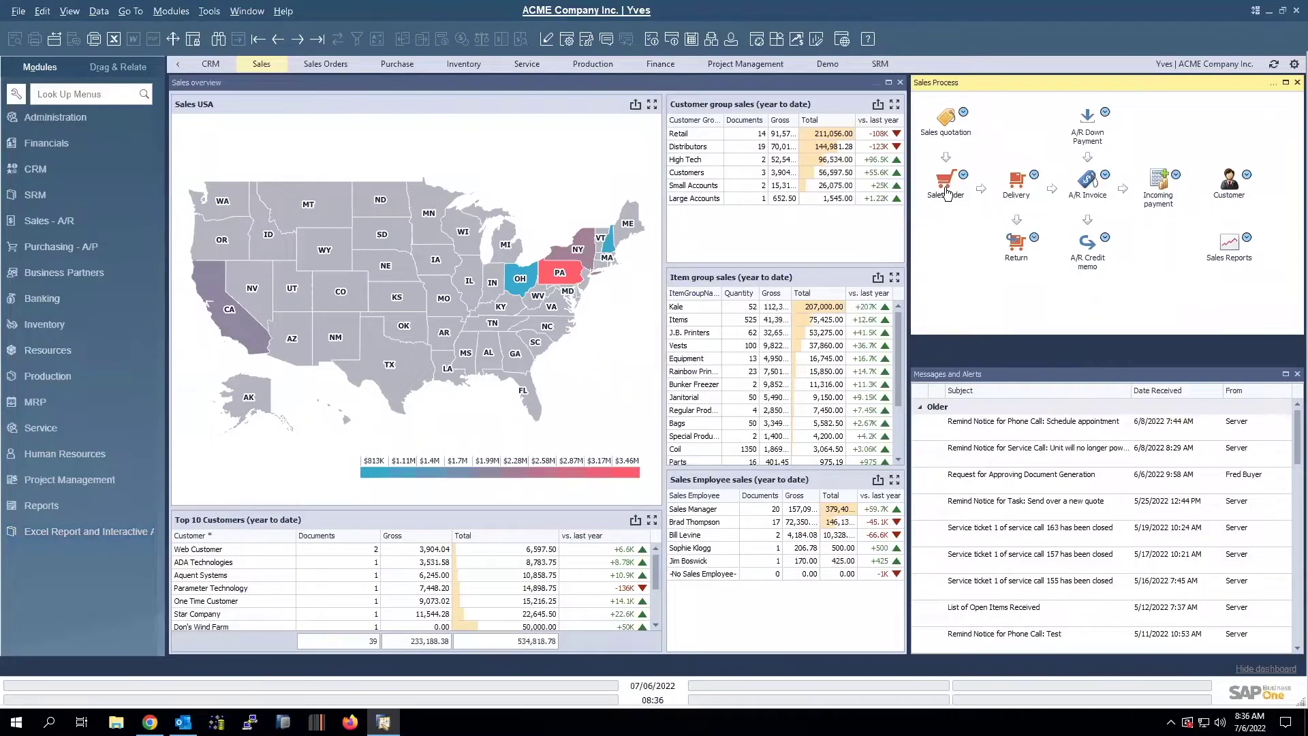
Start a new sales order for the customer Earthshaker Corporation by entering its customer code.
{"action": "left_click", "coordinate": [946, 183]}
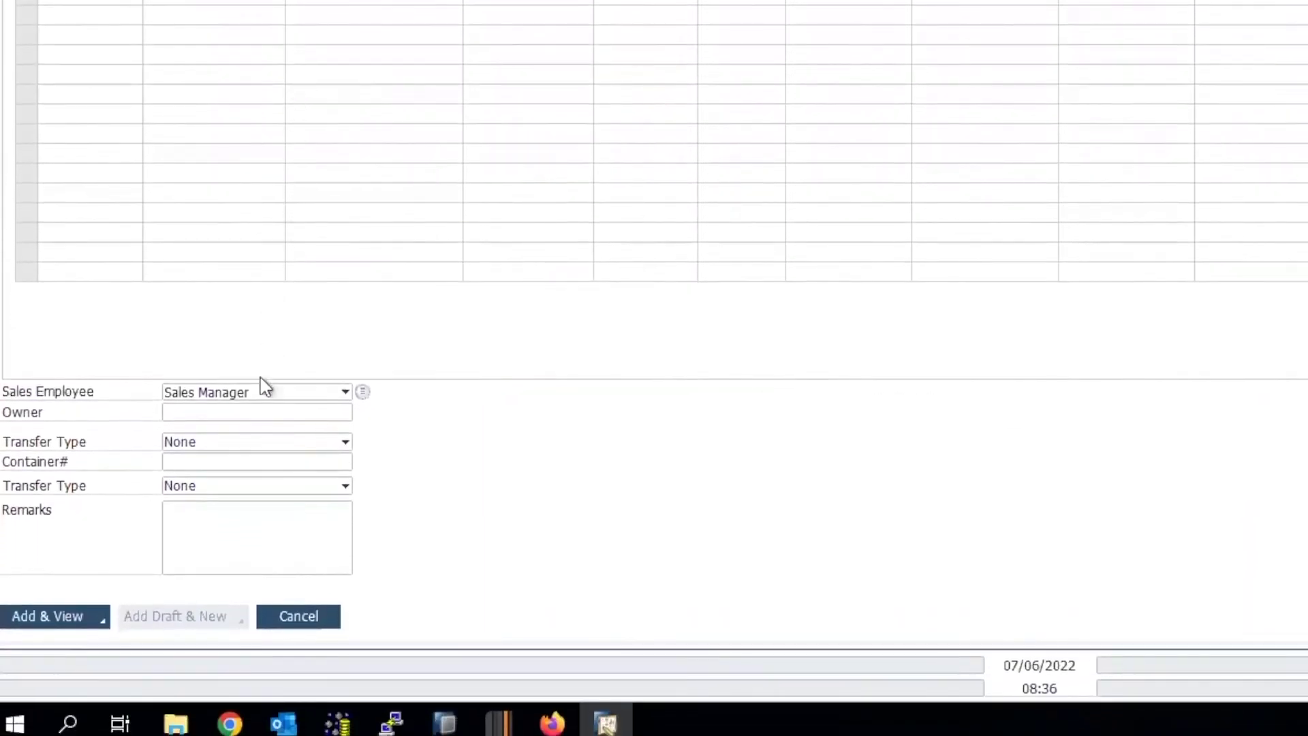
{"action": "left_click", "coordinate": [327, 545]}
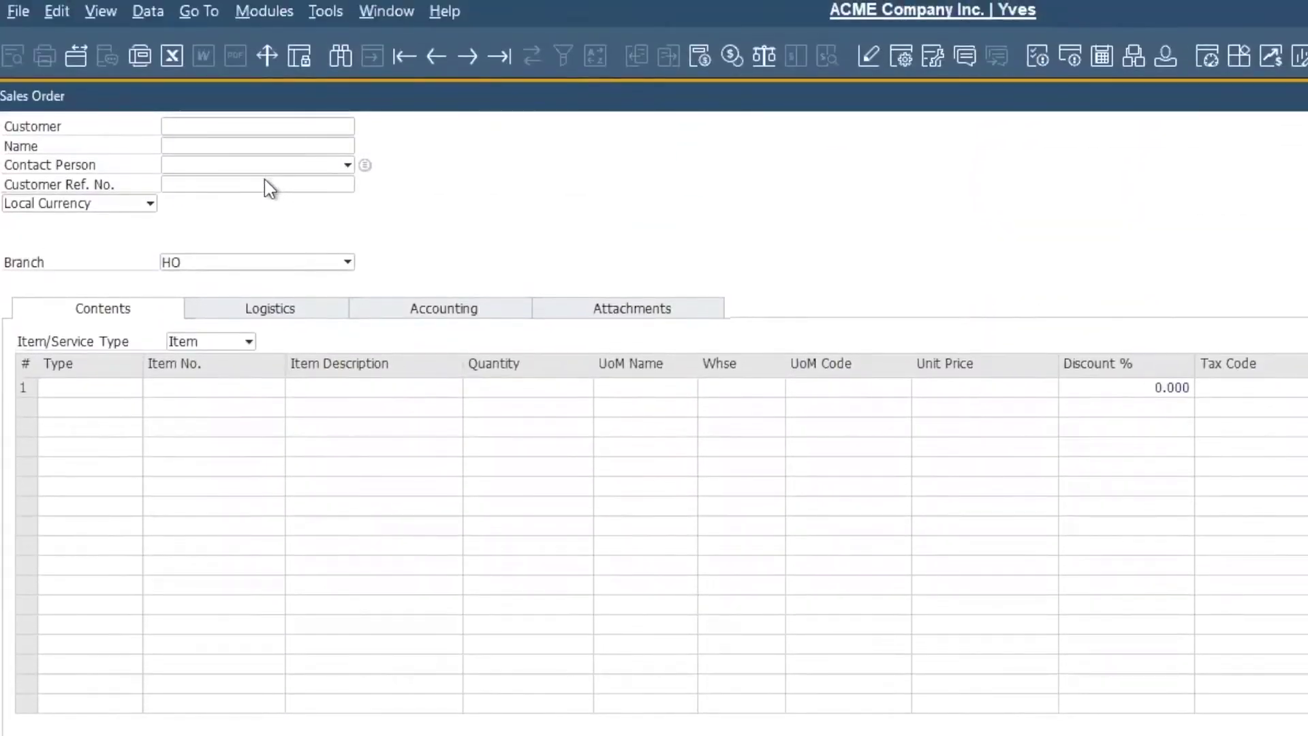
{"action": "left_click", "coordinate": [266, 126]}
{"action": "type", "text": "c4000"}
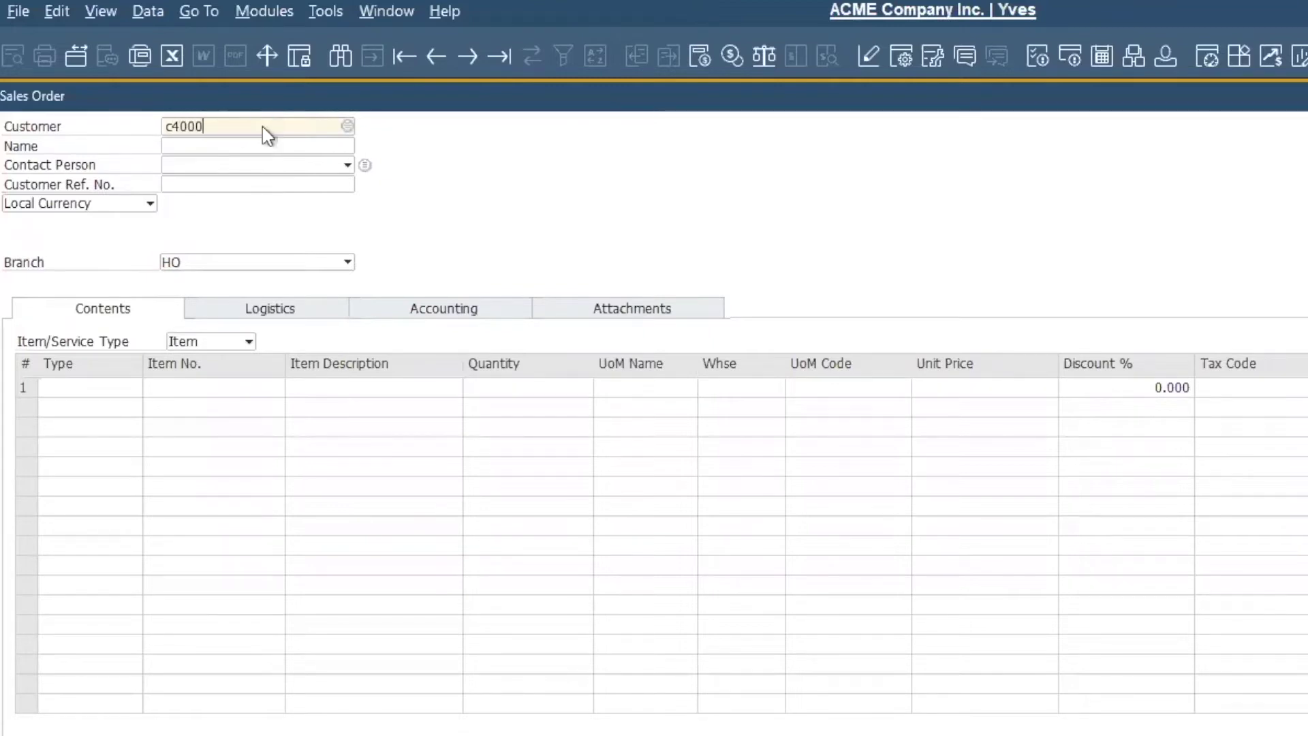
{"action": "key", "text": "Tab"}
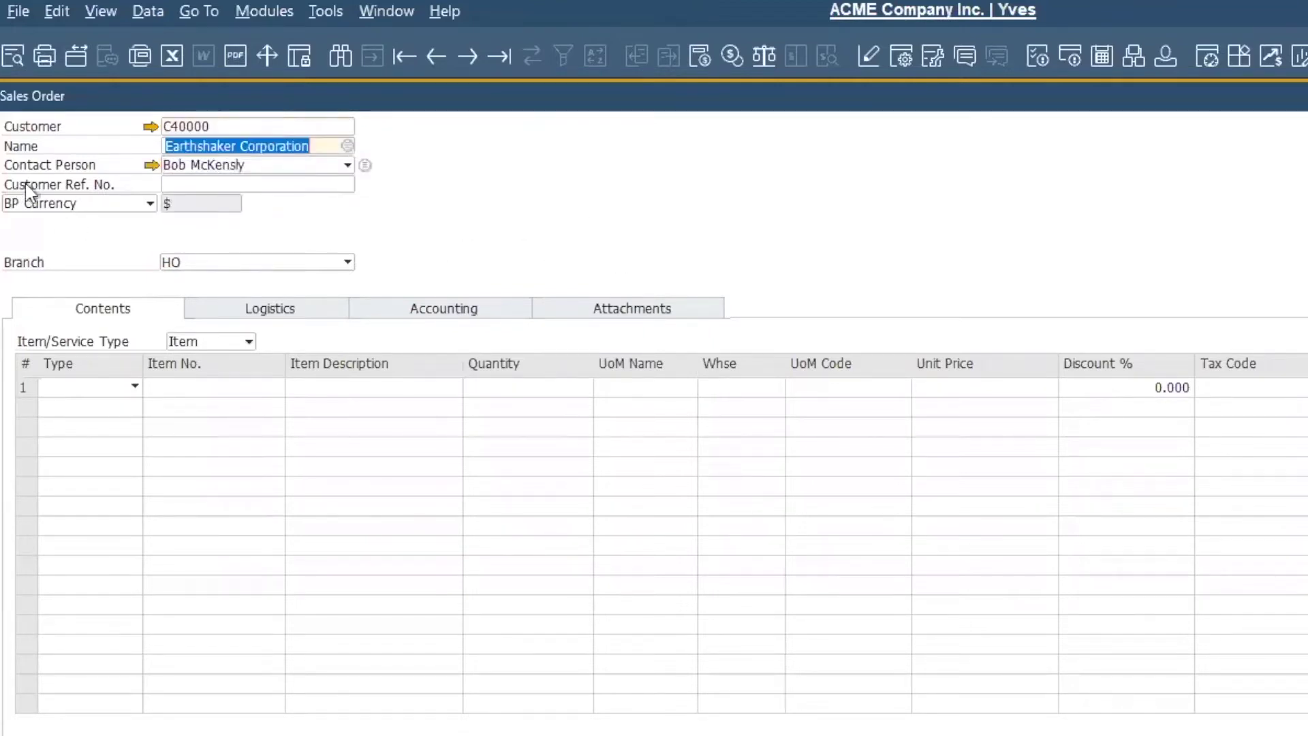
Make the Customer Ref. No. field mandatory on the sales order and acknowledge the confirmation.
{"action": "left_click", "coordinate": [197, 186]}
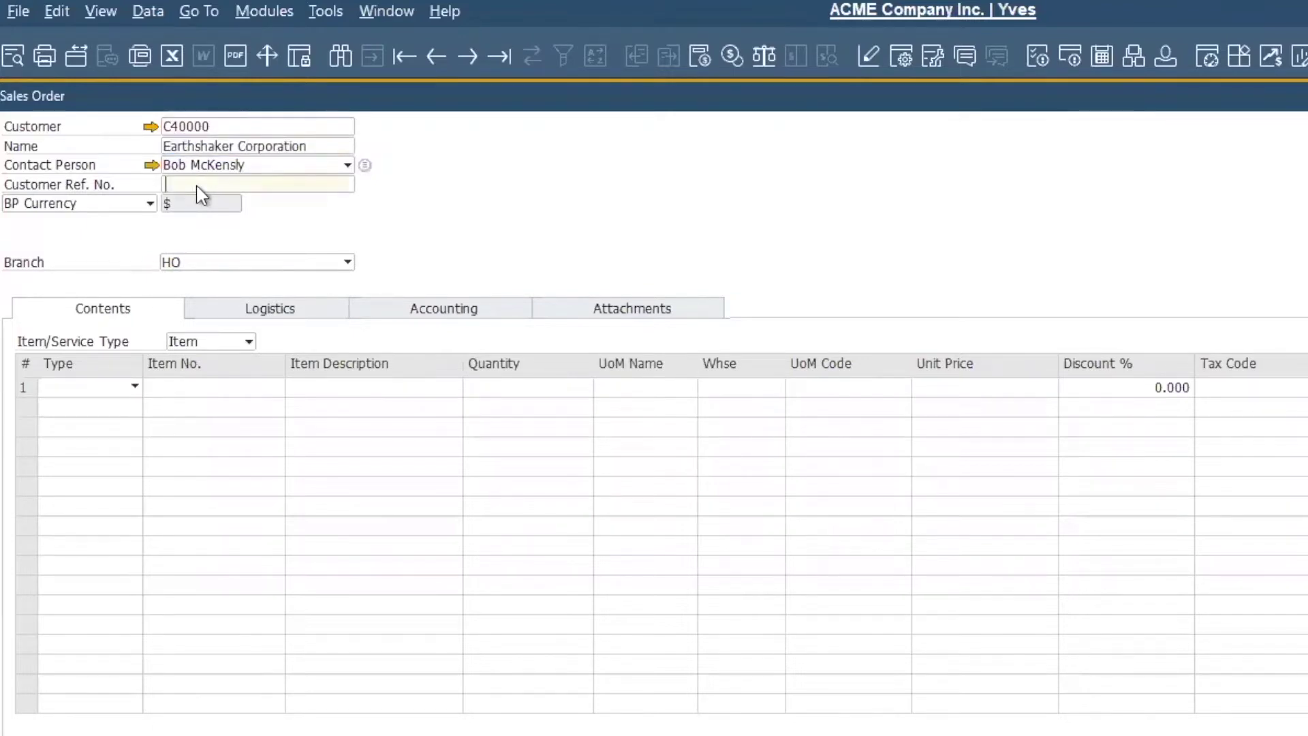
{"action": "right_click", "coordinate": [196, 186]}
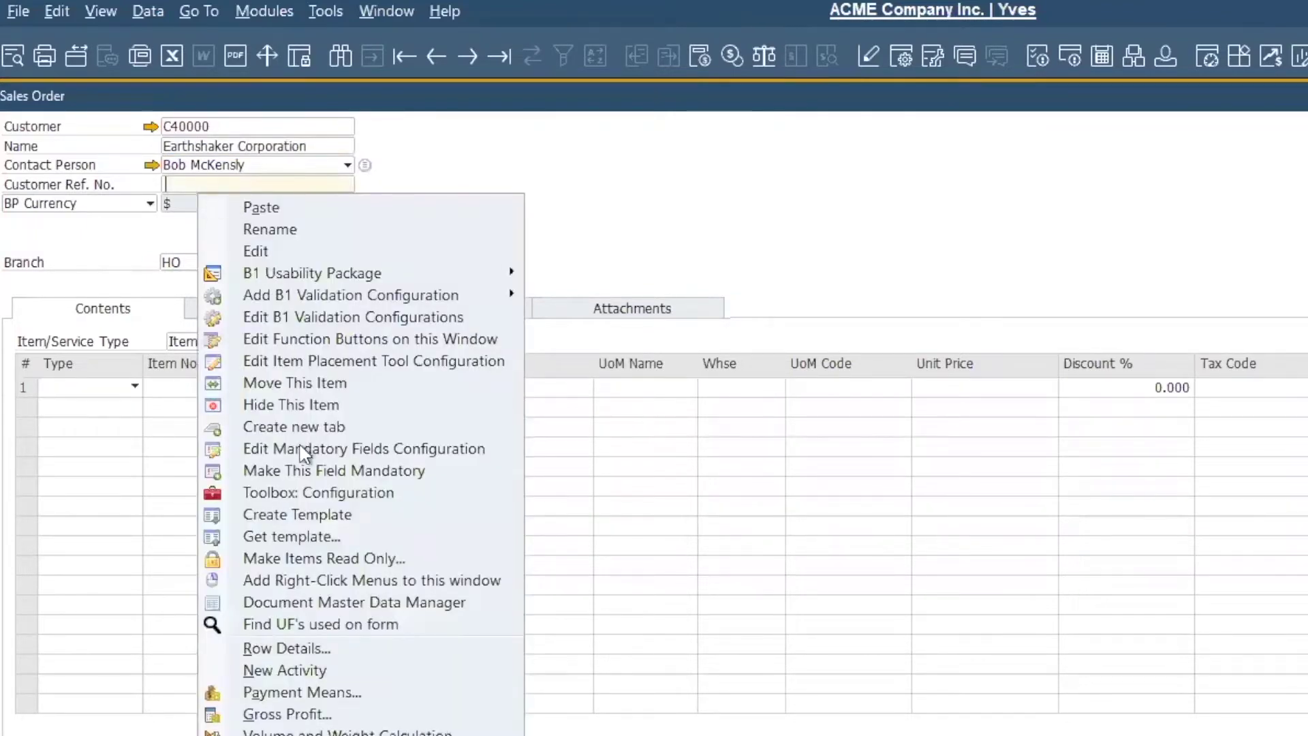
{"action": "left_click", "coordinate": [403, 469]}
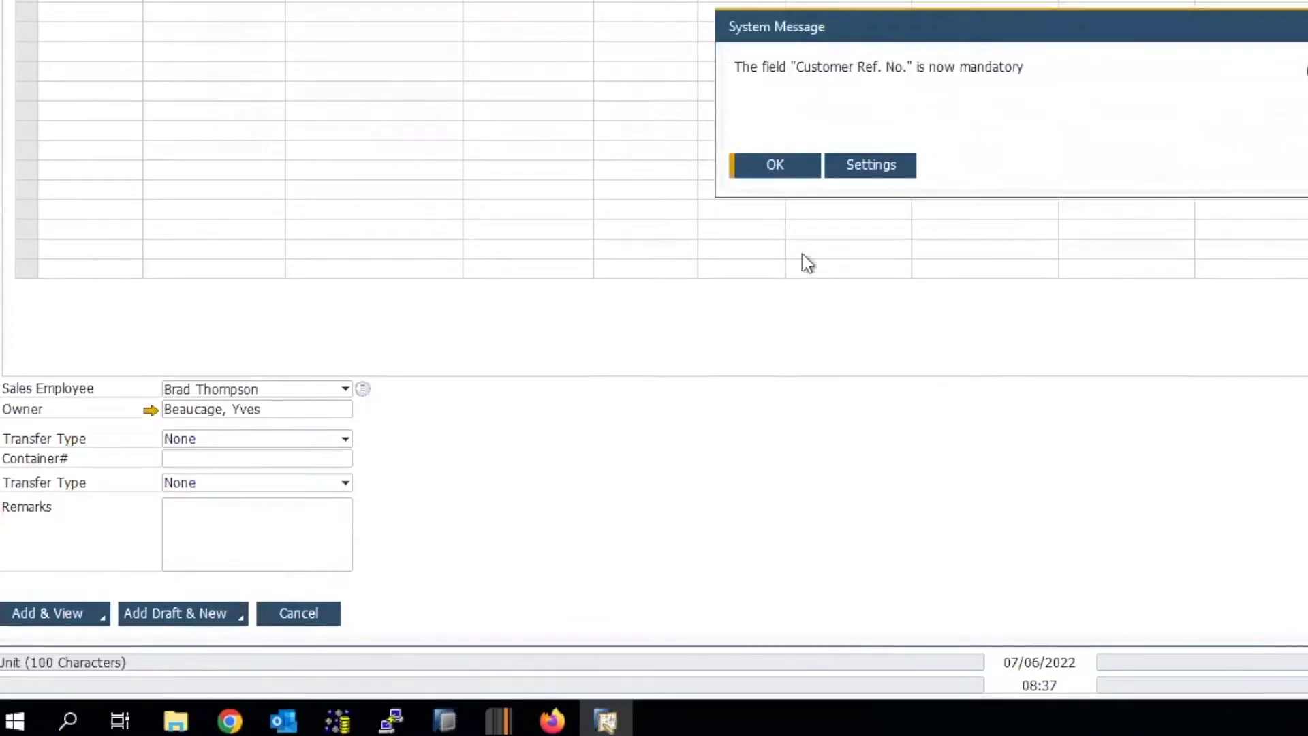
{"action": "left_click", "coordinate": [774, 171]}
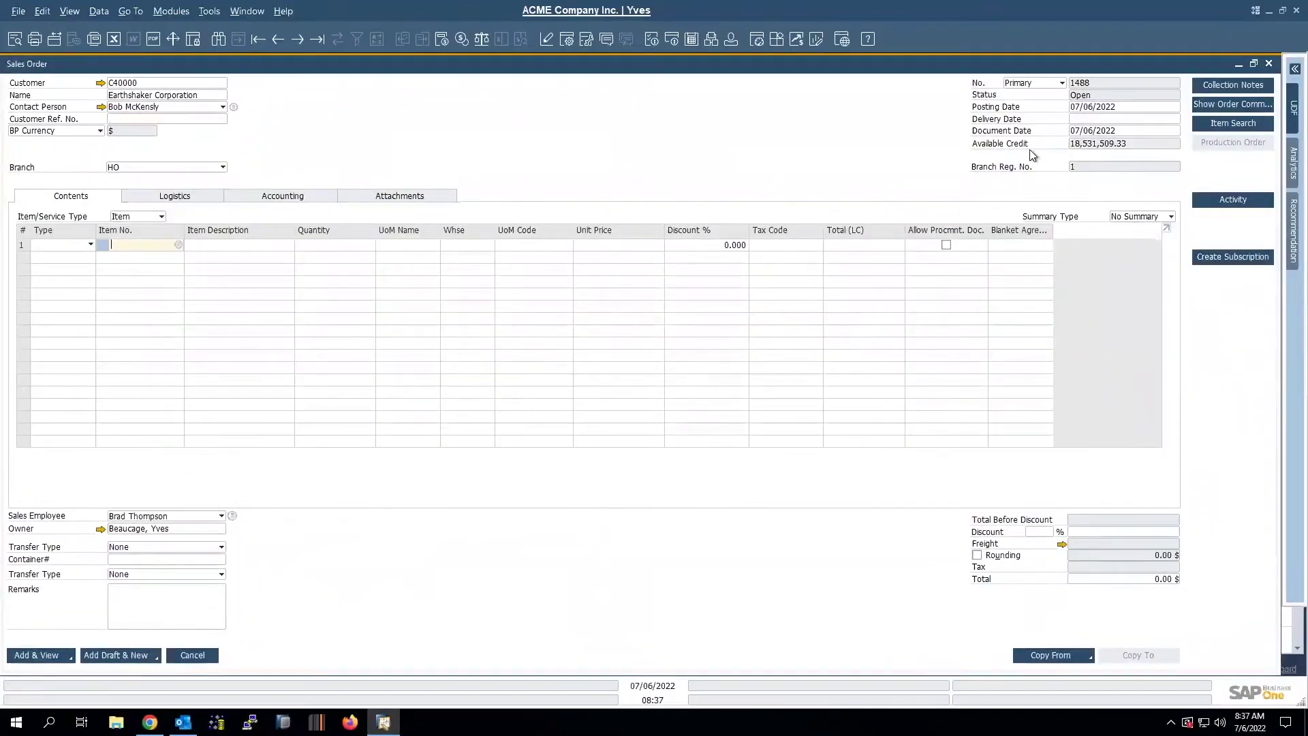
Set the sales order's delivery date to 07/06/2022 and enter item A00001 in the first row.
{"action": "type", "text": "e"}
{"action": "key", "text": "Tab"}
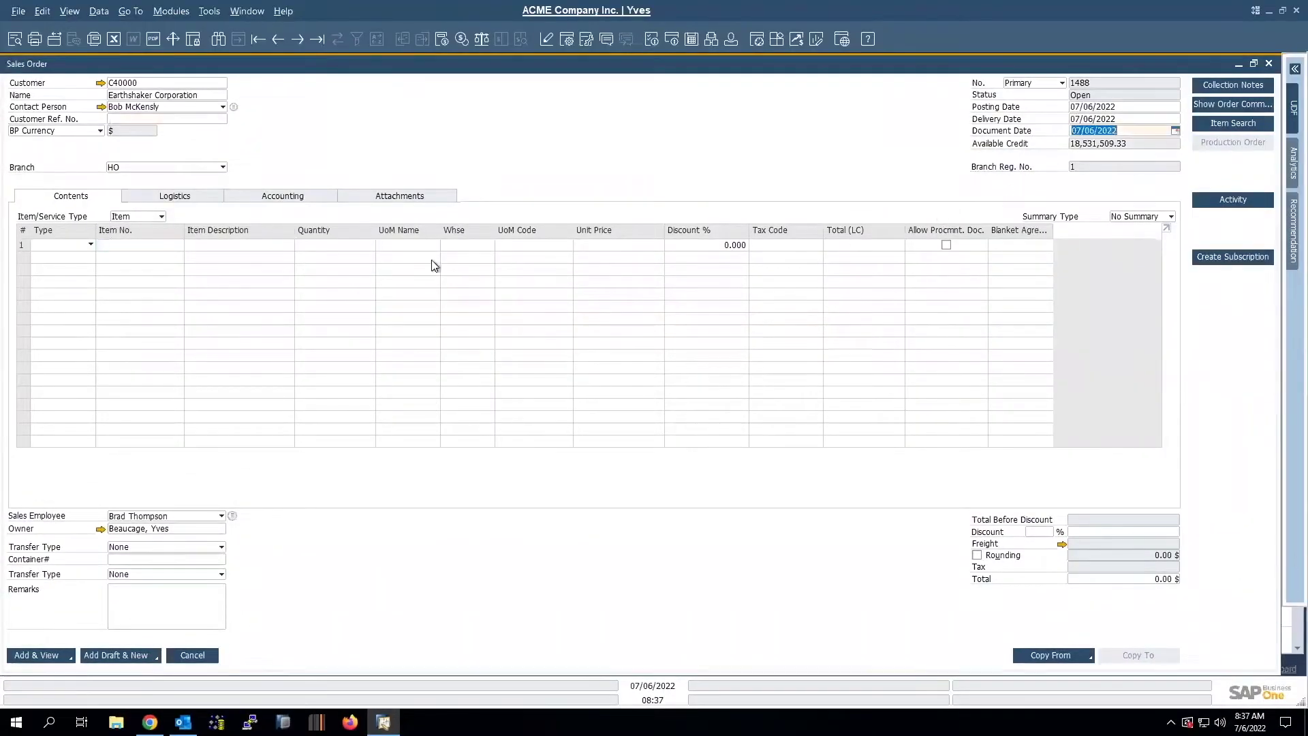
{"action": "left_click", "coordinate": [128, 250]}
{"action": "type", "text": "A0001"}
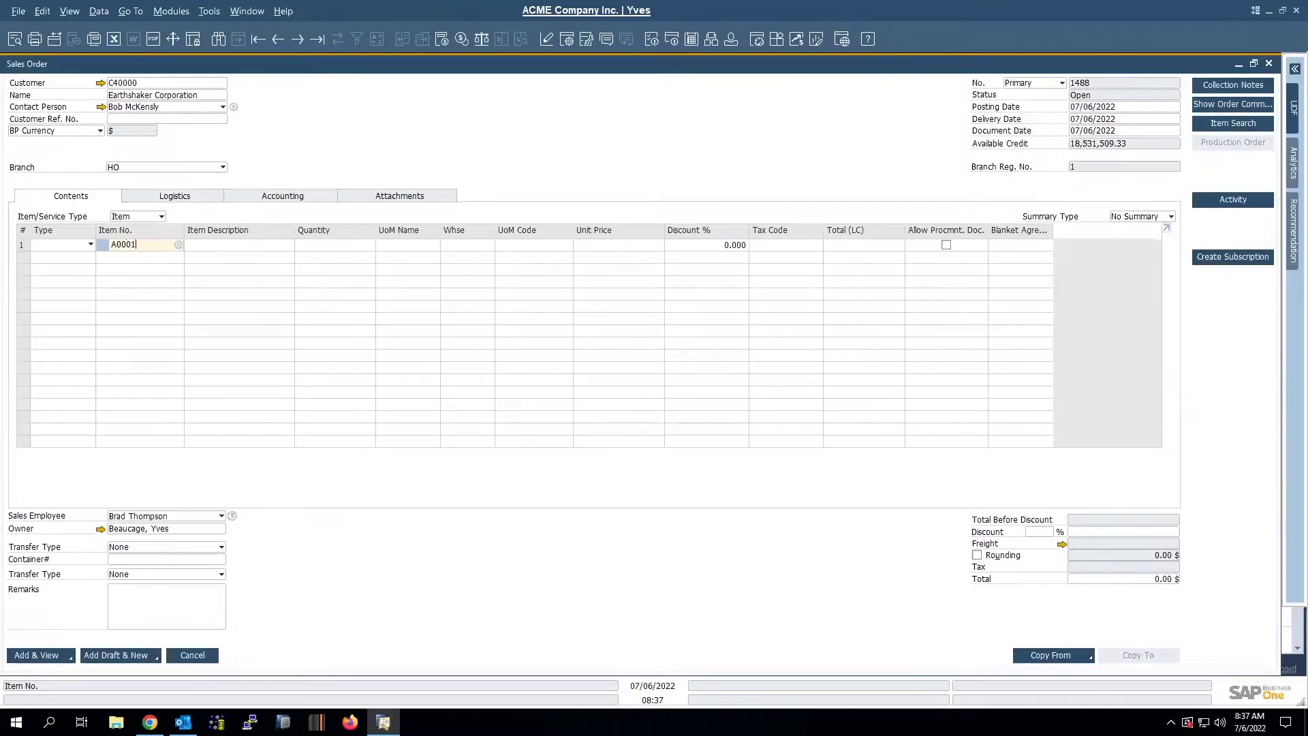
{"action": "key", "text": "Tab"}
{"action": "key", "text": "Escape"}
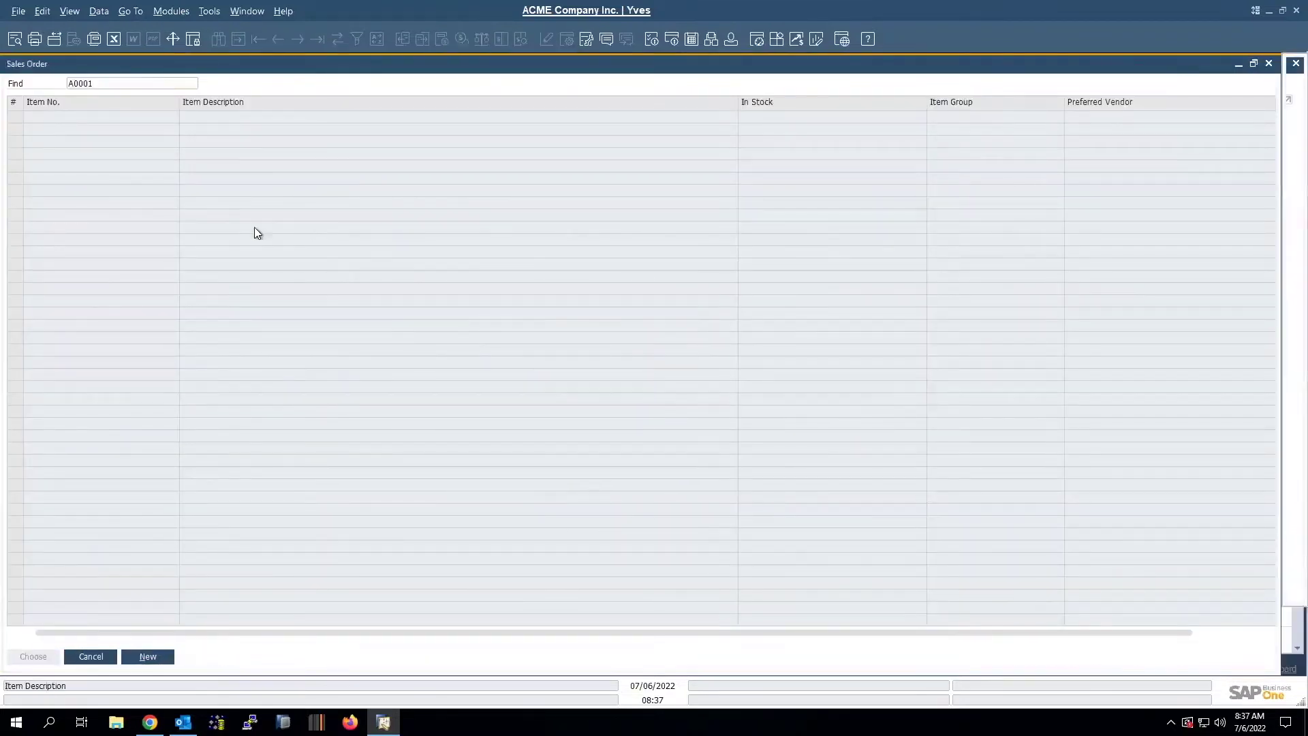
{"action": "left_click", "coordinate": [127, 248]}
{"action": "type", "text": "00001"}
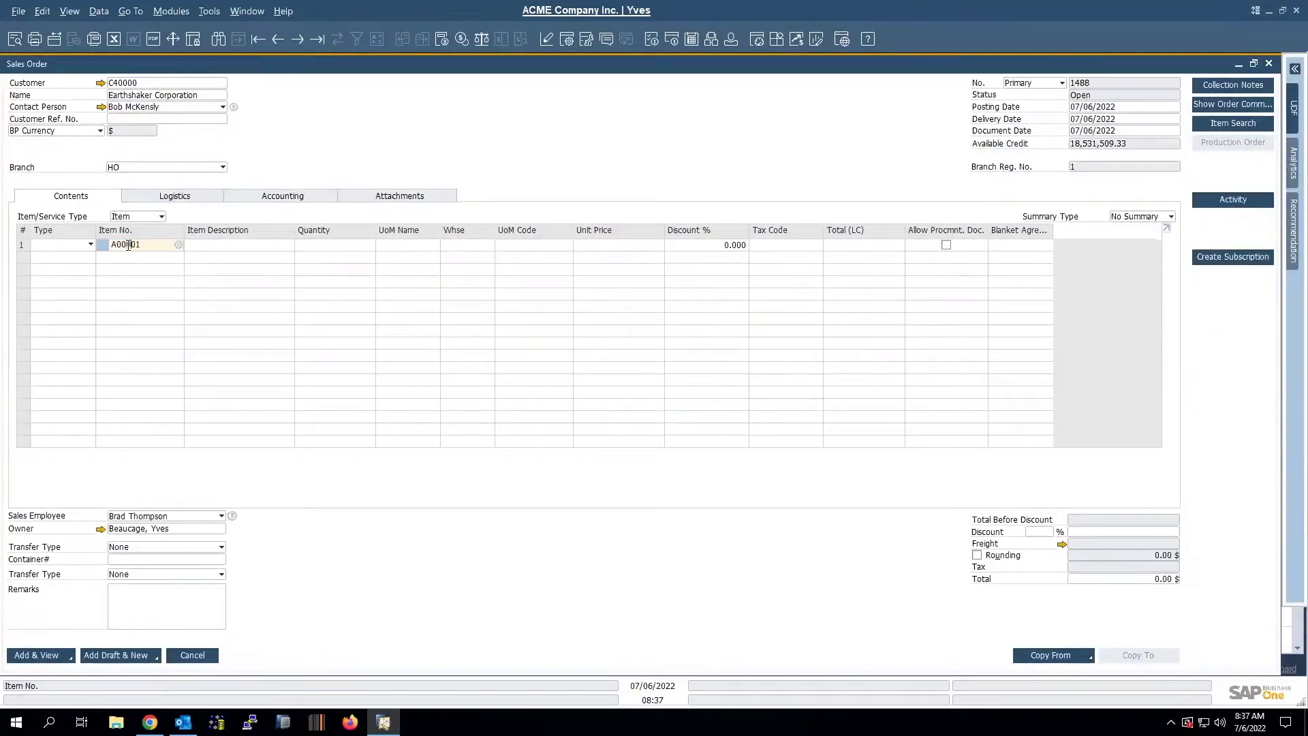
{"action": "key", "text": "Tab"}
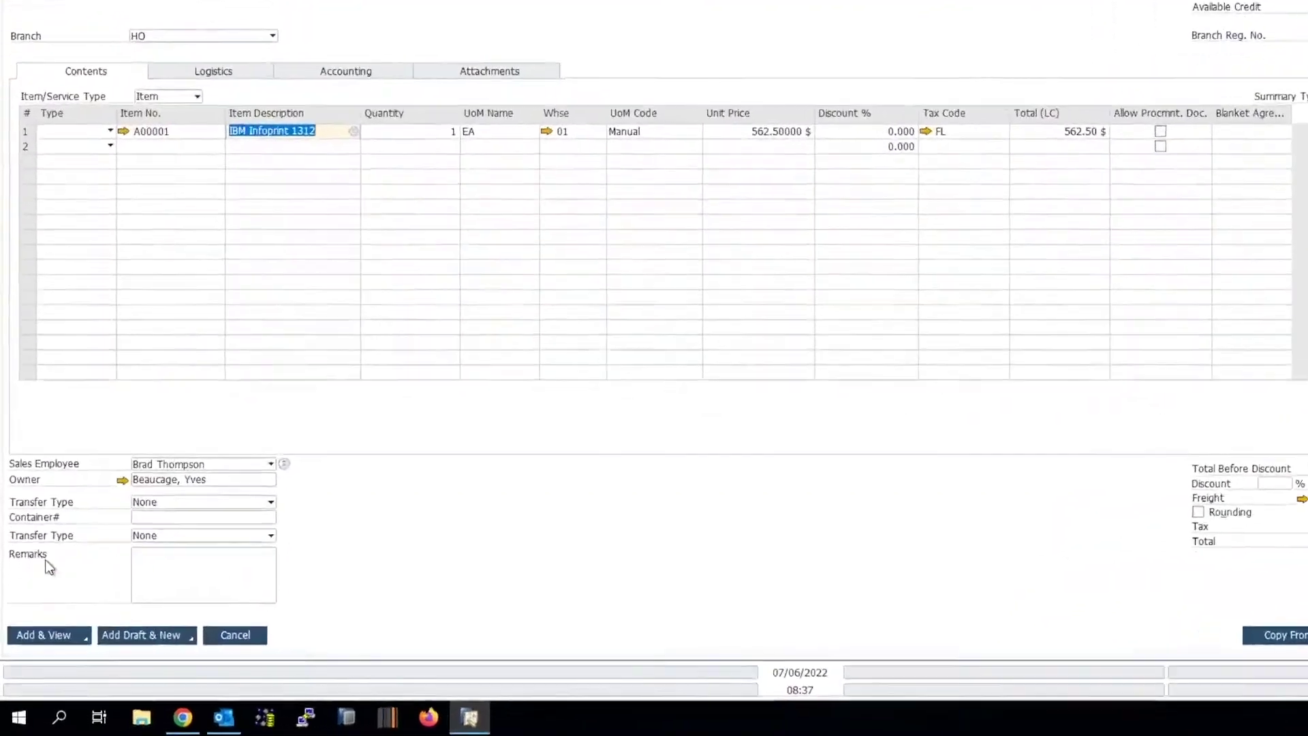
Try to add the sales order with the Customer Ref. No. left empty to test the mandatory field check.
{"action": "left_click", "coordinate": [55, 601]}
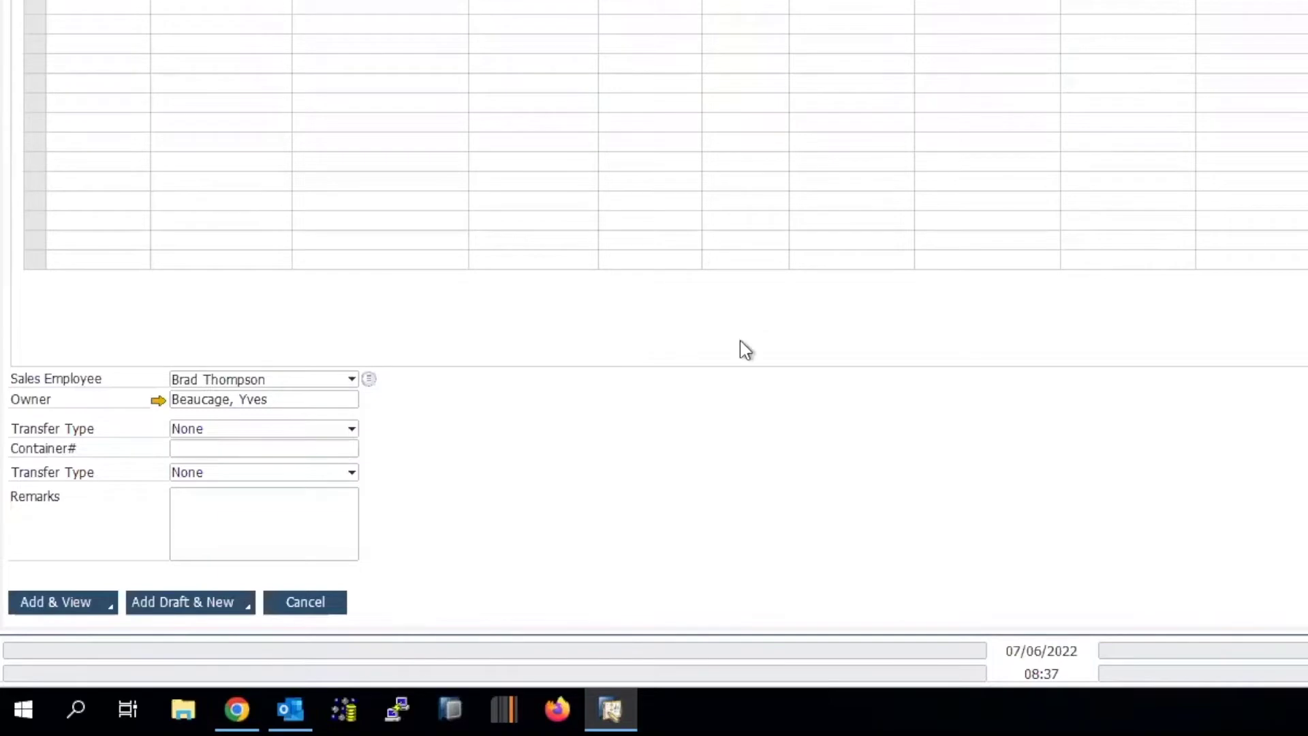
{"action": "left_click", "coordinate": [42, 604]}
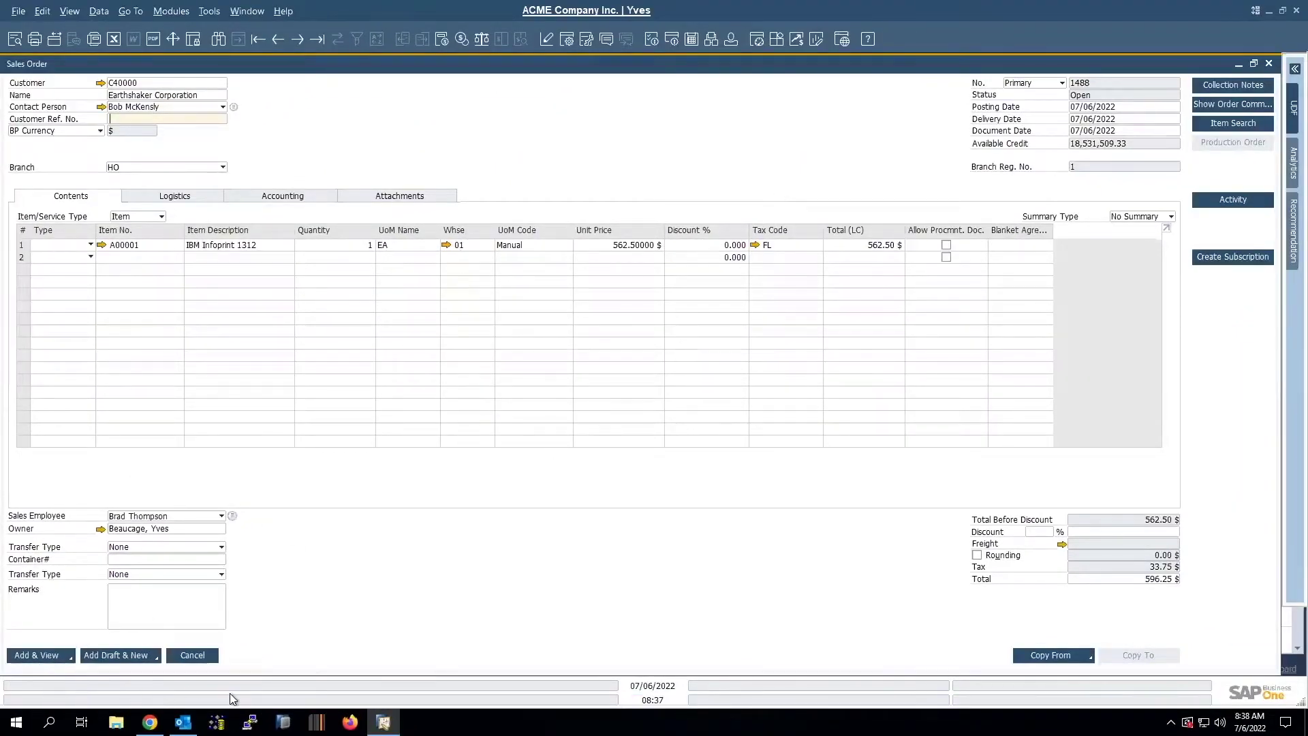
{"action": "left_click", "coordinate": [45, 661]}
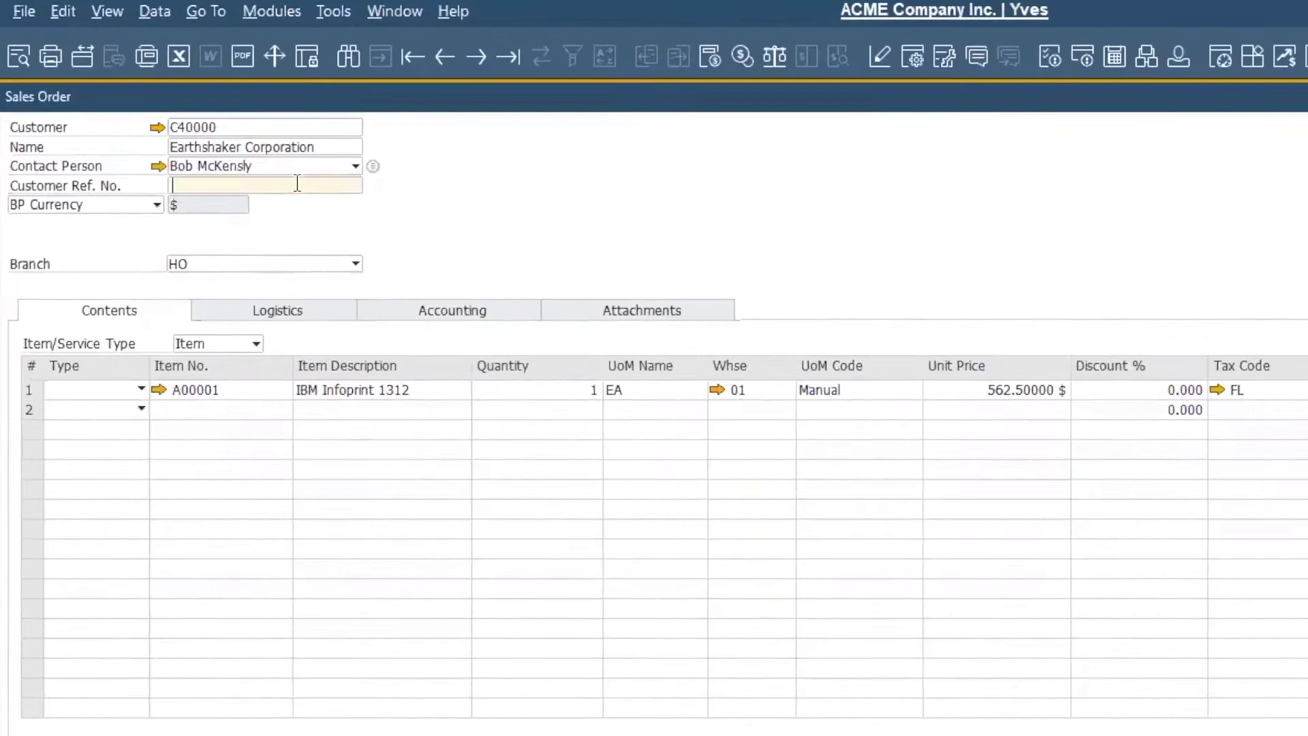
Edit the sales order's mandatory fields configuration to show its message as a Message box and save the change.
{"action": "right_click", "coordinate": [297, 185]}
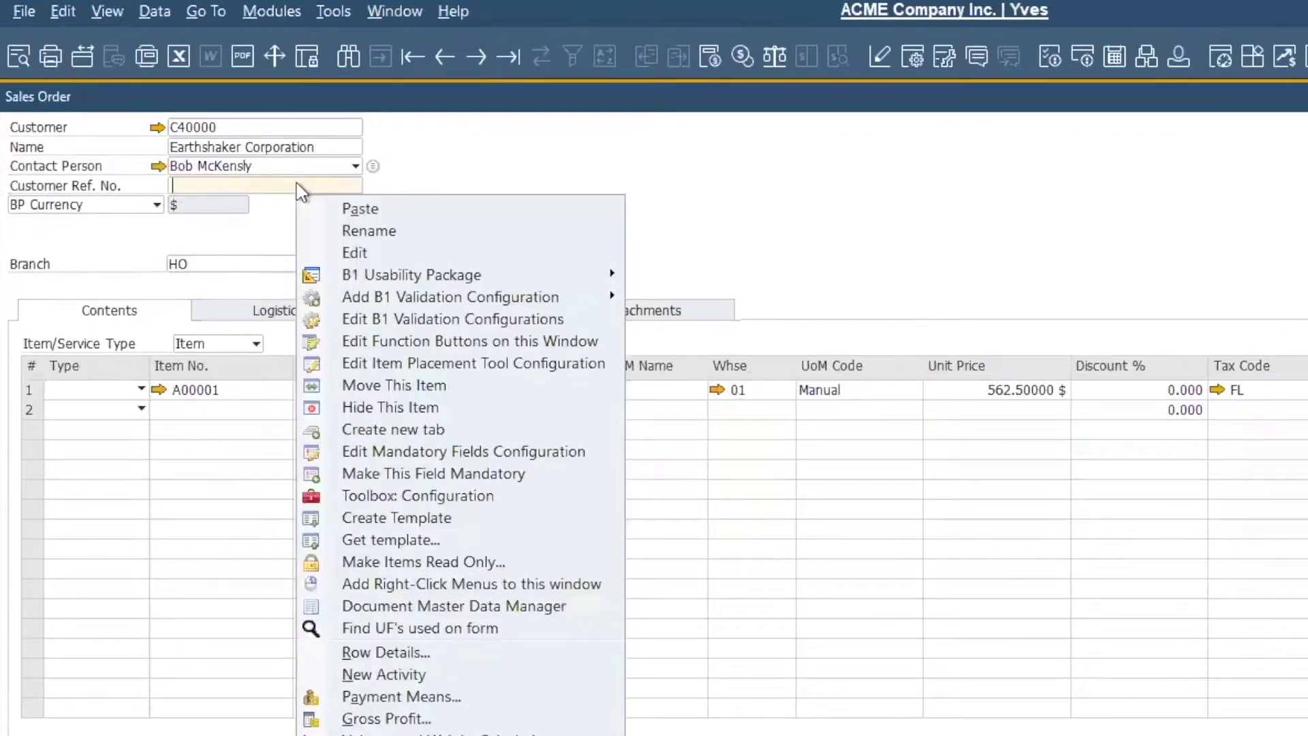
{"action": "left_click", "coordinate": [395, 451]}
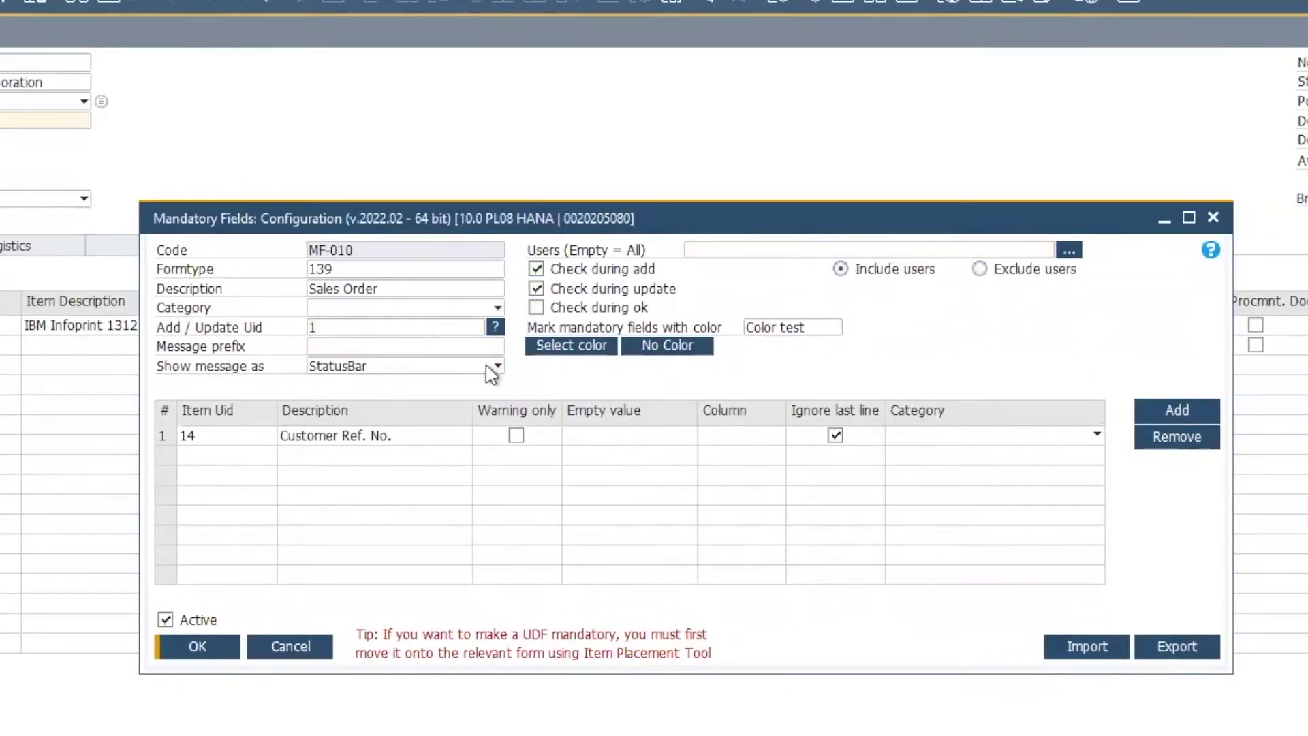
{"action": "left_click", "coordinate": [460, 371]}
{"action": "left_click", "coordinate": [395, 406]}
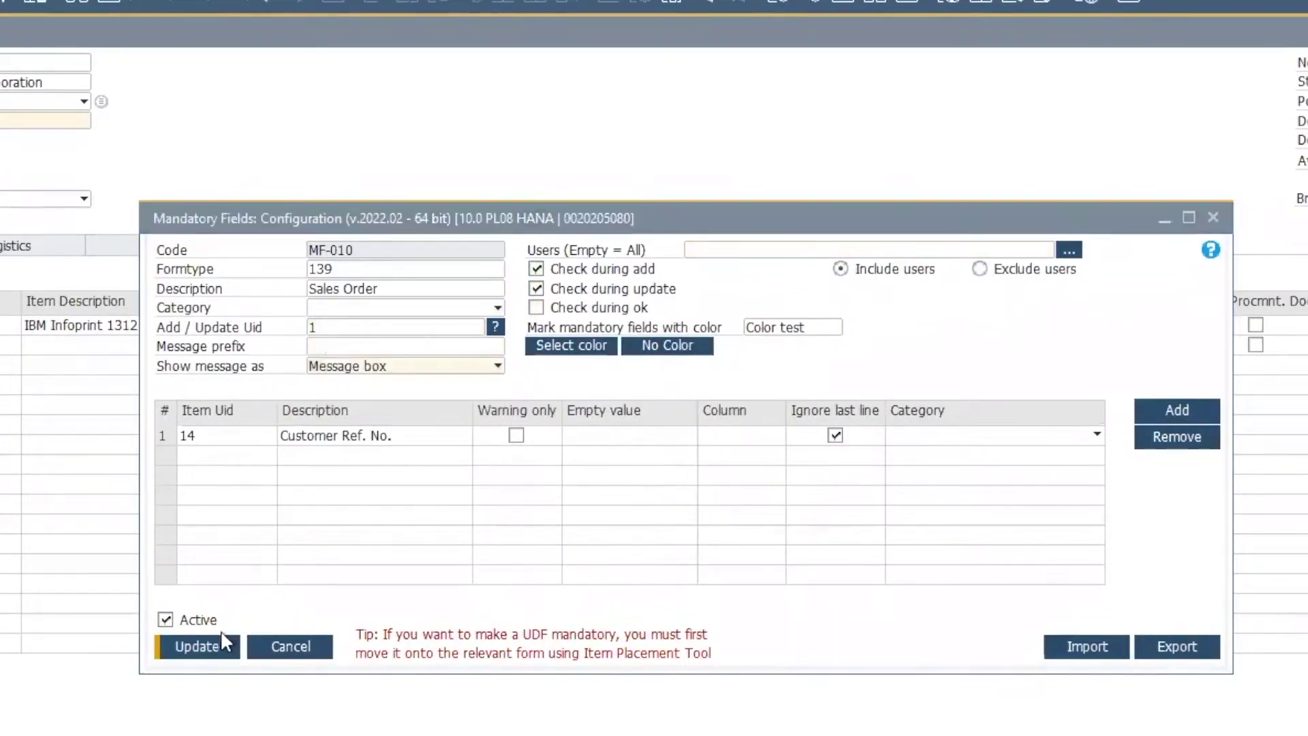
{"action": "left_click", "coordinate": [197, 649]}
{"action": "left_click", "coordinate": [197, 647]}
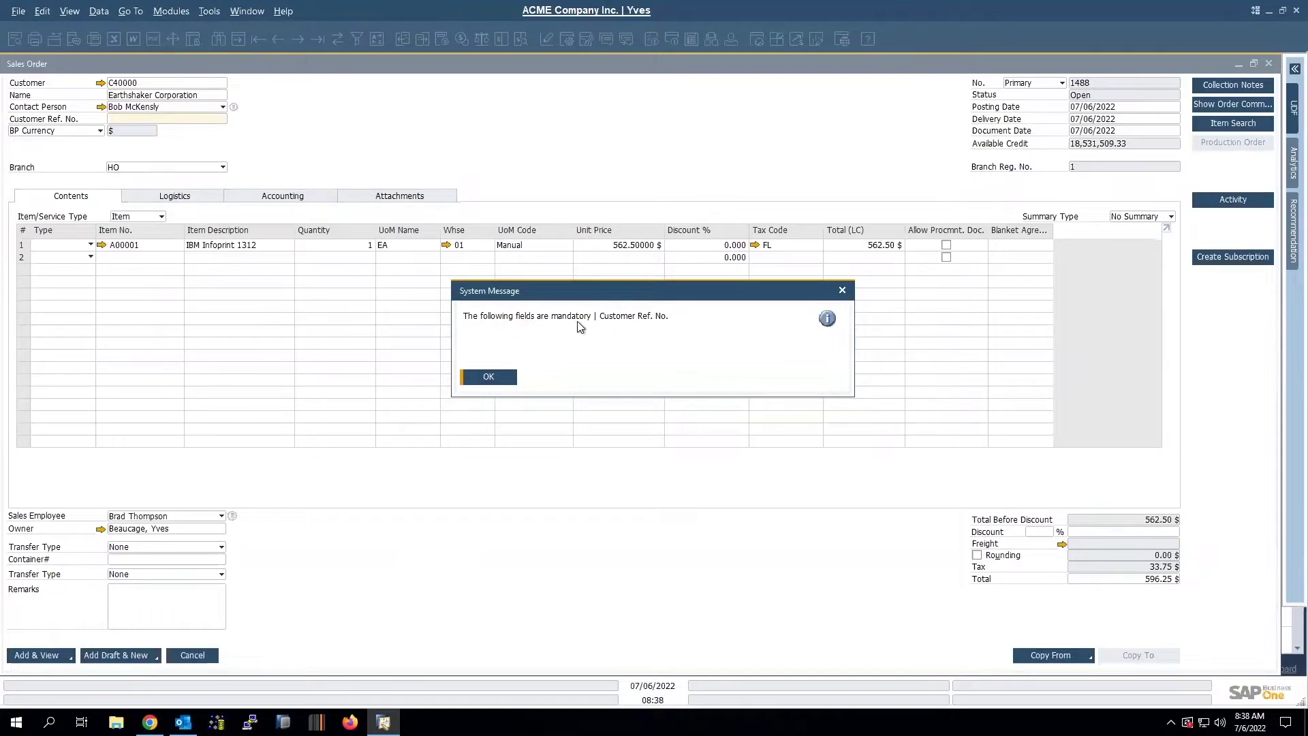
{"action": "left_click", "coordinate": [488, 377]}
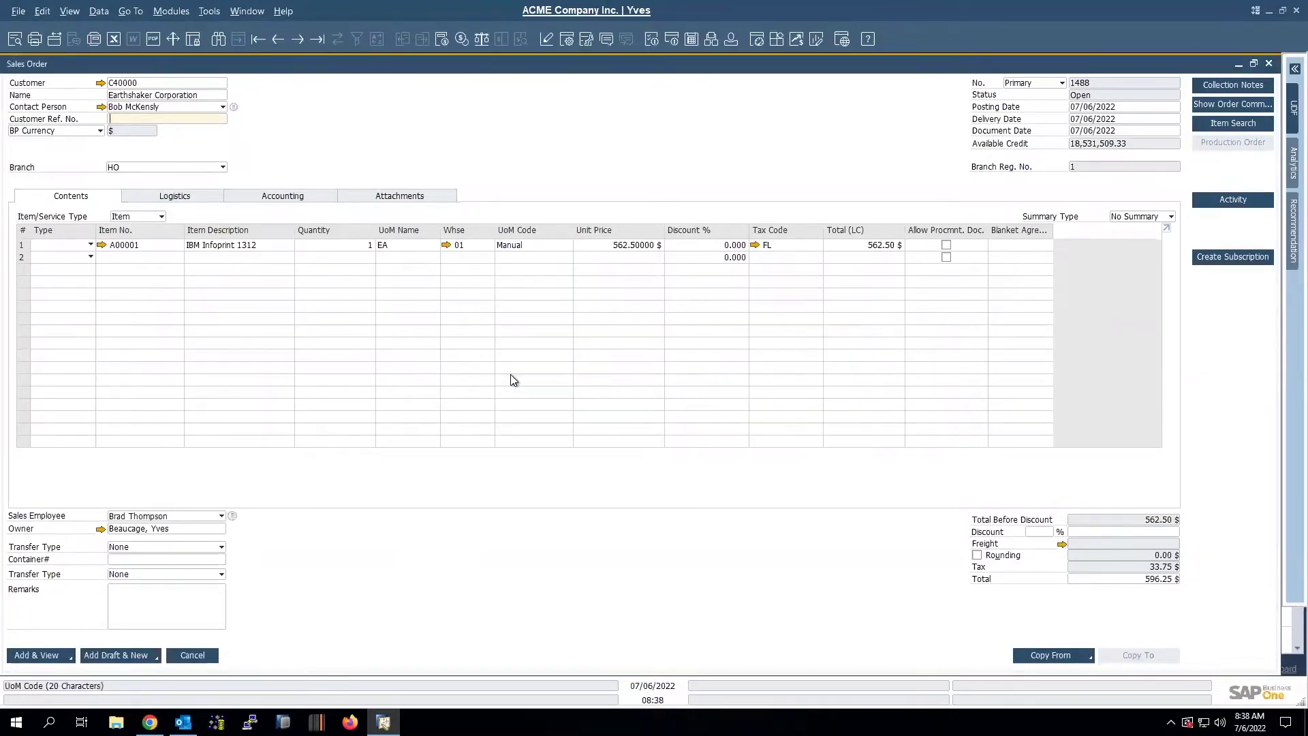
Mark the sales order's mandatory fields with a red background color and update the mandatory fields configuration.
{"action": "right_click", "coordinate": [189, 123]}
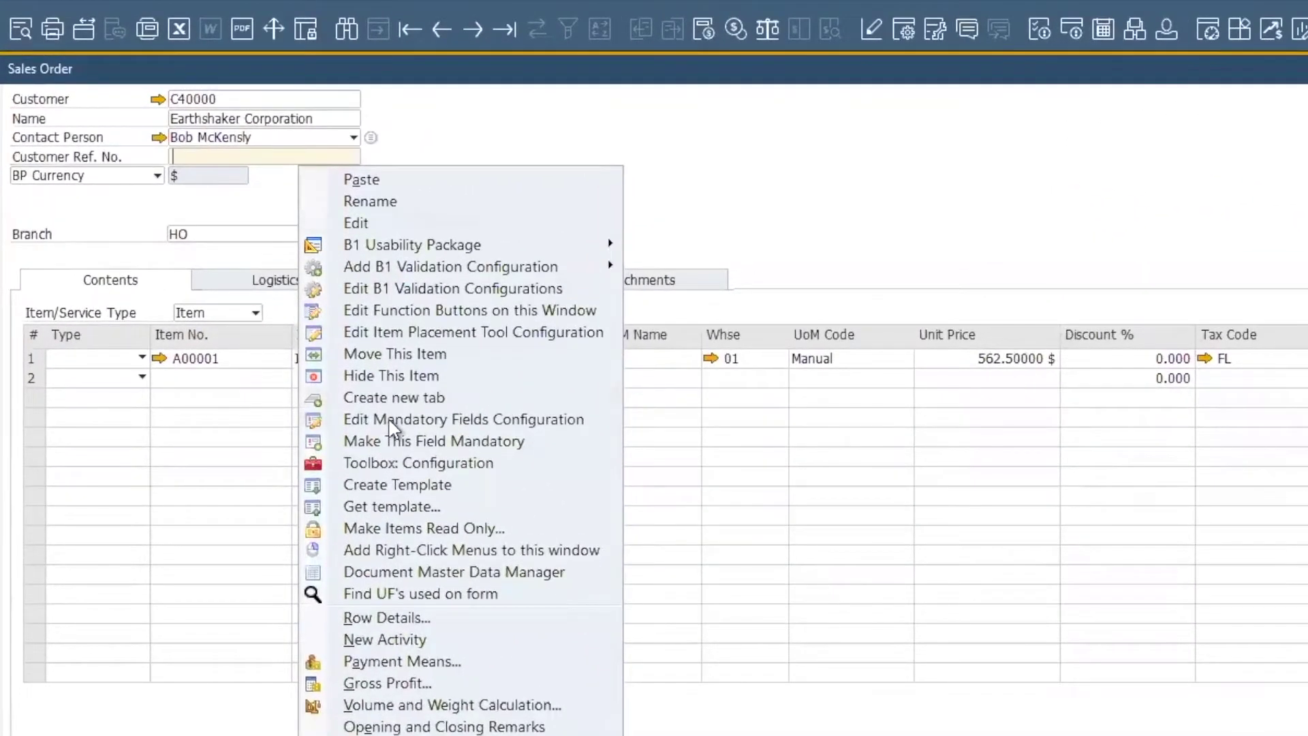
{"action": "left_click", "coordinate": [392, 420]}
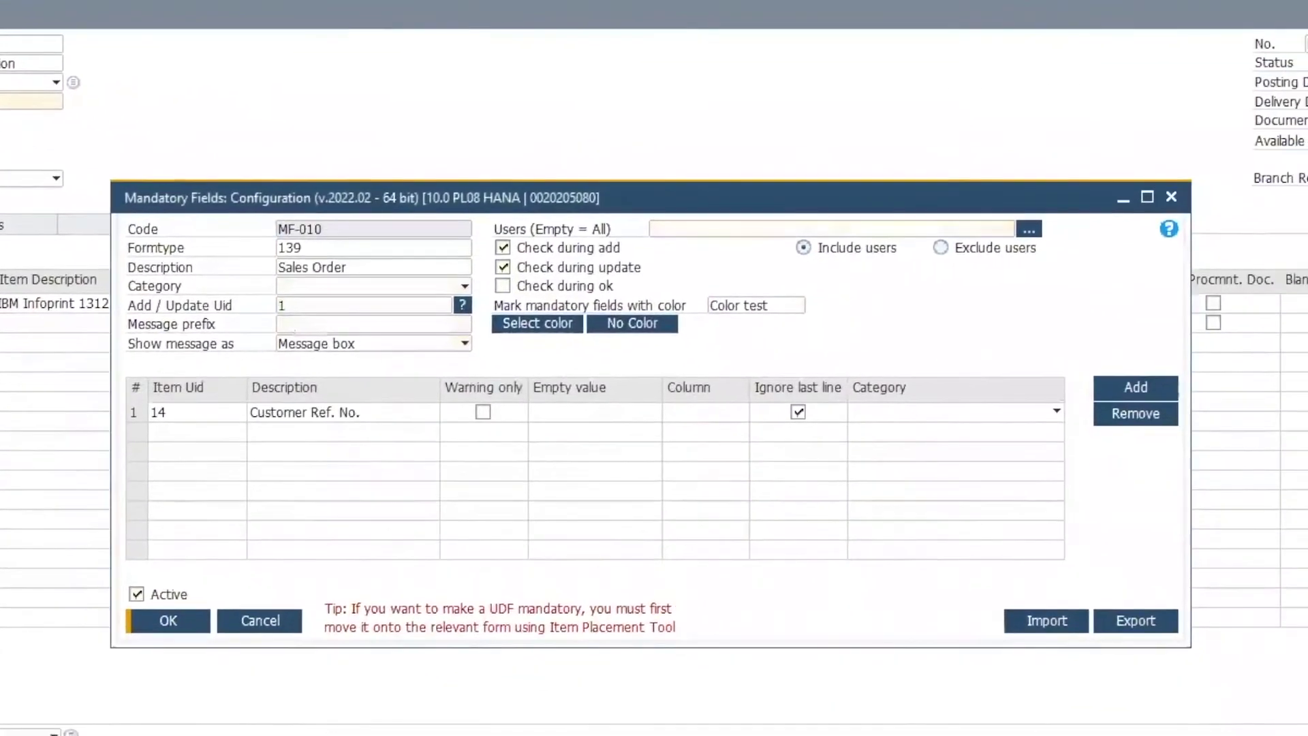
{"action": "left_click", "coordinate": [537, 323]}
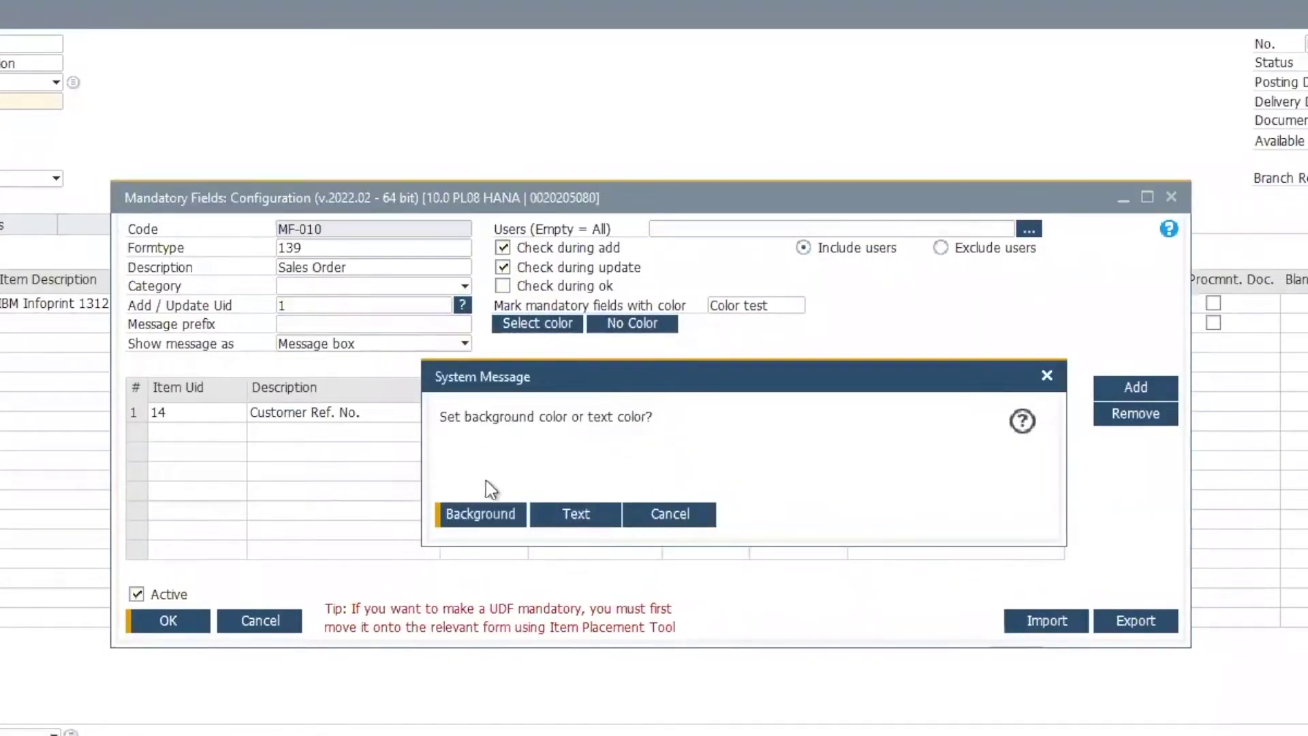
{"action": "left_click", "coordinate": [489, 520]}
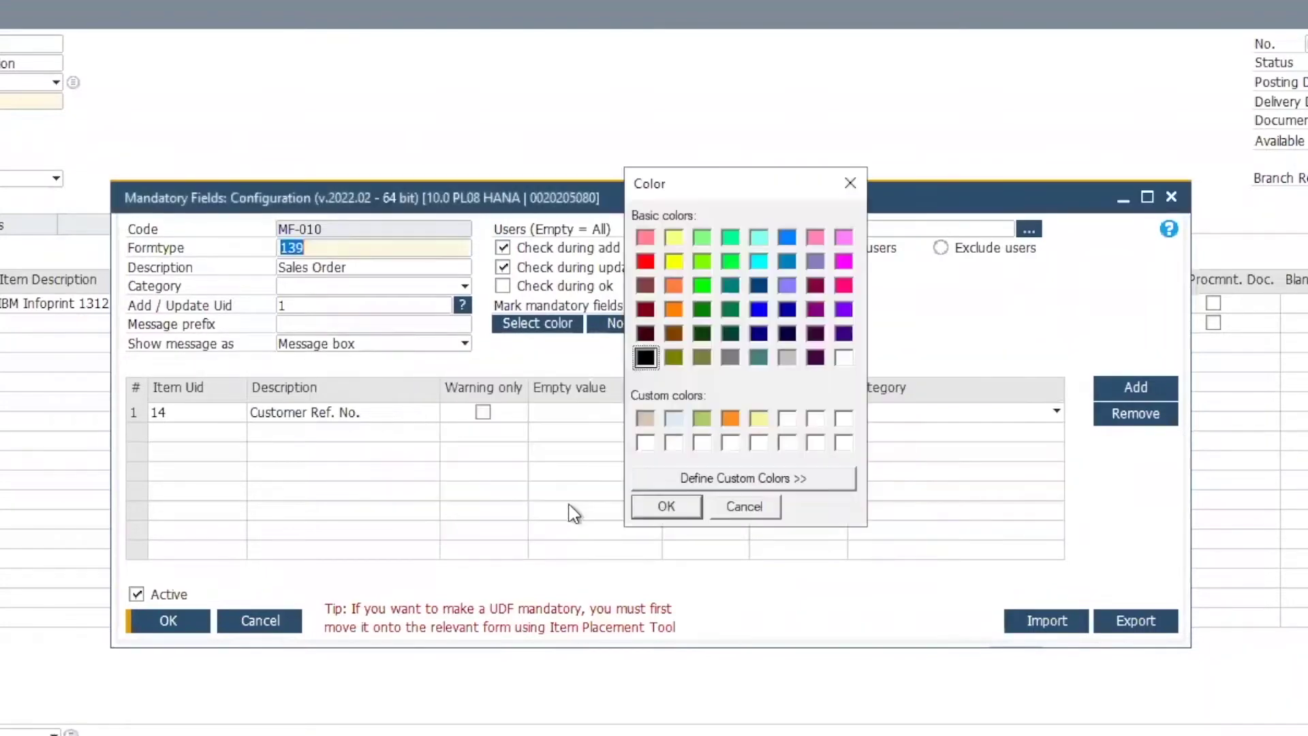
{"action": "left_click", "coordinate": [645, 261]}
{"action": "left_click", "coordinate": [666, 506]}
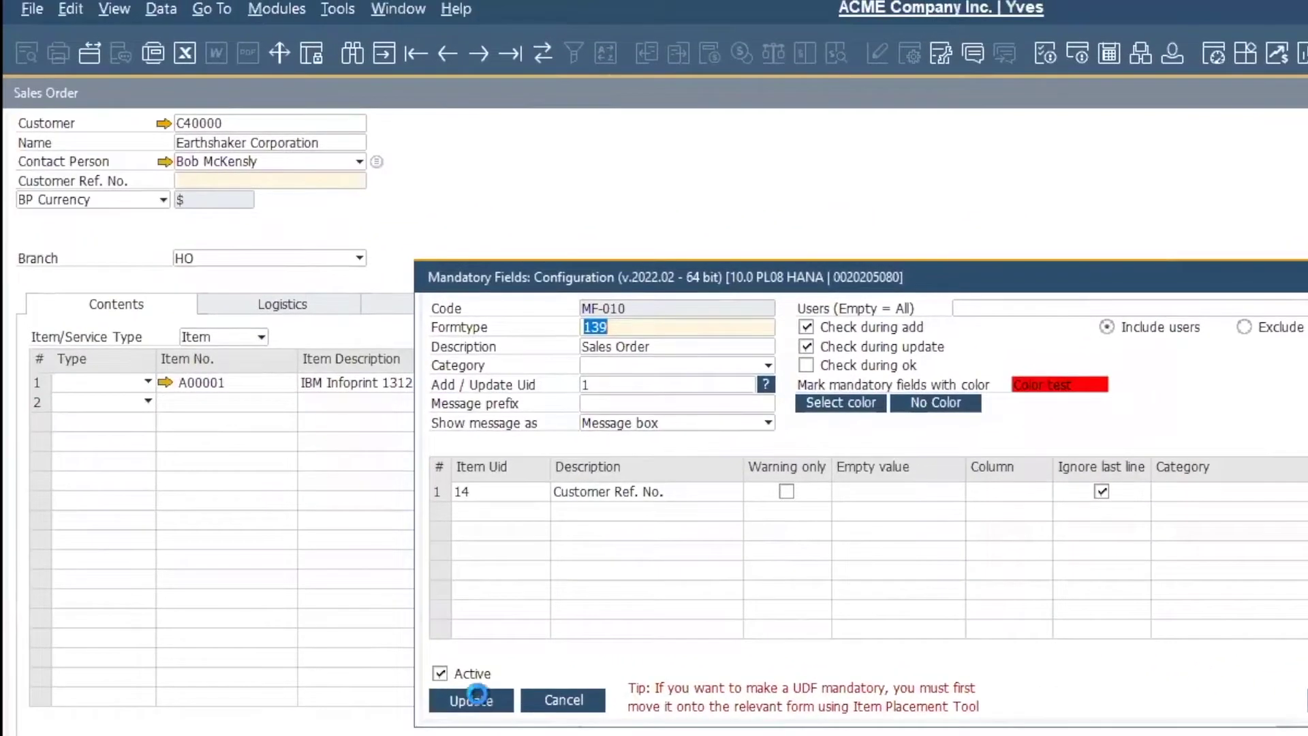
{"action": "left_click", "coordinate": [417, 685]}
{"action": "left_click", "coordinate": [243, 164]}
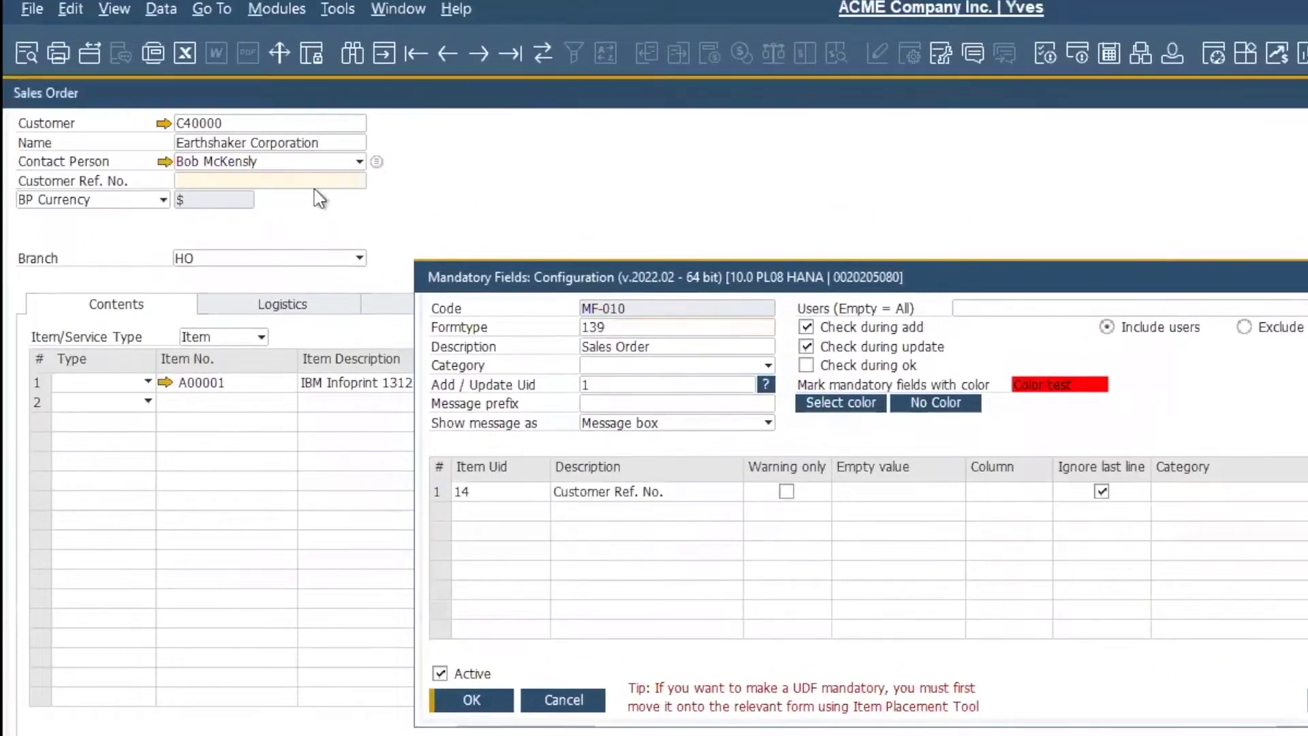
{"action": "left_click", "coordinate": [294, 165]}
{"action": "left_click", "coordinate": [476, 230]}
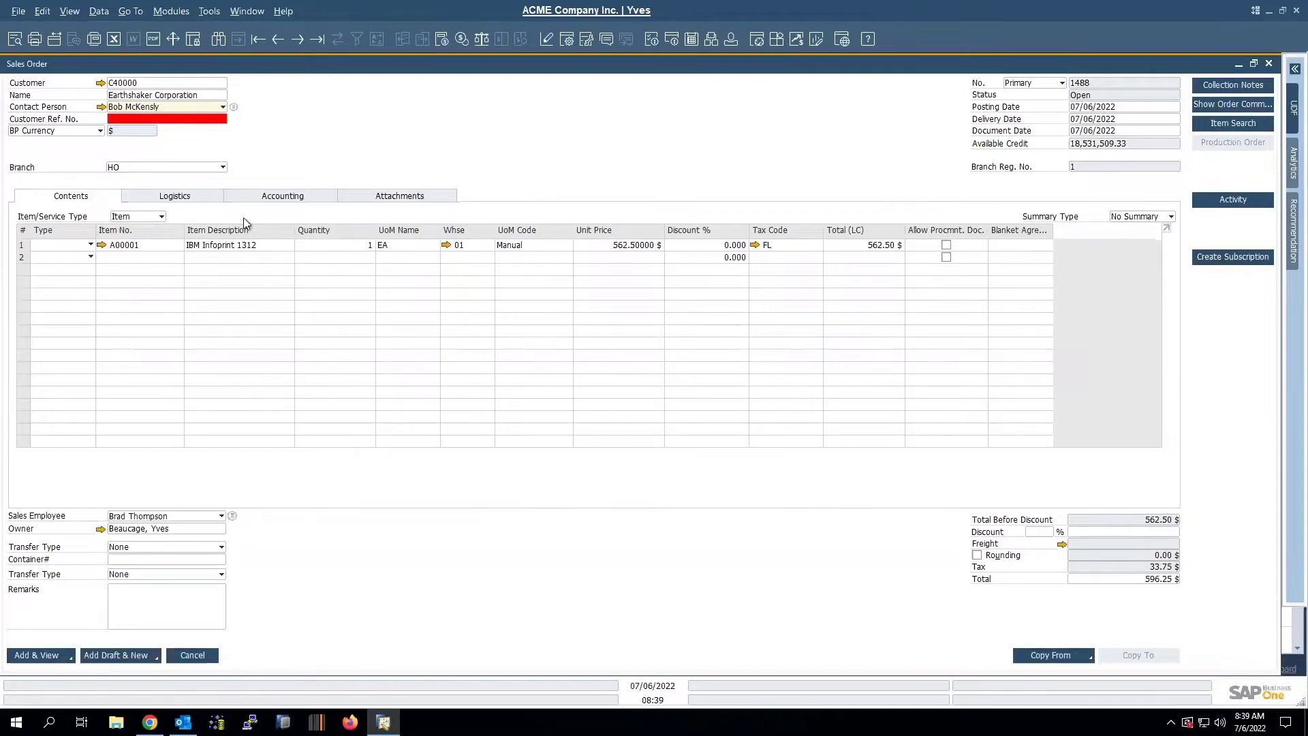
Open item A00001's master data and place the Vendor Sample Received user-defined field below Mfr Catalog No. in its purchasing data, then collapse the UDF pane.
{"action": "left_click", "coordinate": [101, 244]}
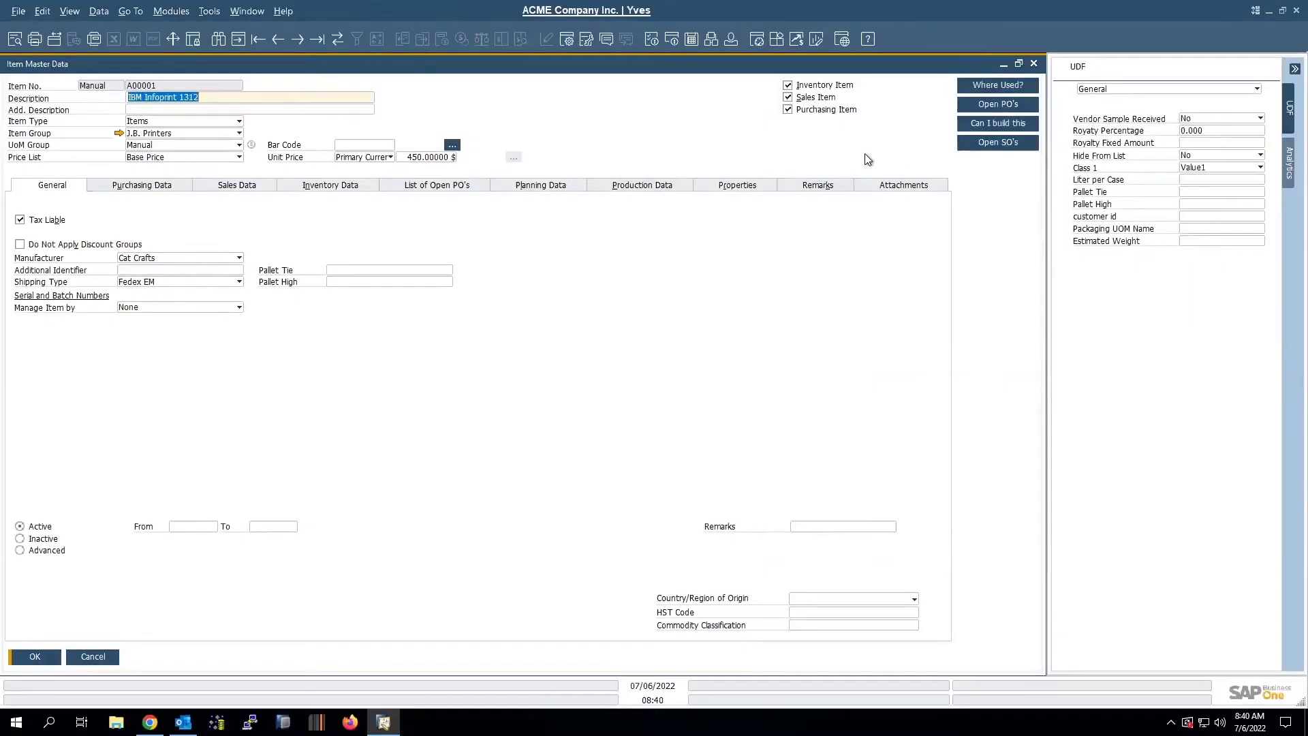
{"action": "left_click", "coordinate": [151, 189]}
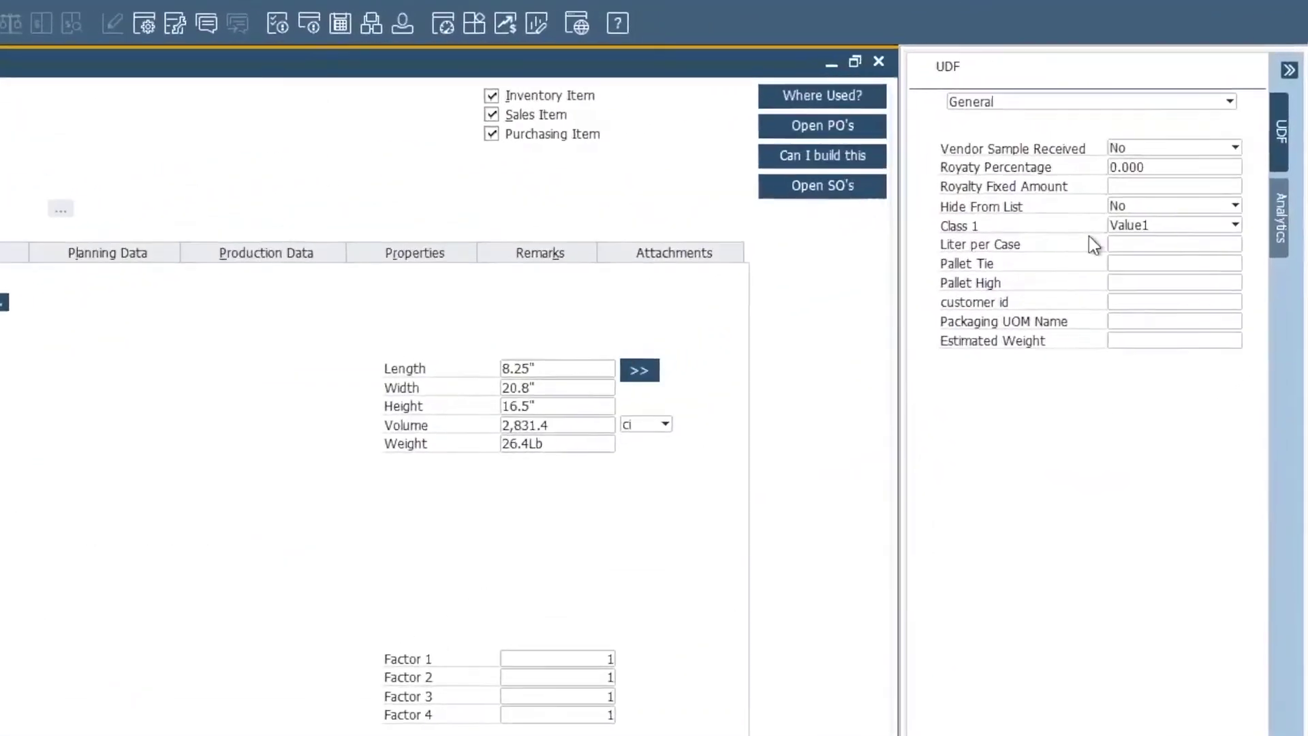
{"action": "right_click", "coordinate": [1121, 157]}
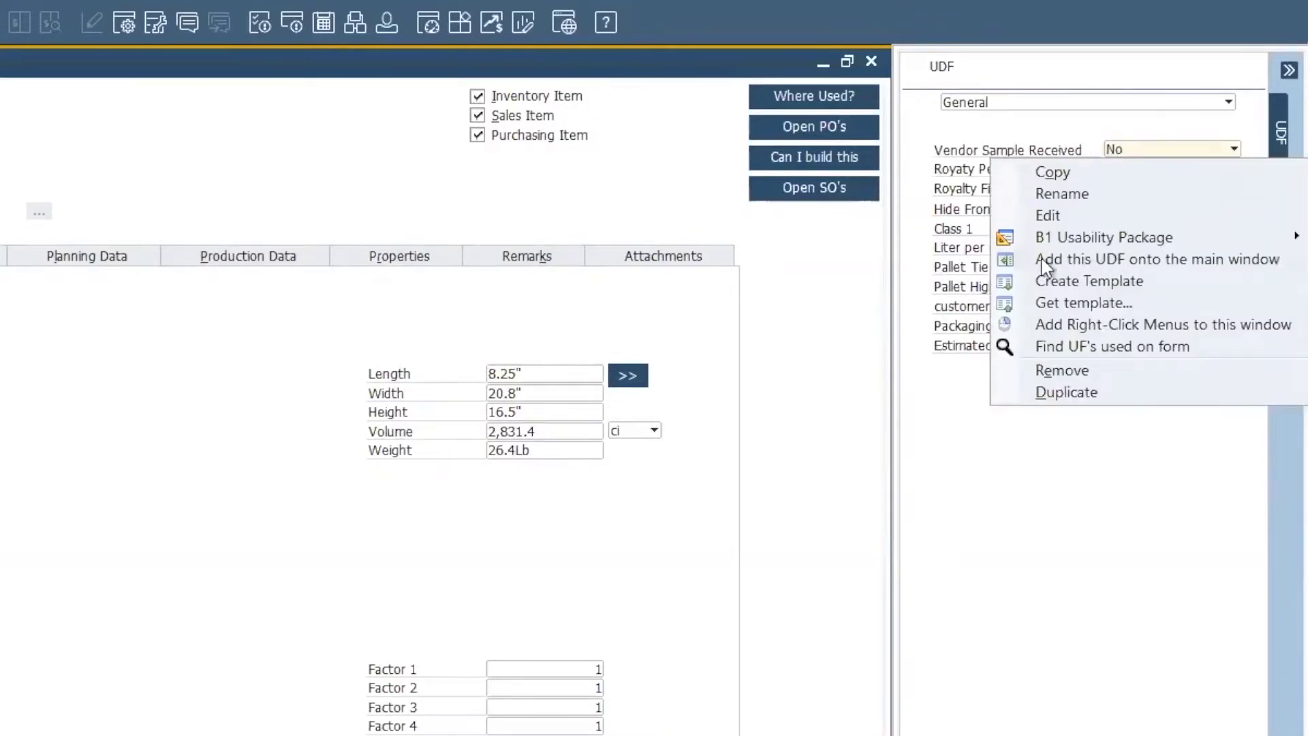
{"action": "left_click", "coordinate": [1156, 264]}
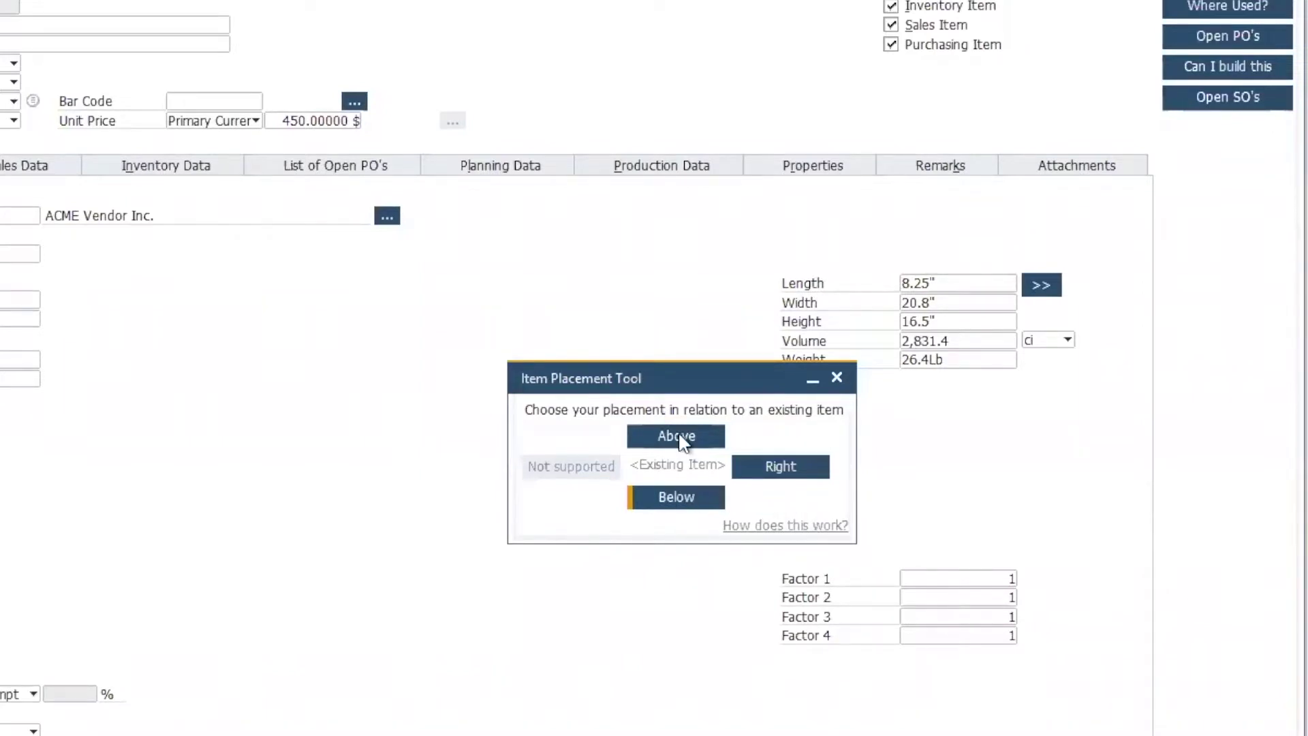
{"action": "left_click", "coordinate": [677, 499]}
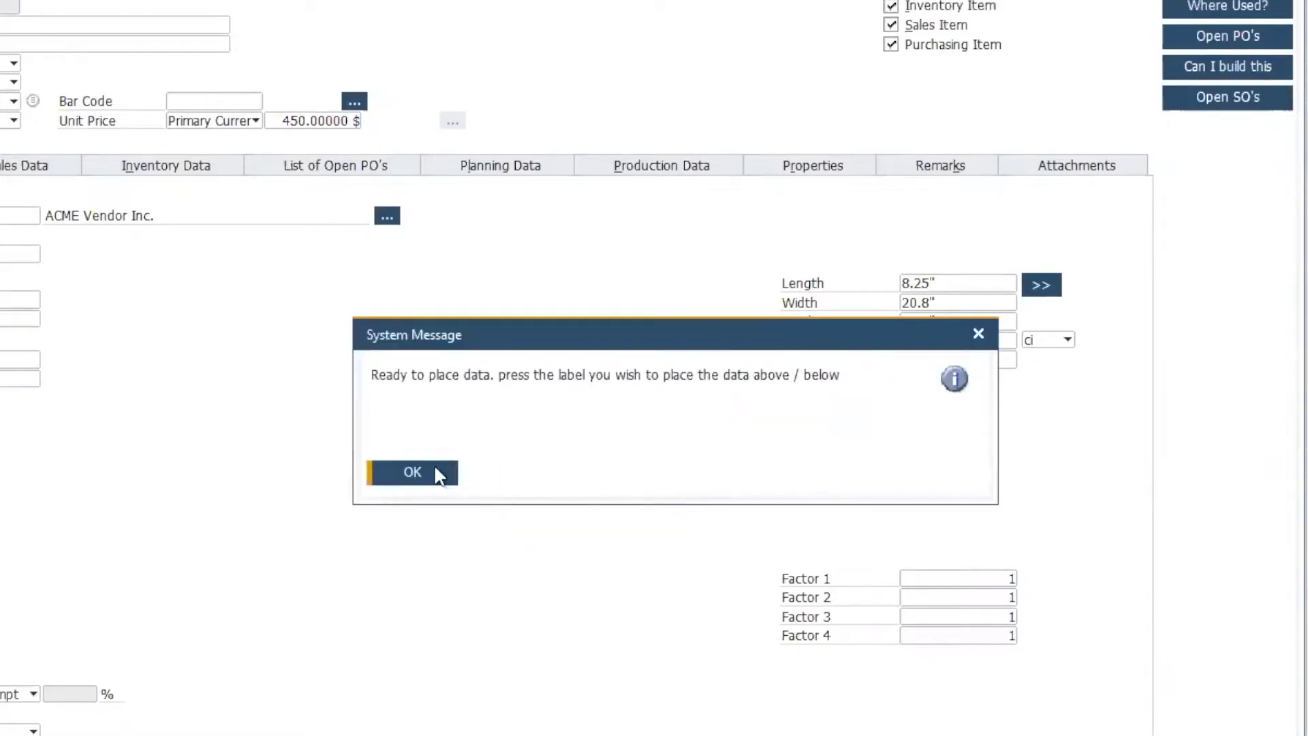
{"action": "left_click", "coordinate": [413, 475]}
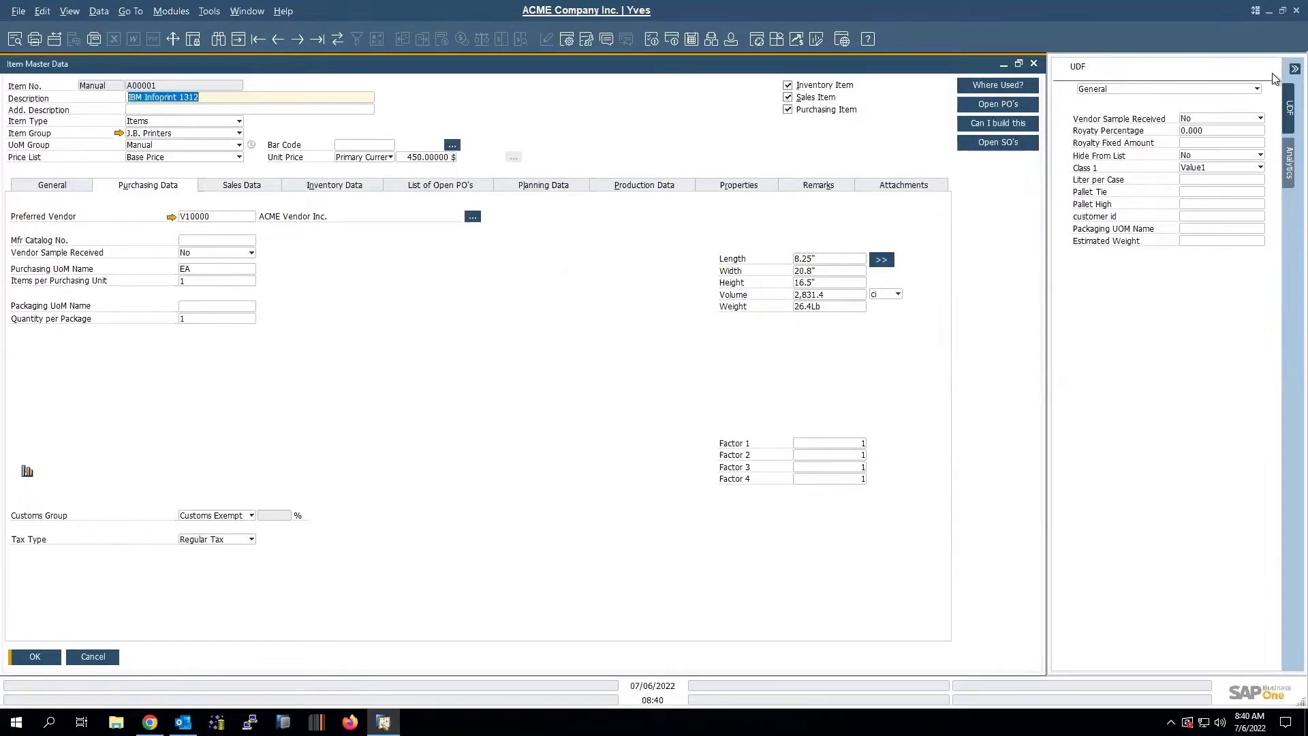
{"action": "left_click", "coordinate": [1294, 69]}
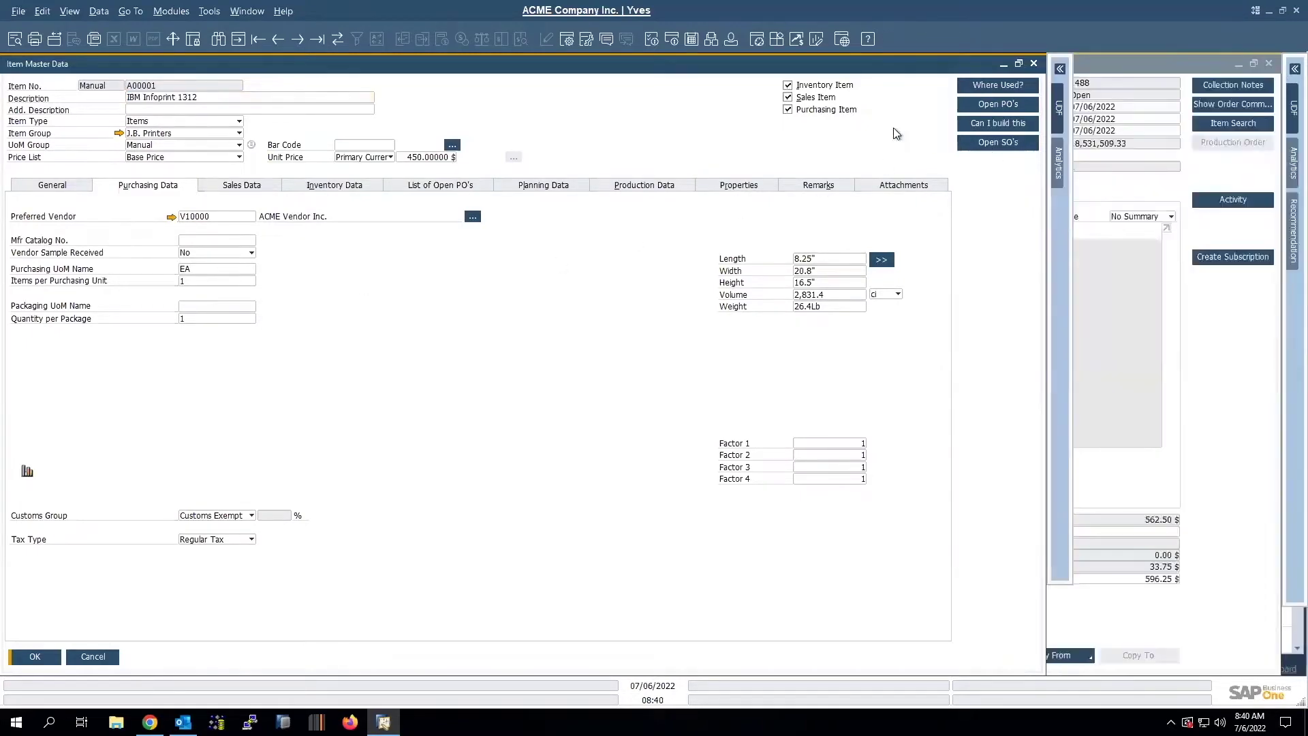
Restore and reposition the item master data window, view the Vendor Sample Received field's options without changing it, and maximize the window again.
{"action": "double_click", "coordinate": [758, 65]}
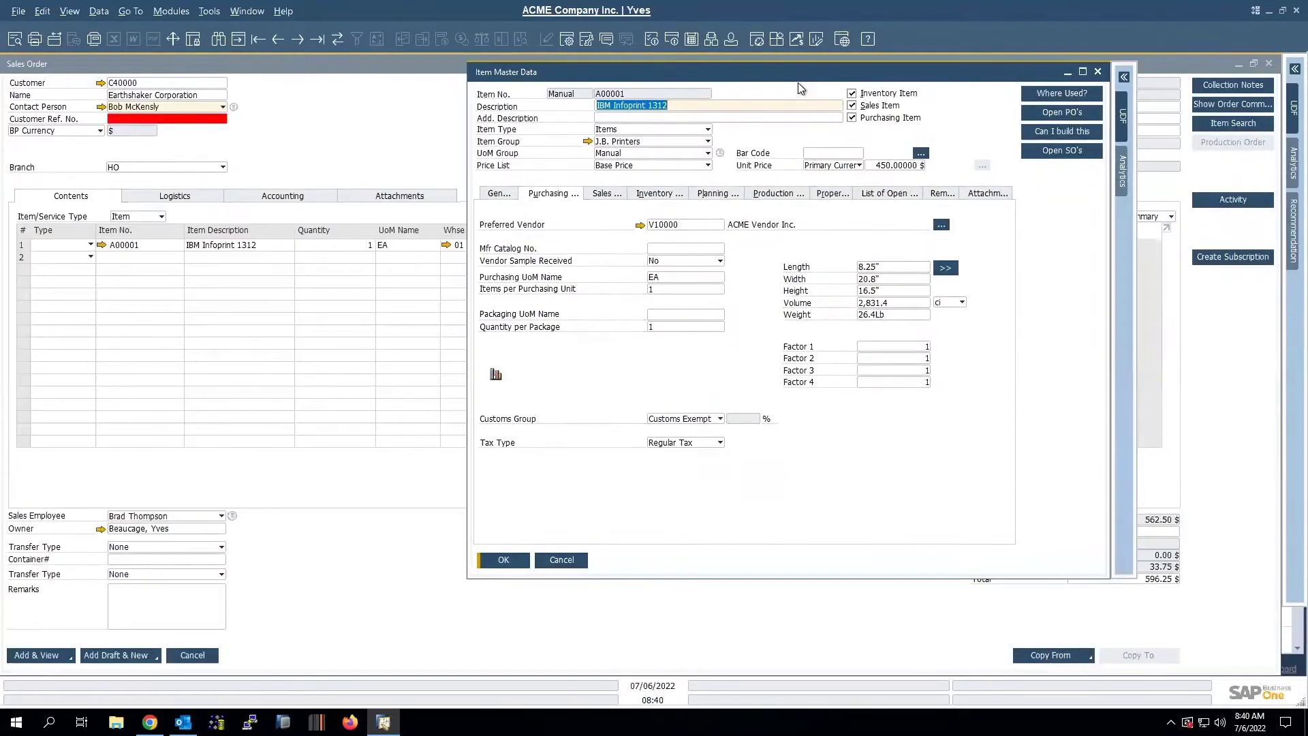
{"action": "left_click_drag", "start_coordinate": [684, 74], "coordinate": [568, 87]}
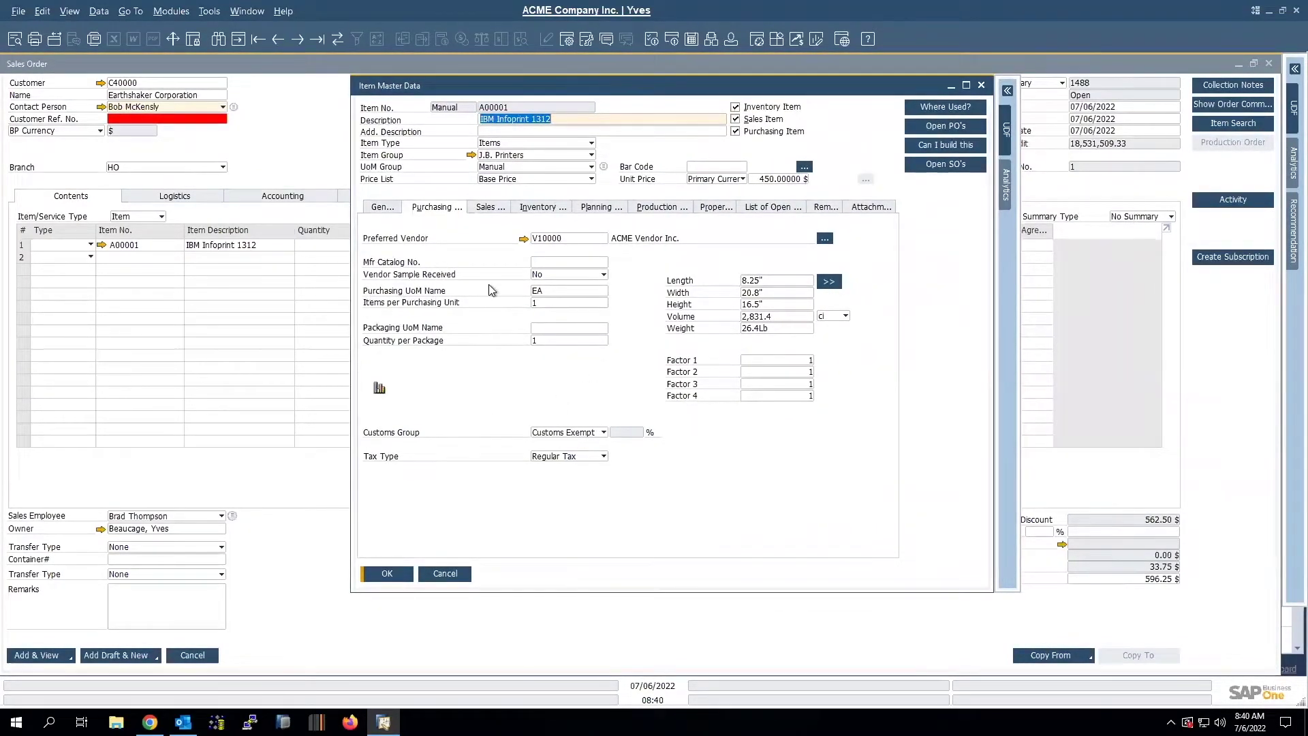
{"action": "left_click", "coordinate": [582, 275]}
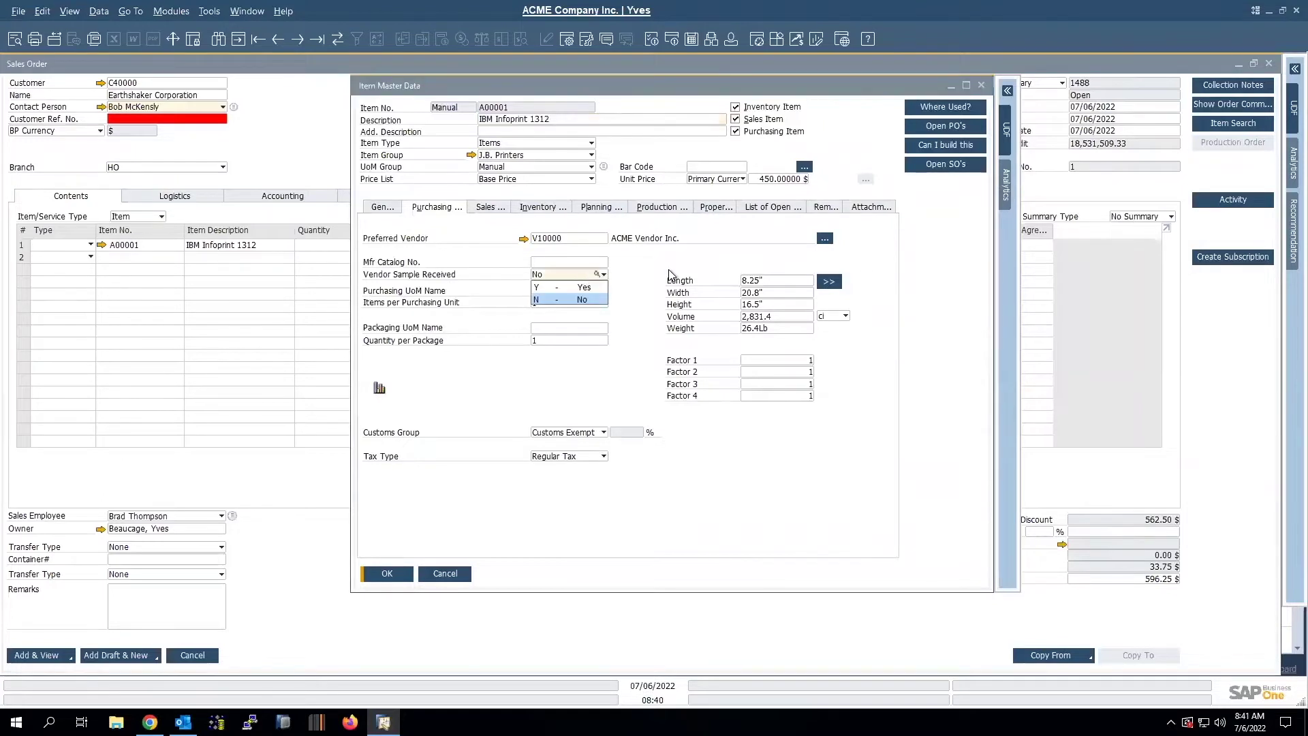
{"action": "left_click", "coordinate": [670, 272]}
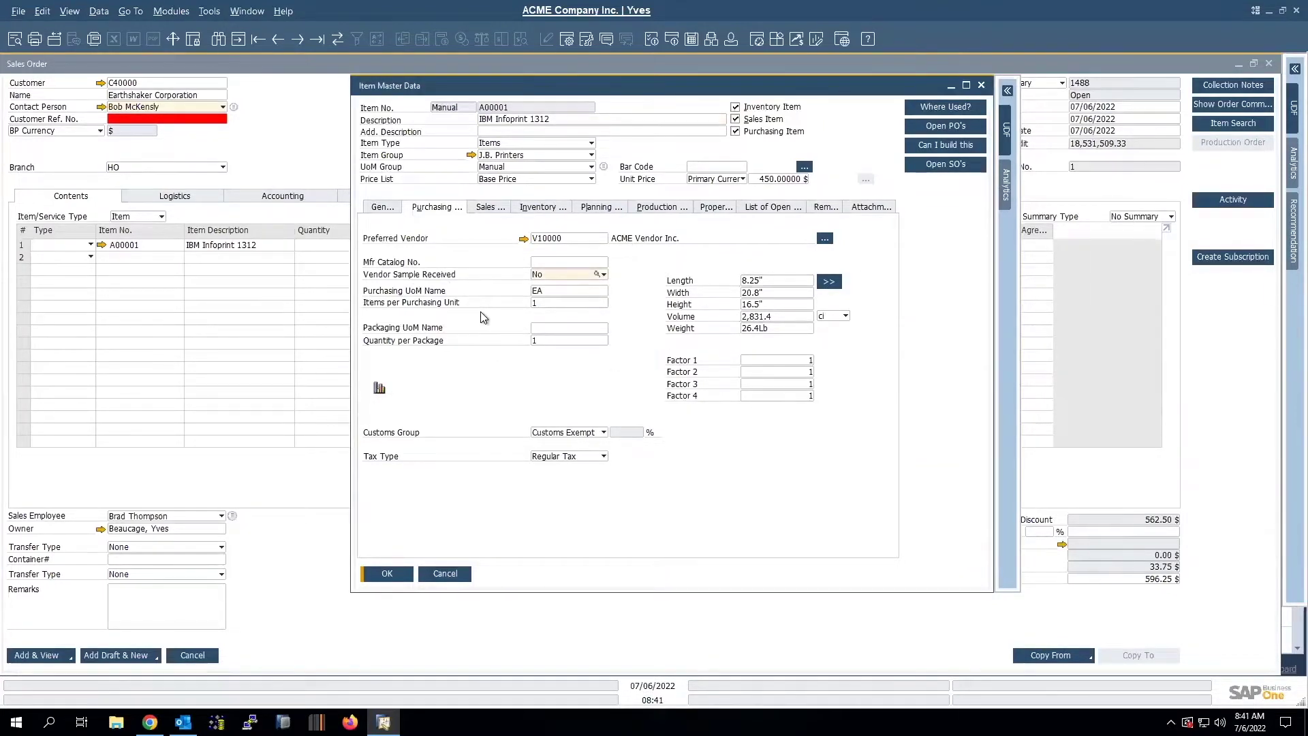
{"action": "left_click", "coordinate": [965, 86]}
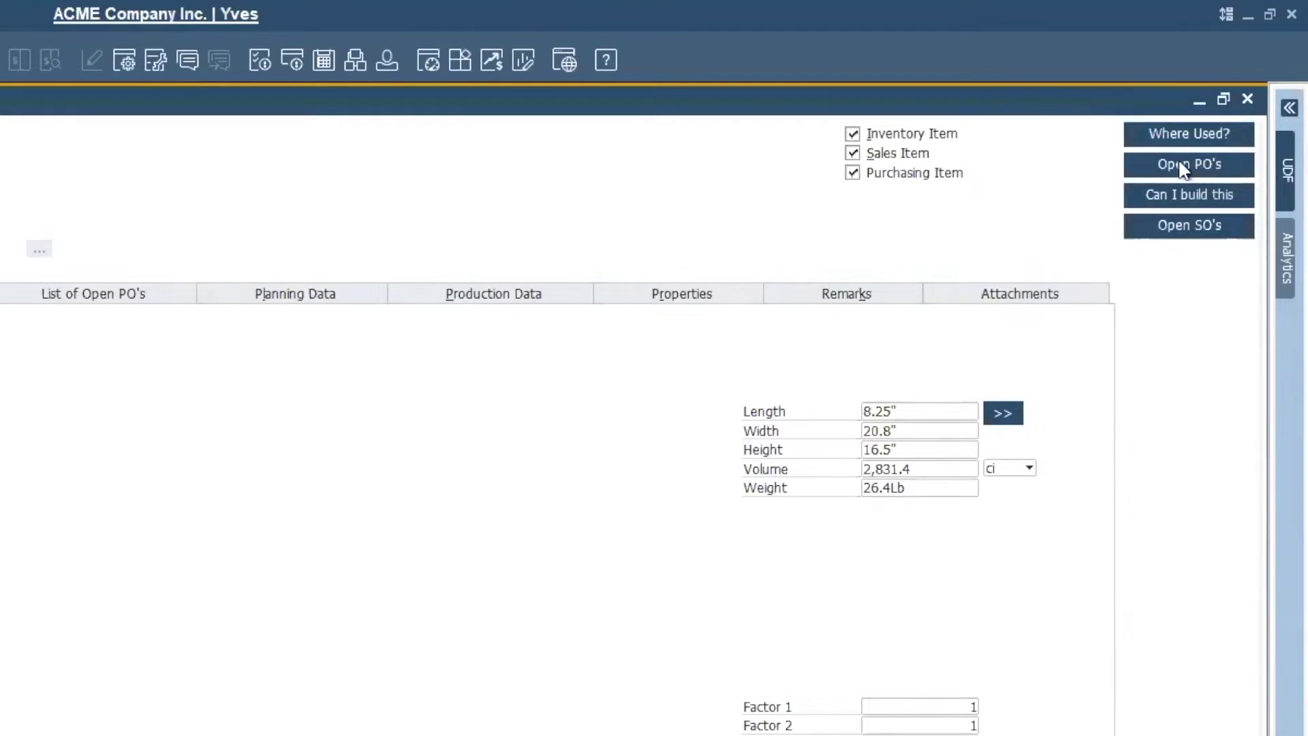
Open the item's list of open sales orders with the Open SO's function, review its rows, and close the list.
{"action": "left_click", "coordinate": [1184, 230]}
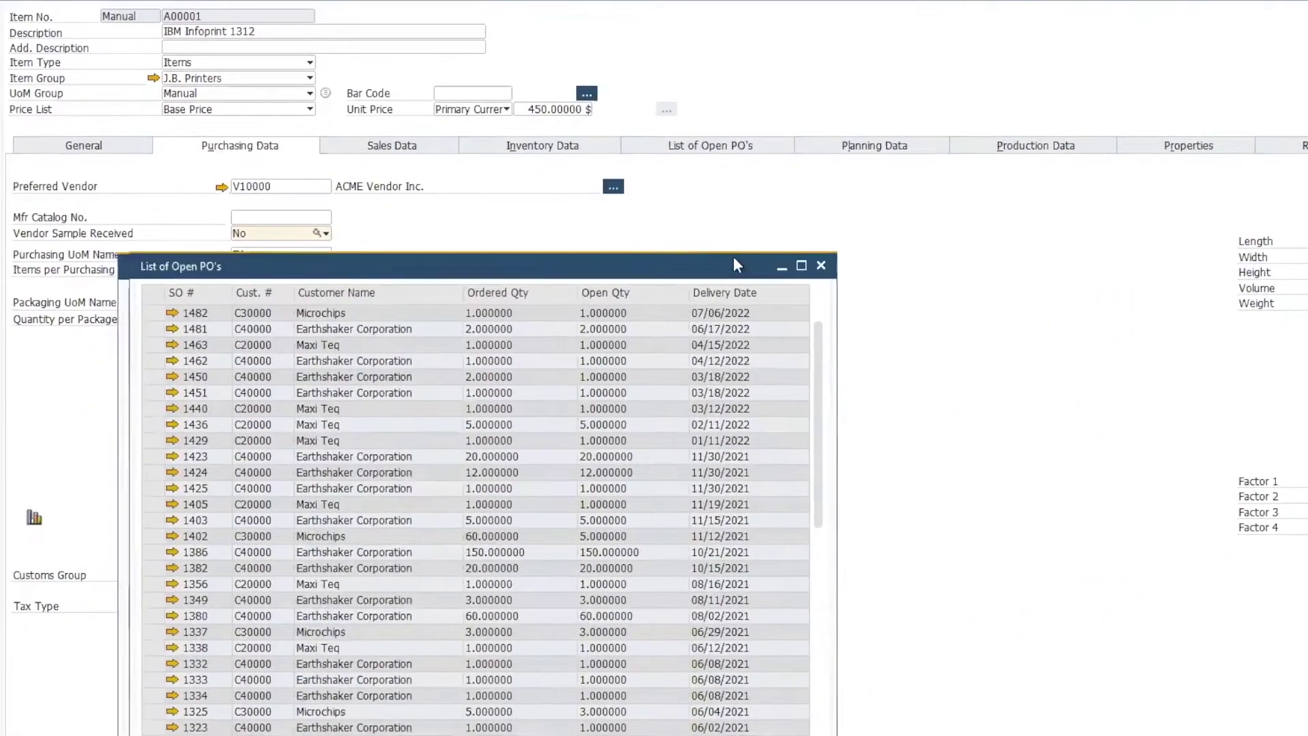
{"action": "left_click_drag", "start_coordinate": [733, 264], "coordinate": [857, 183]}
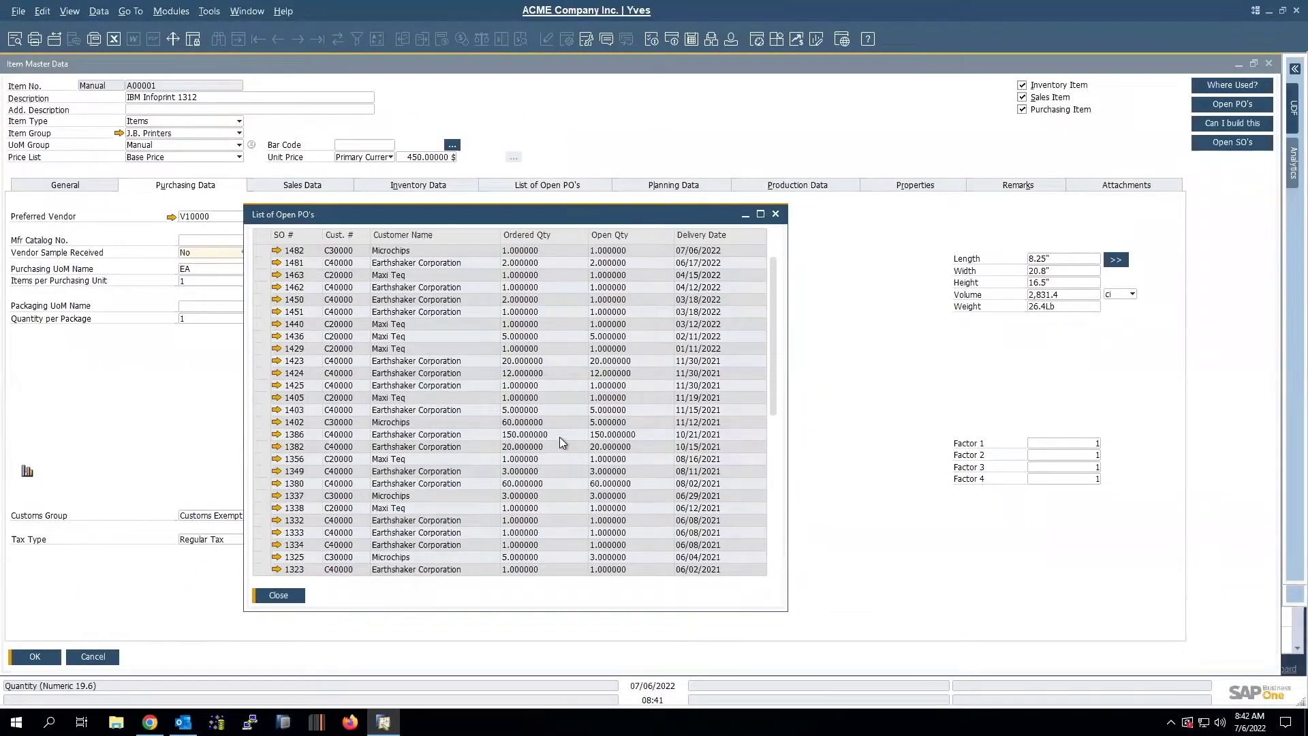
{"action": "left_click", "coordinate": [294, 596]}
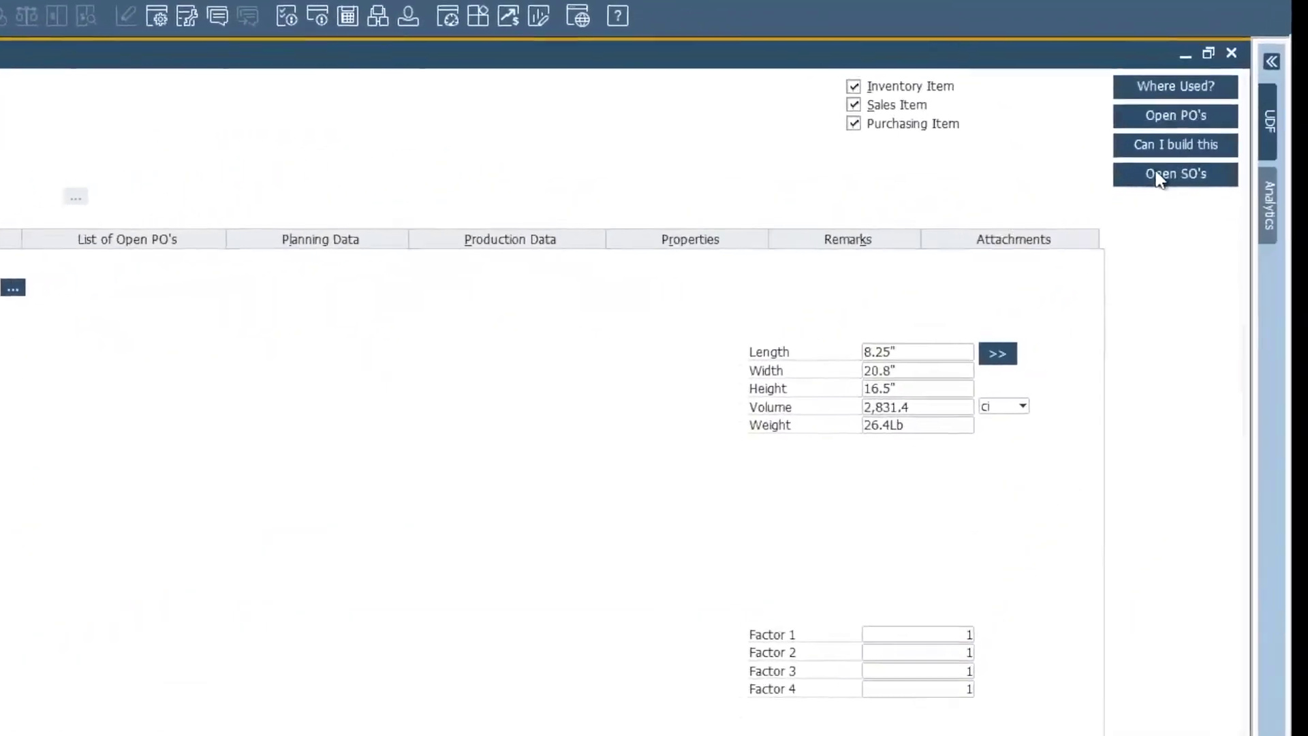
Inspect the universal function behind Open SO's, including its SQL query and report type, and close it without changes.
{"action": "right_click", "coordinate": [1158, 179]}
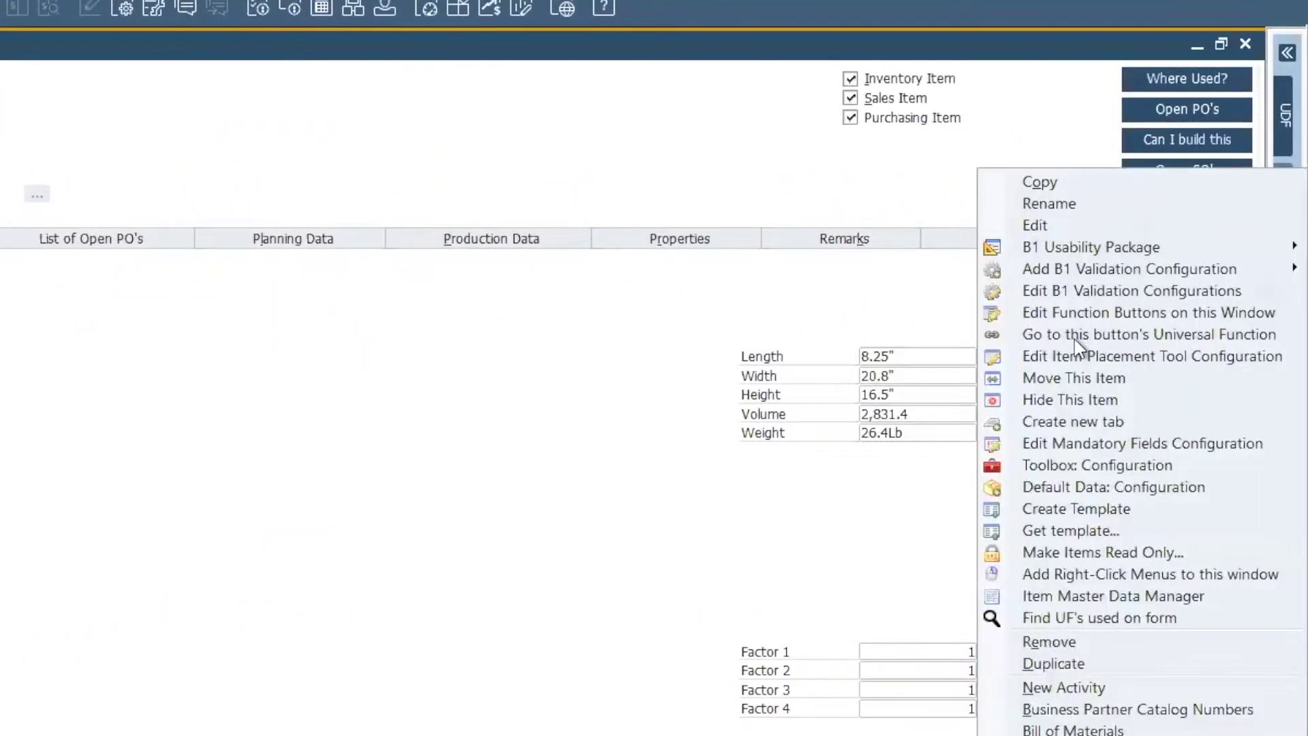
{"action": "left_click", "coordinate": [1075, 336]}
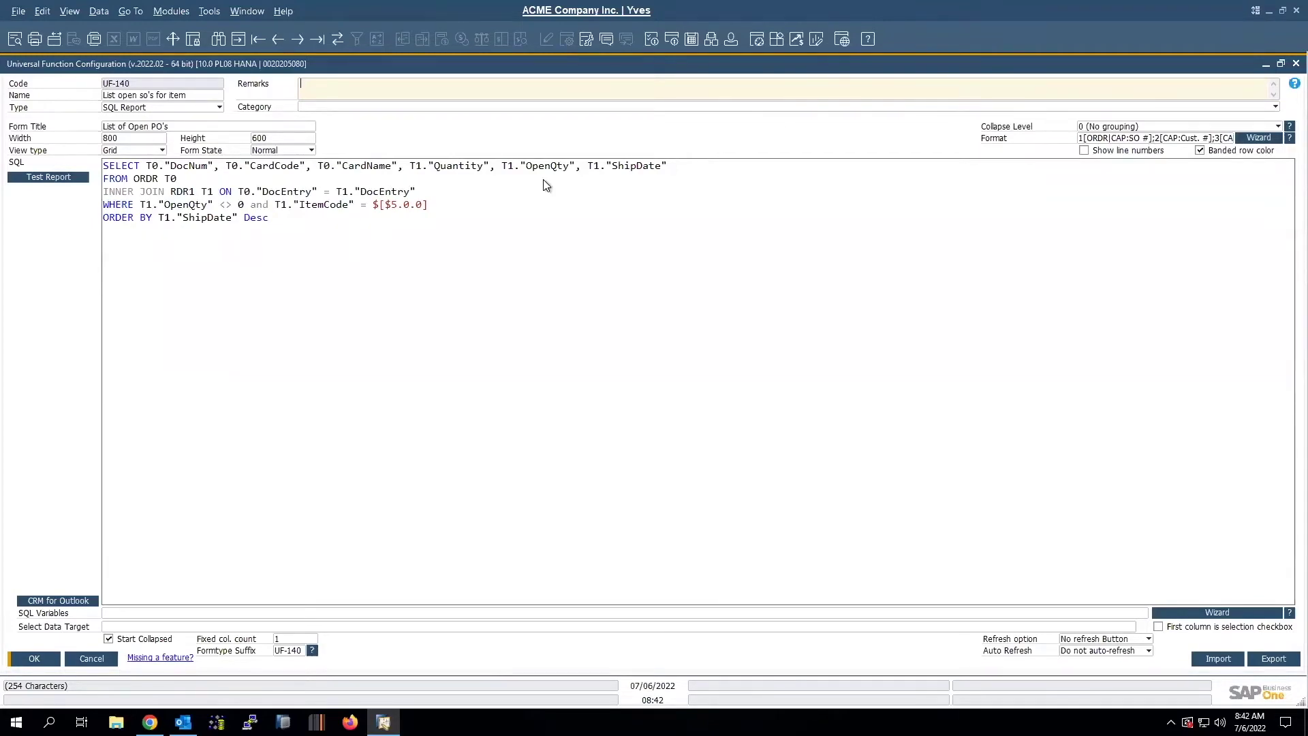
{"action": "left_click", "coordinate": [185, 107]}
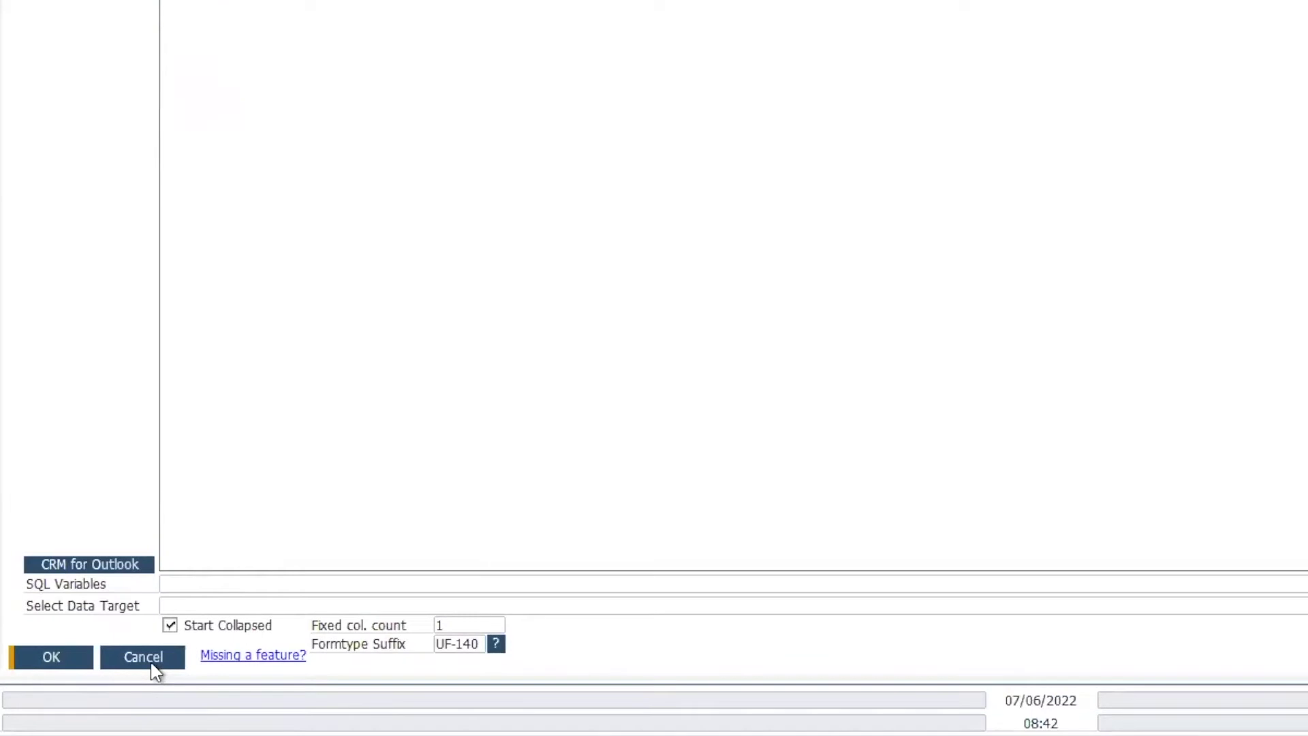
{"action": "left_click", "coordinate": [154, 657]}
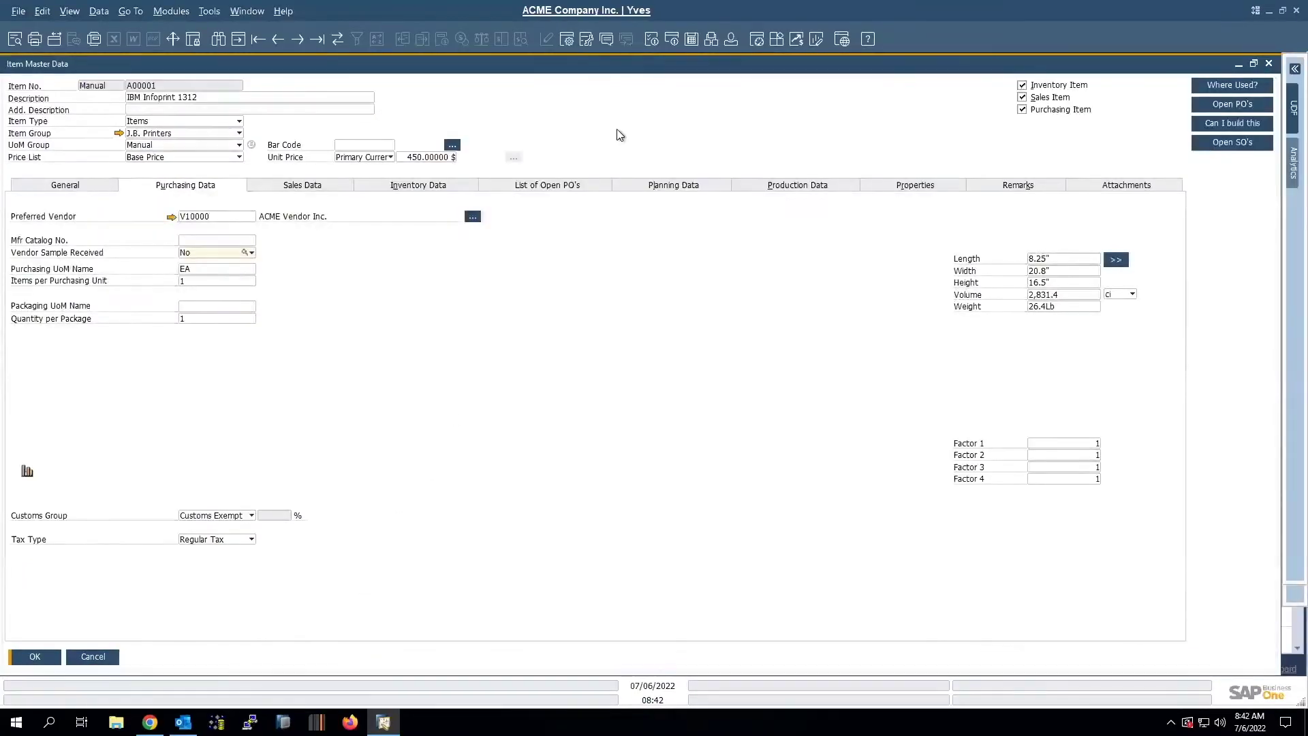
Review the function buttons configuration of the item master data, including the available function types, and close it without saving.
{"action": "right_click", "coordinate": [591, 128]}
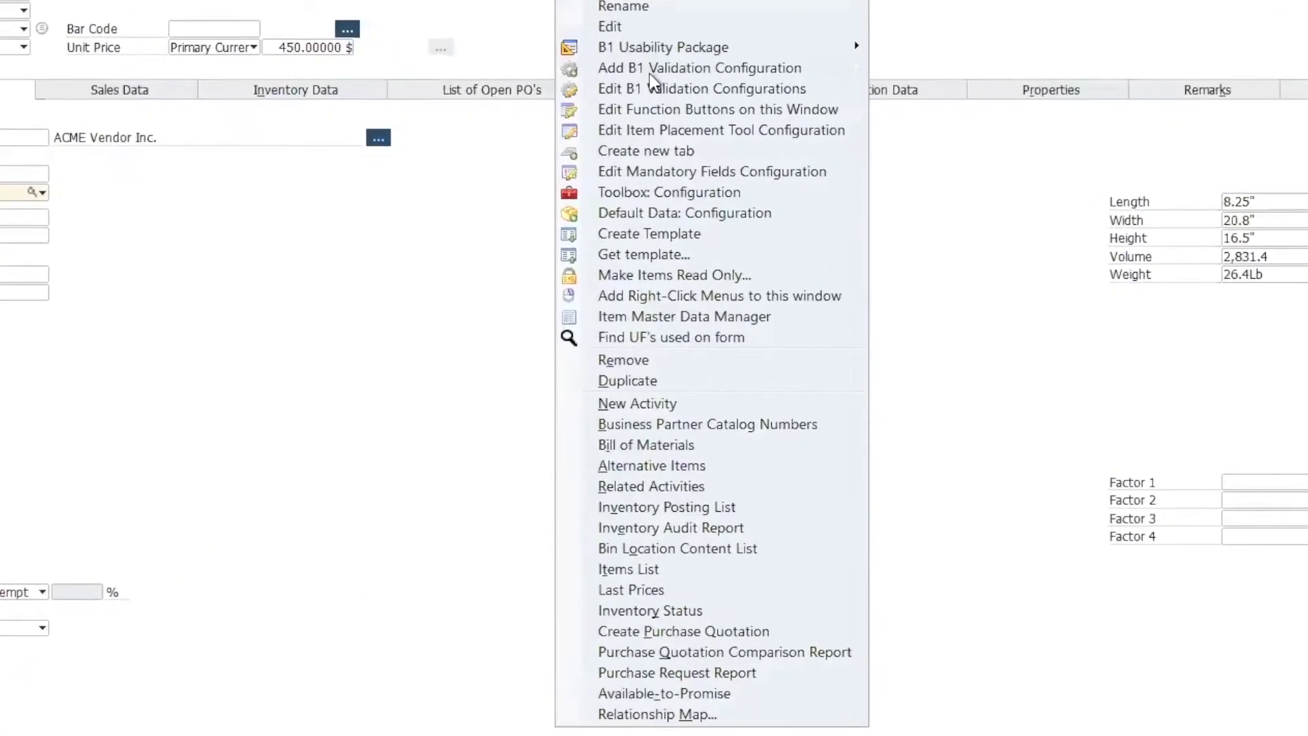
{"action": "left_click", "coordinate": [653, 109]}
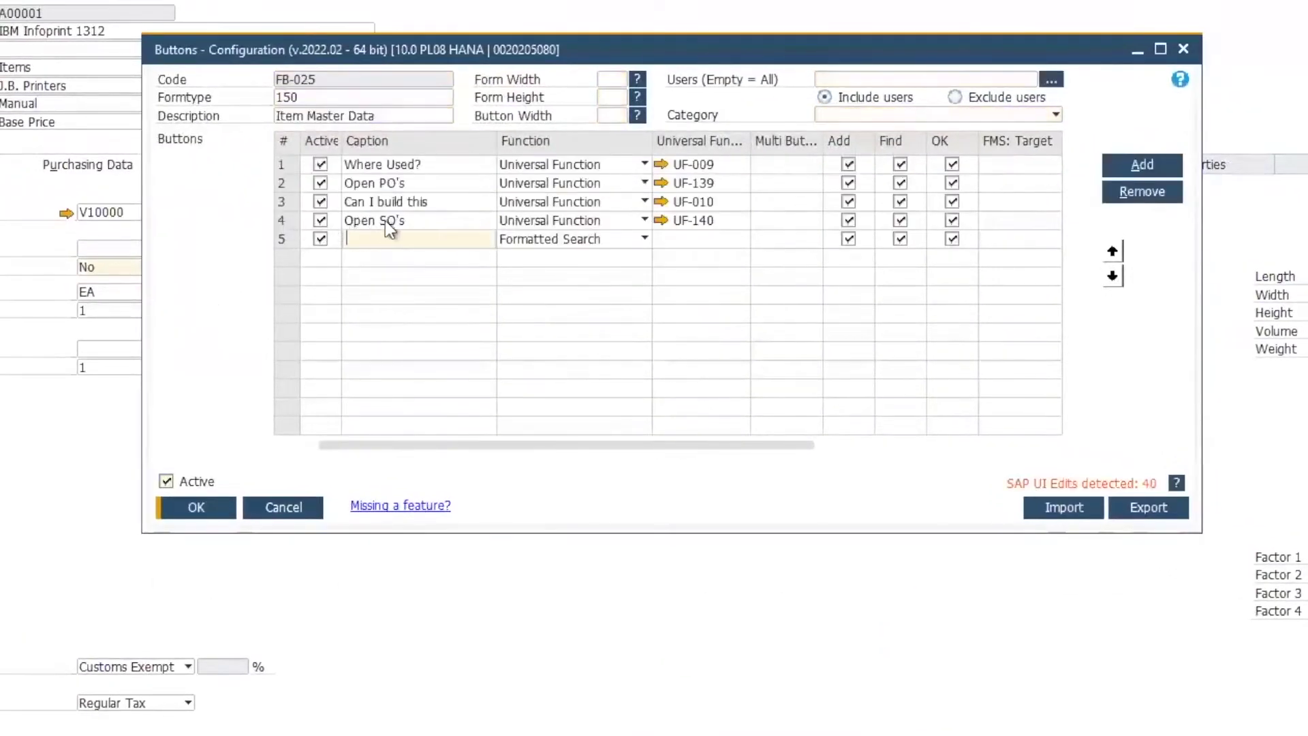
{"action": "left_click", "coordinate": [345, 232]}
{"action": "left_click", "coordinate": [641, 221]}
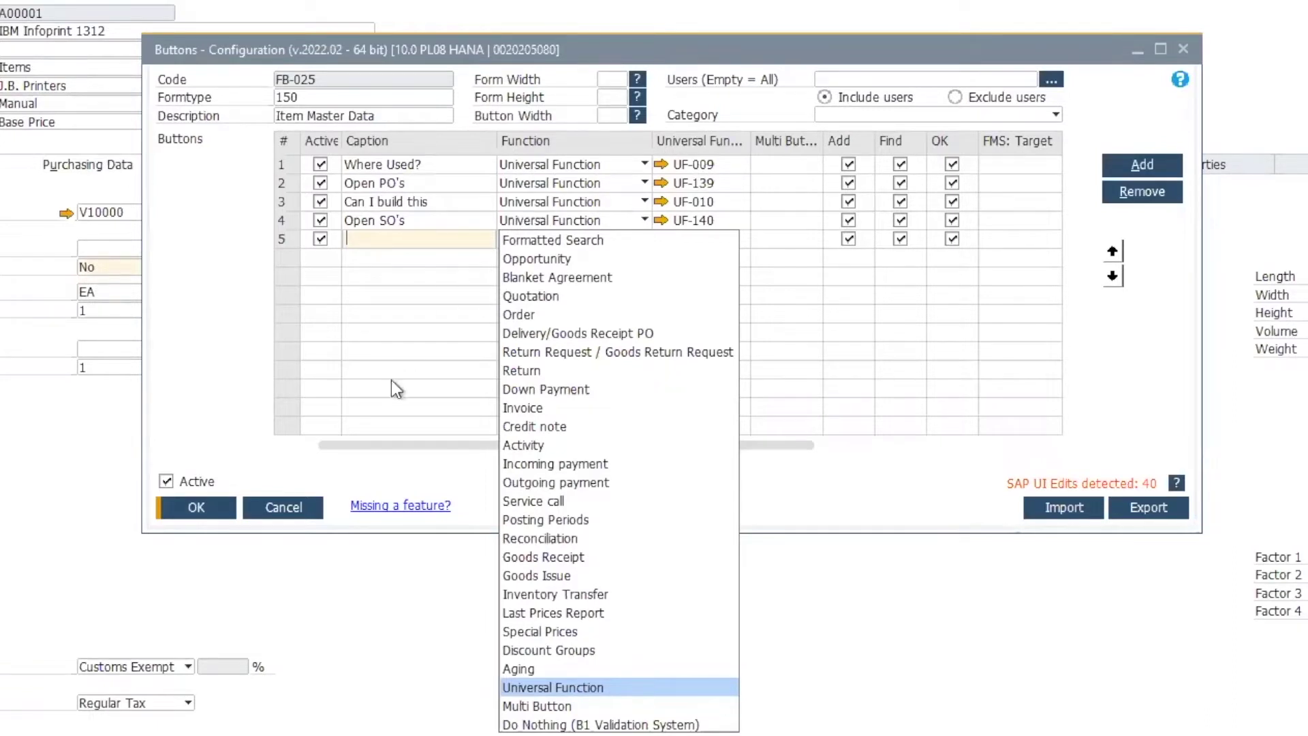
{"action": "left_click", "coordinate": [285, 507]}
{"action": "left_click", "coordinate": [285, 507]}
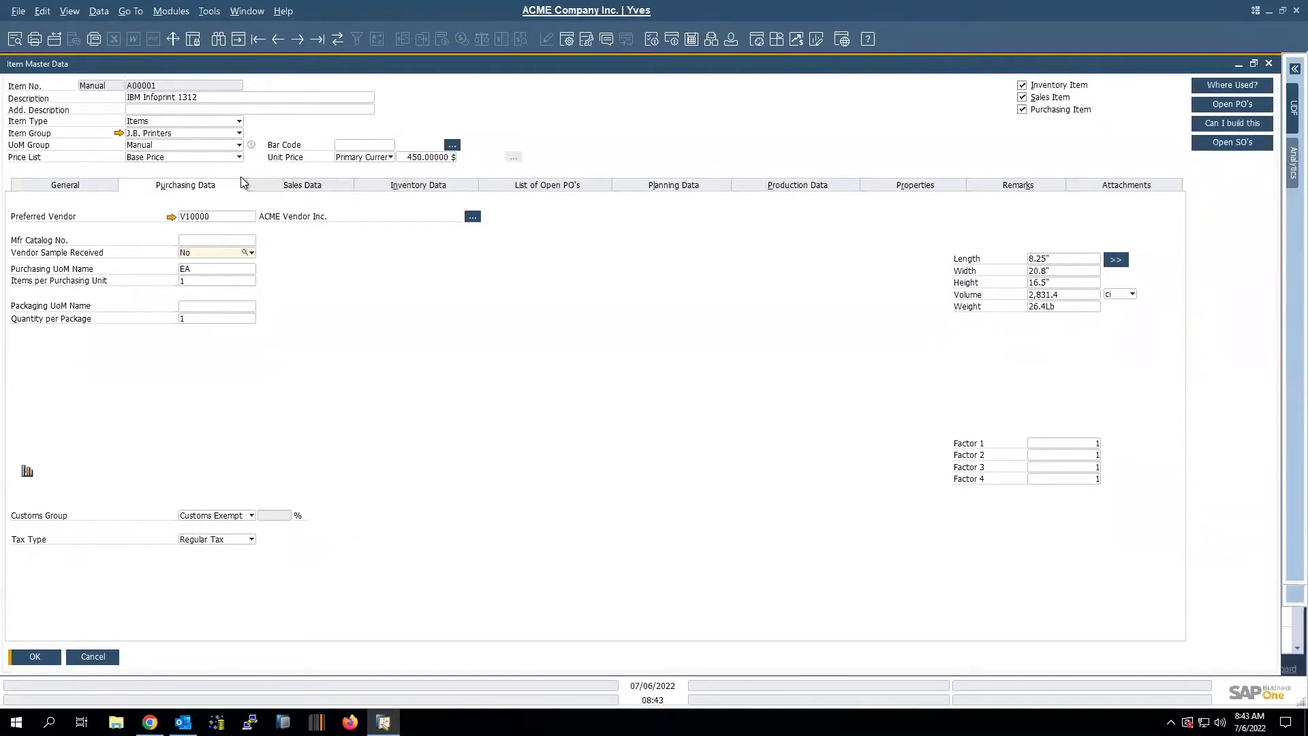
Examine the custom List of Open PO's for item A00001 and close the item master data.
{"action": "right_click", "coordinate": [575, 132]}
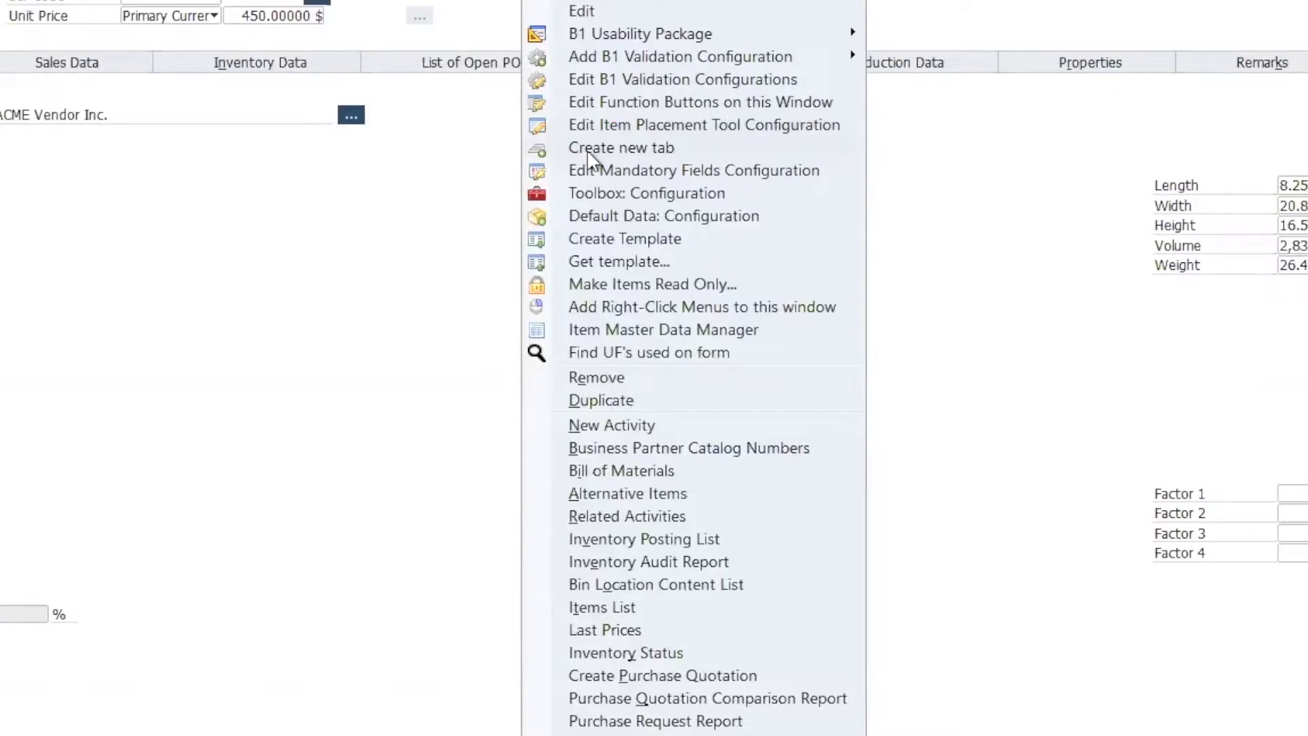
{"action": "left_click", "coordinate": [901, 182]}
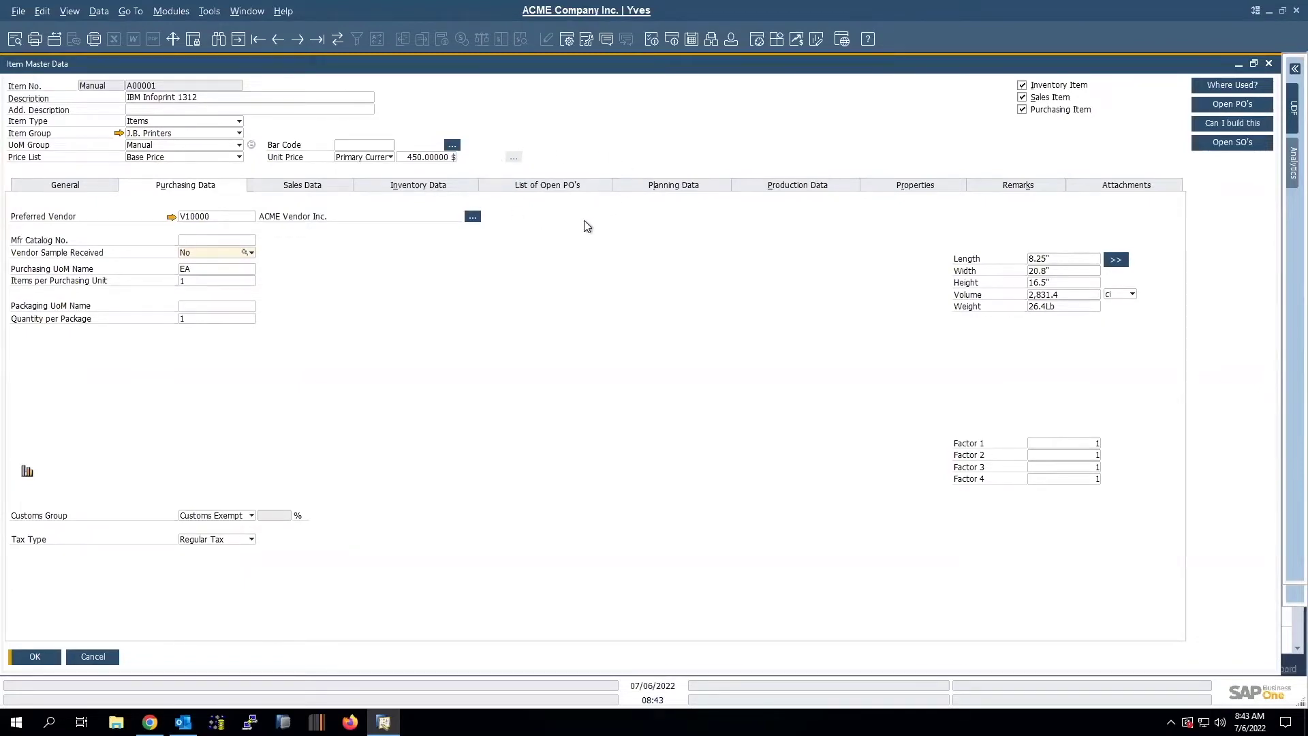
{"action": "left_click", "coordinate": [529, 185]}
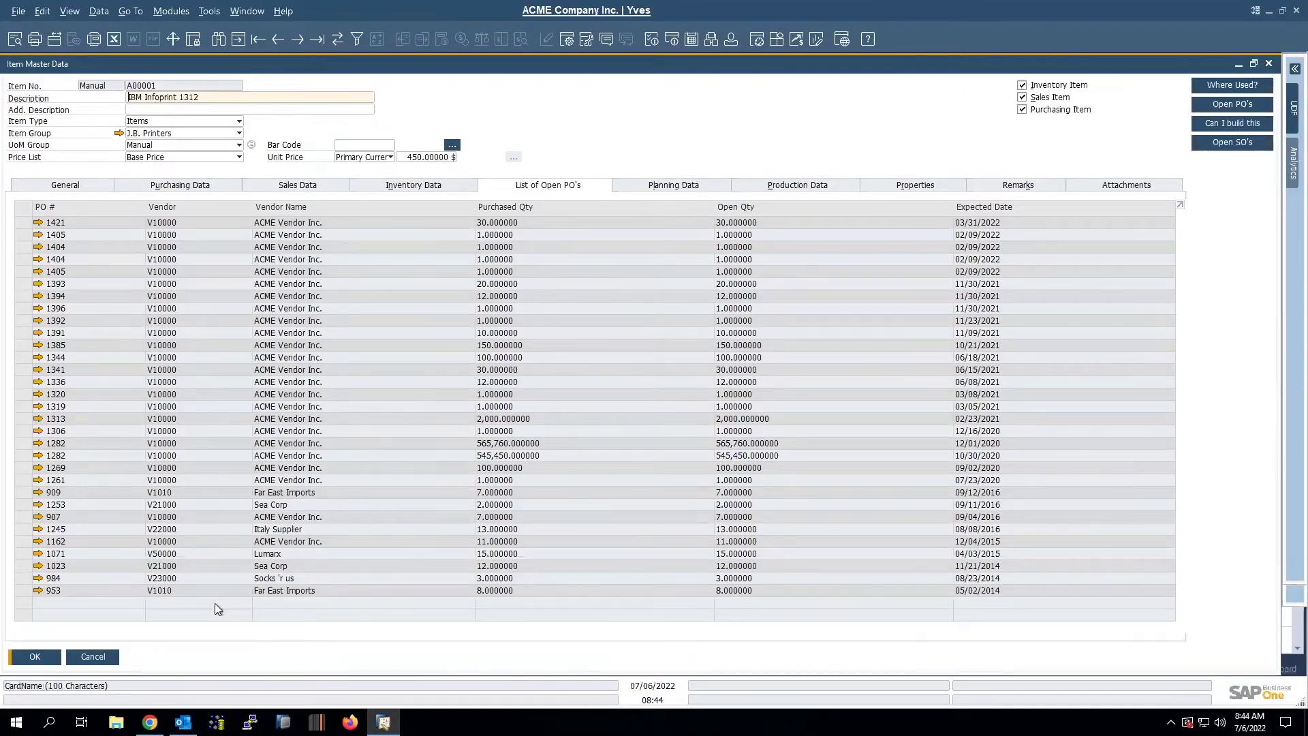
{"action": "left_click", "coordinate": [104, 658]}
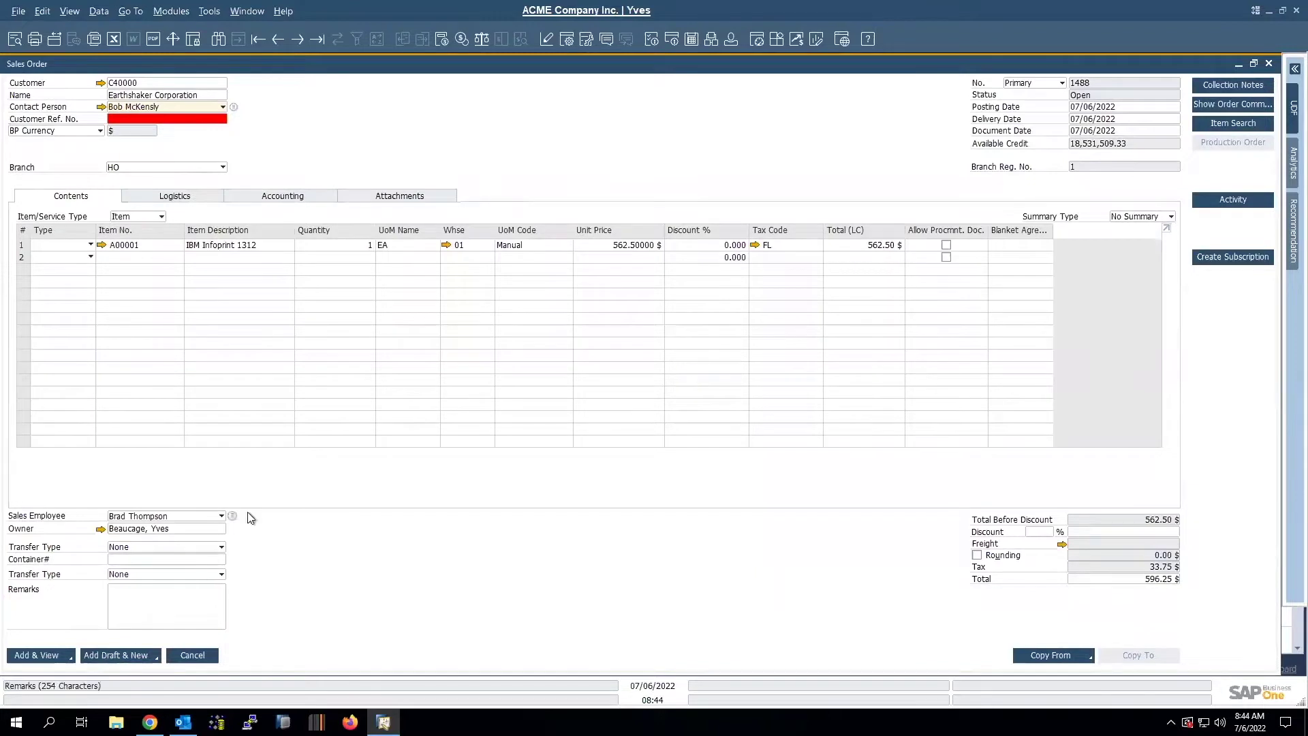
Discard the unsaved sales order and start a new one for the customer Maxi Teq.
{"action": "left_click", "coordinate": [218, 39]}
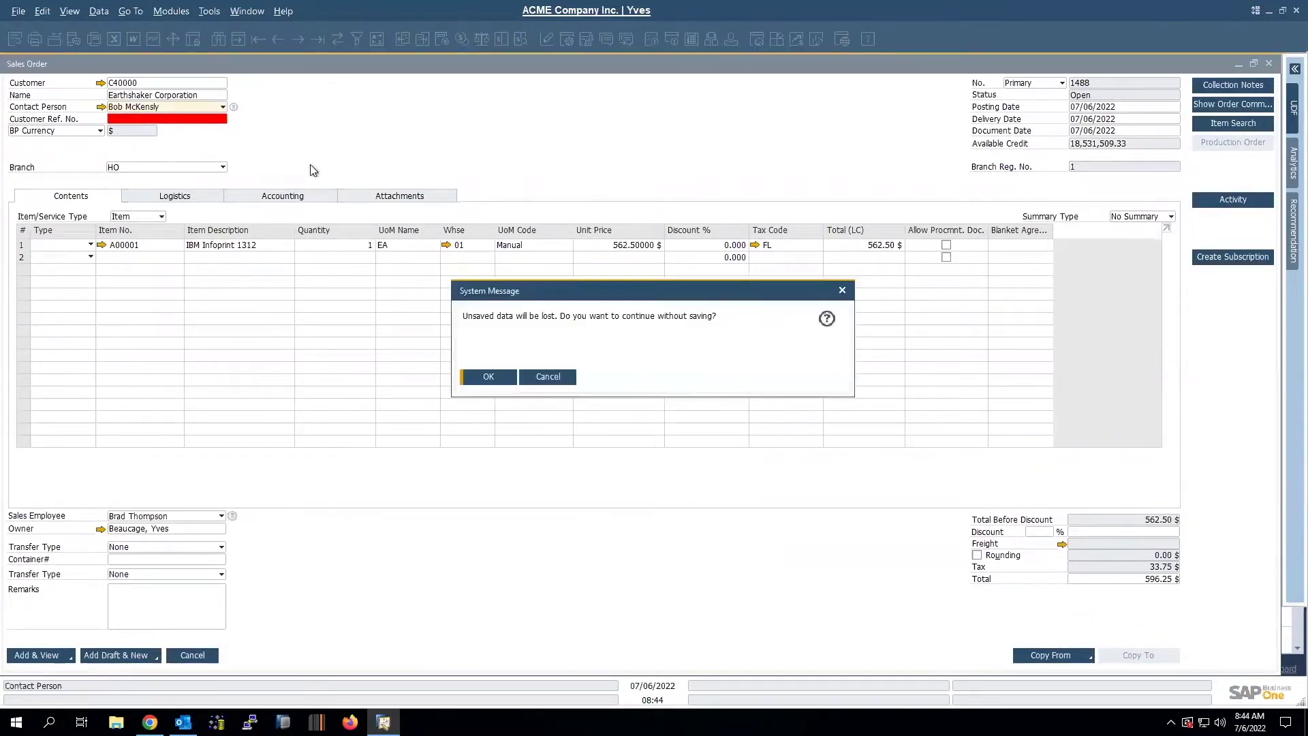
{"action": "left_click", "coordinate": [505, 381]}
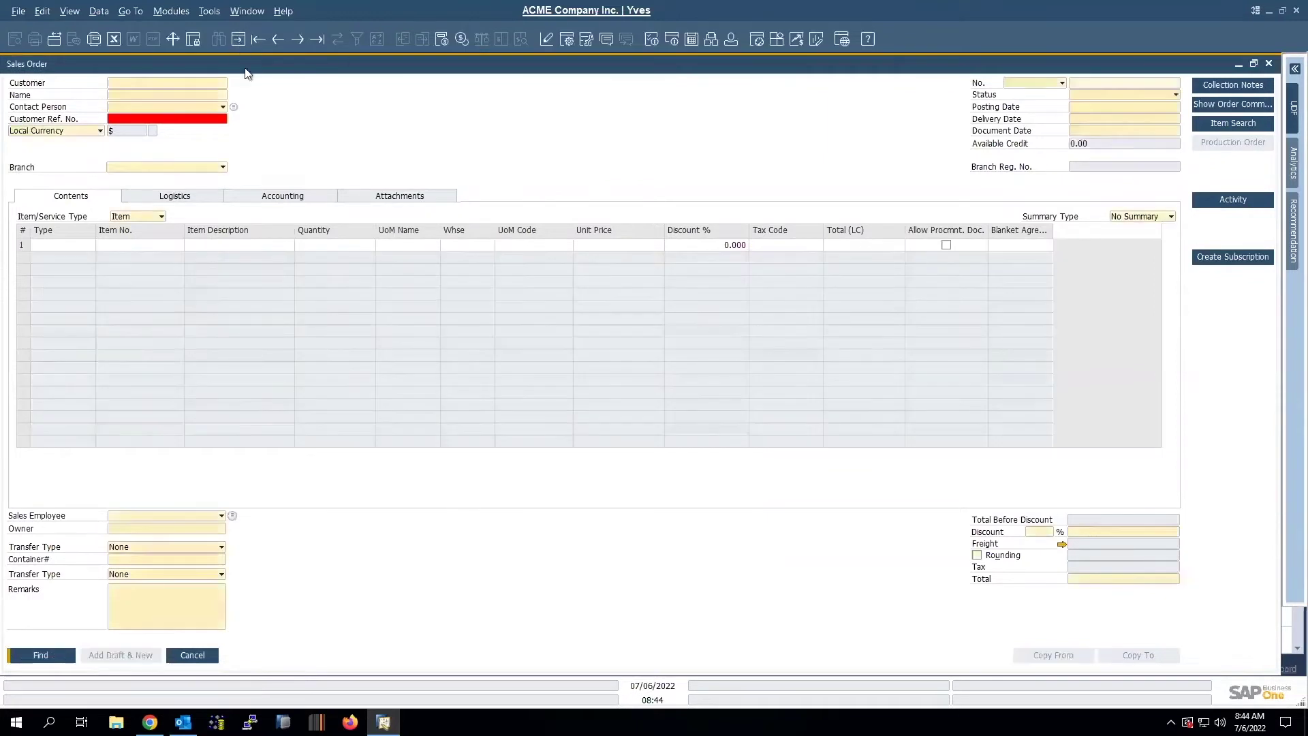
{"action": "left_click", "coordinate": [238, 39]}
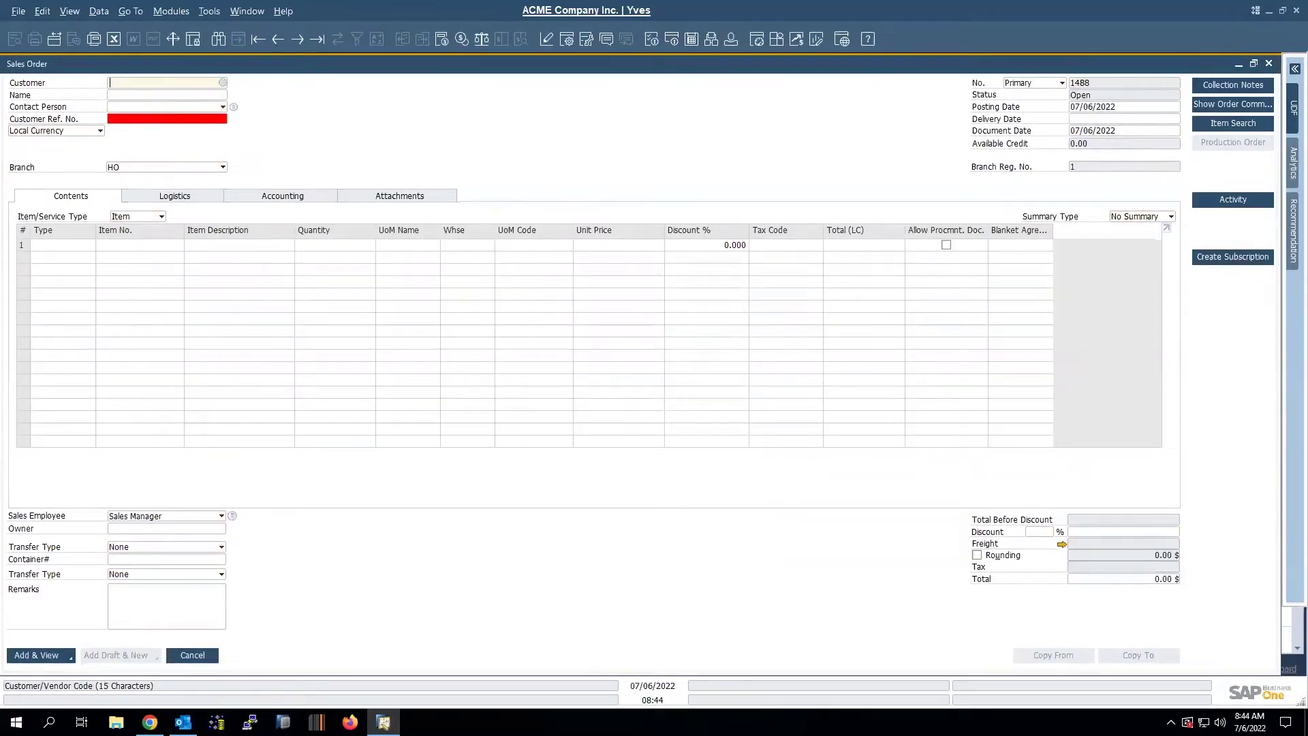
{"action": "type", "text": "C20000"}
{"action": "key", "text": "Tab"}
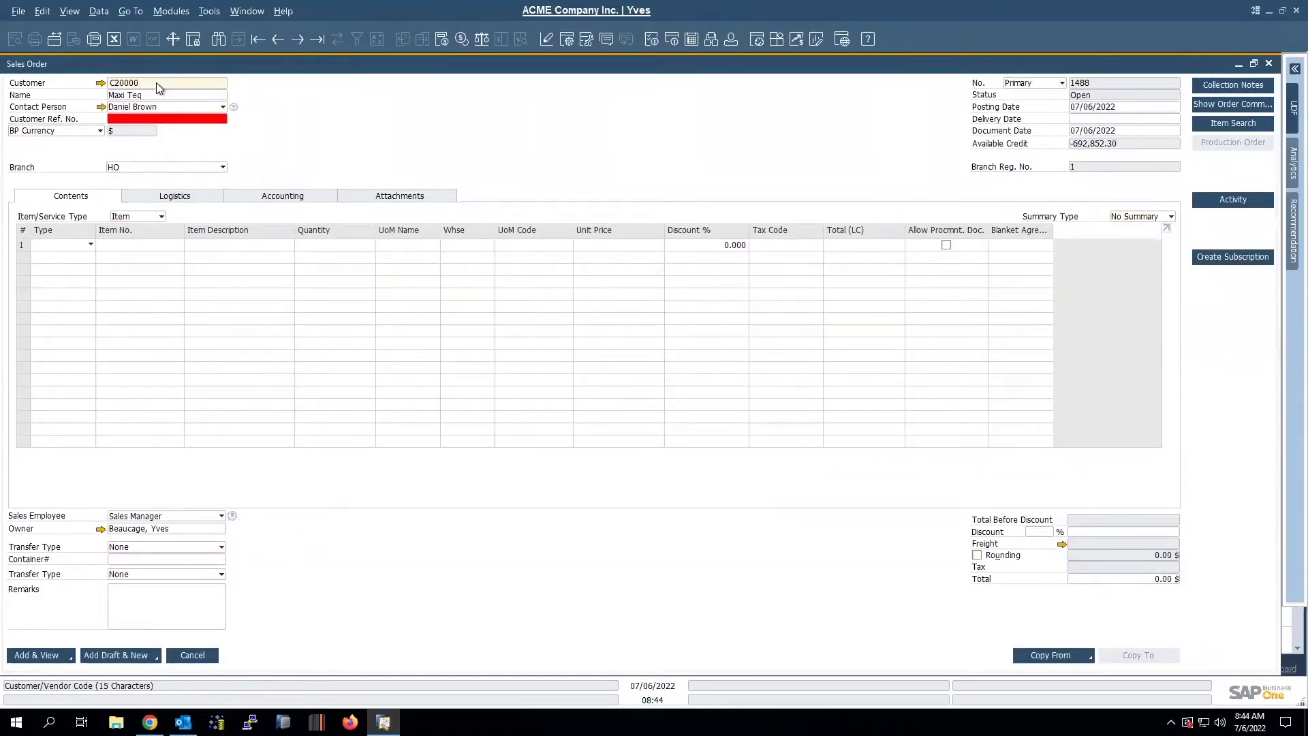
Check the Approved setting in the new sales order's logistics data and return to its contents.
{"action": "left_click", "coordinate": [574, 127]}
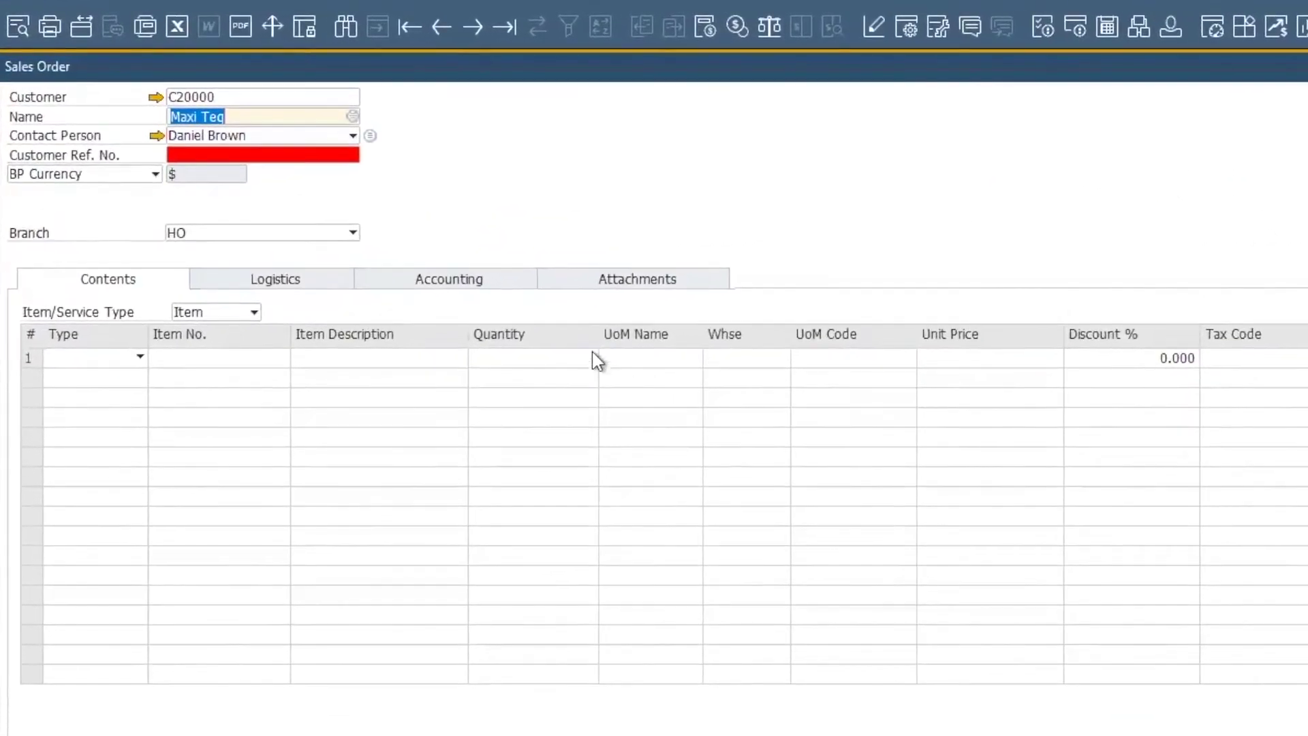
{"action": "left_click", "coordinate": [304, 280]}
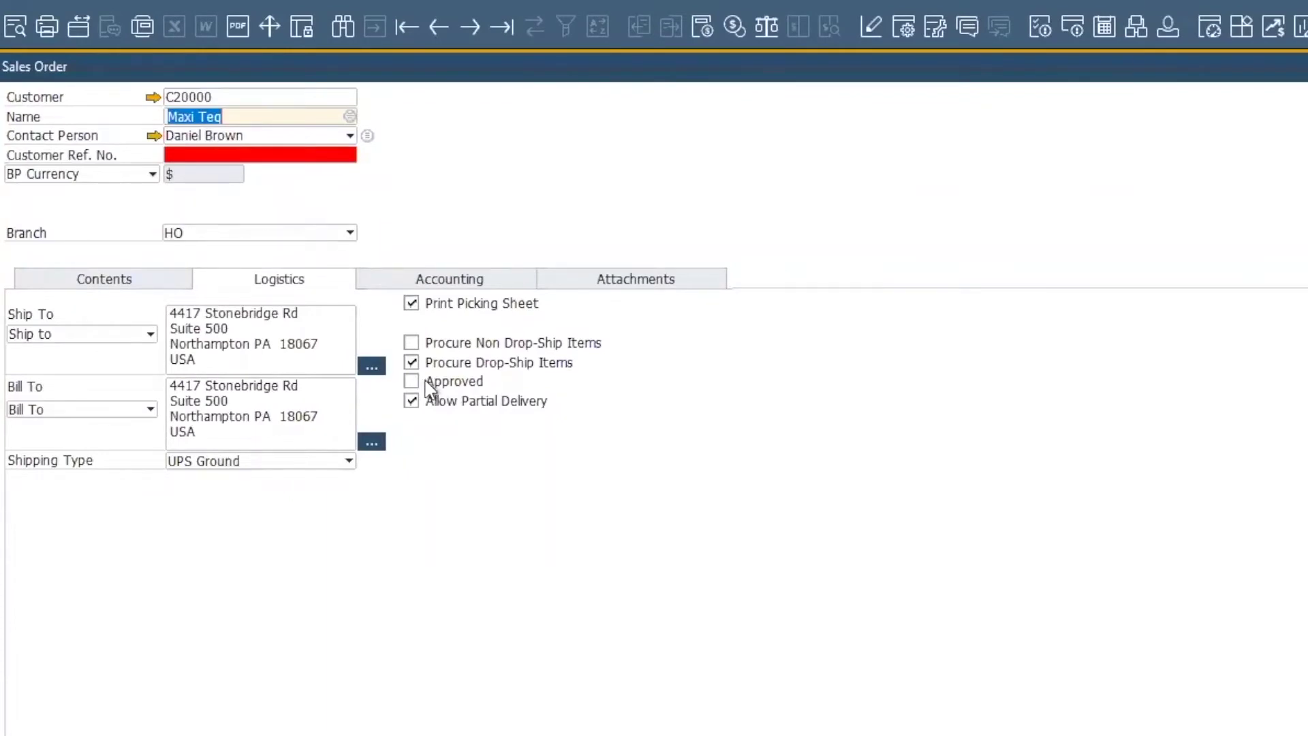
{"action": "left_click", "coordinate": [104, 279]}
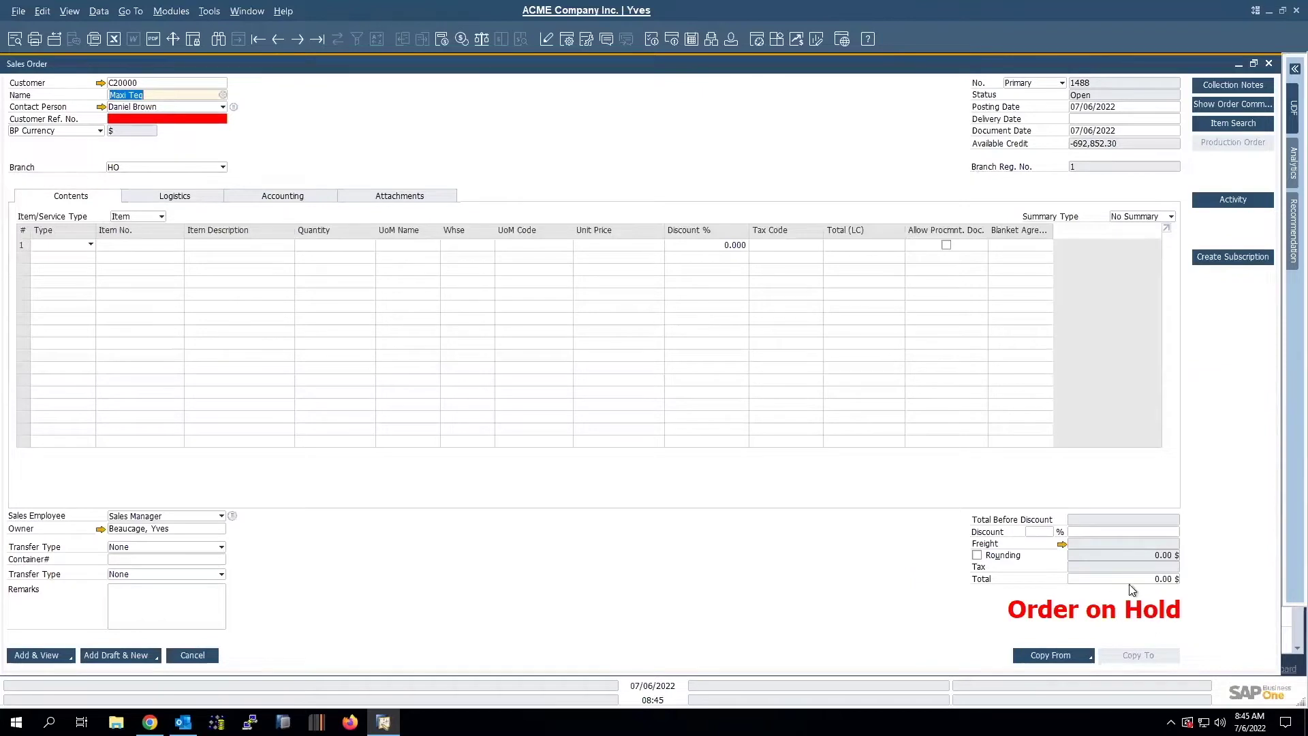
Review the B1 validations defined for the sales order in a widened list, including their events and conditions, and close the list.
{"action": "right_click", "coordinate": [560, 170]}
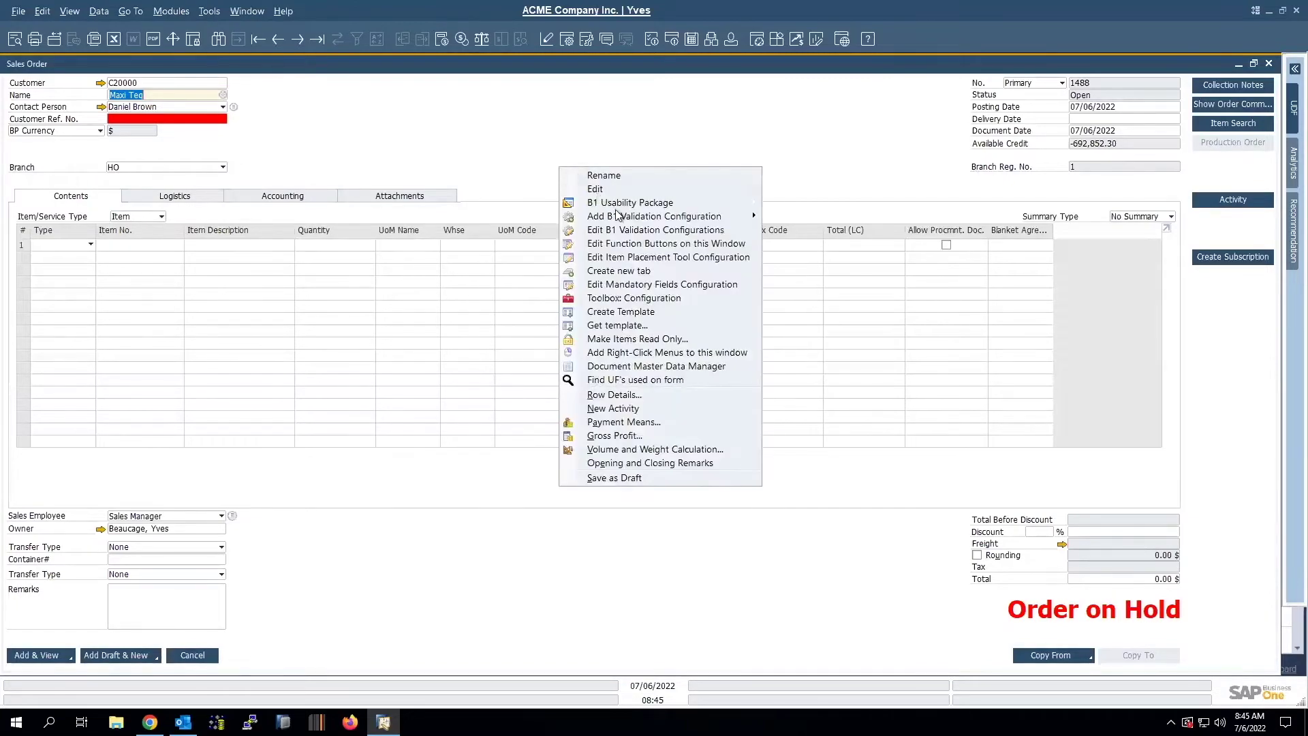
{"action": "left_click", "coordinate": [622, 231]}
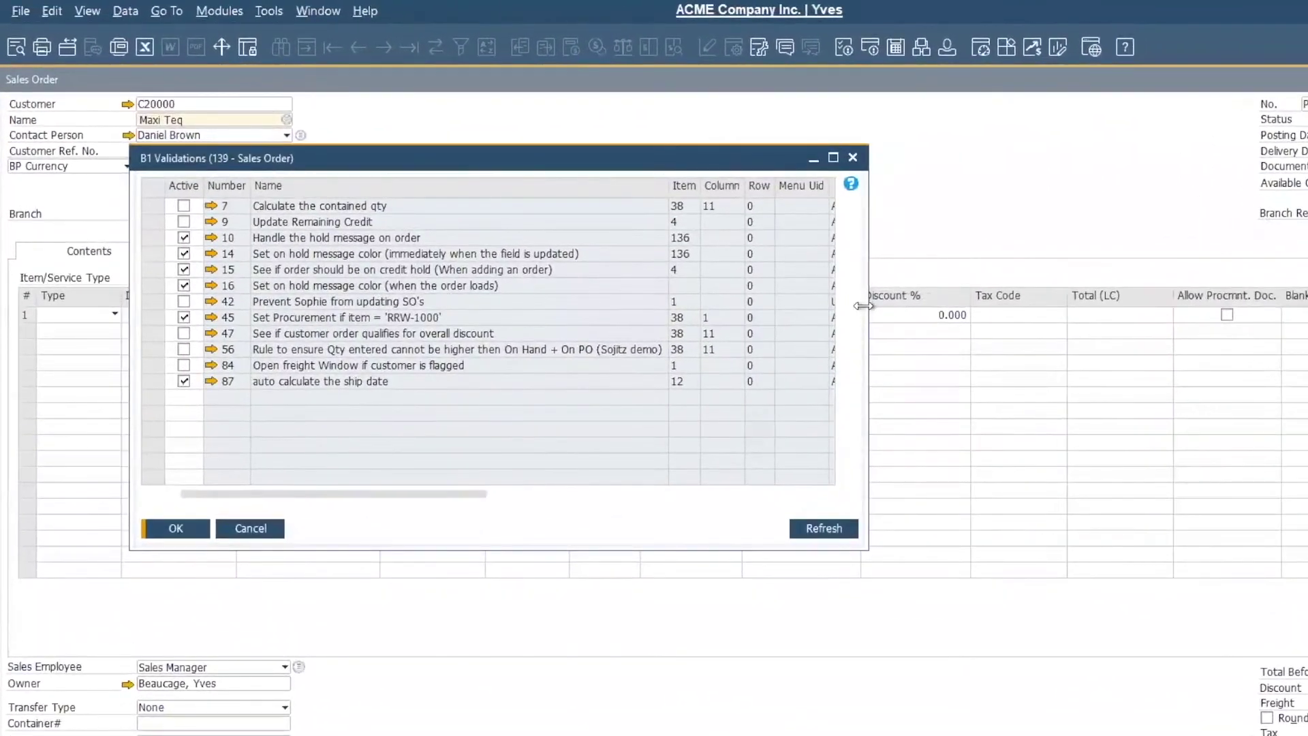
{"action": "left_click_drag", "start_coordinate": [869, 305], "coordinate": [1301, 316]}
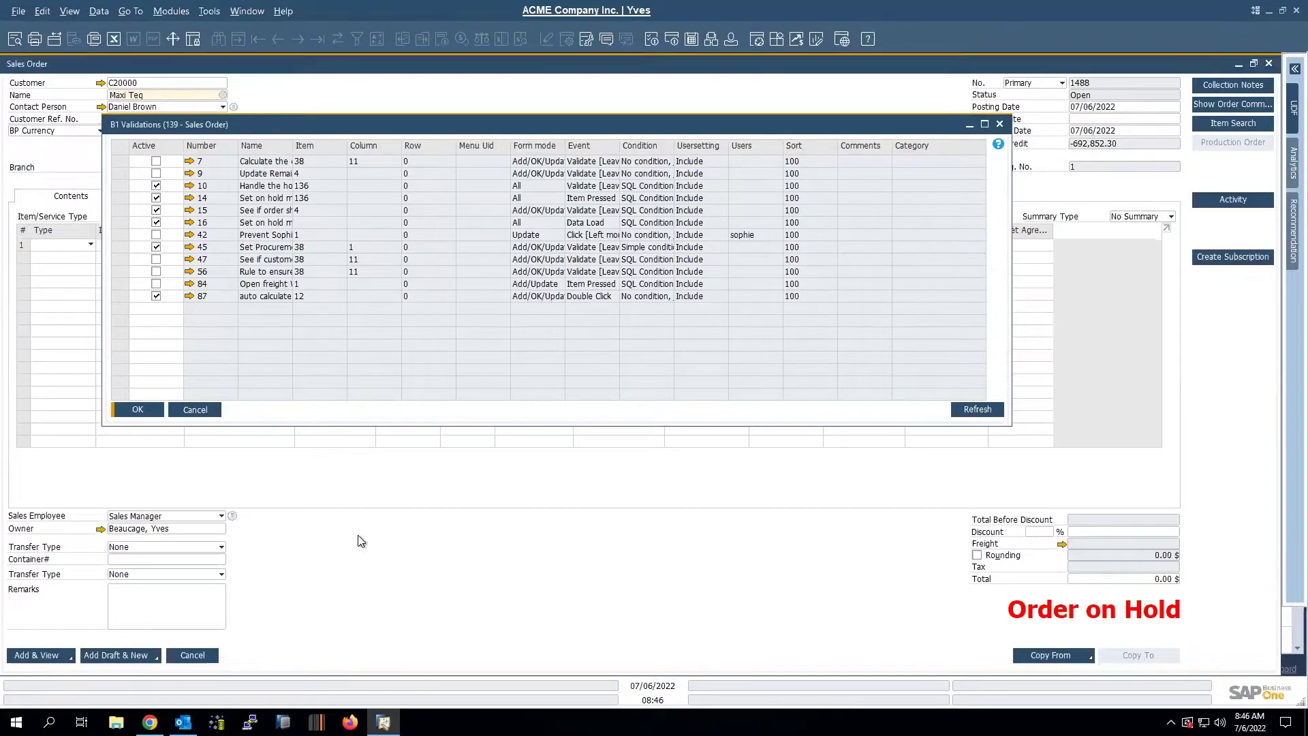
{"action": "key", "text": "Escape"}
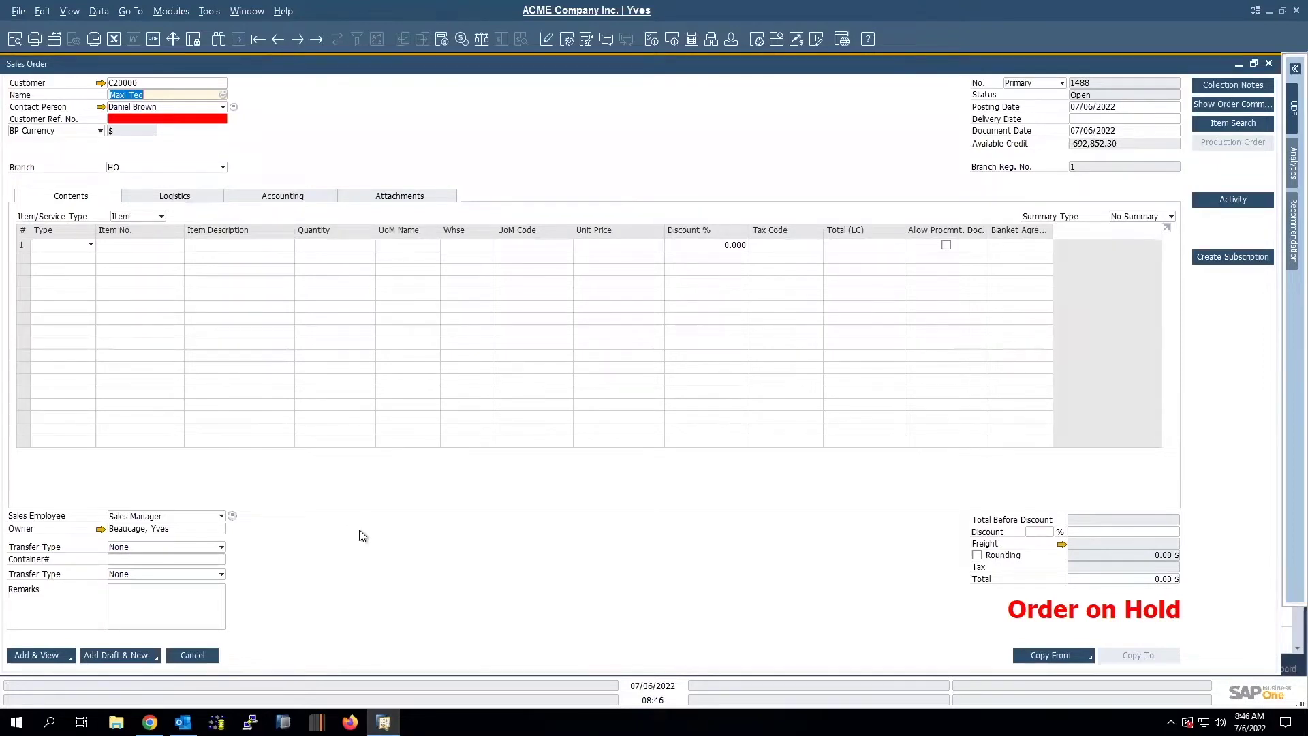
Fill in the mandatory customer reference number in the sales order header.
{"action": "left_click", "coordinate": [153, 246]}
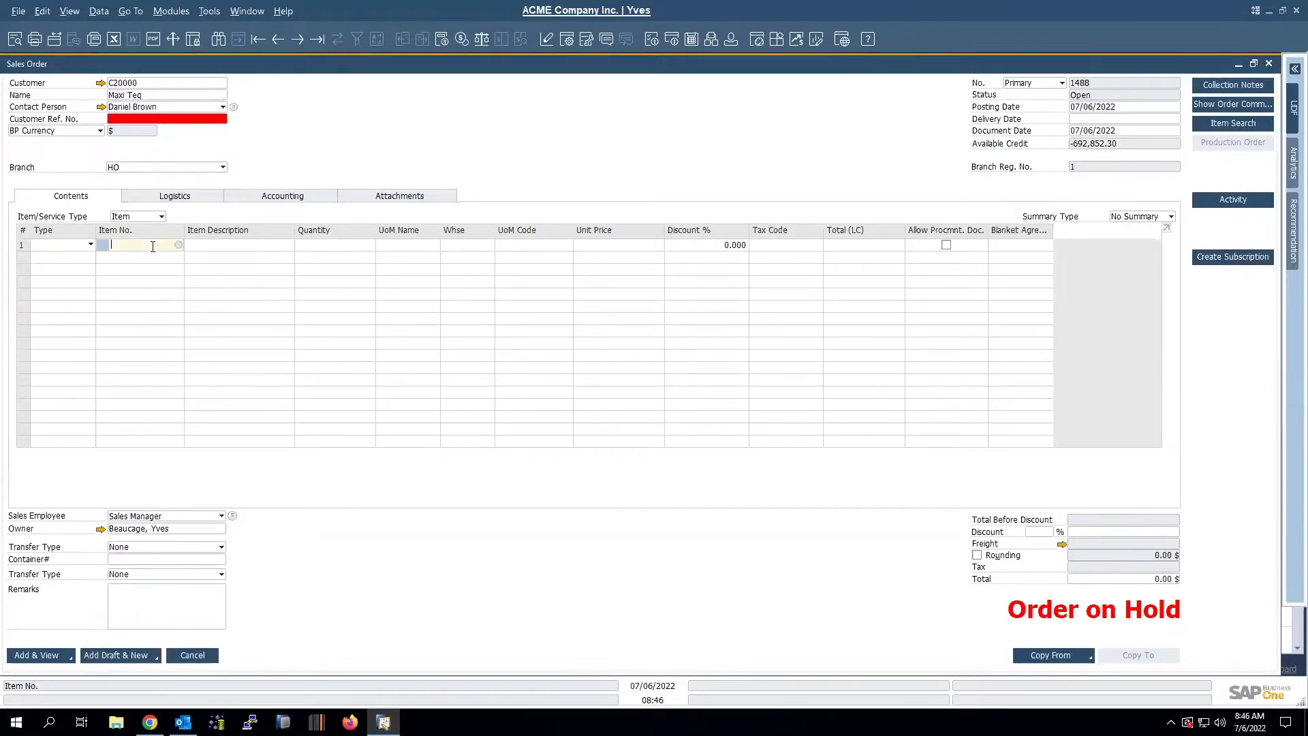
{"action": "left_click", "coordinate": [203, 117]}
{"action": "type", "text": "4545454"}
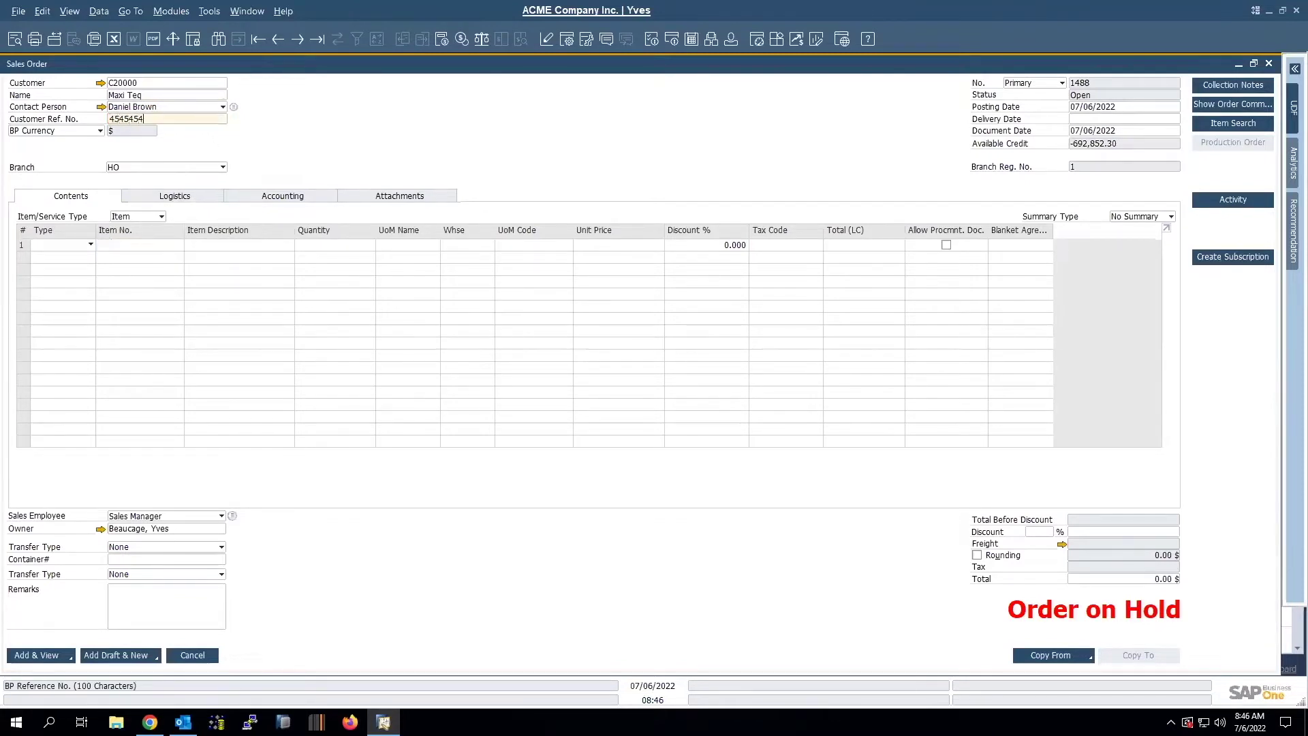
Add the items A00001 and RRW-1000 as the first two lines of the sales order.
{"action": "left_click", "coordinate": [138, 245]}
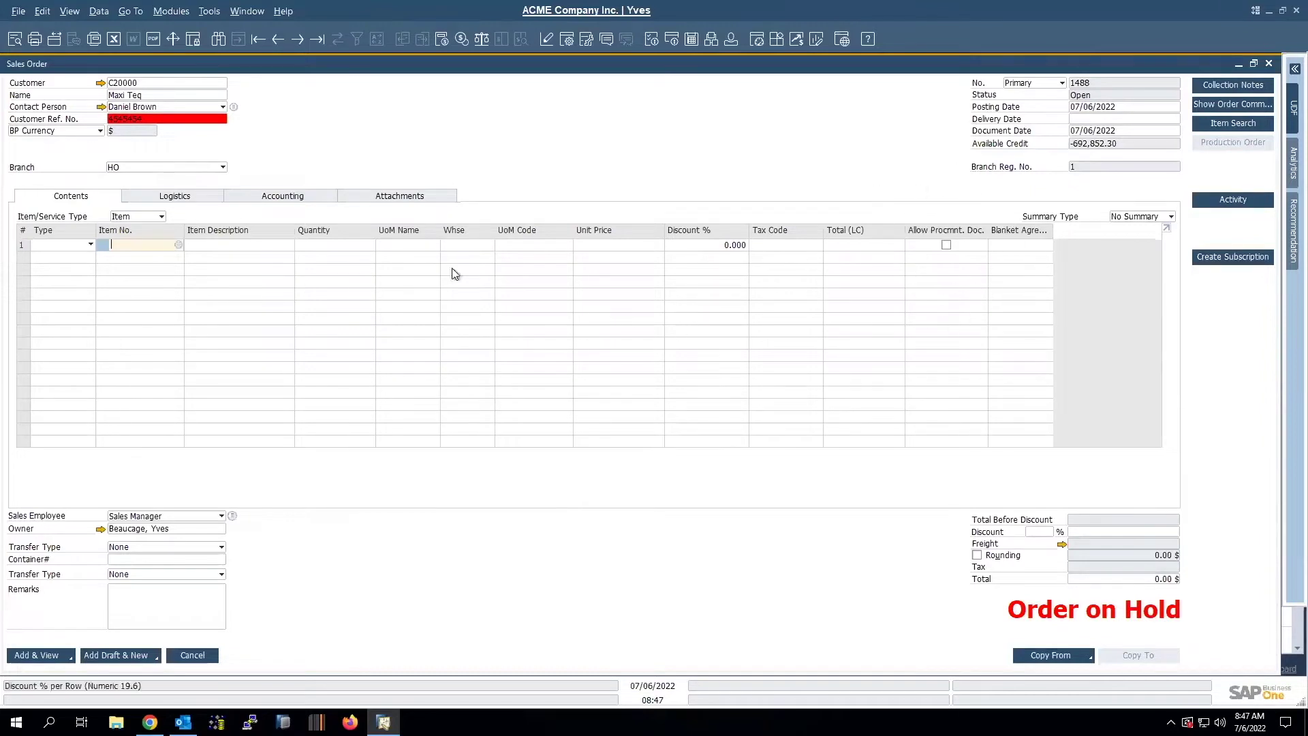
{"action": "type", "text": "a00001"}
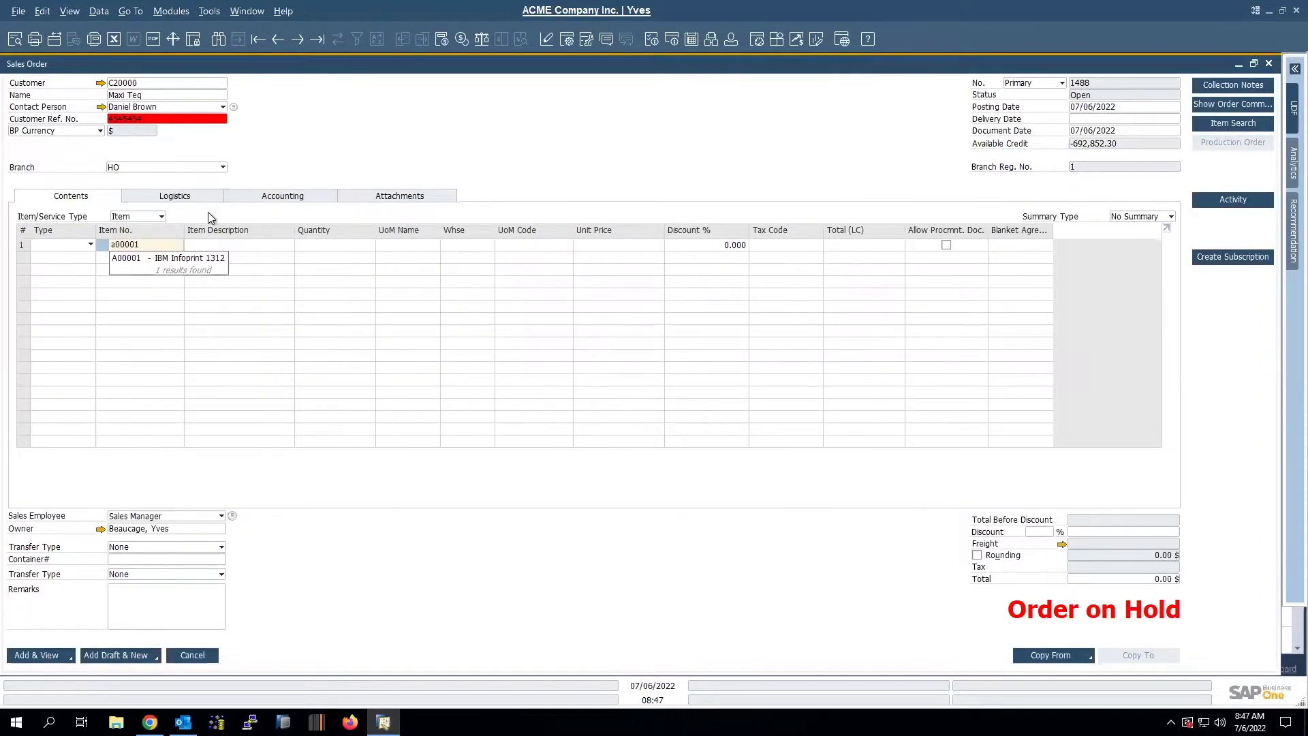
{"action": "key", "text": "Tab"}
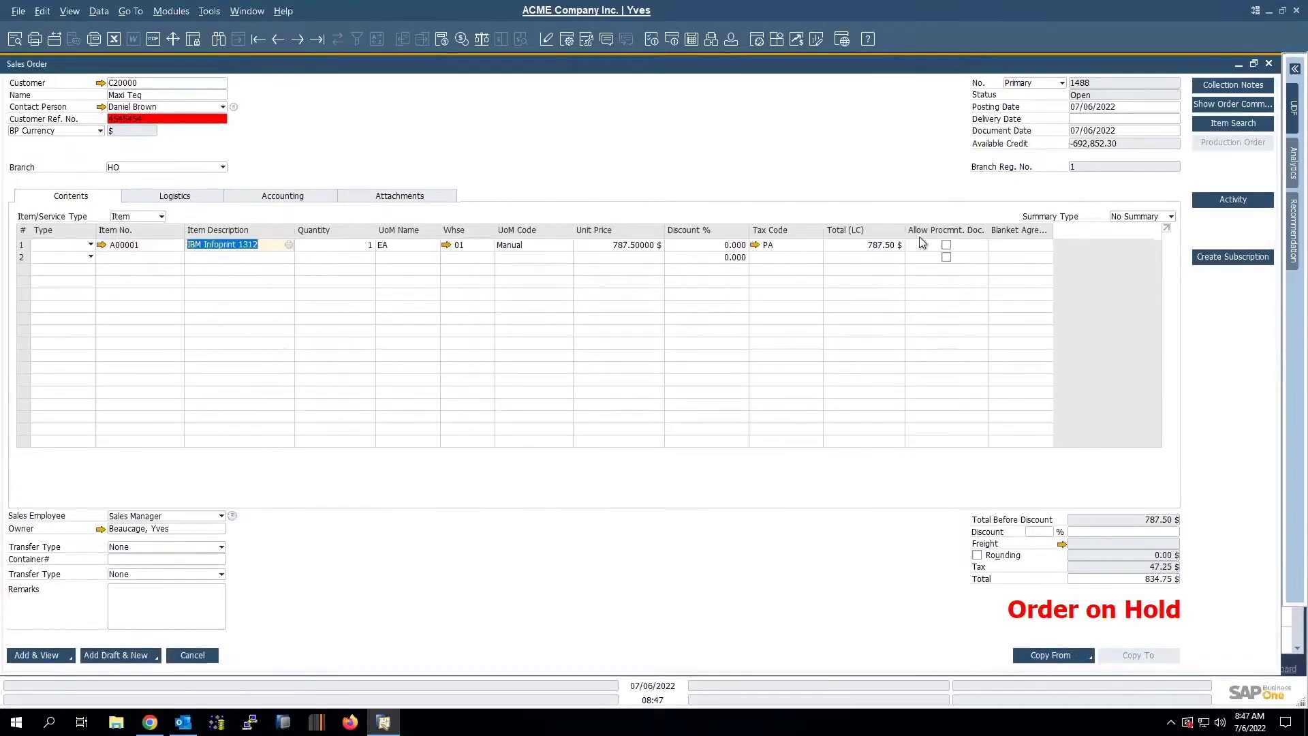
{"action": "left_click", "coordinate": [150, 257]}
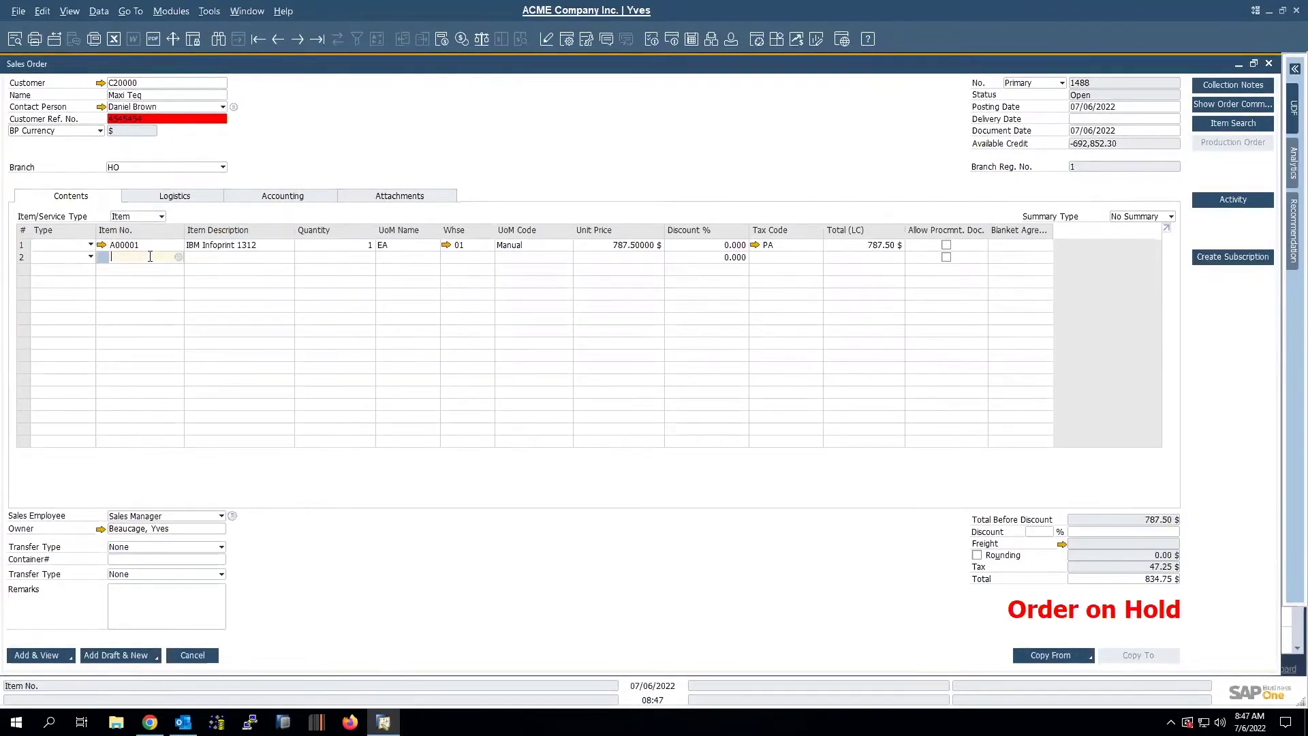
{"action": "type", "text": "rrw"}
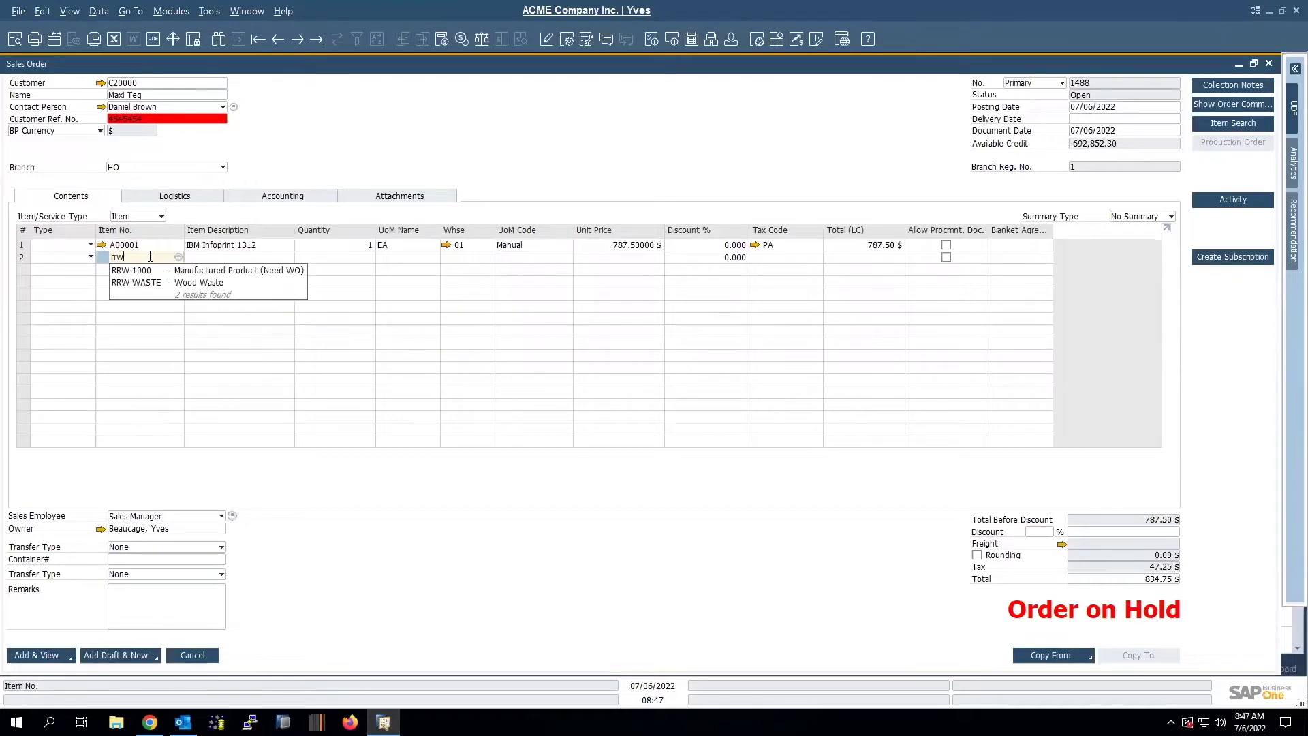
{"action": "key", "text": "Down"}
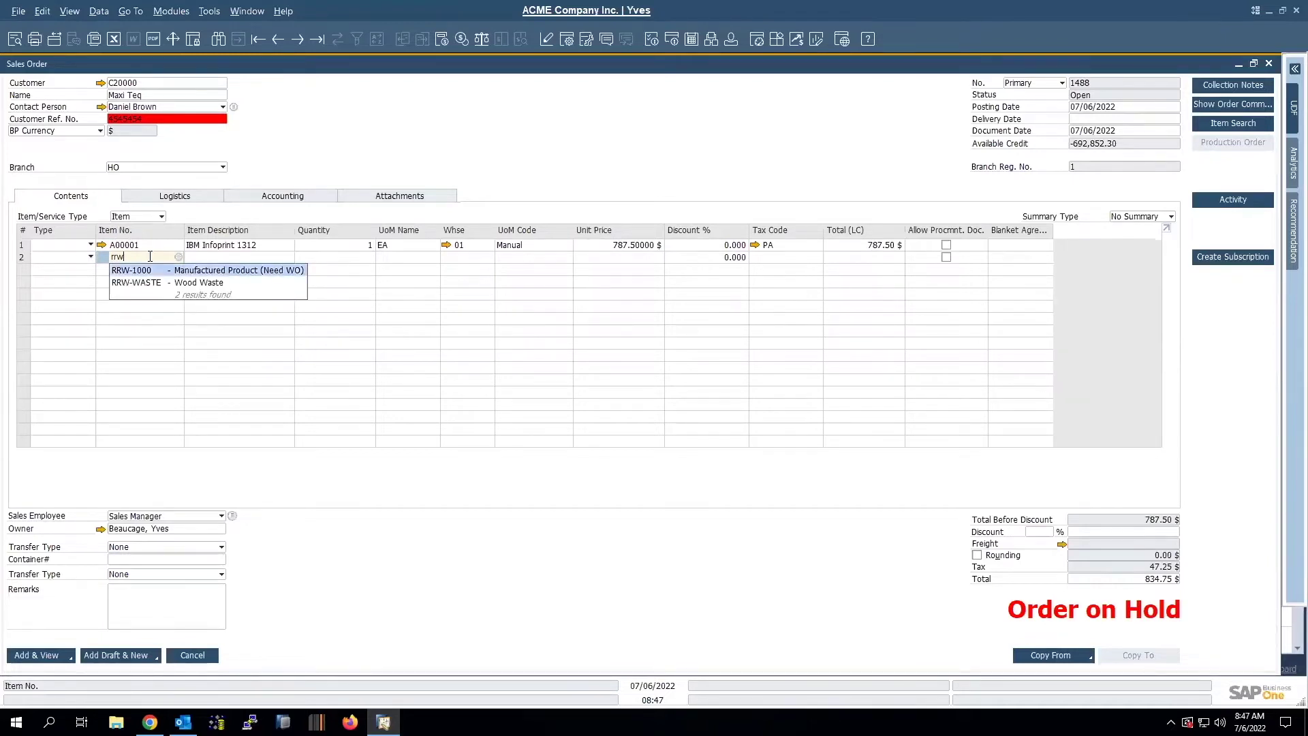
{"action": "key", "text": "Return"}
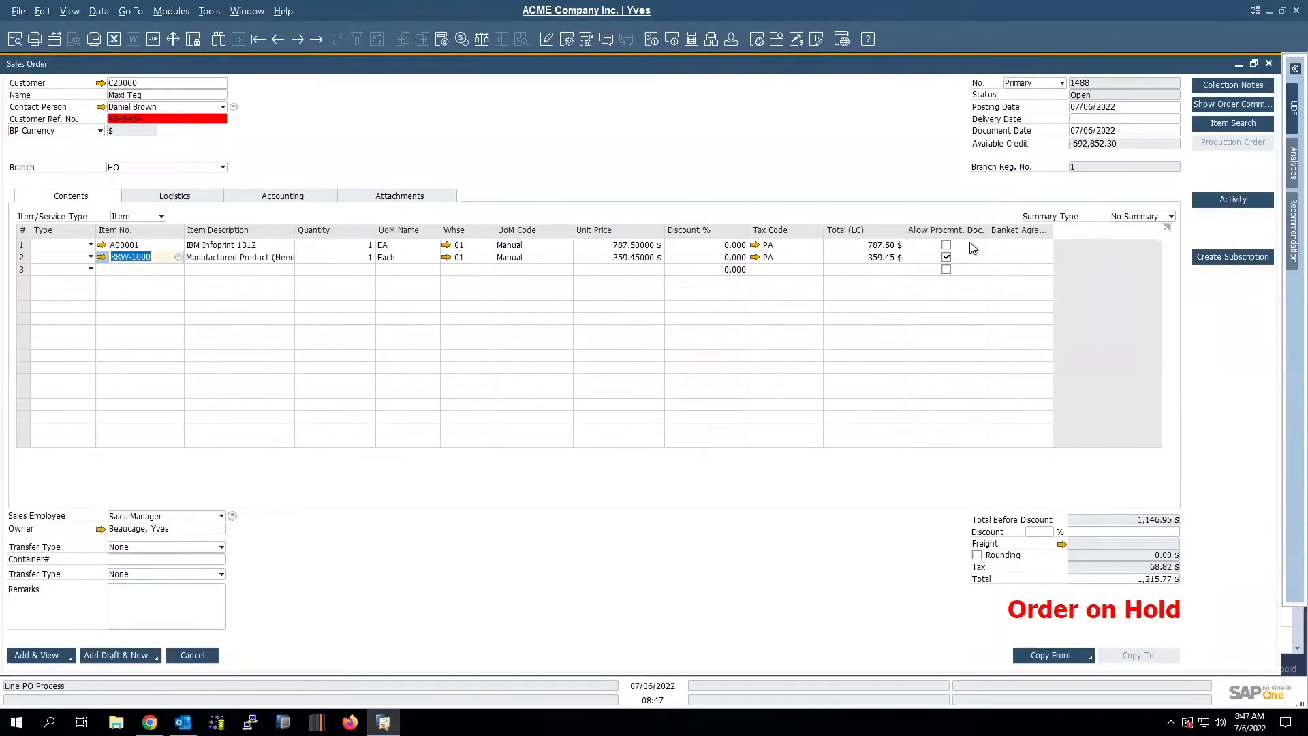
Examine the trigger, condition and macro UF-111 of the validation "Set Procurement if item = 'RRW-1000'", and close its configuration and the validations list.
{"action": "right_click", "coordinate": [639, 151]}
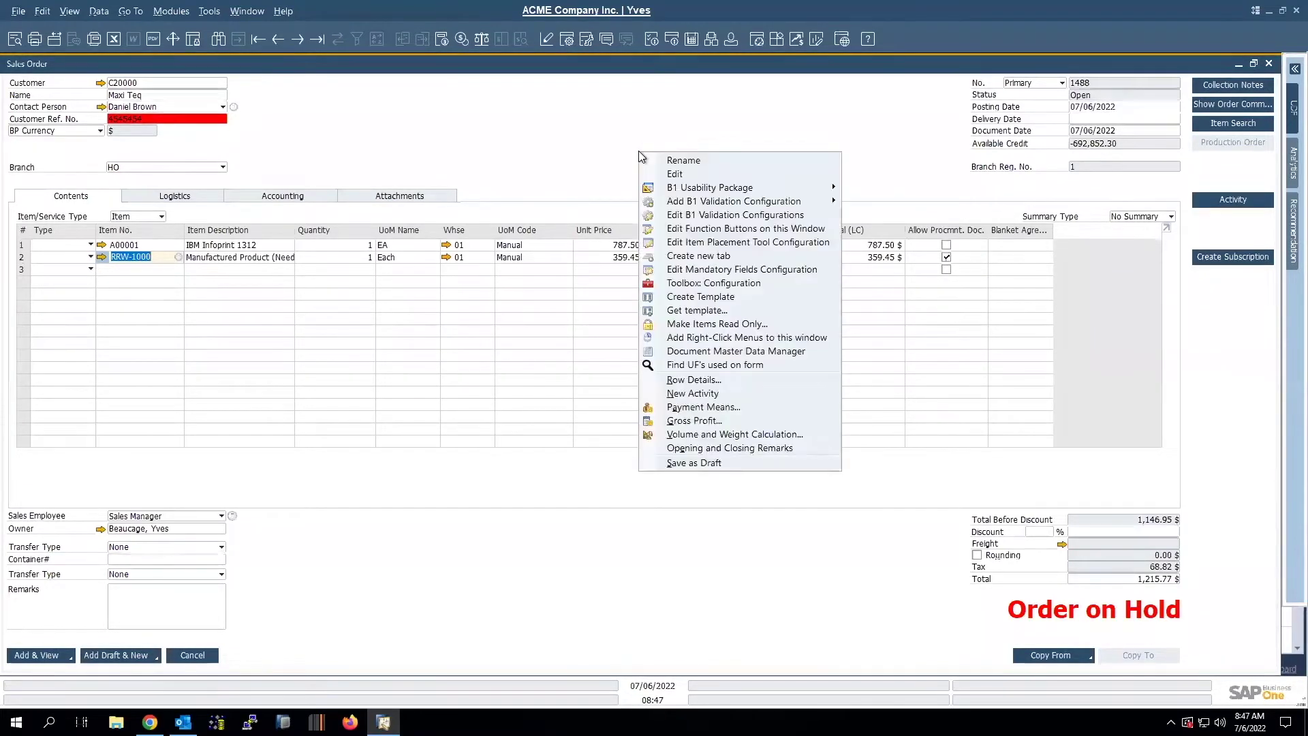
{"action": "left_click", "coordinate": [859, 167]}
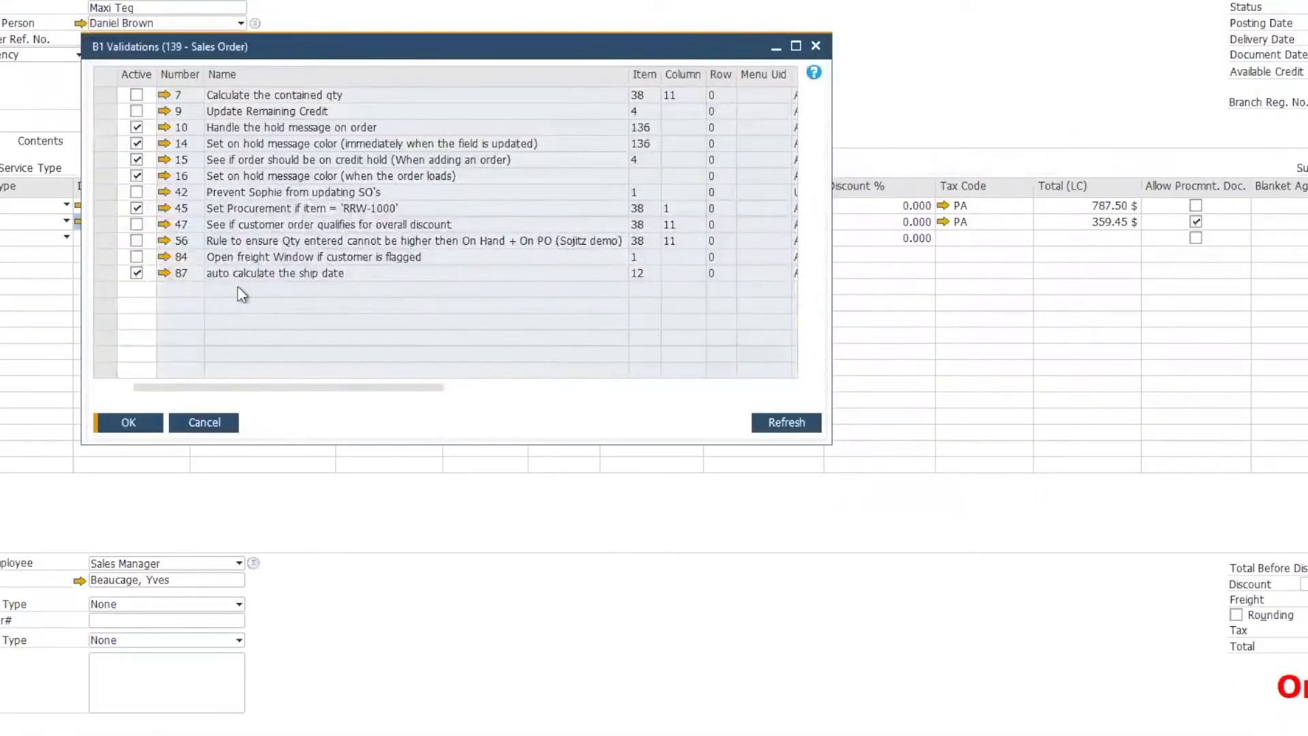
{"action": "left_click", "coordinate": [163, 208]}
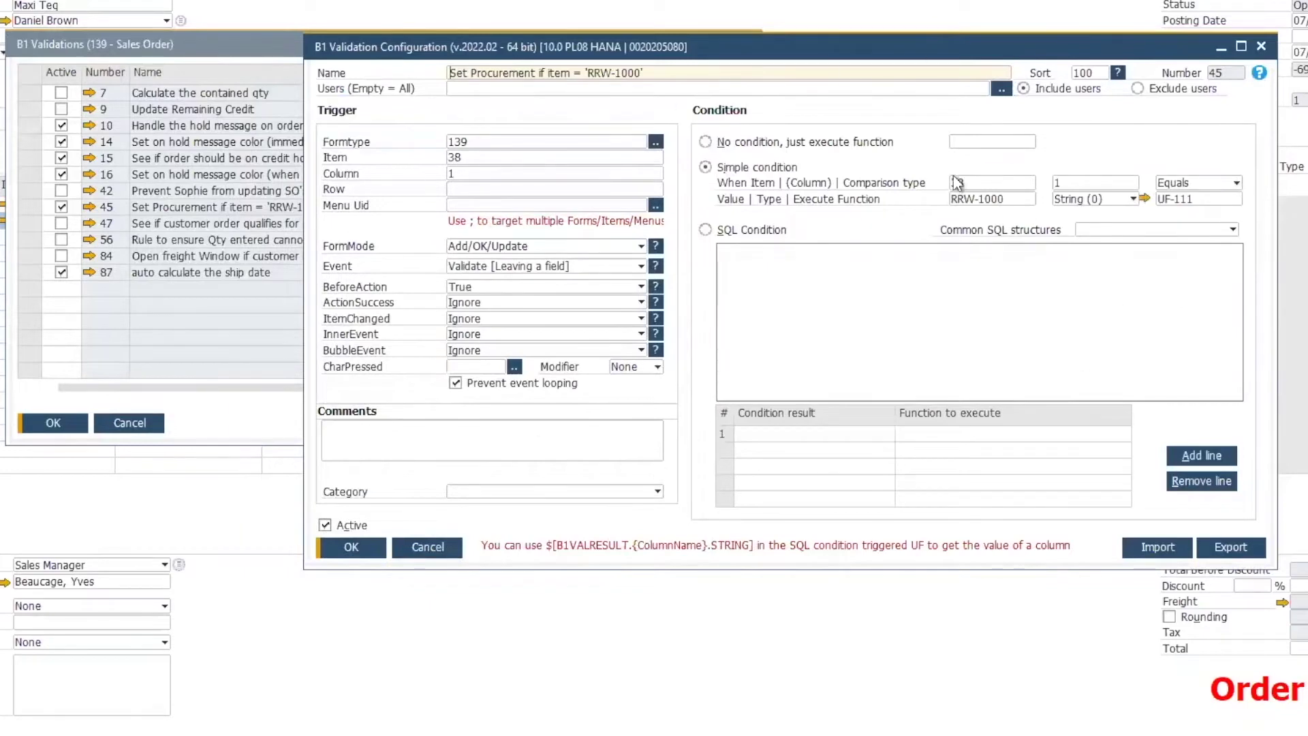
{"action": "left_click", "coordinate": [1144, 199]}
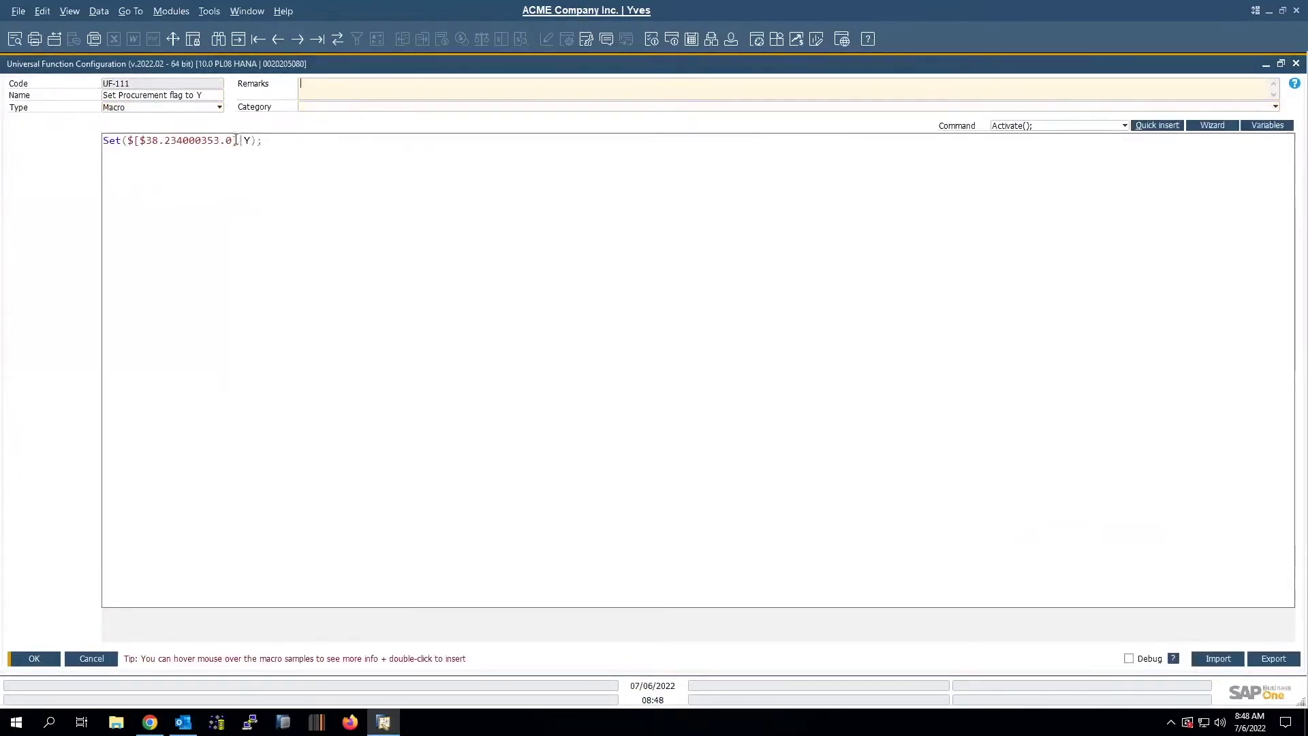
{"action": "left_click_drag", "start_coordinate": [238, 139], "coordinate": [129, 140]}
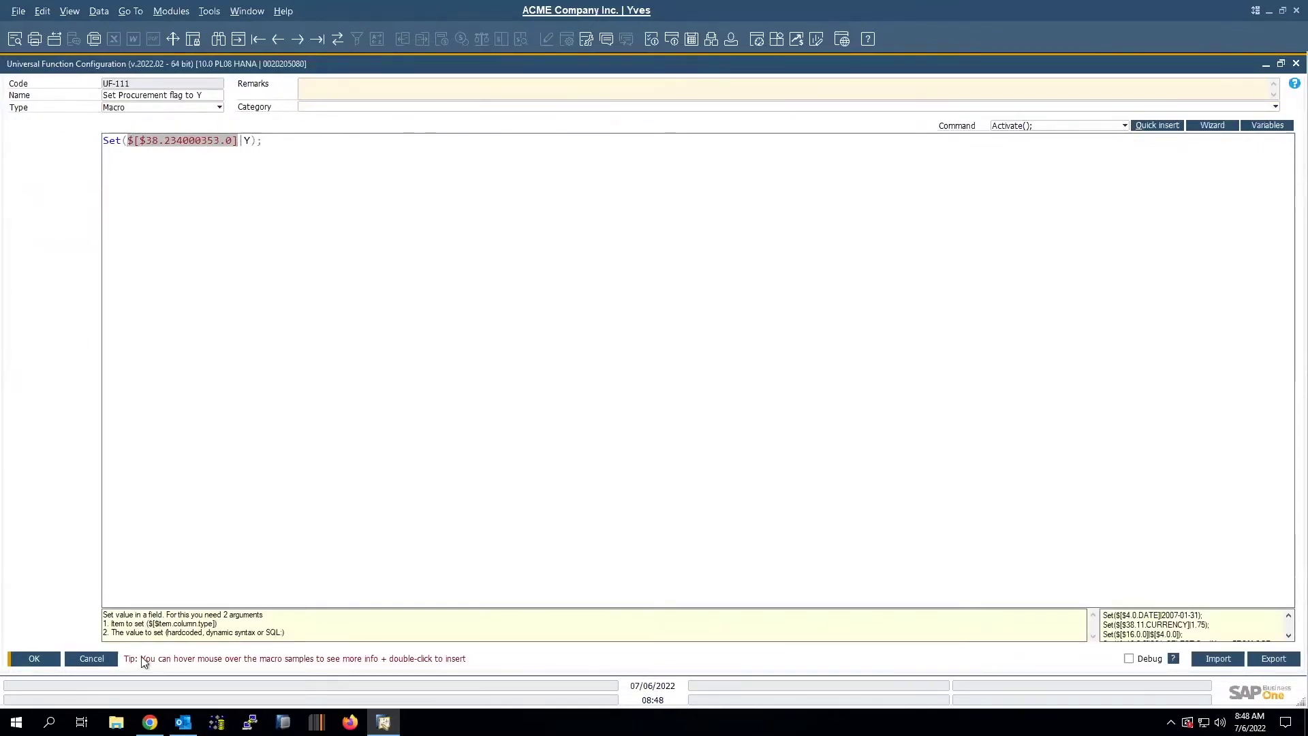
{"action": "left_click", "coordinate": [87, 661]}
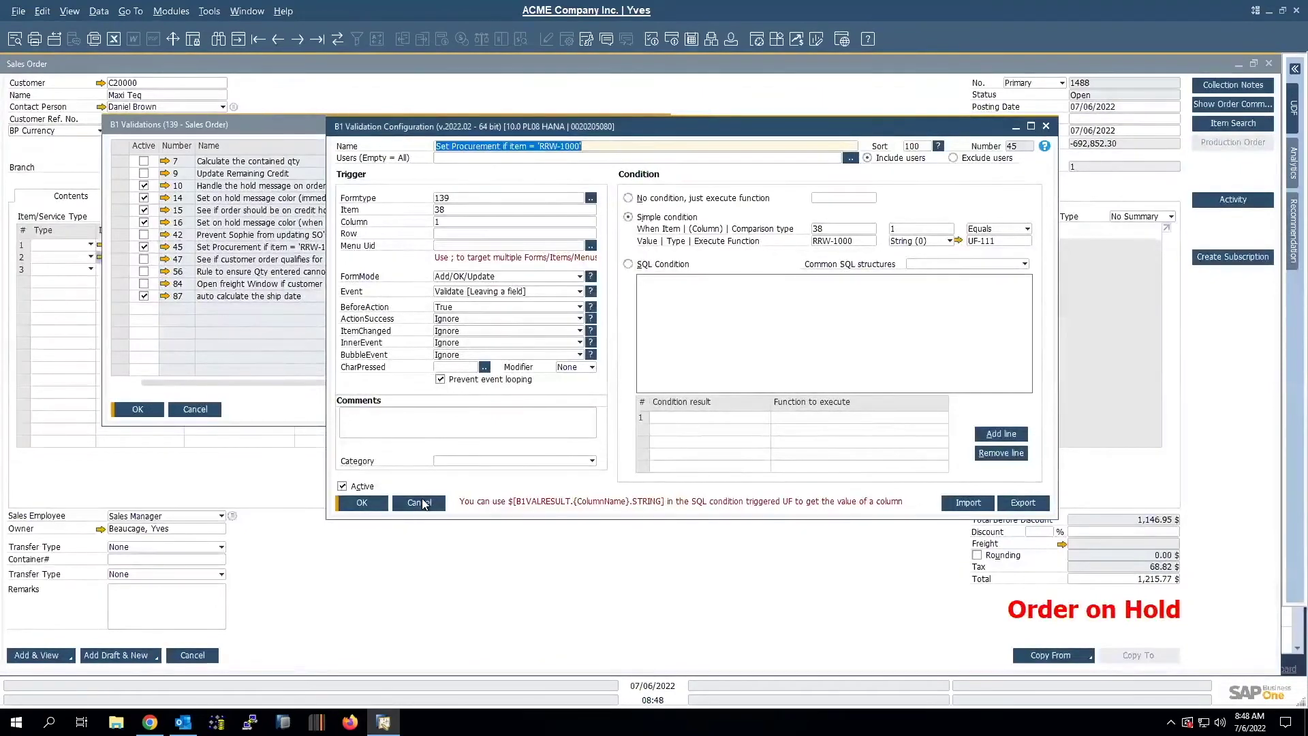
{"action": "left_click", "coordinate": [416, 502]}
{"action": "left_click", "coordinate": [197, 409]}
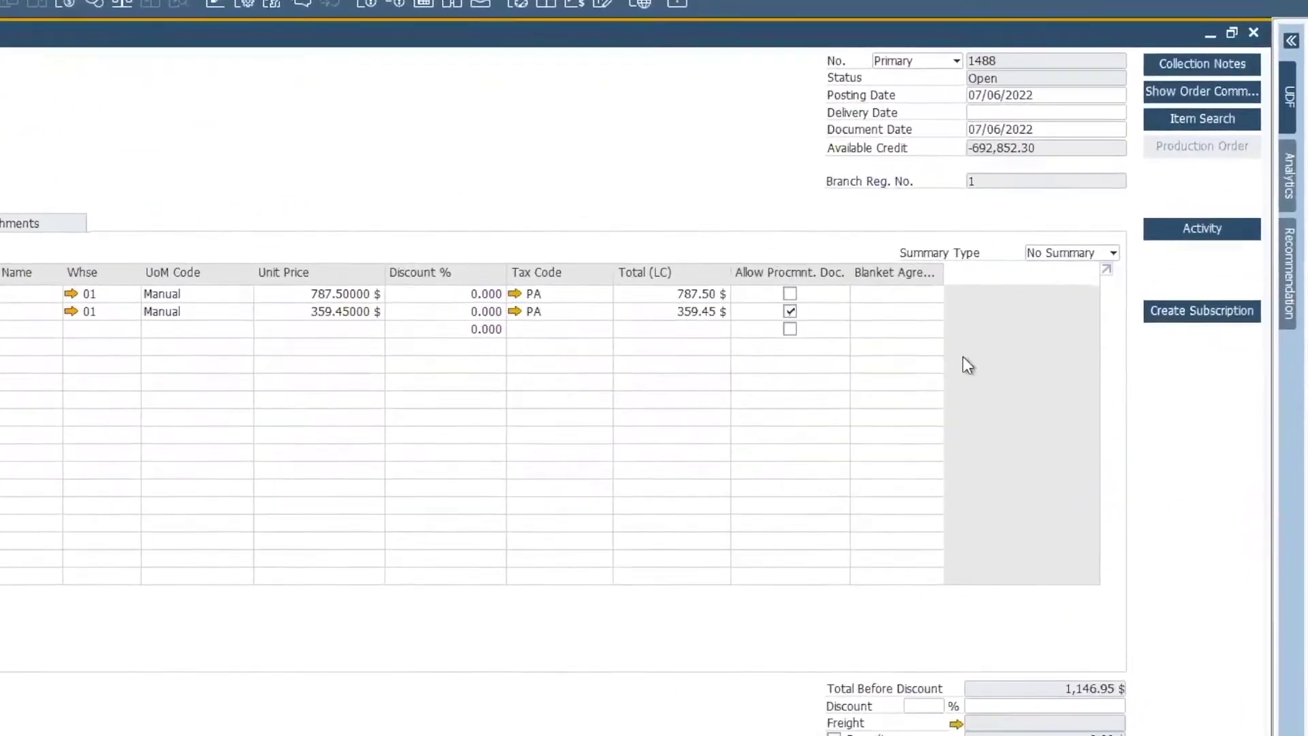
Review the customer's collection notes, check the activity type of the "The check is in the mail !" entry, and close both windows.
{"action": "left_click", "coordinate": [1186, 56]}
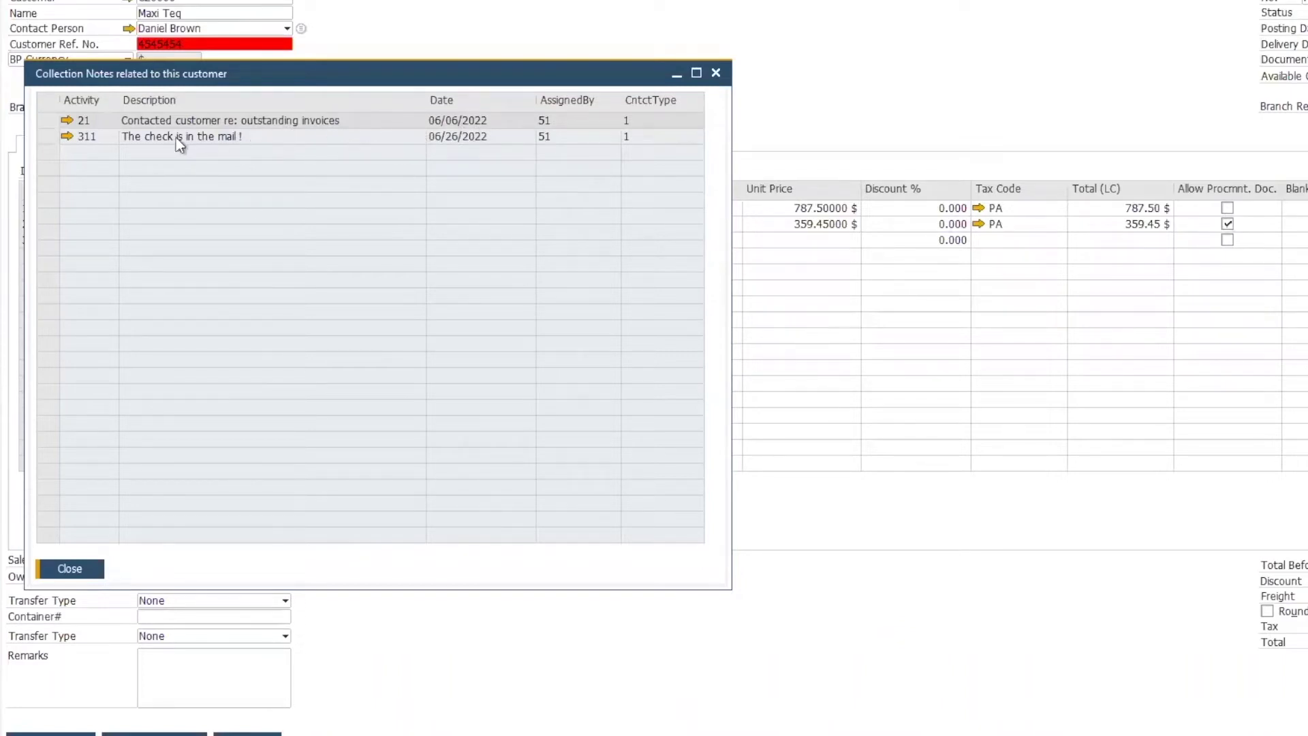
{"action": "left_click", "coordinate": [68, 136]}
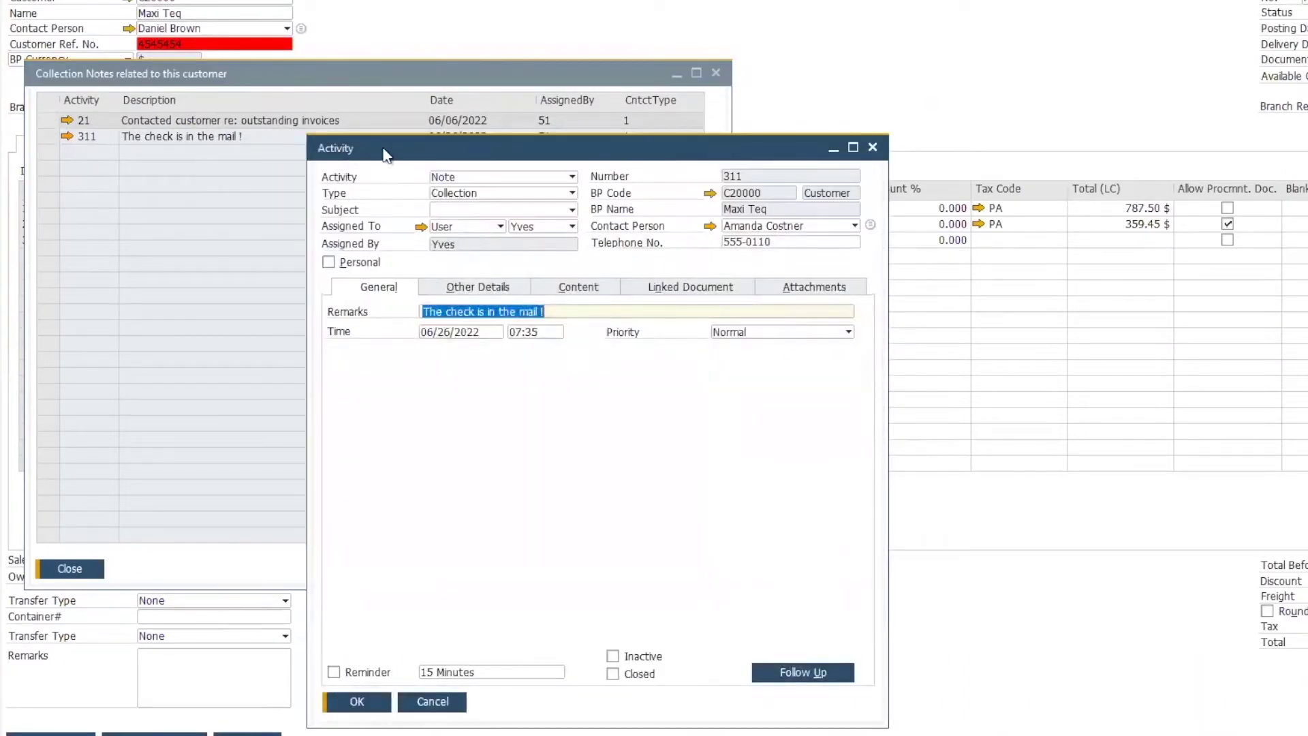
{"action": "left_click", "coordinate": [519, 193]}
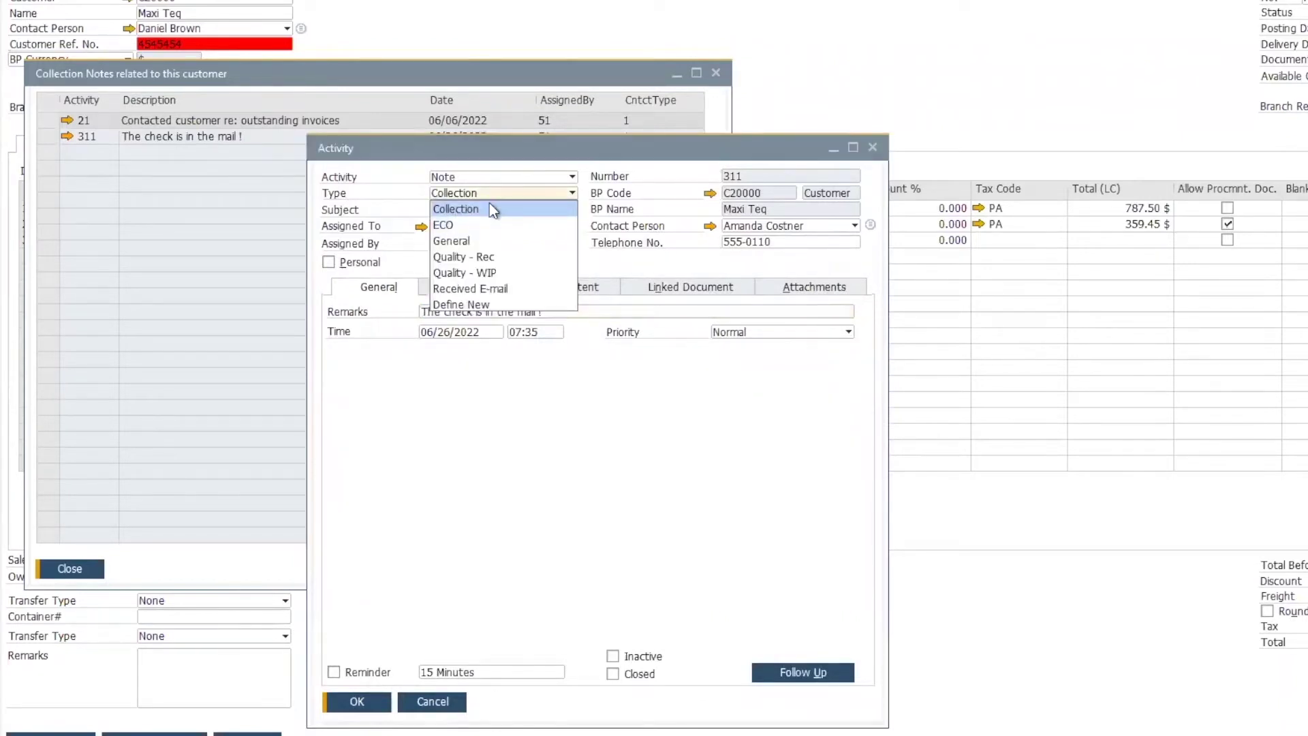
{"action": "left_click", "coordinate": [631, 410]}
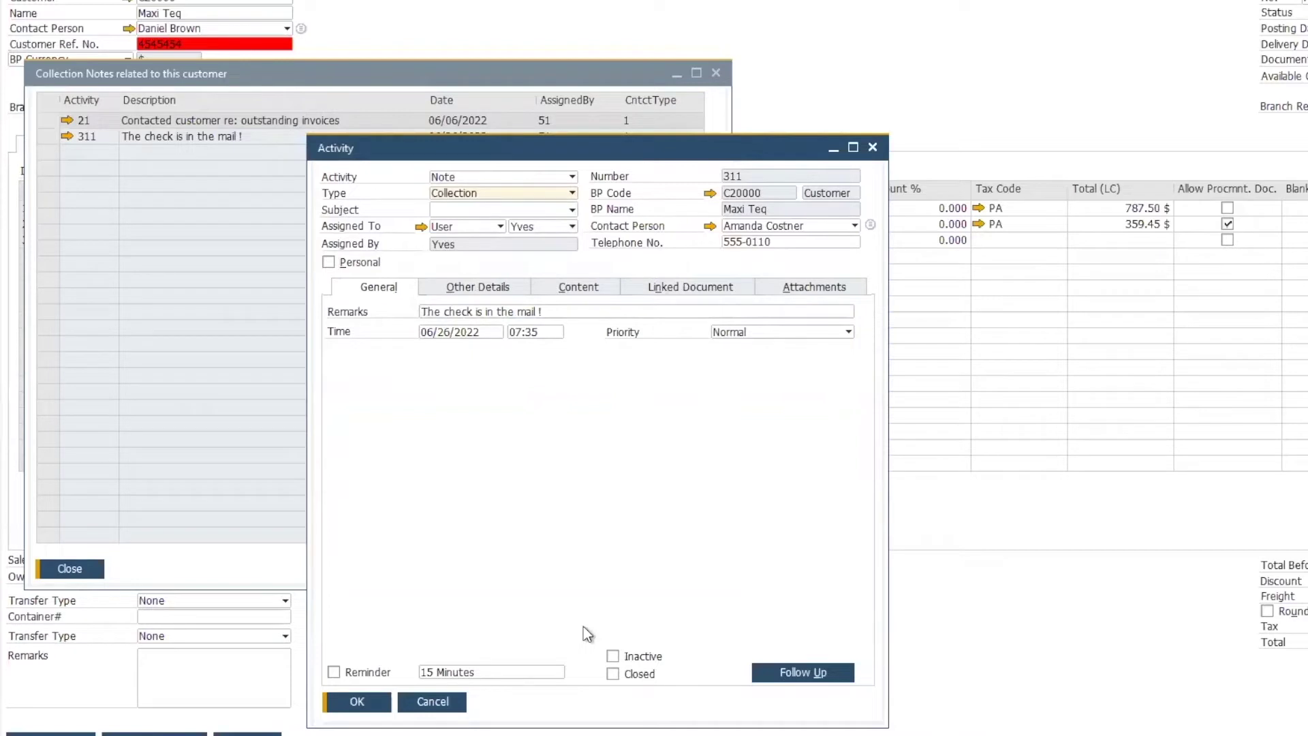
{"action": "left_click", "coordinate": [435, 702]}
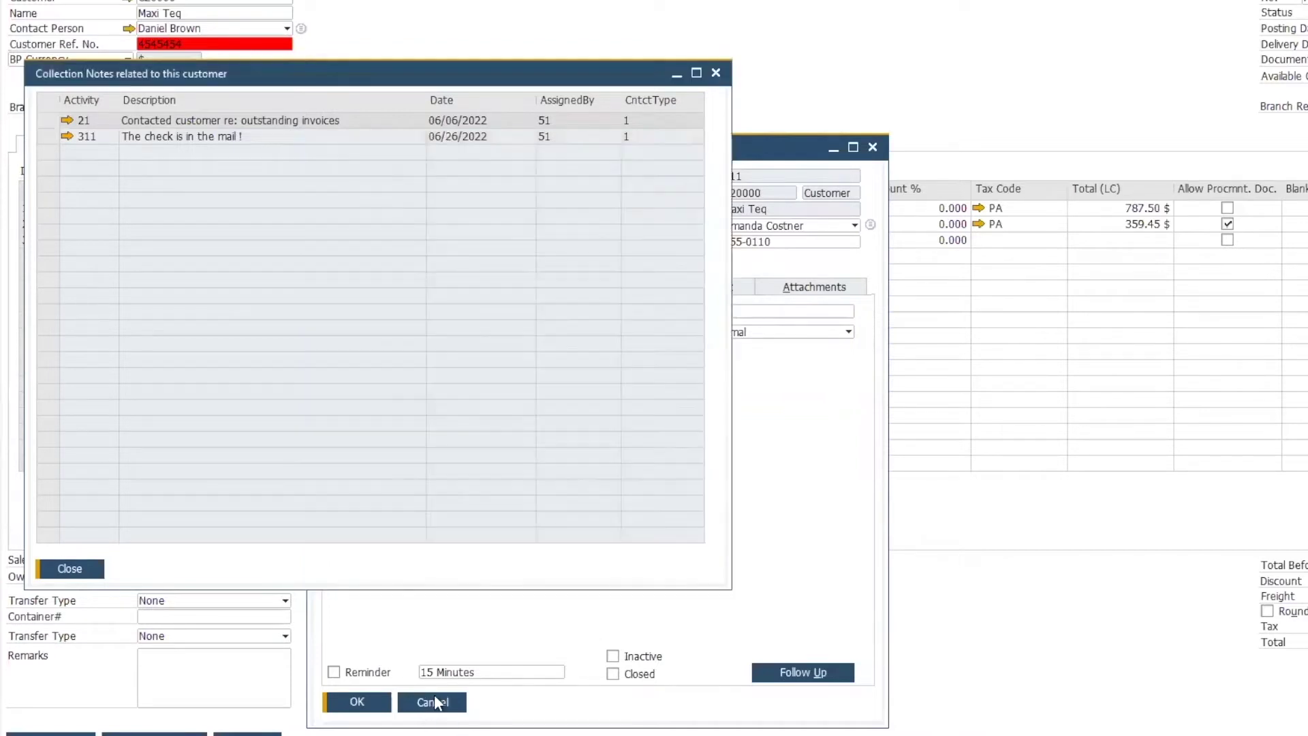
{"action": "left_click", "coordinate": [69, 571]}
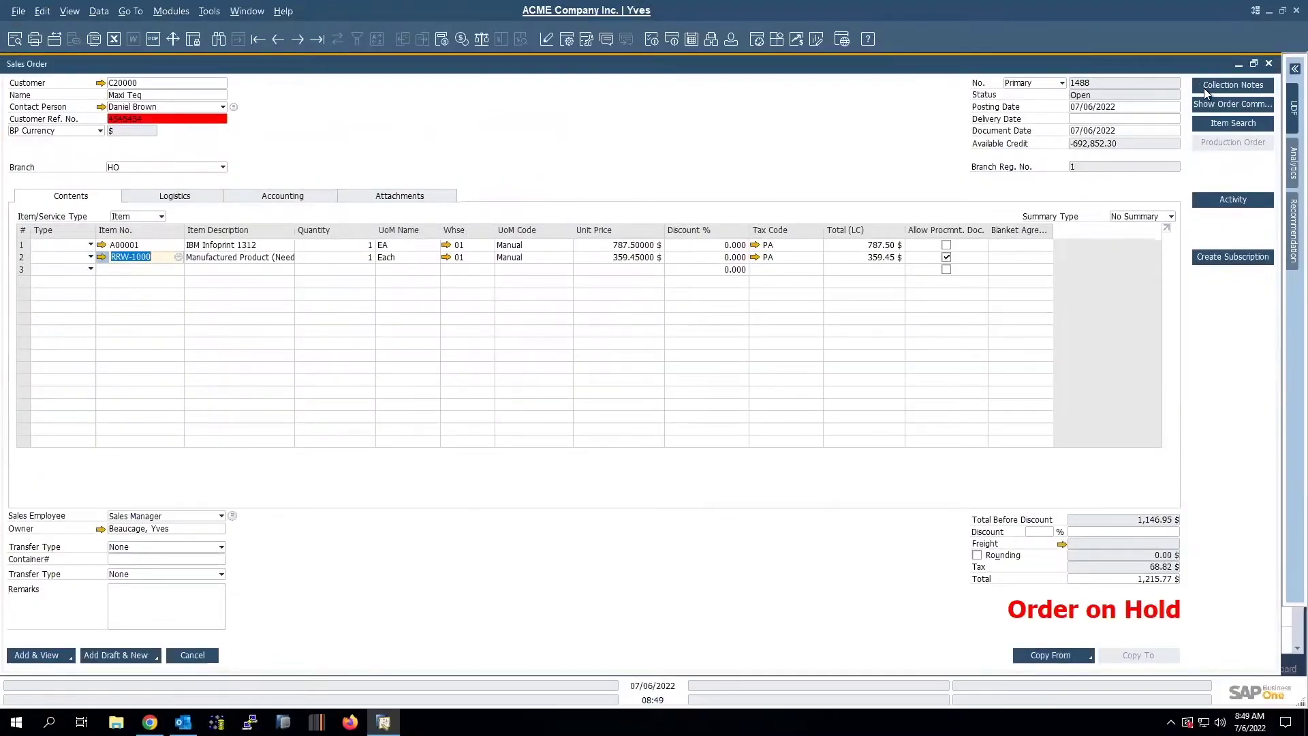
Discard the unsaved sales order and start a maximized purchase order for the supplier Specialized Products Vendor.
{"action": "left_click", "coordinate": [193, 653]}
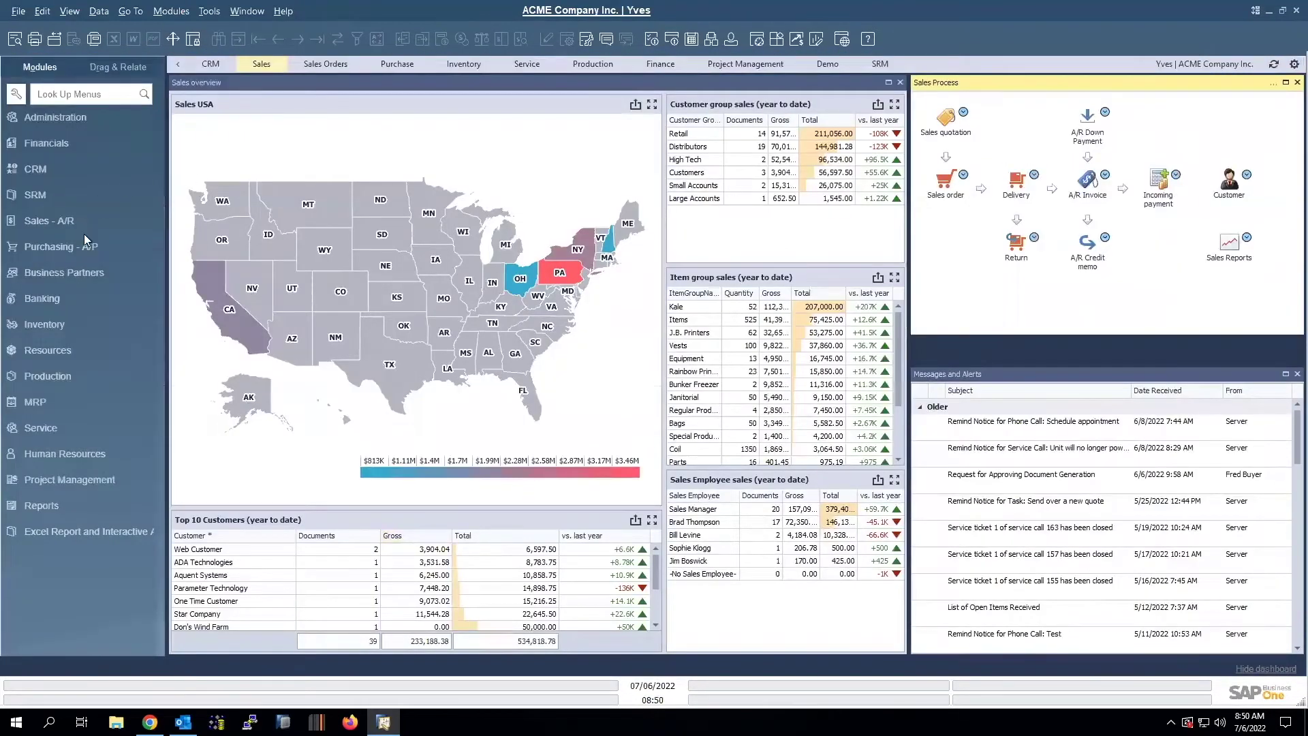
{"action": "left_click", "coordinate": [79, 246]}
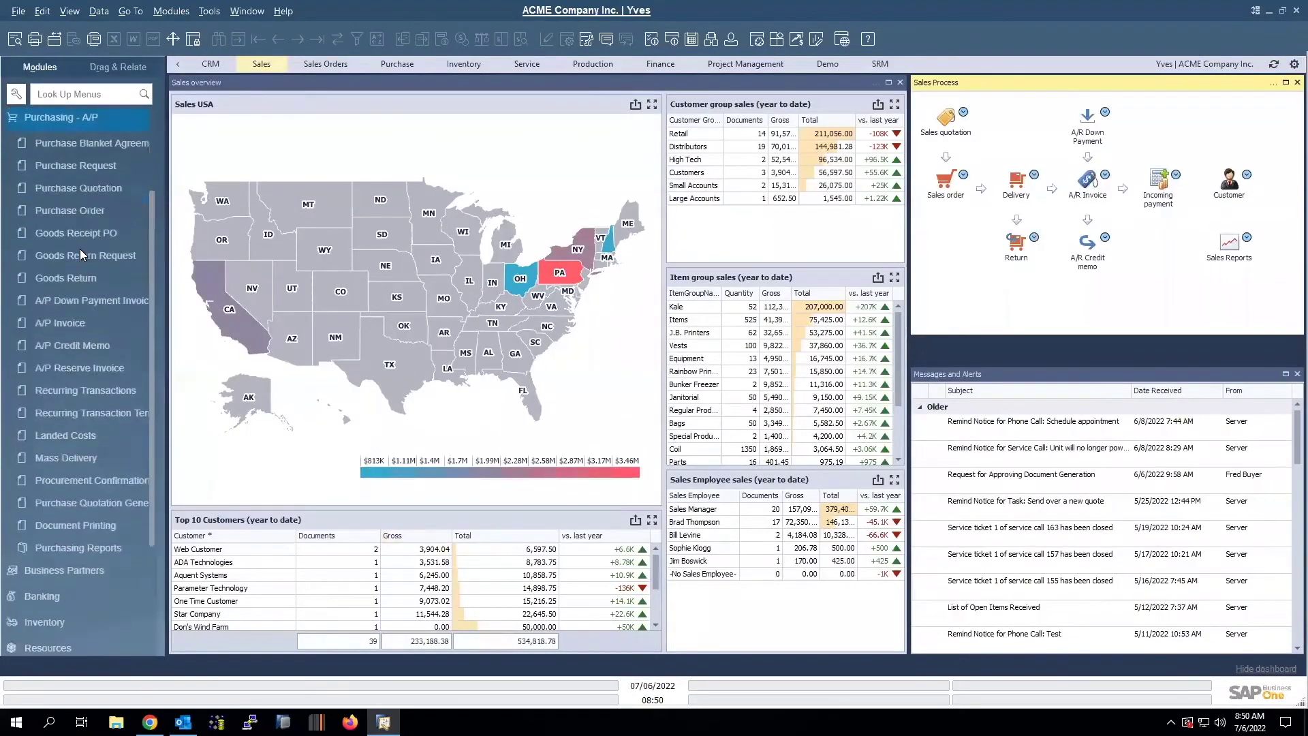
{"action": "left_click", "coordinate": [86, 212]}
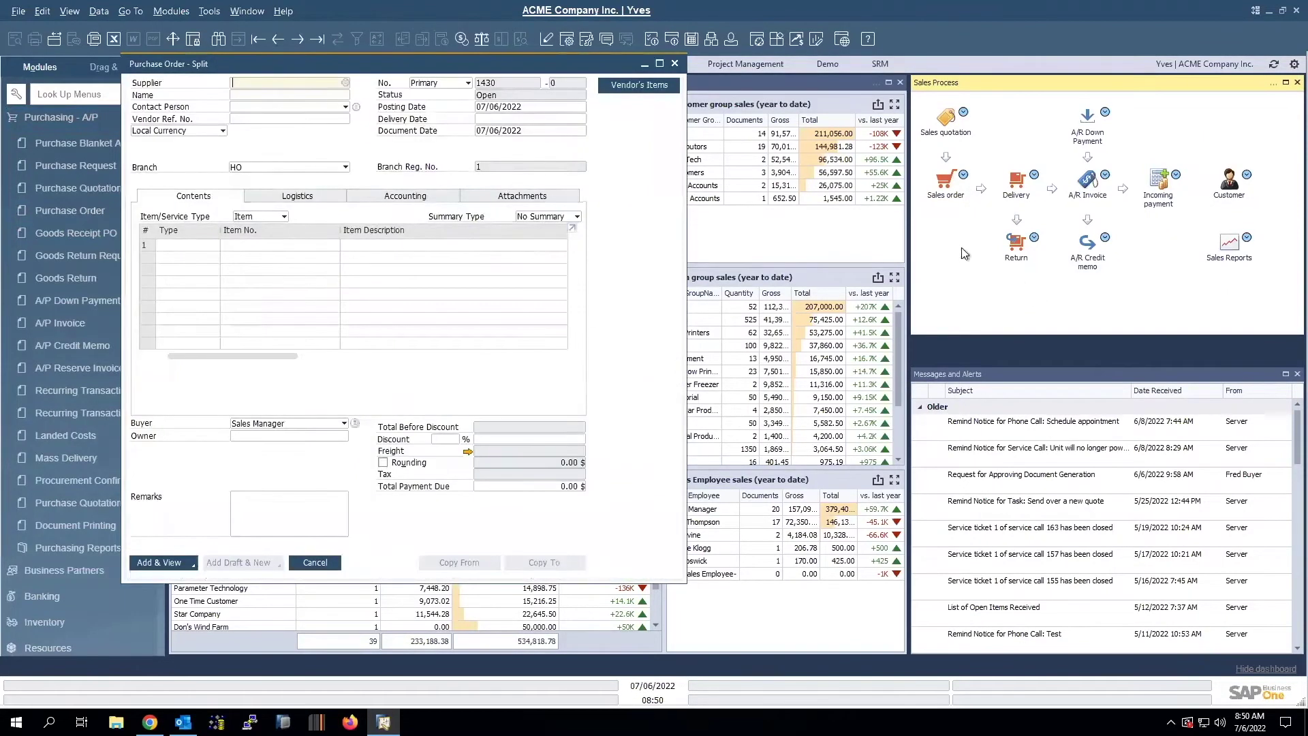
{"action": "left_click", "coordinate": [659, 63]}
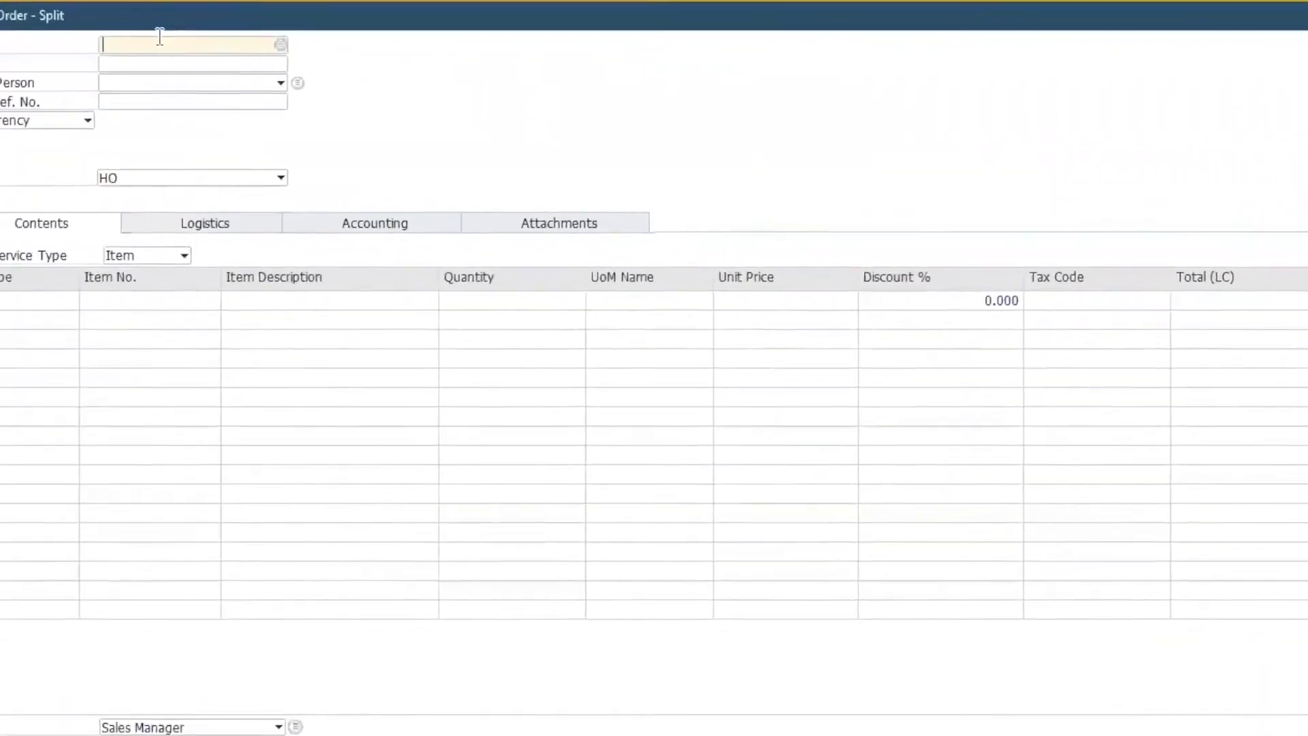
{"action": "type", "text": "v1"}
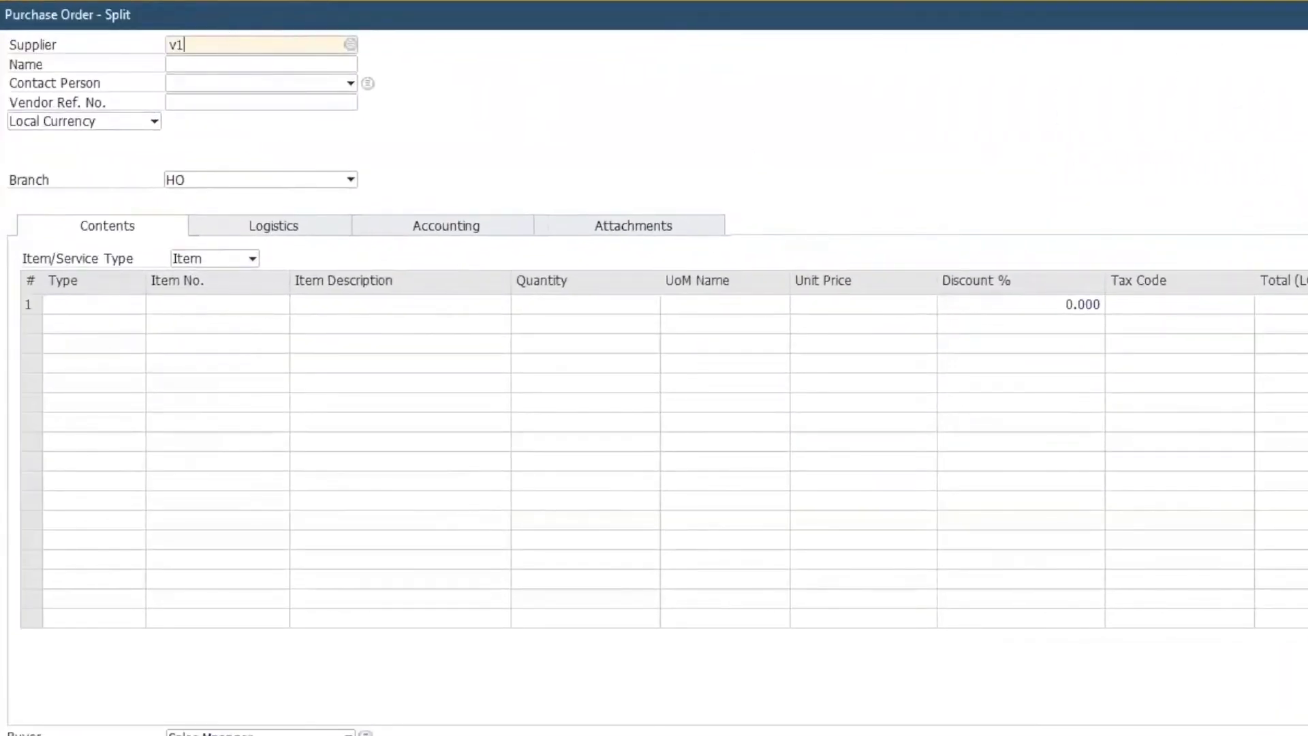
{"action": "key", "text": "BackSpace"}
{"action": "type", "text": "200"}
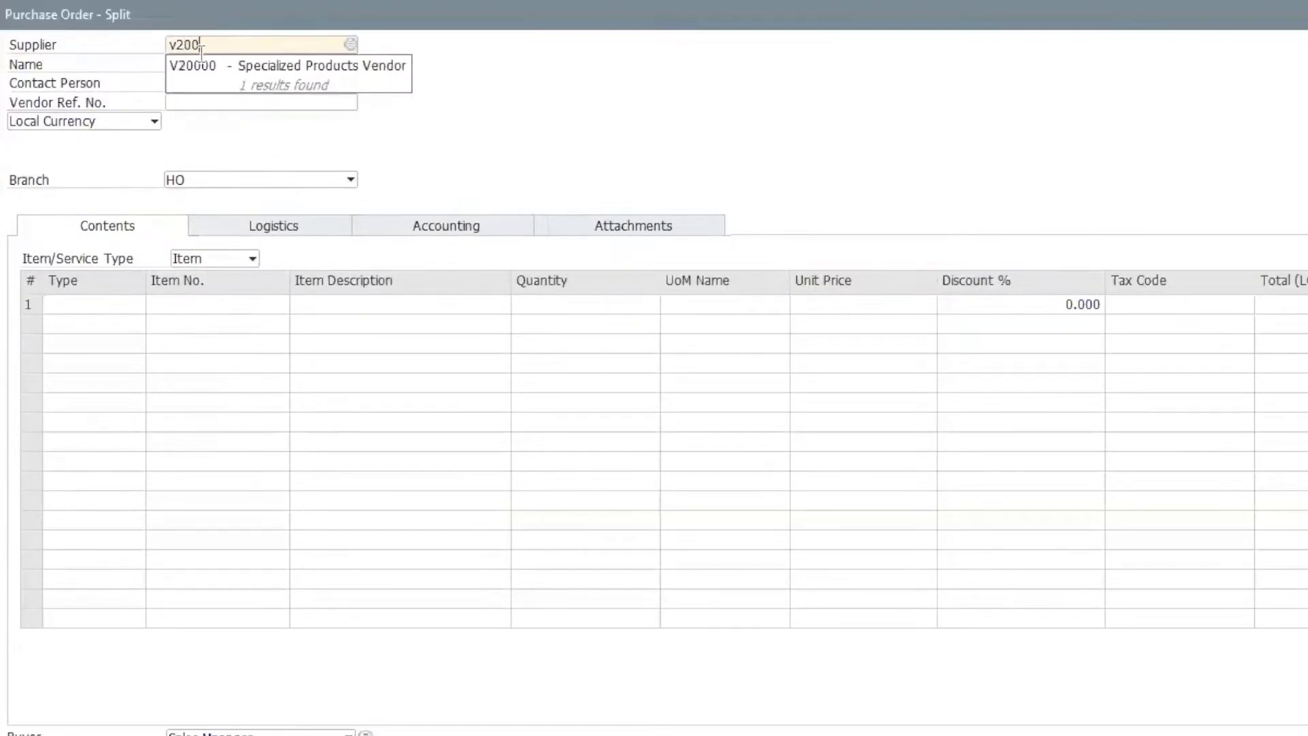
{"action": "left_click", "coordinate": [179, 72]}
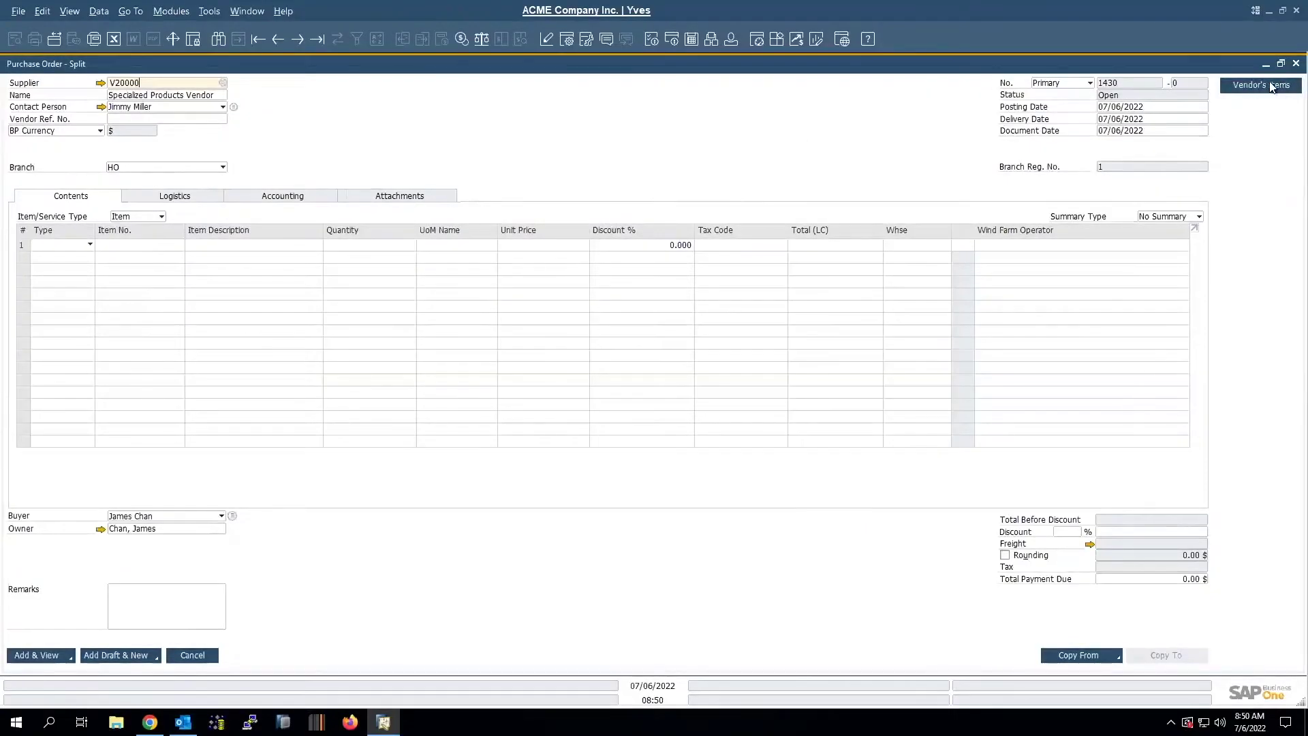
Add the vendor's items D00001, D00002, SL20000 and DY-RM400 to the purchase order from the Vendor's Items selection.
{"action": "left_click", "coordinate": [1261, 84]}
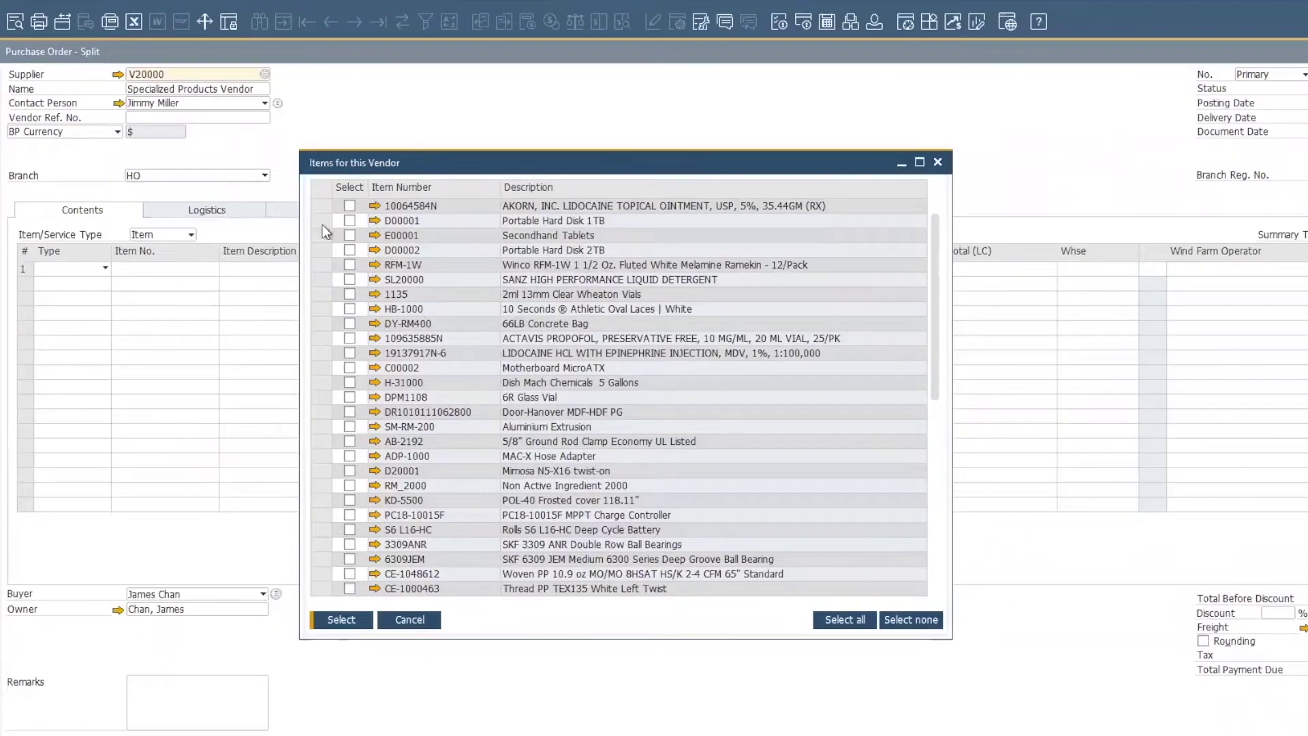
{"action": "left_click", "coordinate": [349, 220]}
{"action": "left_click", "coordinate": [349, 249]}
{"action": "left_click", "coordinate": [349, 280]}
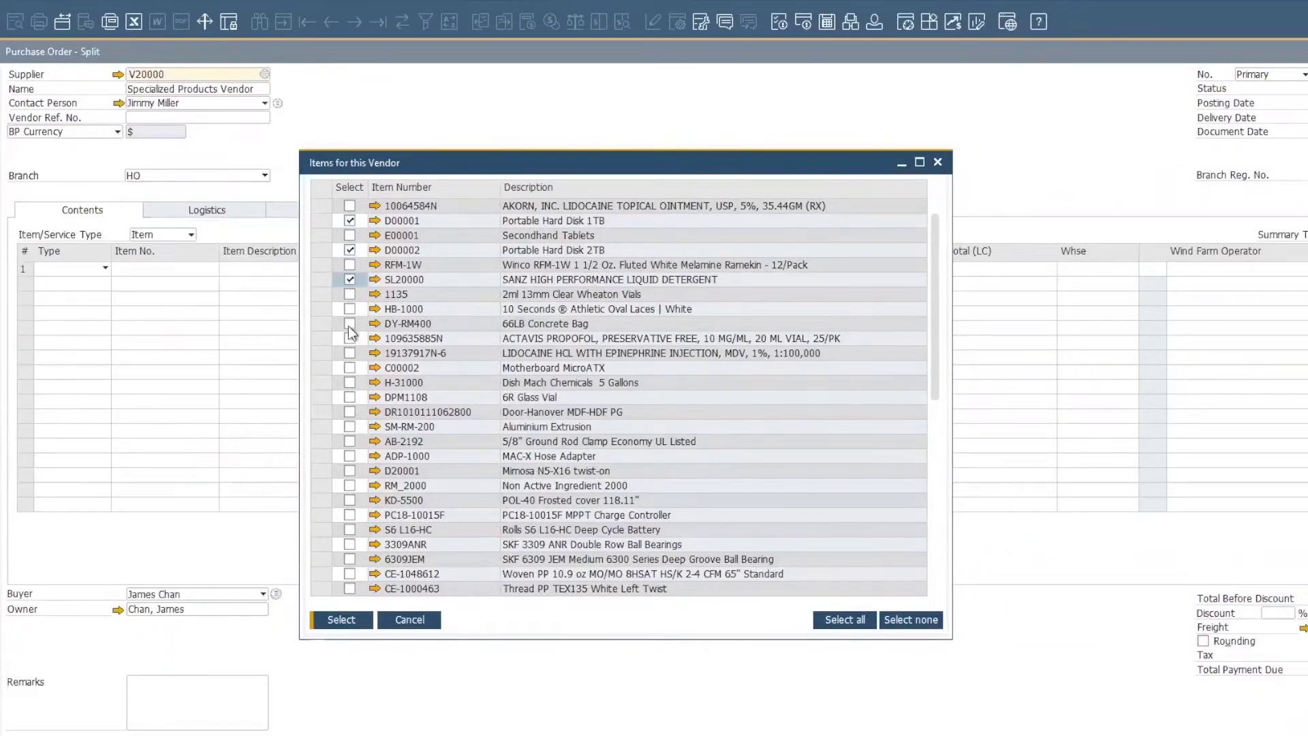
{"action": "left_click", "coordinate": [350, 325]}
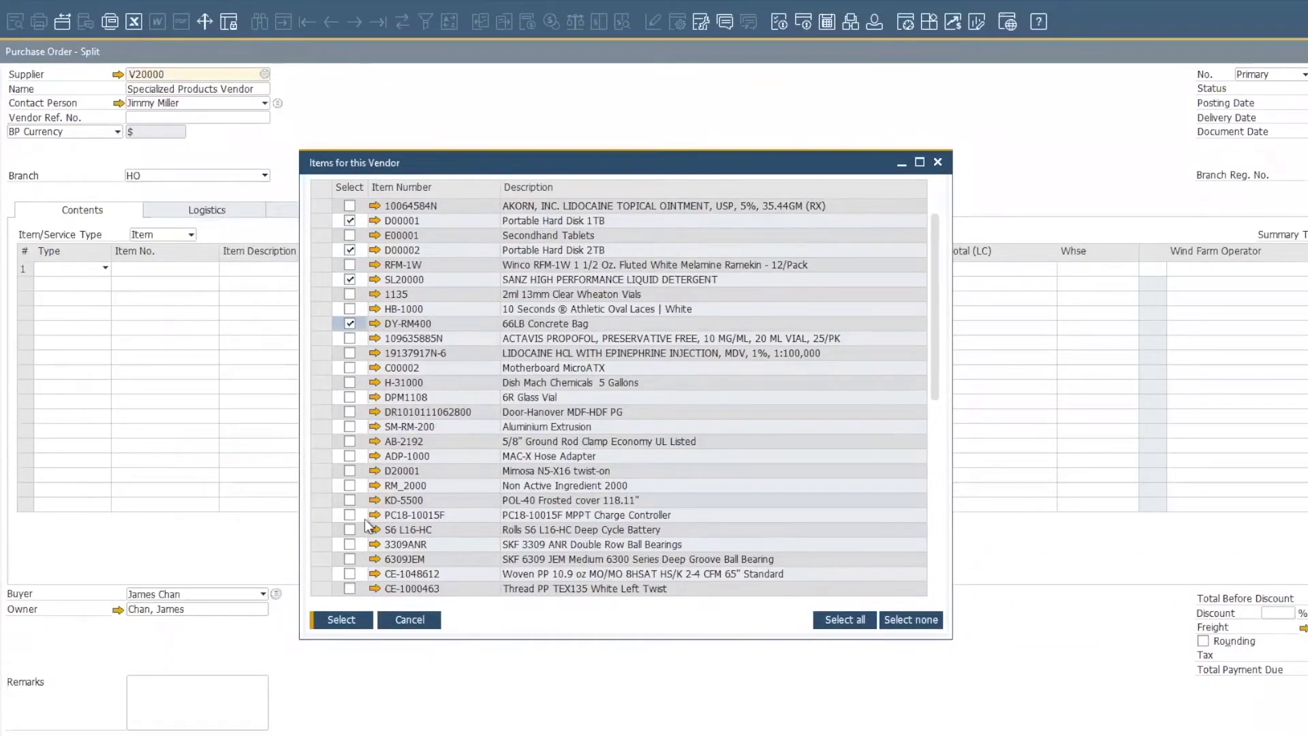
{"action": "left_click", "coordinate": [350, 620]}
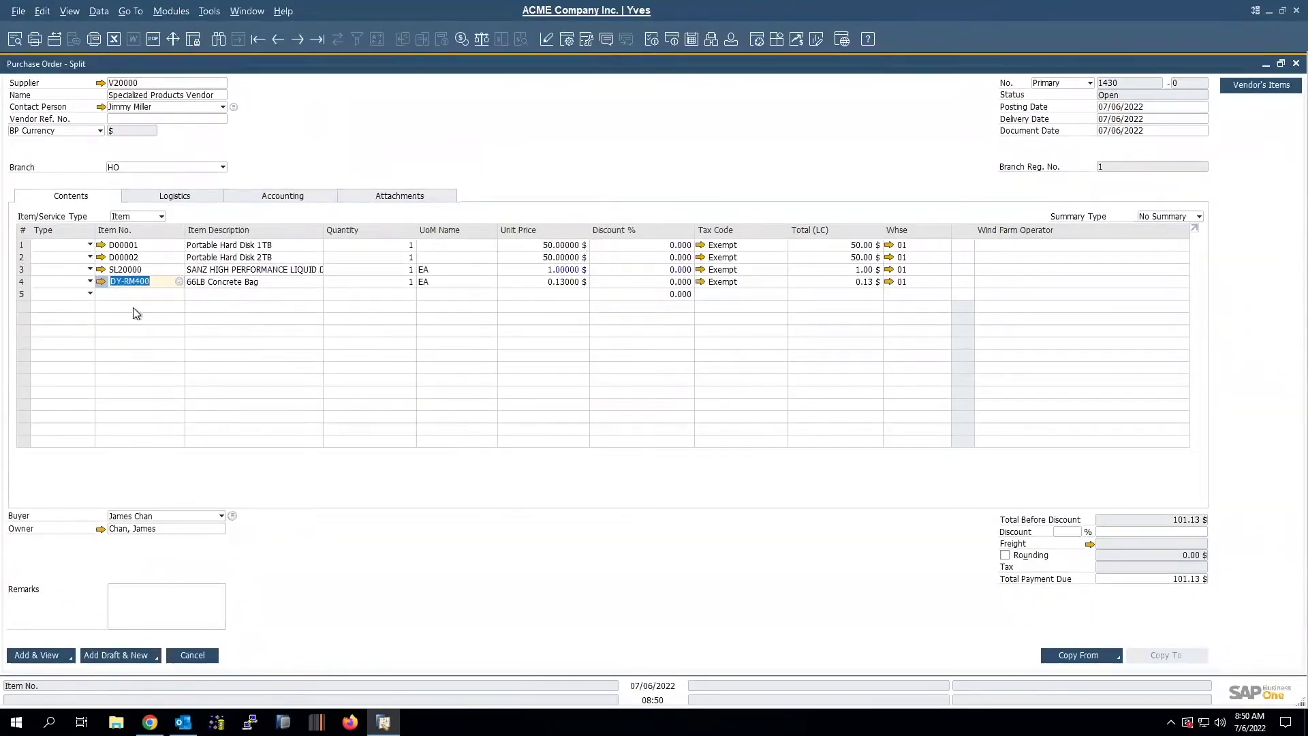
Review the settings of the List of Items from the purchase order's next empty row, then cancel the settings and the list.
{"action": "left_click", "coordinate": [143, 293]}
{"action": "key", "text": "Tab"}
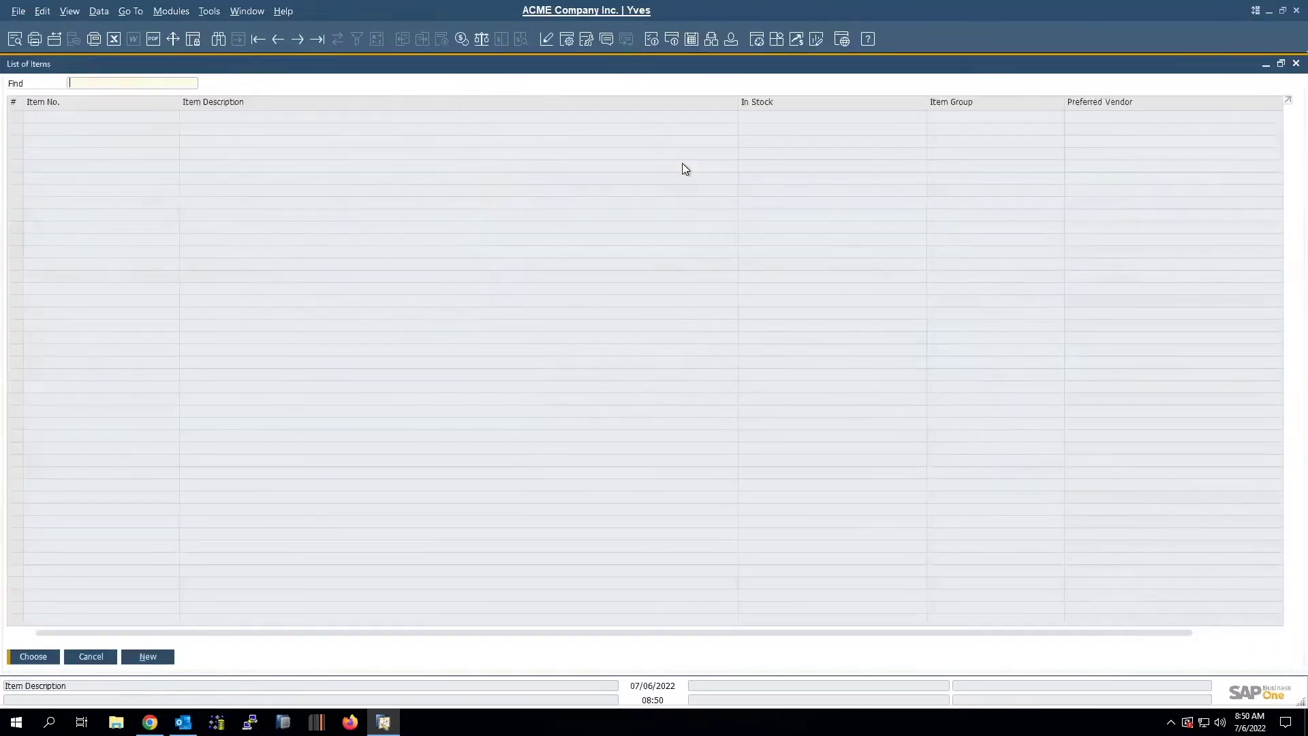
{"action": "left_click", "coordinate": [566, 40]}
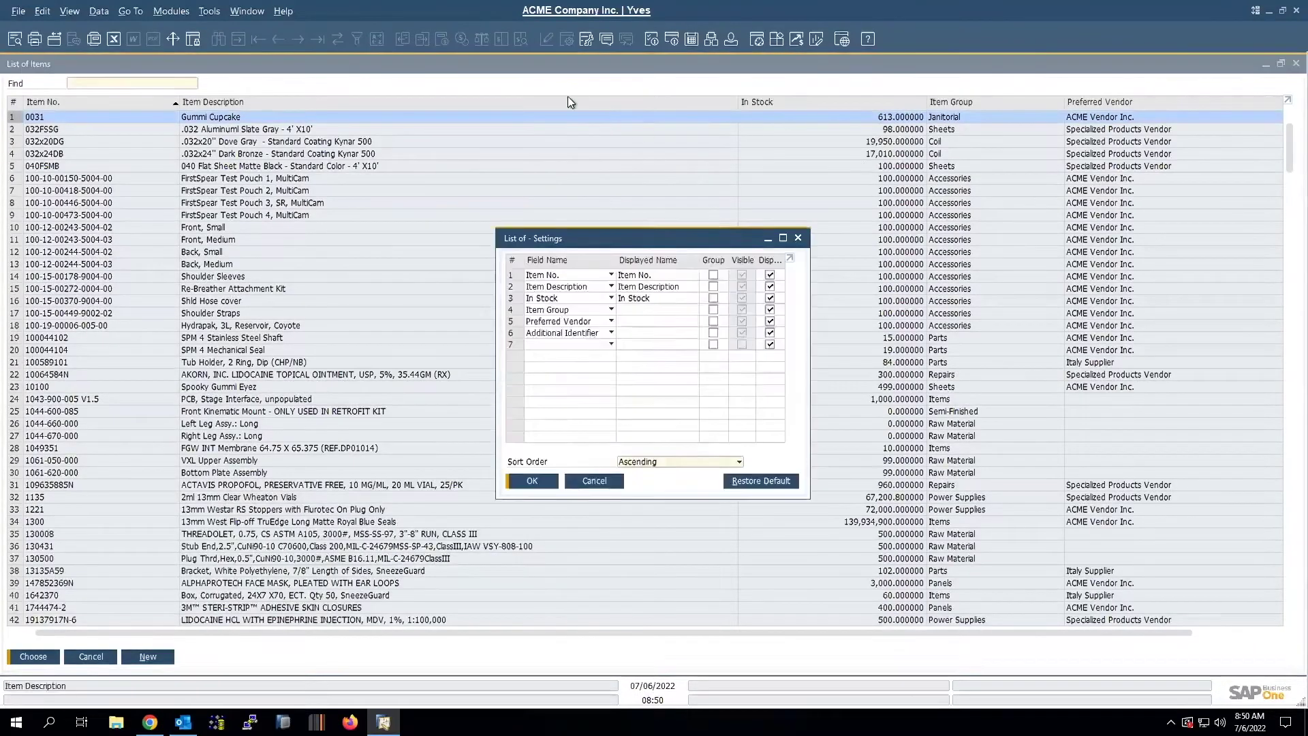
{"action": "left_click", "coordinate": [593, 482]}
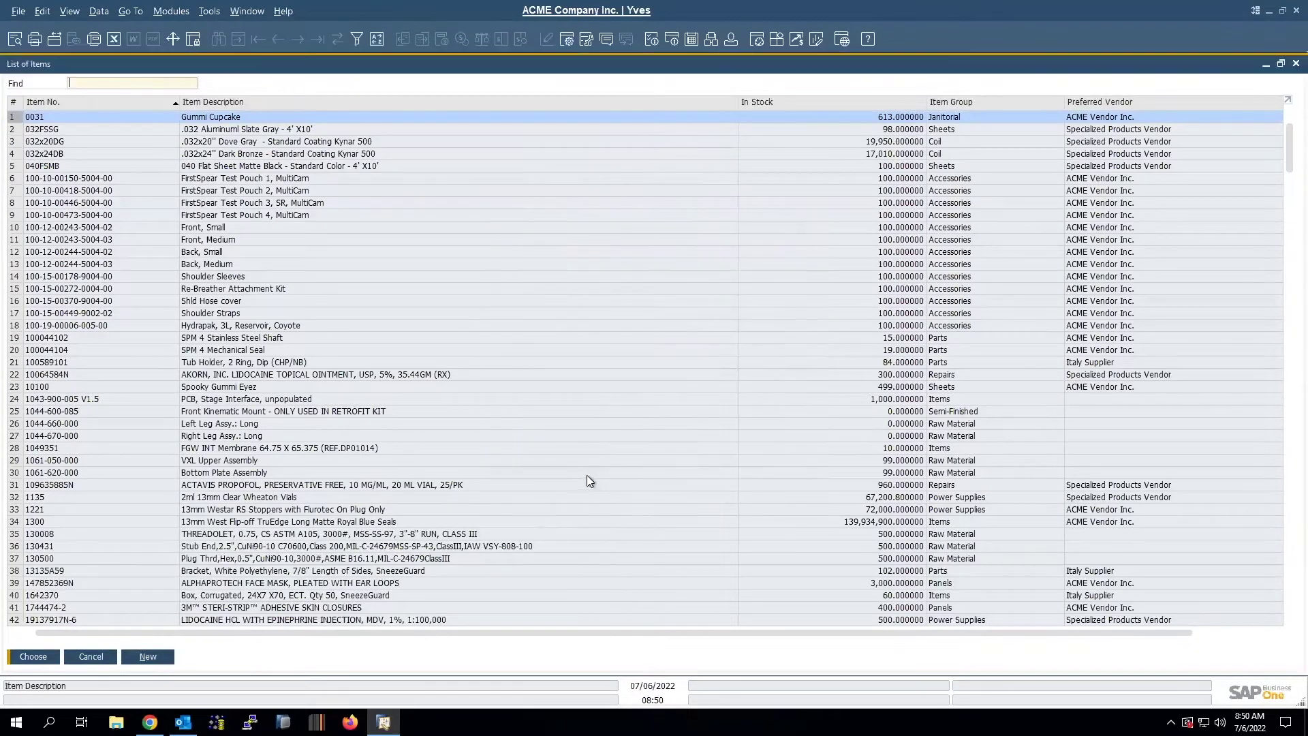
{"action": "left_click", "coordinate": [88, 657]}
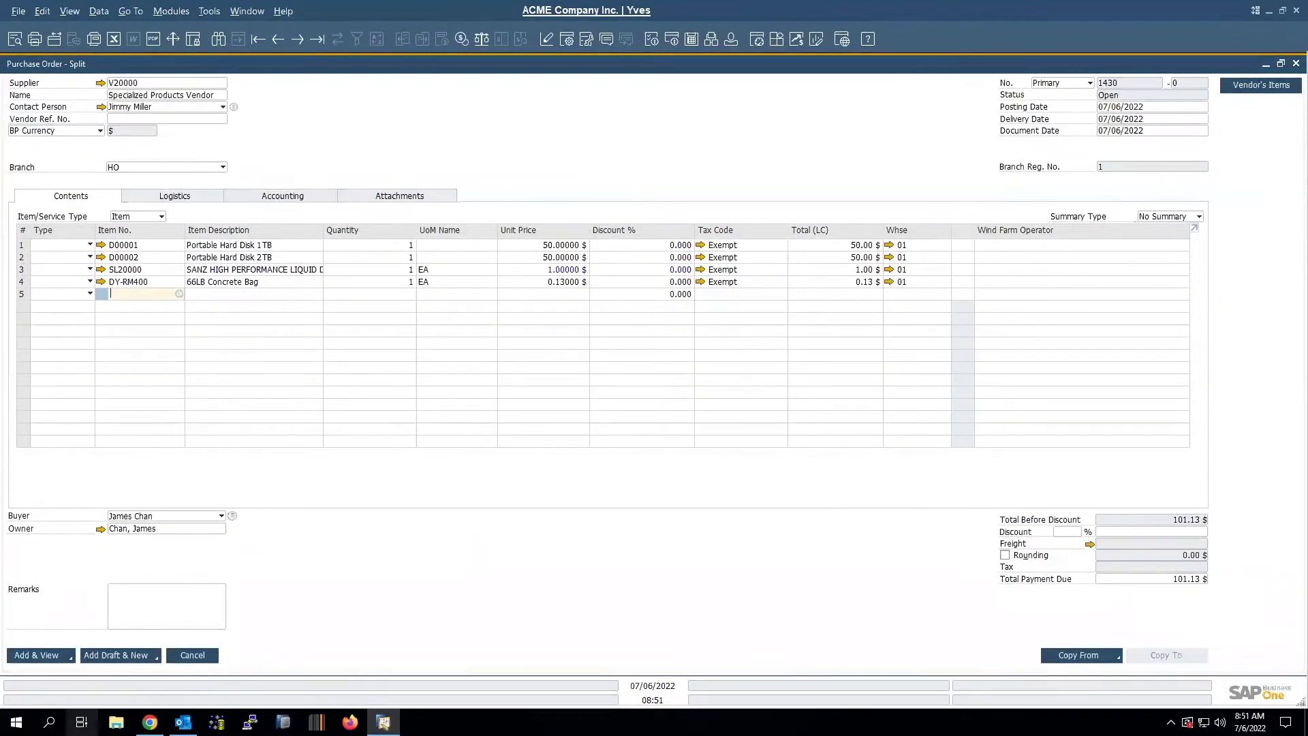
Discard the unsaved purchase order and collapse the Purchasing - A/P module.
{"action": "left_click", "coordinate": [193, 656]}
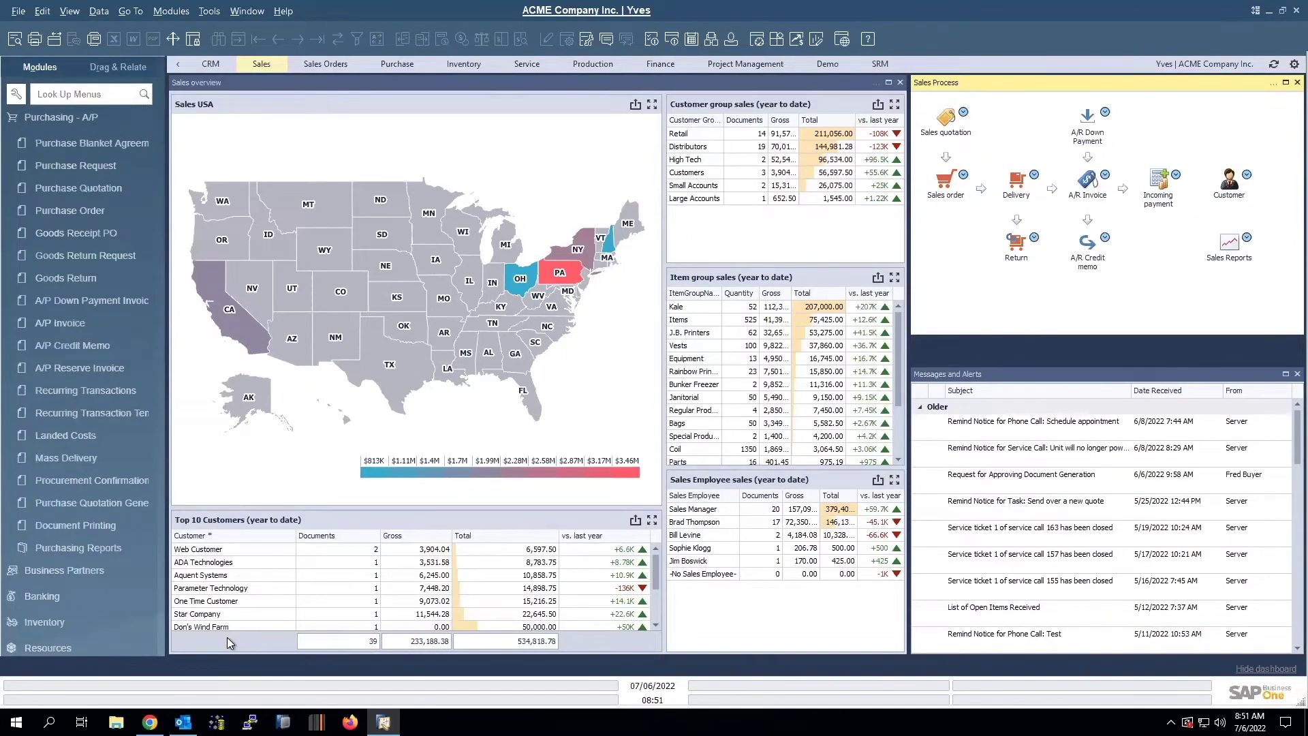
{"action": "left_click", "coordinate": [96, 121]}
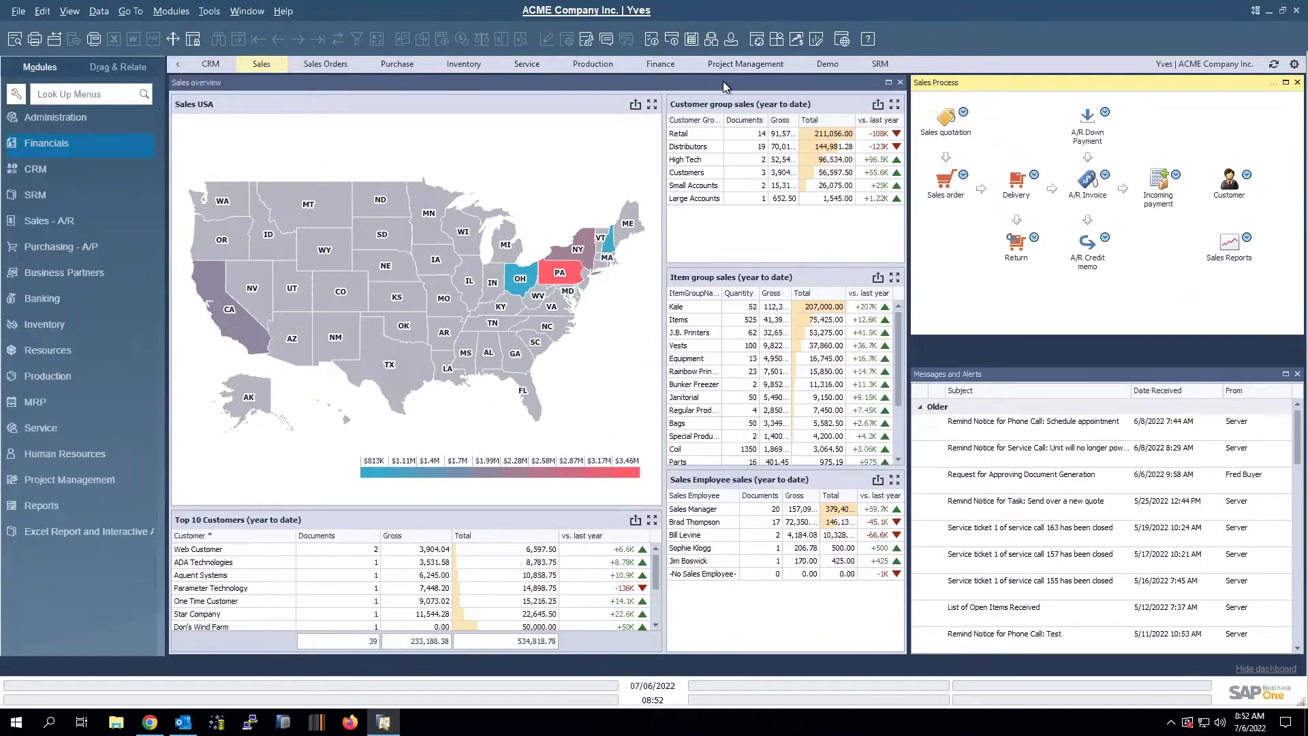
Show the Geo Sales dashboard of the Demo cockpit and filter it to the states CA and OH.
{"action": "left_click", "coordinate": [828, 64]}
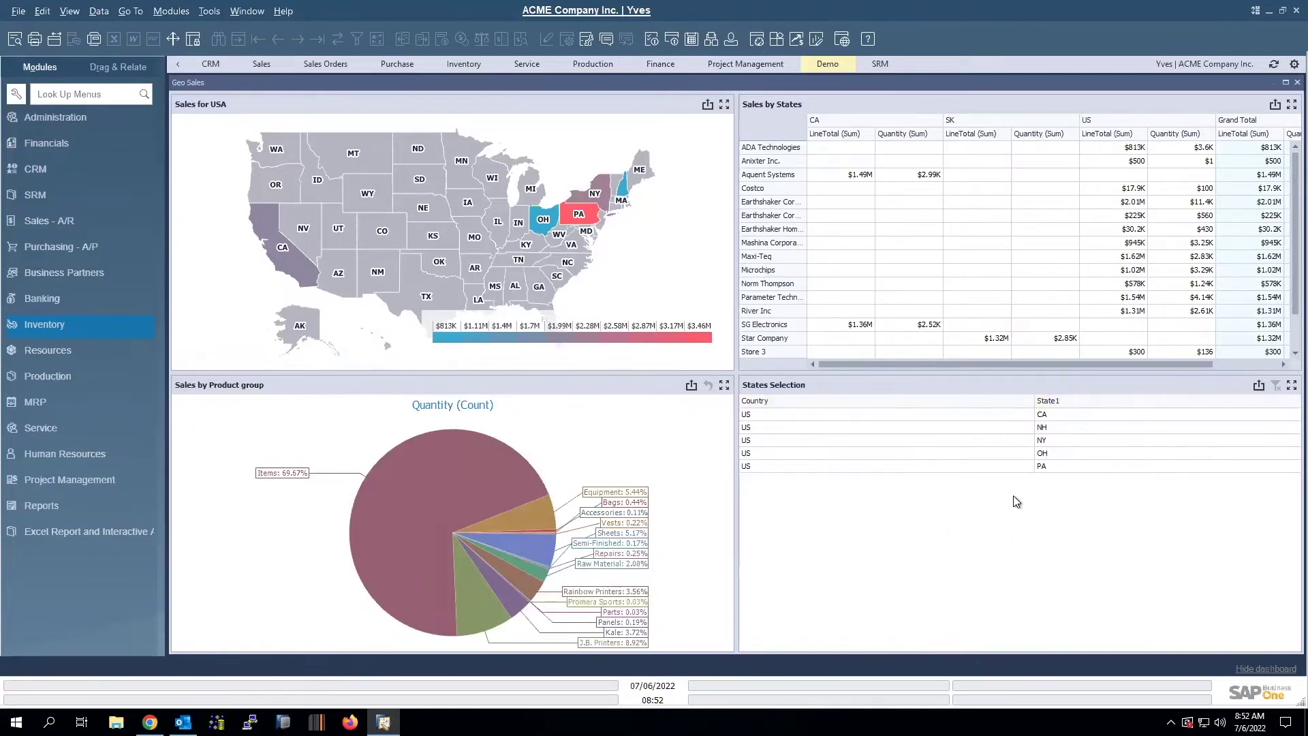
{"action": "left_click", "coordinate": [996, 420]}
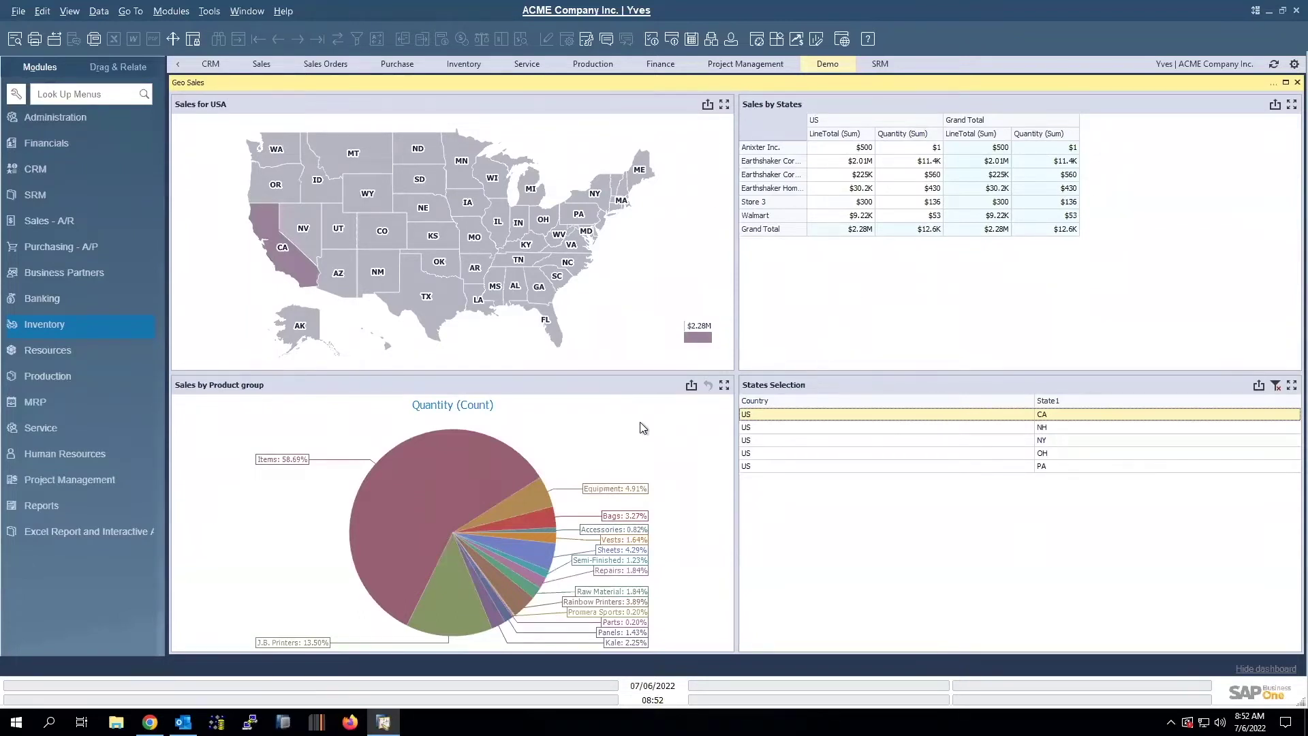
{"action": "left_click", "coordinate": [867, 453], "text": "ctrl"}
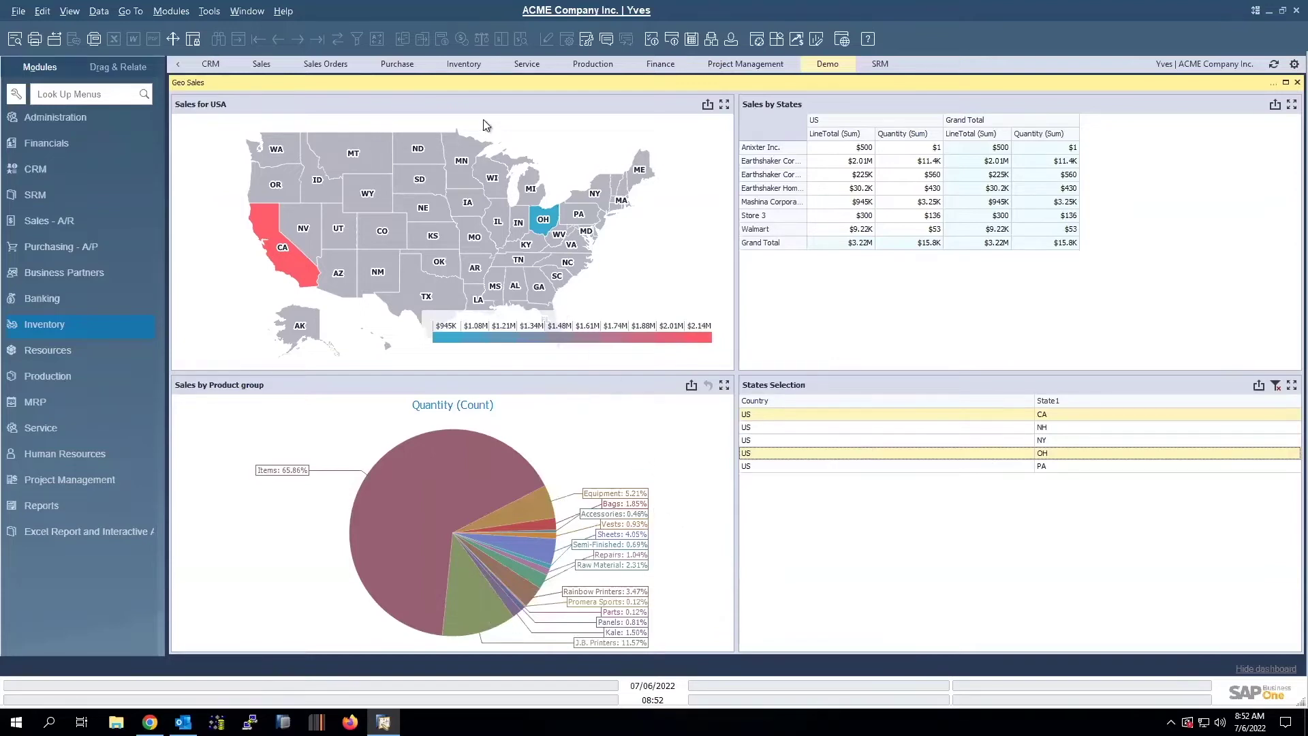
Review the Inventory cockpit, looking through the items in the Min/Max Inventory Planning list.
{"action": "left_click", "coordinate": [465, 64]}
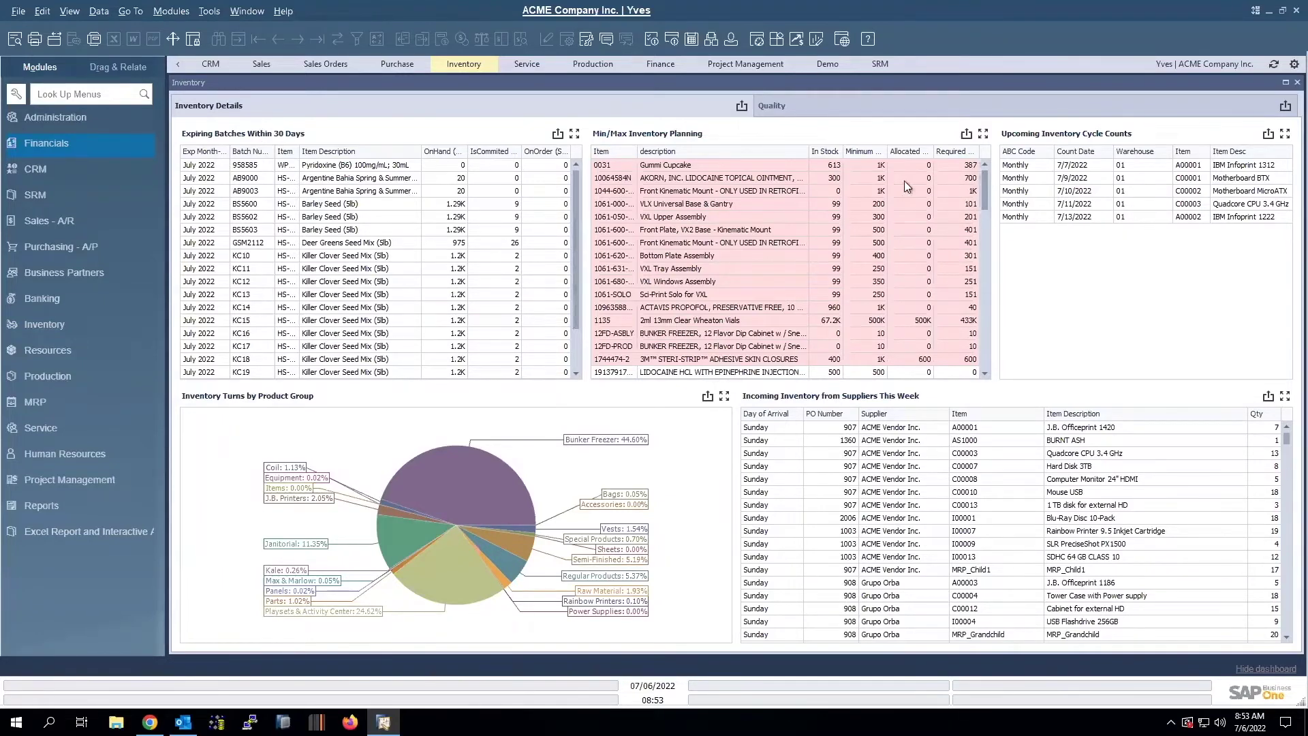
{"action": "left_click_drag", "start_coordinate": [986, 177], "coordinate": [989, 193]}
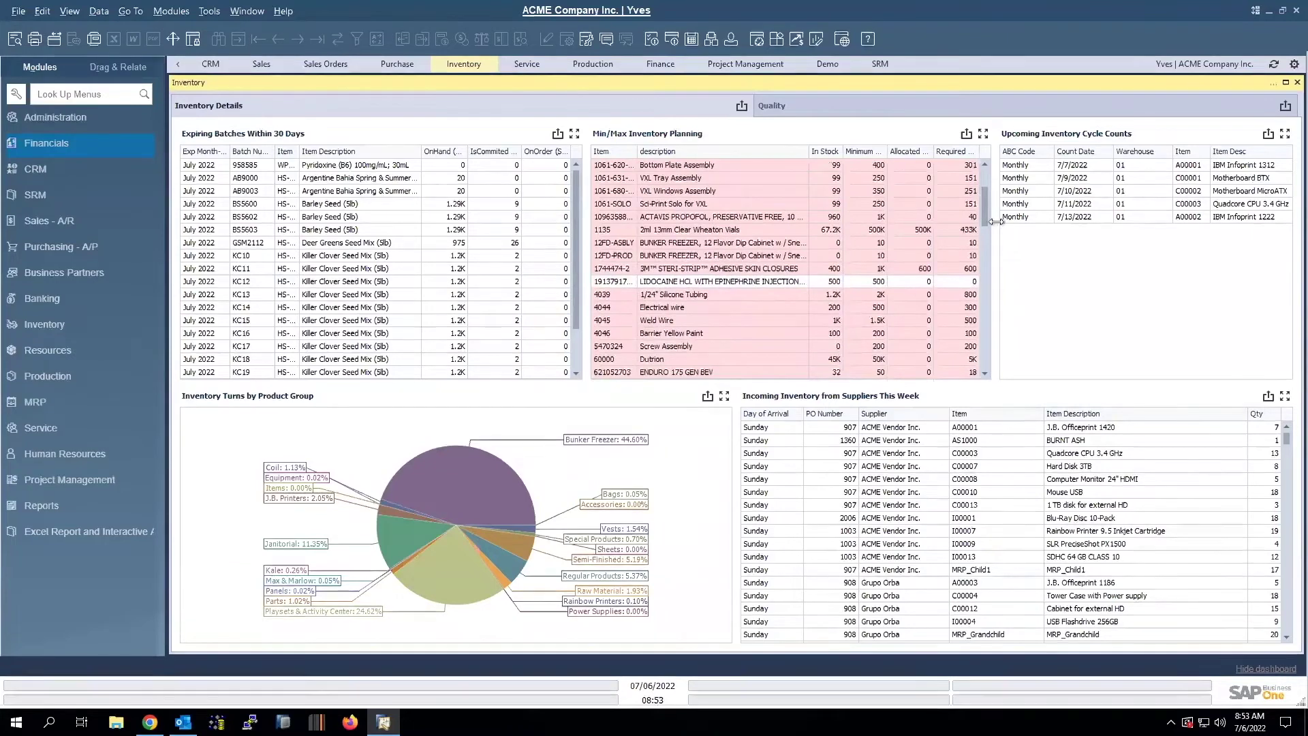
{"action": "scroll", "coordinate": [988, 206], "scroll_direction": "up", "scroll_amount": 3}
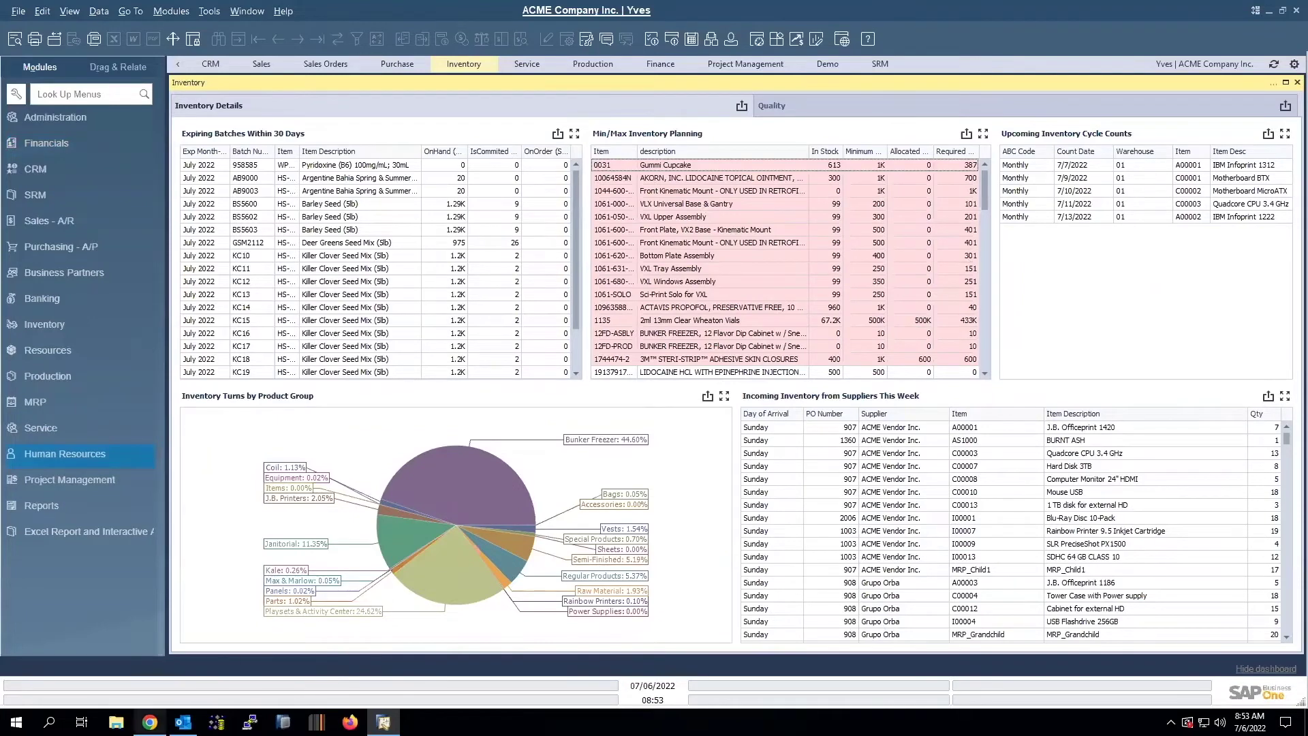
Switch to B1 Dashboard in Chrome, select the Project Management dashboard, review the available dashboards, and return to SAP Business One.
{"action": "left_click", "coordinate": [150, 722]}
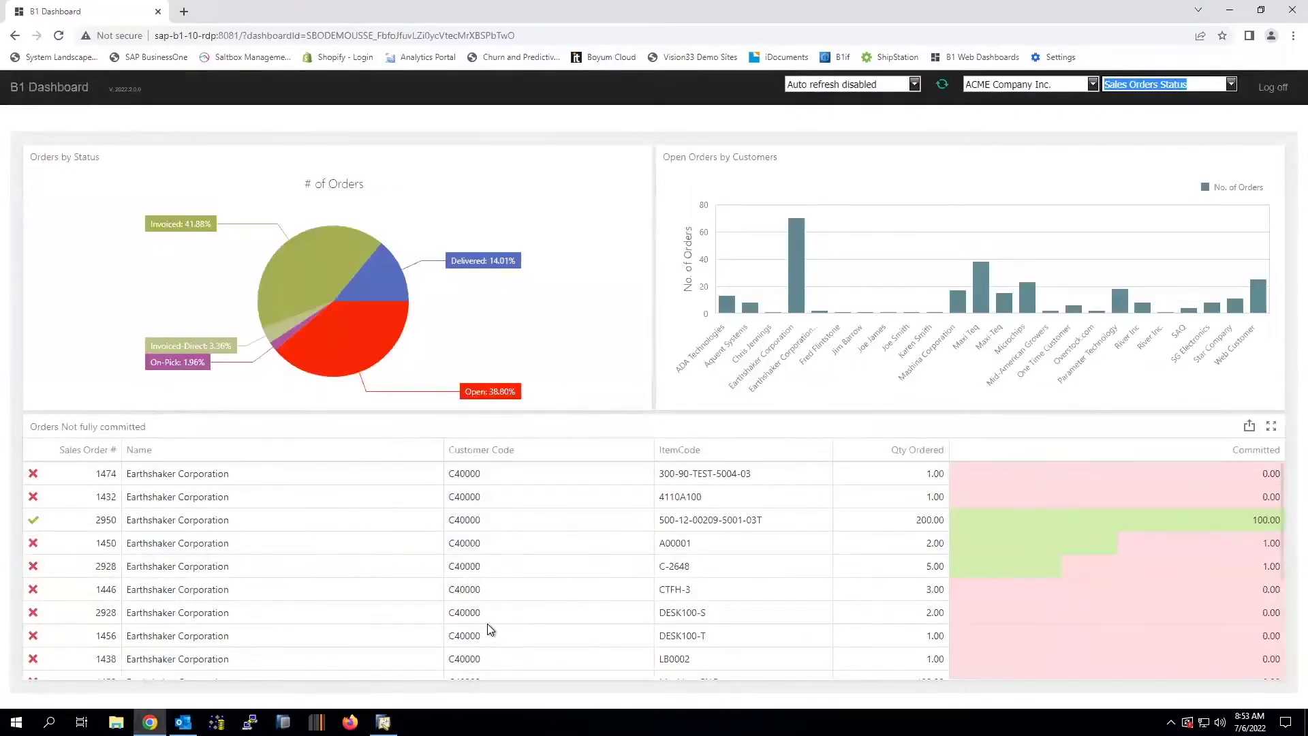
{"action": "left_click", "coordinate": [1230, 85]}
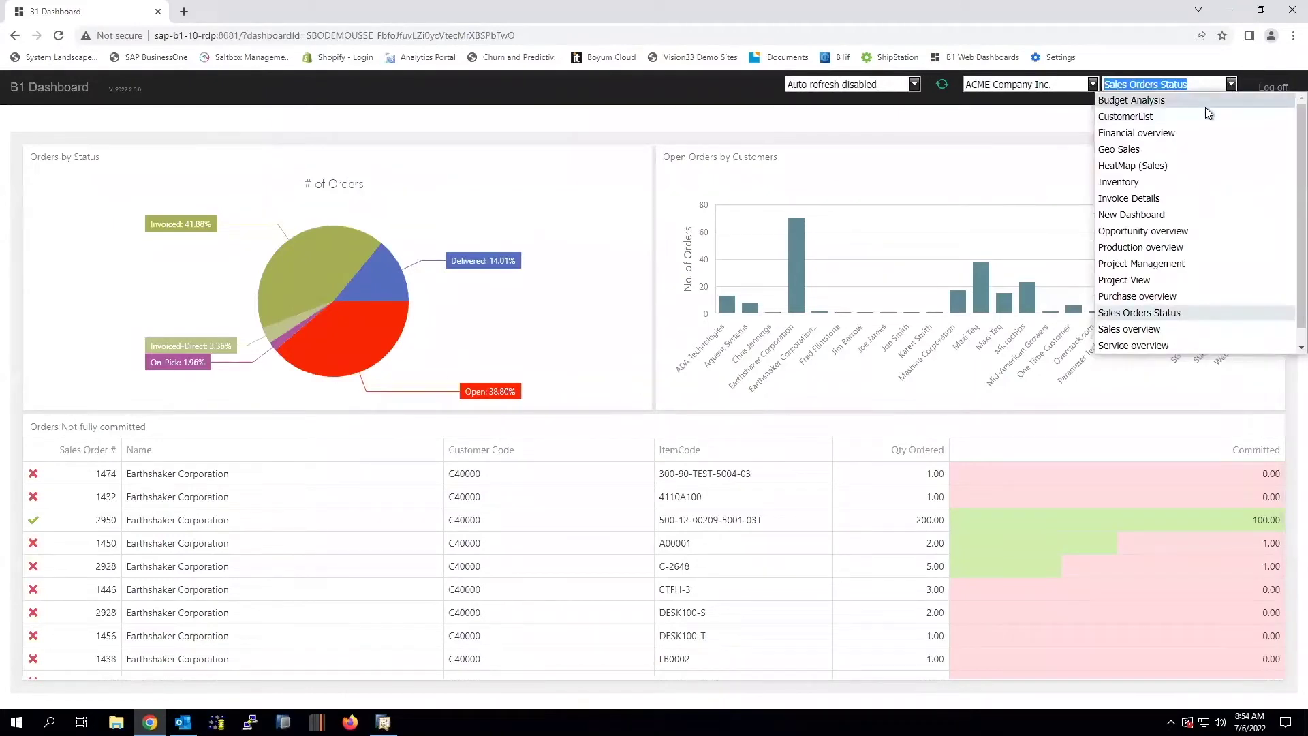
{"action": "left_click", "coordinate": [1191, 263]}
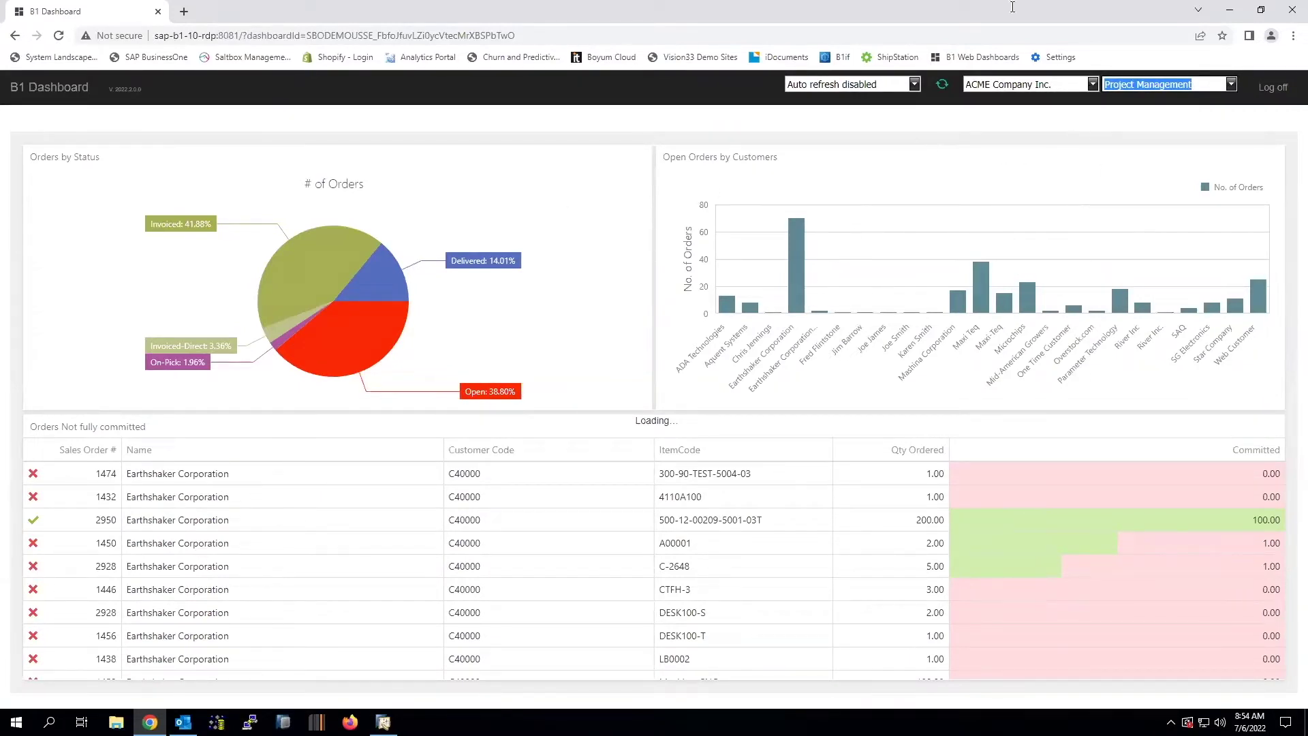
{"action": "left_click", "coordinate": [1231, 83]}
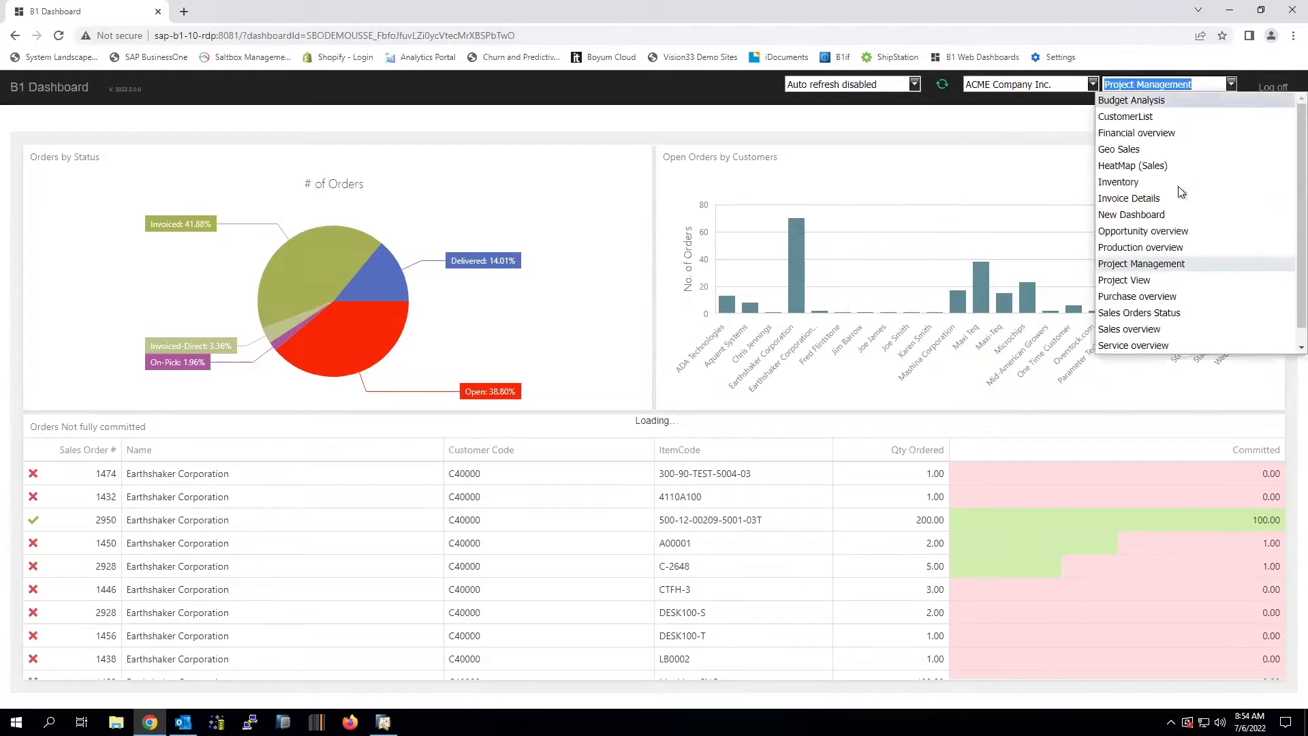
{"action": "left_click", "coordinate": [1230, 9]}
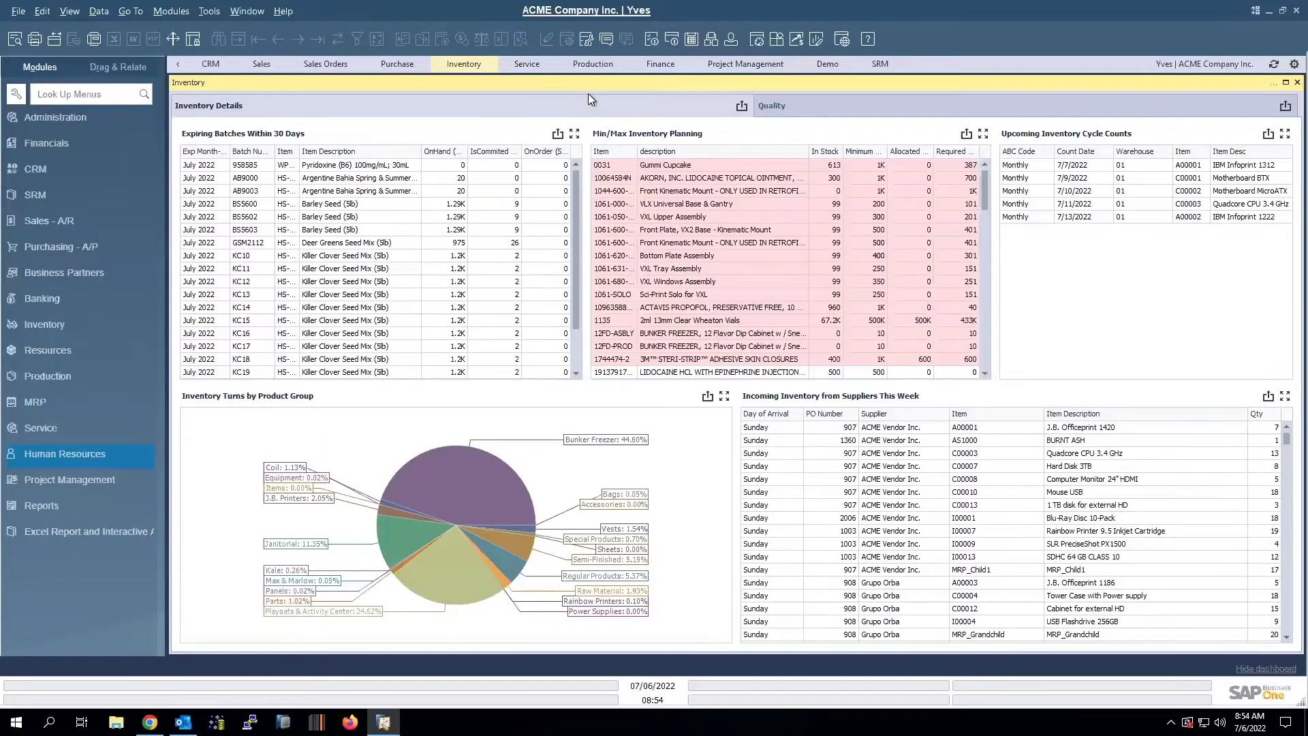
Maximize the Service cockpit's technician dispatch calendar and reschedule service call 167 to Friday, July 8 at 9:00 AM for the same technician.
{"action": "left_click", "coordinate": [536, 64]}
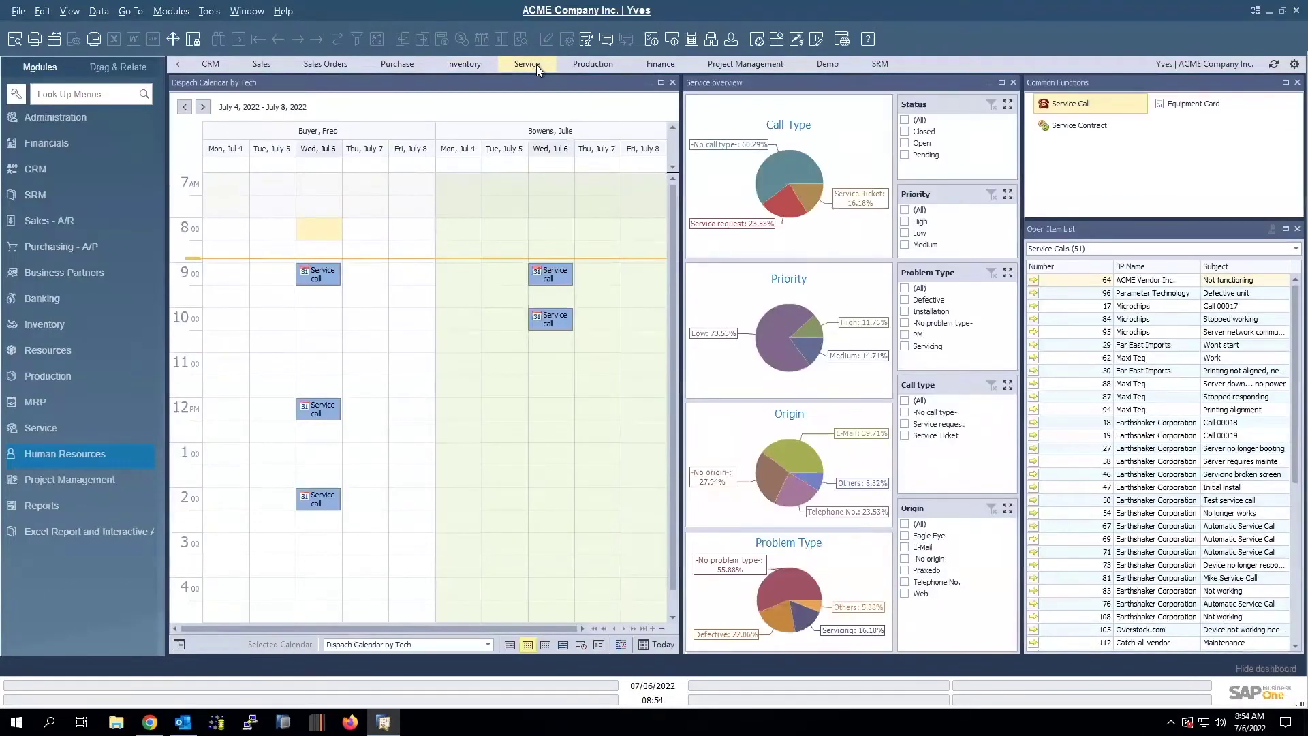
{"action": "left_click", "coordinate": [661, 82]}
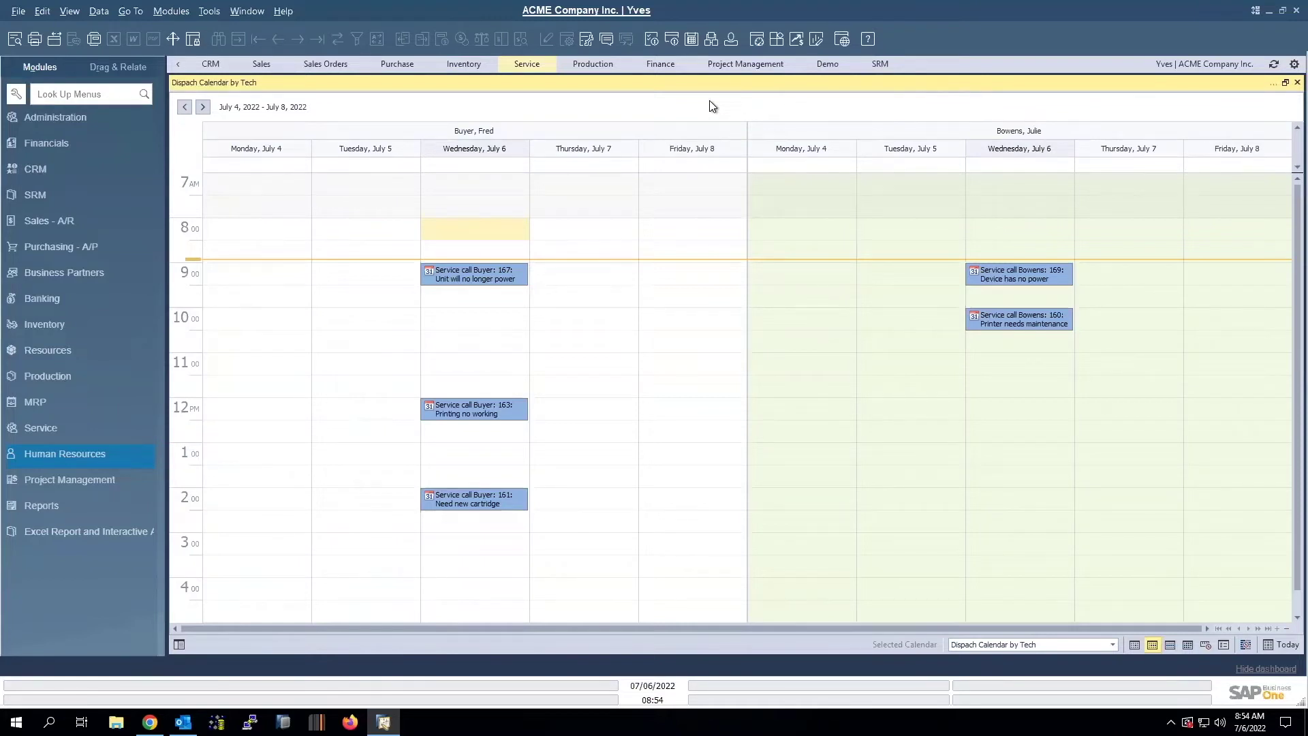
{"action": "mouse_move", "coordinate": [492, 279]}
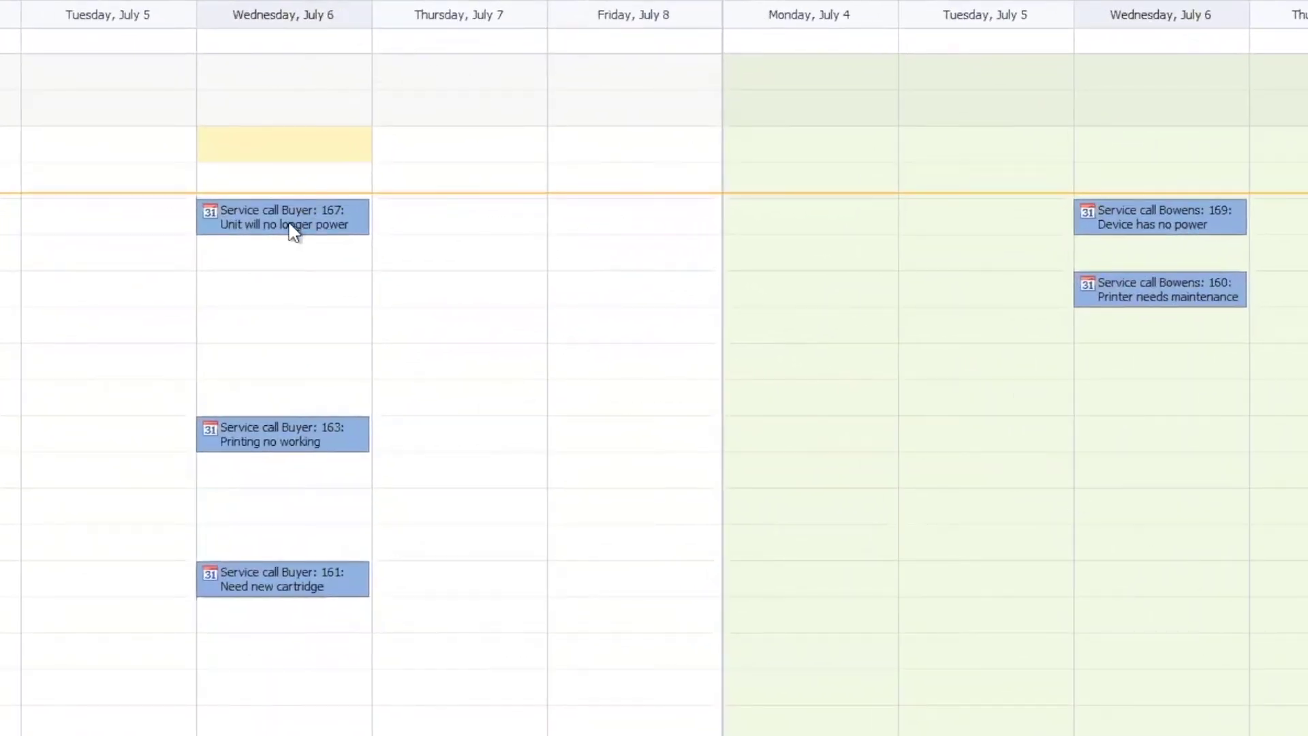
{"action": "mouse_move", "coordinate": [293, 232]}
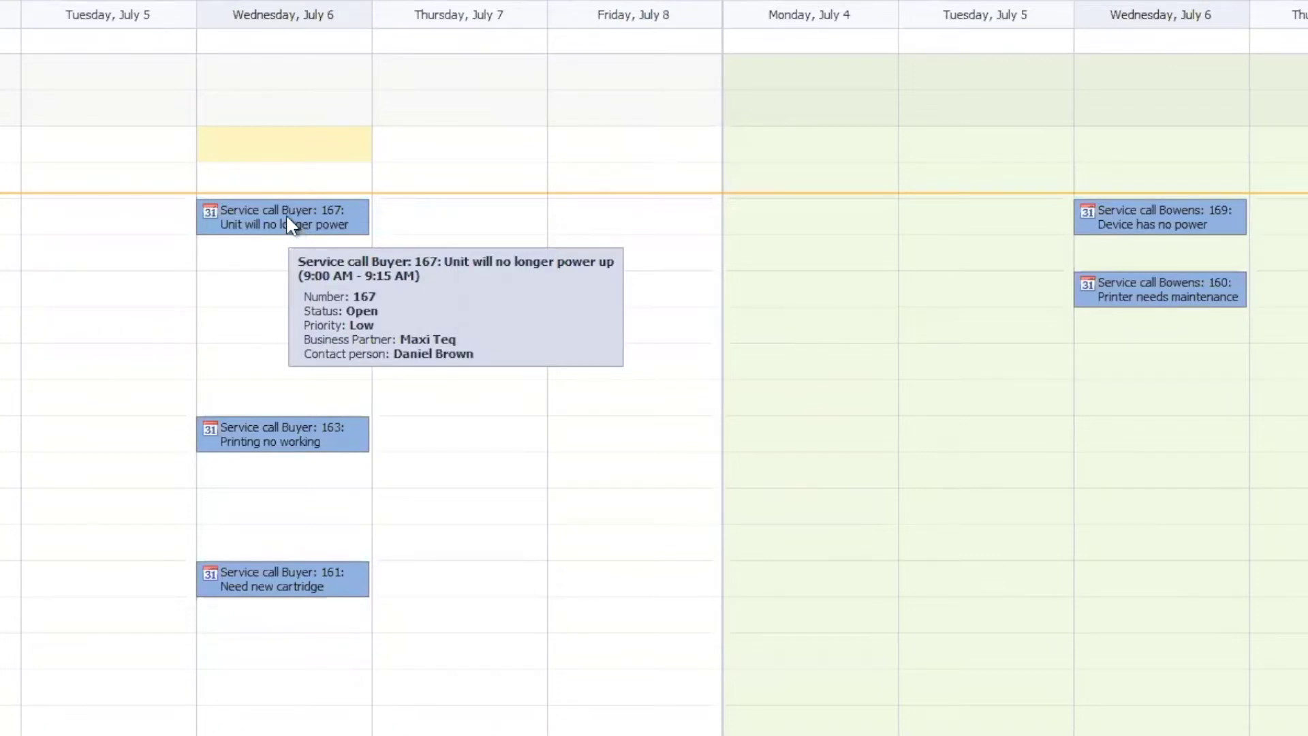
{"action": "left_click_drag", "start_coordinate": [286, 218], "coordinate": [616, 218]}
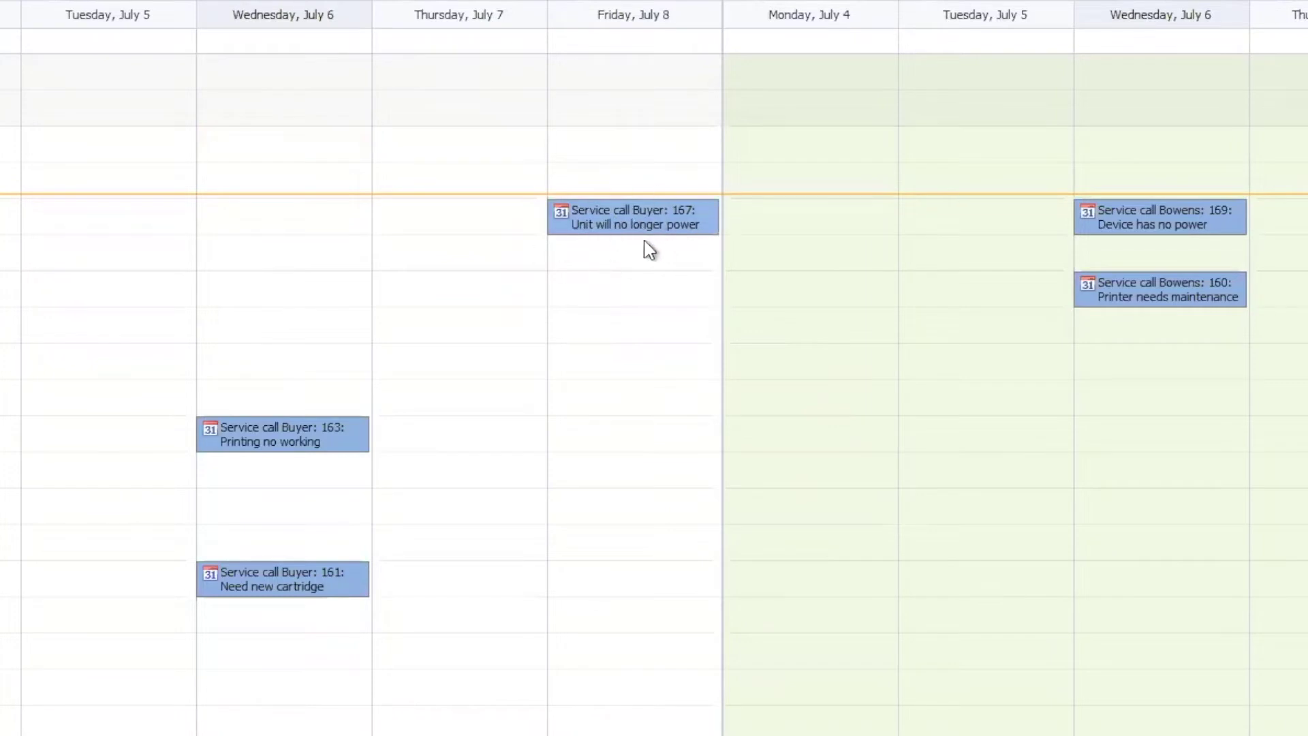
Open service call 167, check the technician and dates in its scheduling details, and close it without changes.
{"action": "mouse_move", "coordinate": [644, 233]}
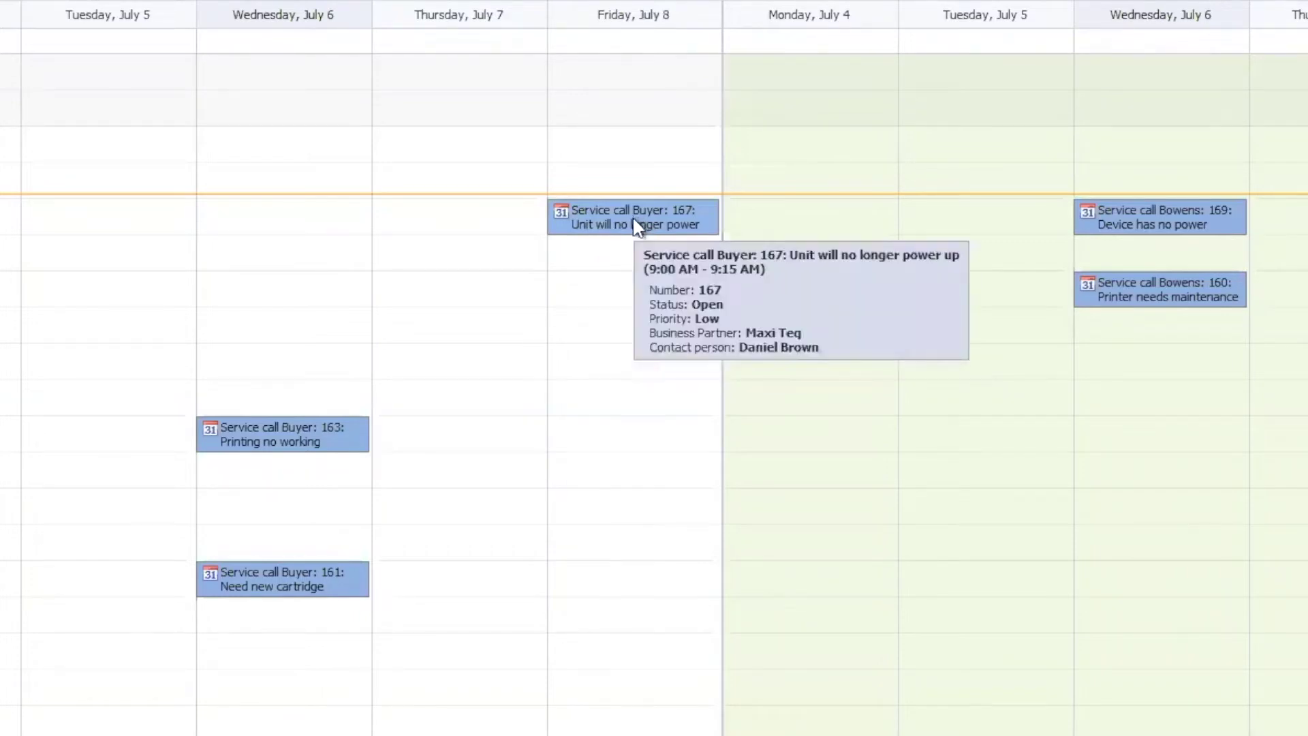
{"action": "double_click", "coordinate": [633, 223]}
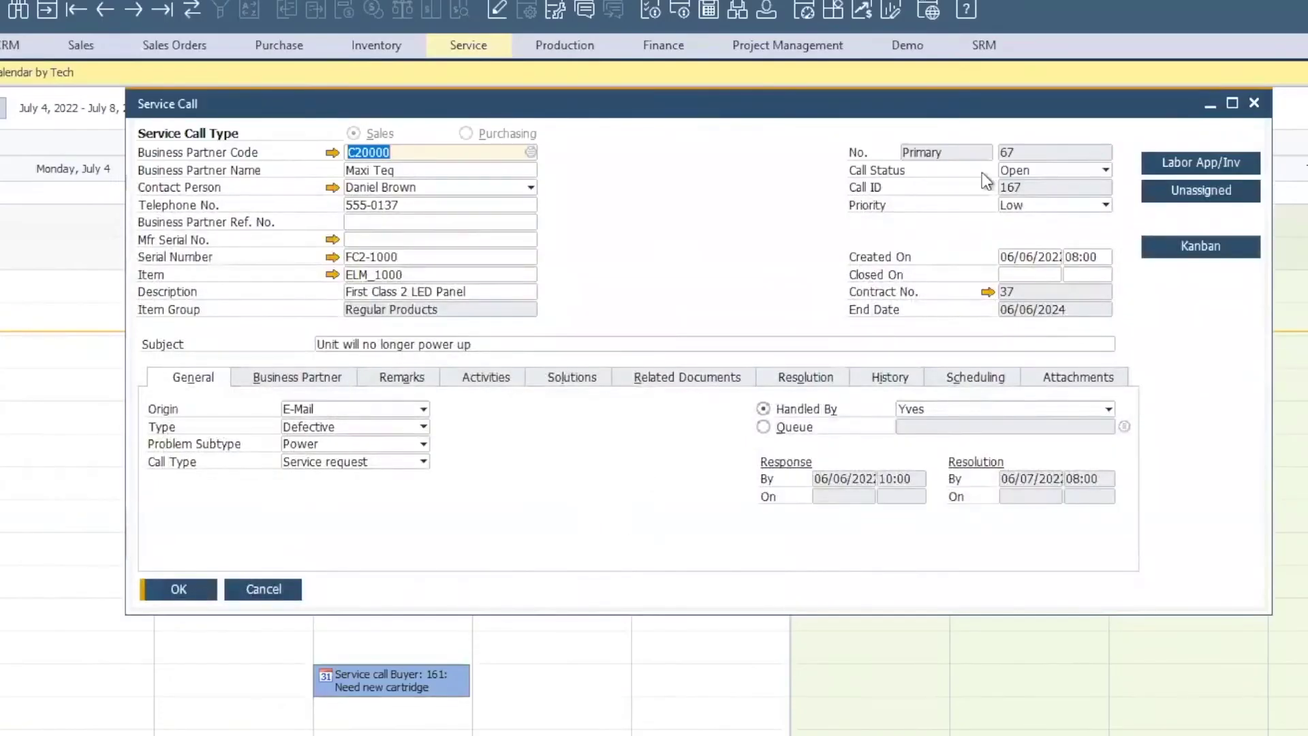
{"action": "left_click", "coordinate": [972, 378]}
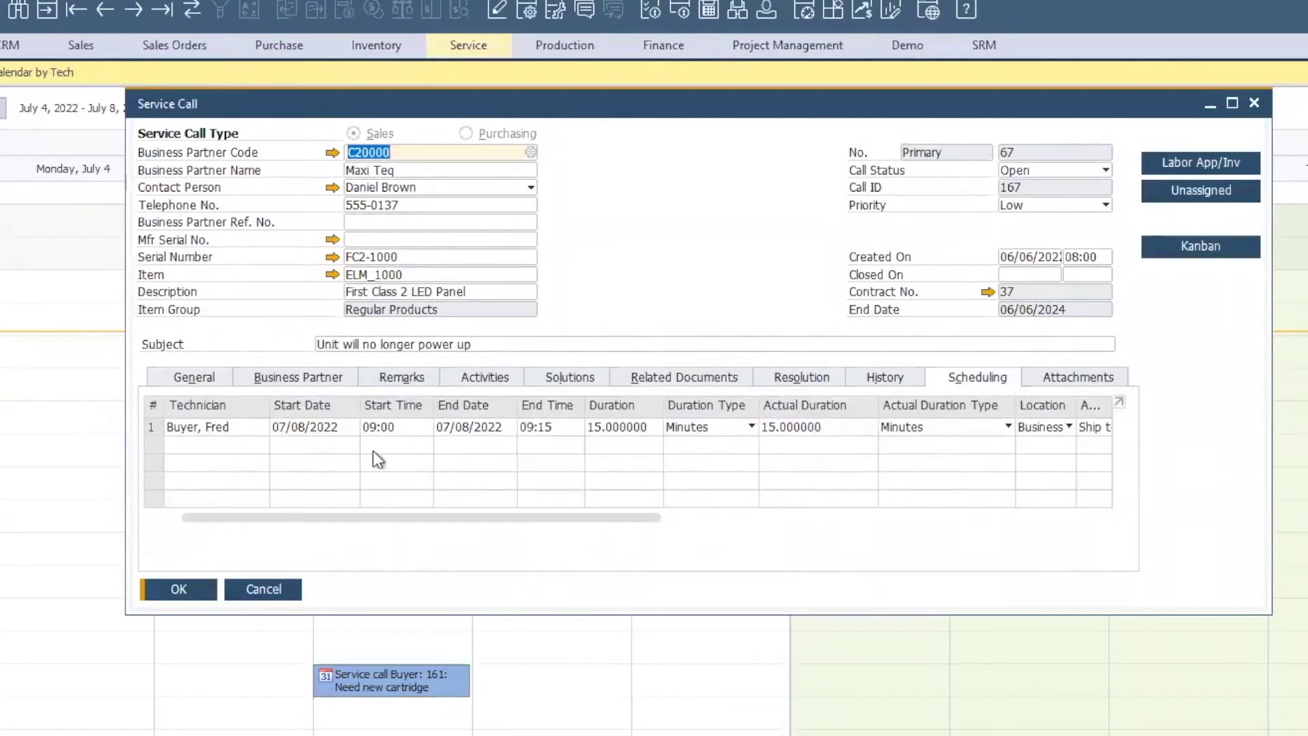
{"action": "left_click", "coordinate": [272, 591]}
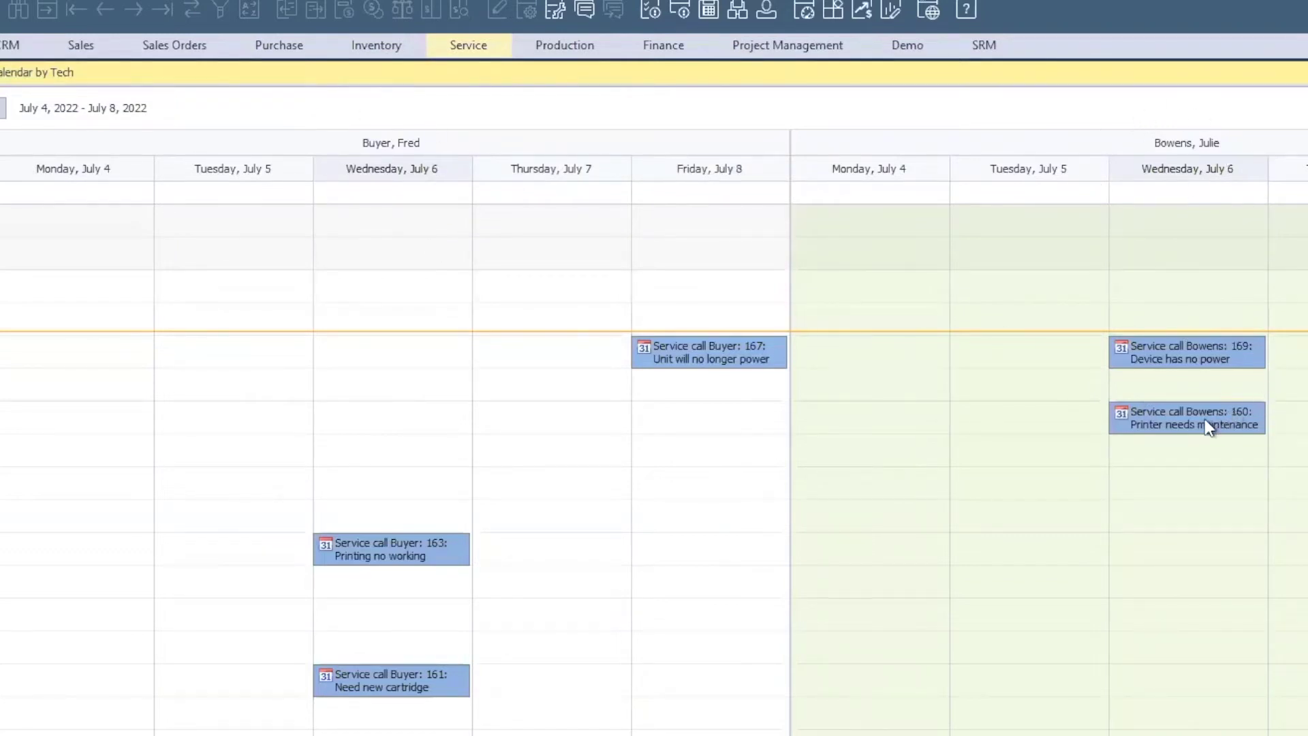
{"action": "left_click_drag", "start_coordinate": [1205, 419], "coordinate": [1156, 415]}
{"action": "mouse_move", "coordinate": [1169, 414]}
{"action": "mouse_move", "coordinate": [1221, 353]}
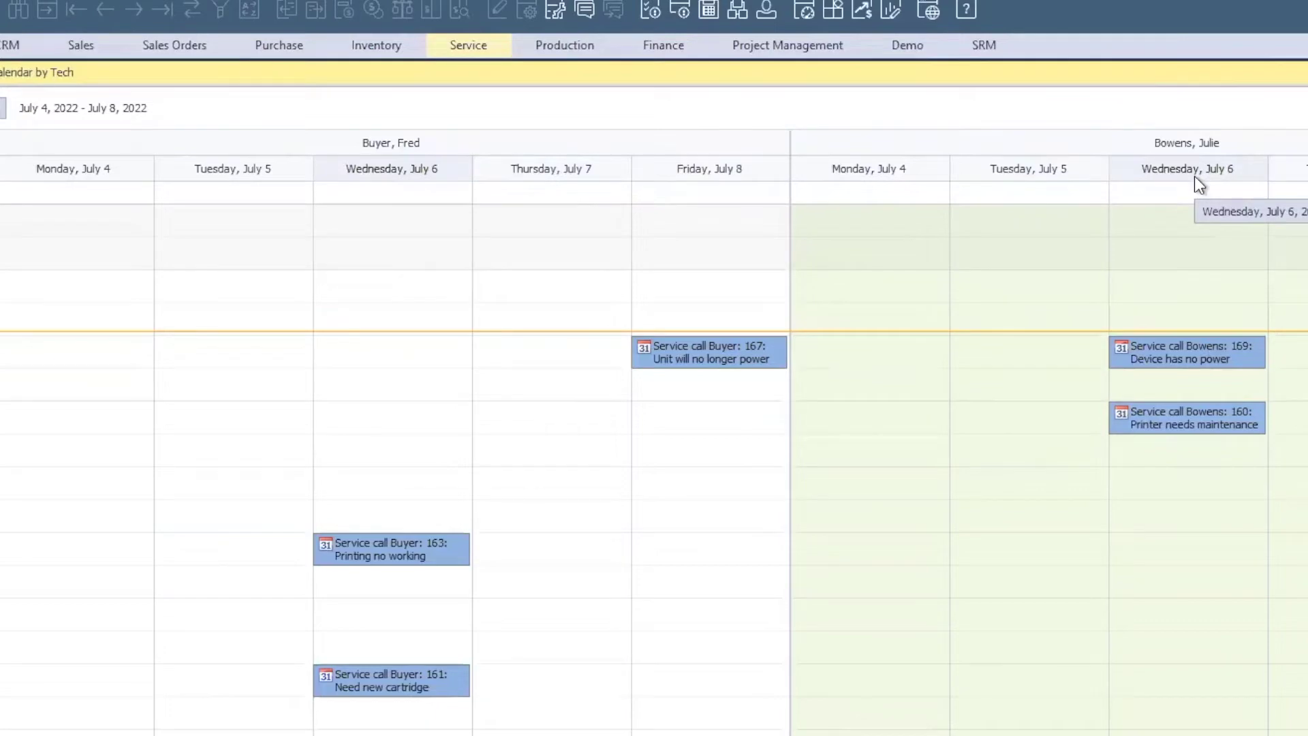
Show the Production cockpit and examine the planned and released production orders on the Production Schedule by Resource calendar.
{"action": "left_click", "coordinate": [553, 49]}
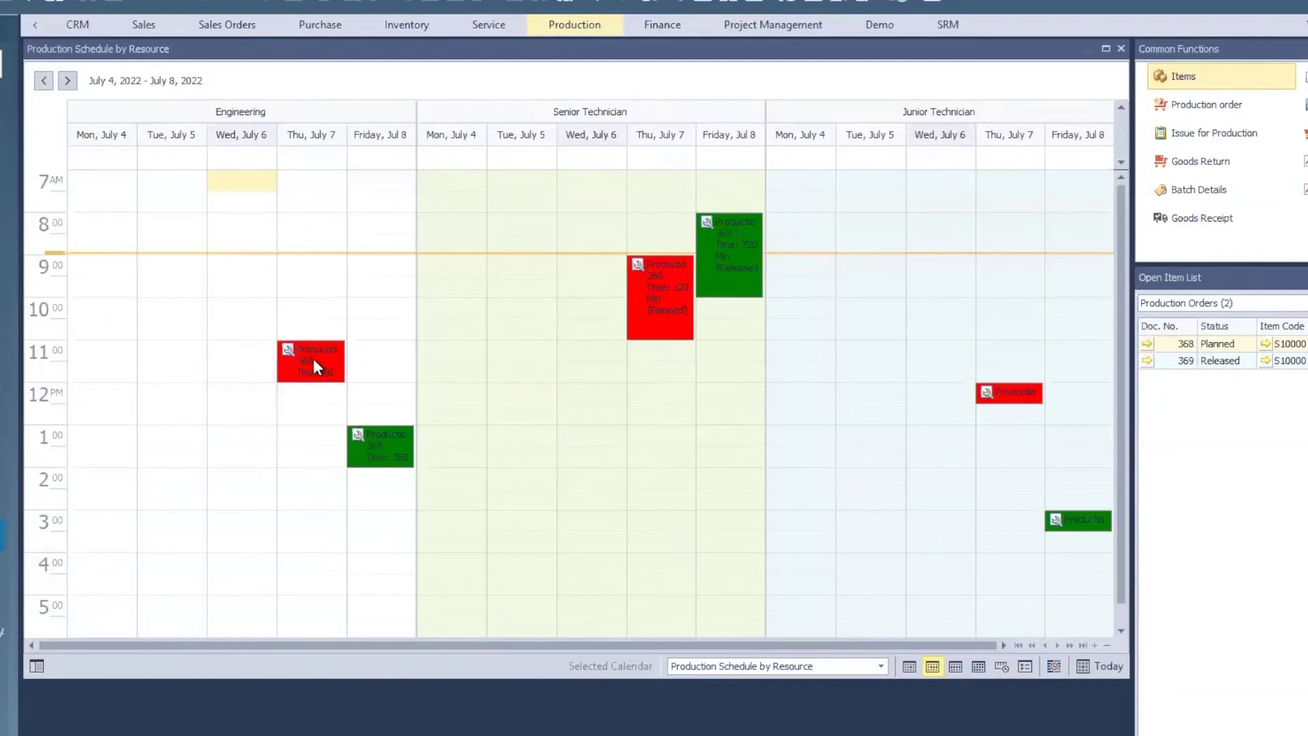
{"action": "mouse_move", "coordinate": [299, 364]}
{"action": "mouse_move", "coordinate": [1086, 530]}
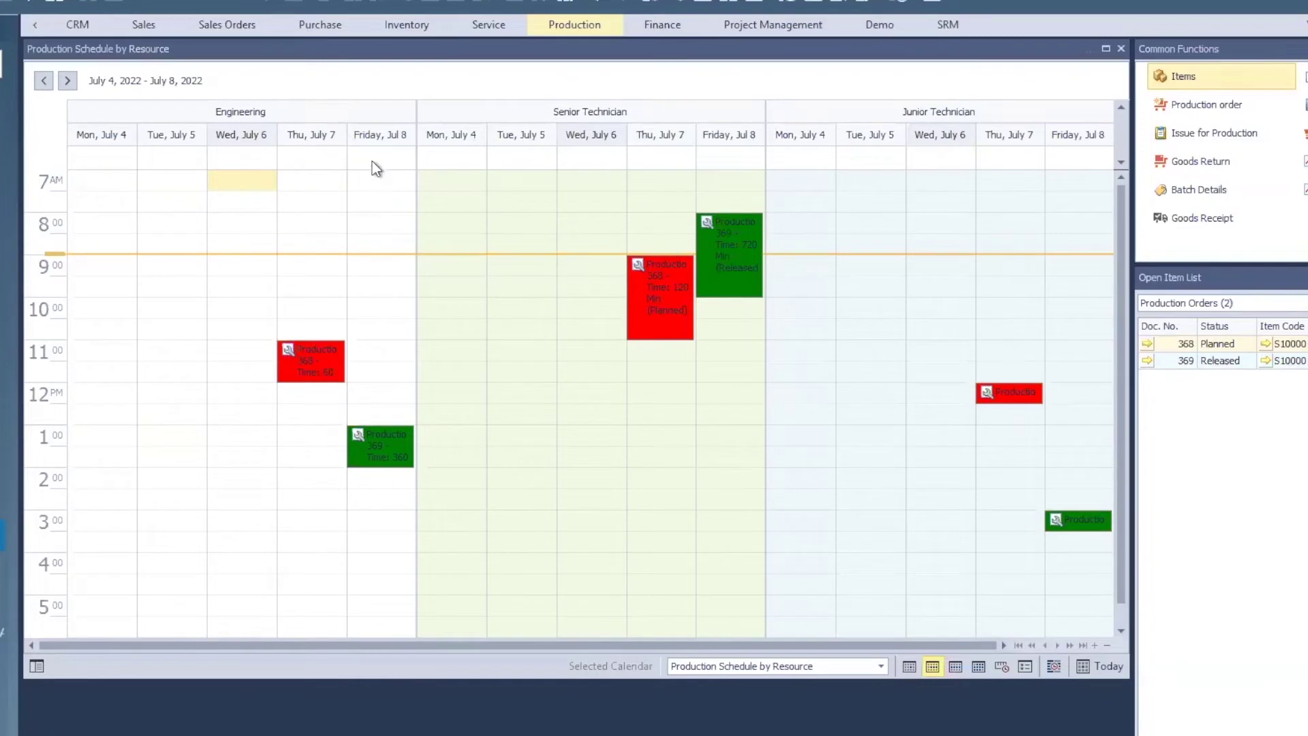
{"action": "mouse_move", "coordinate": [1002, 398]}
Open the configuration of the Production Schedule by Resource calendar and maximize its window.
{"action": "right_click", "coordinate": [1089, 52]}
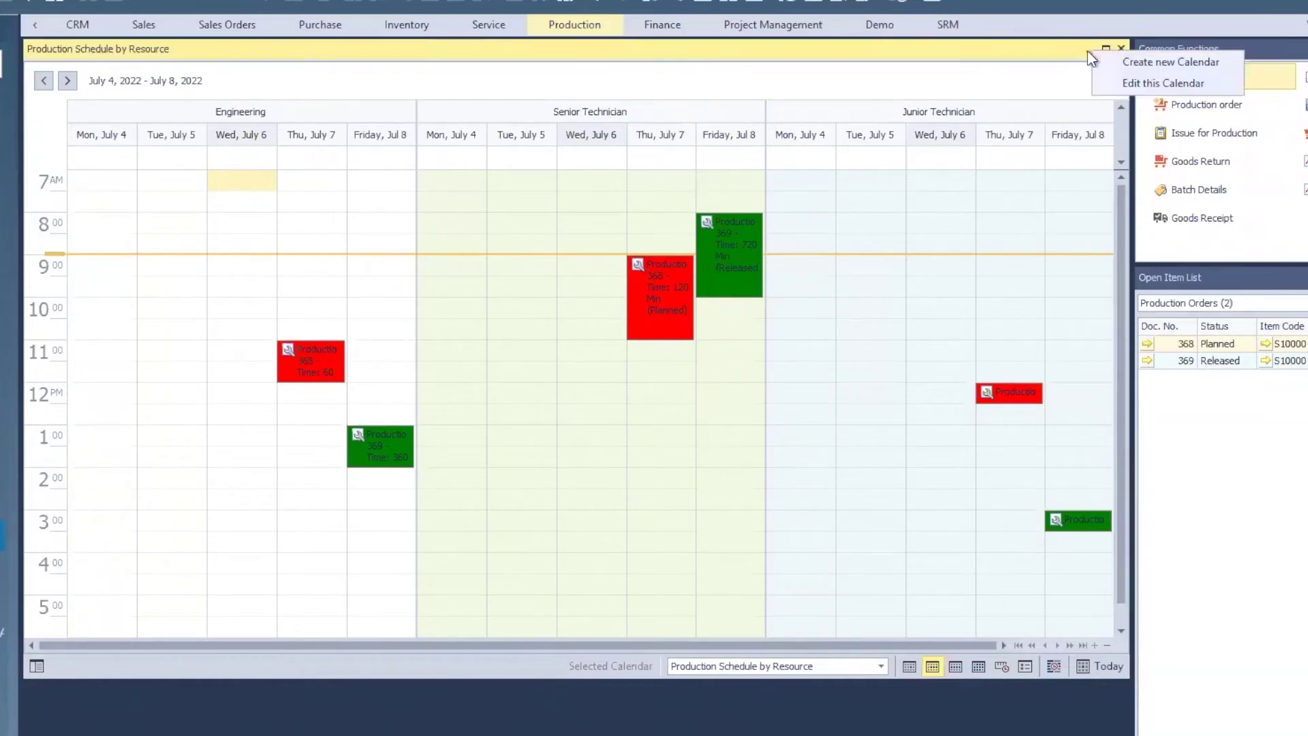
{"action": "left_click", "coordinate": [1113, 84]}
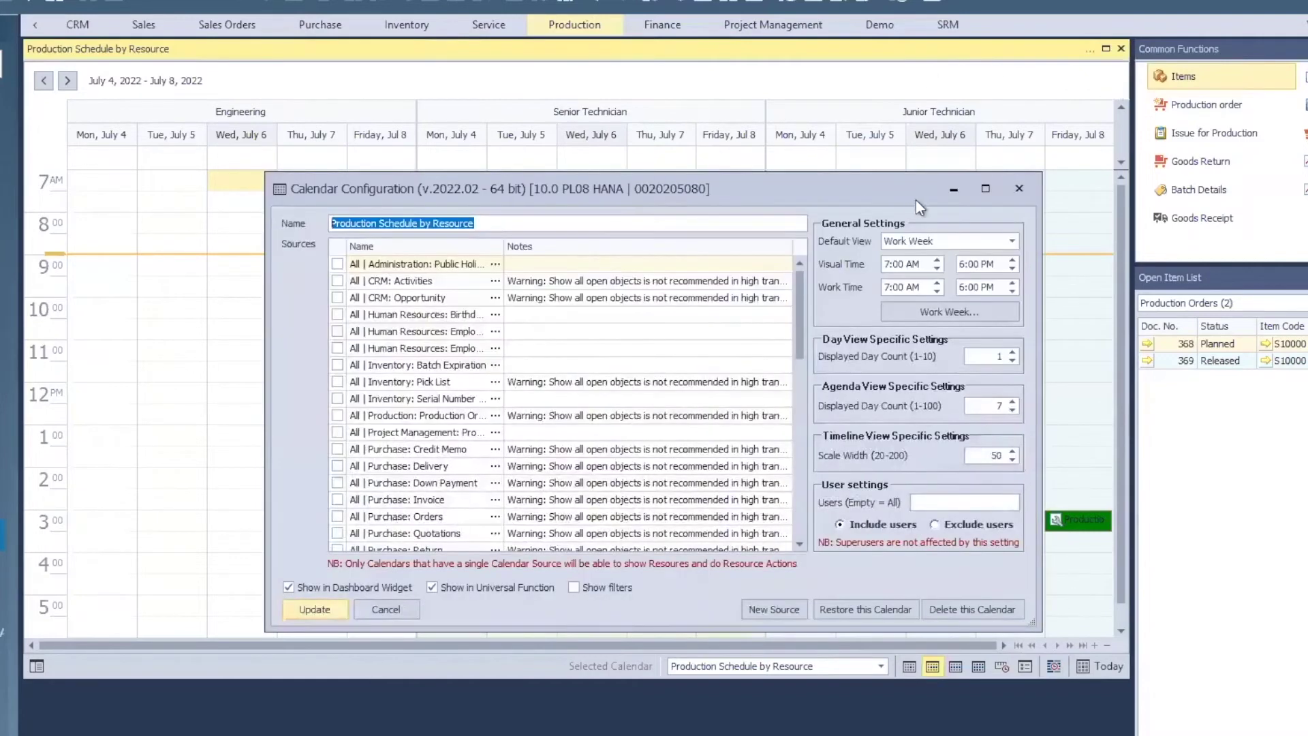
{"action": "left_click", "coordinate": [985, 190]}
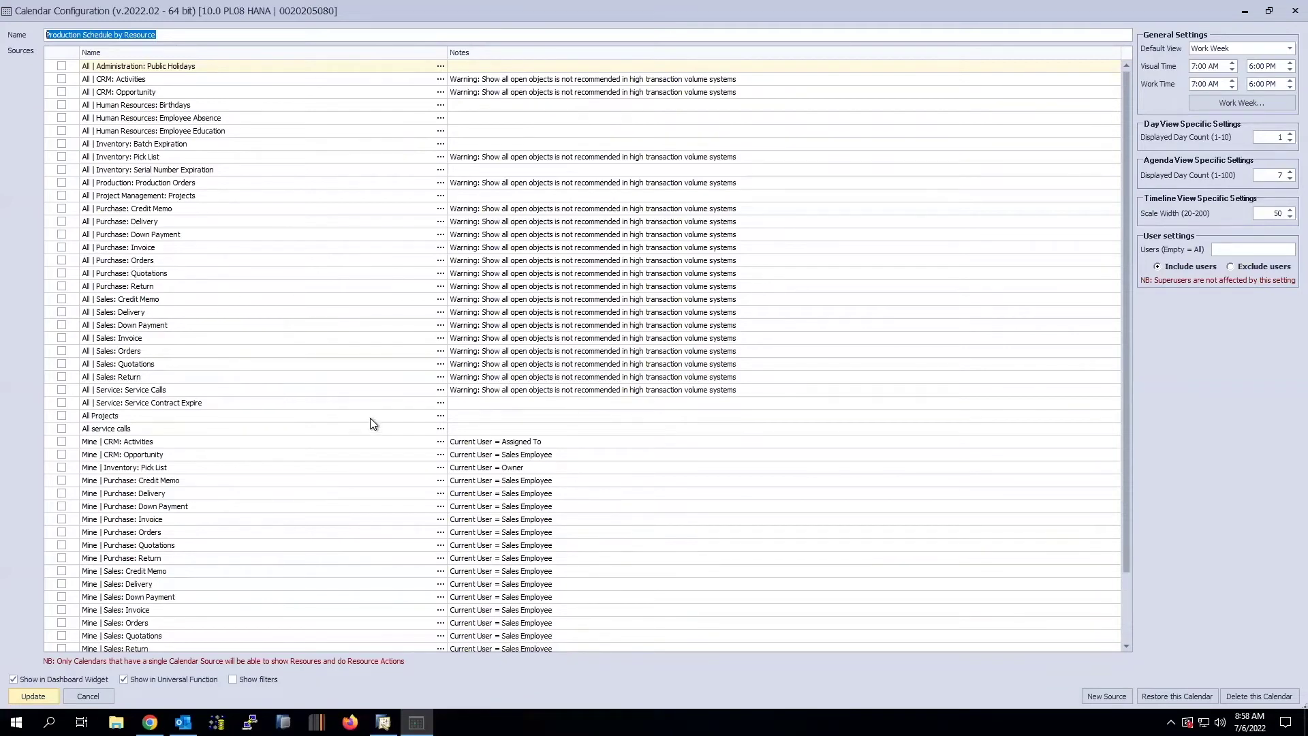
Open the calendar's Resource Schedule source and examine its SQL query through to the end.
{"action": "scroll", "coordinate": [419, 462], "scroll_direction": "down", "scroll_amount": 2}
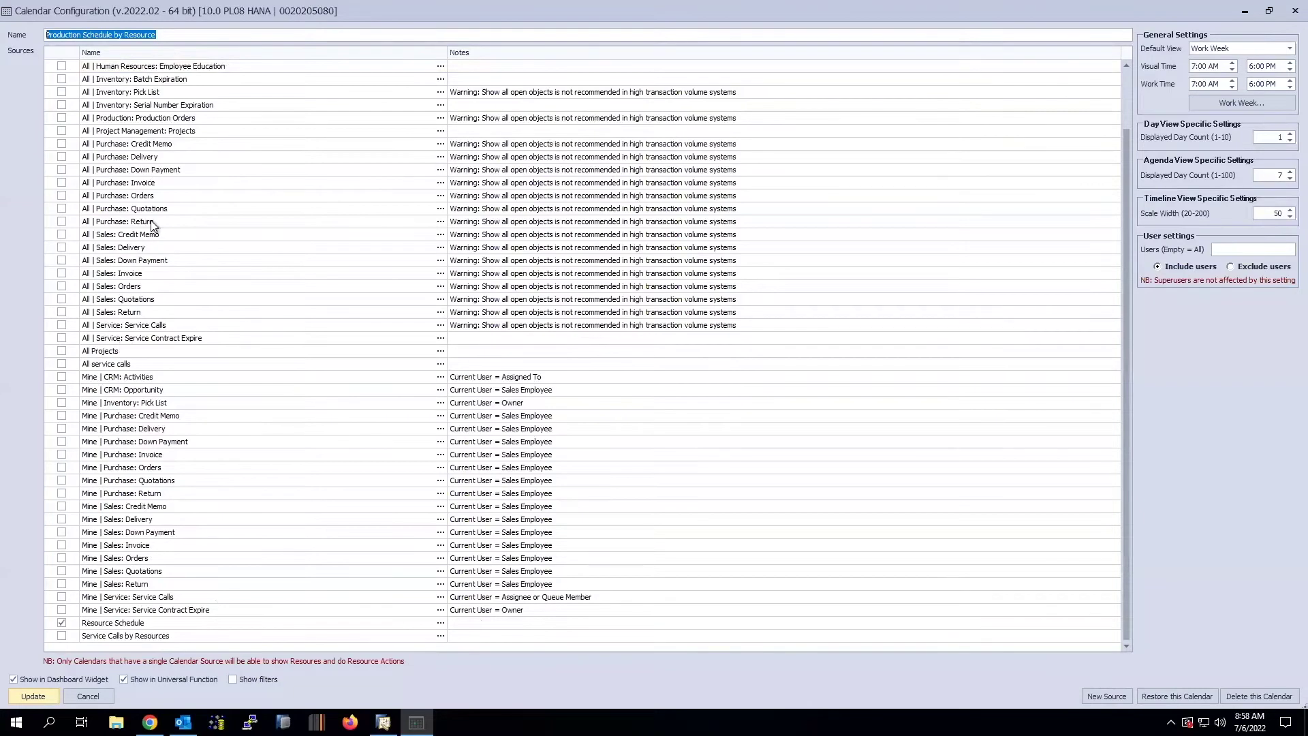
{"action": "left_click", "coordinate": [441, 623]}
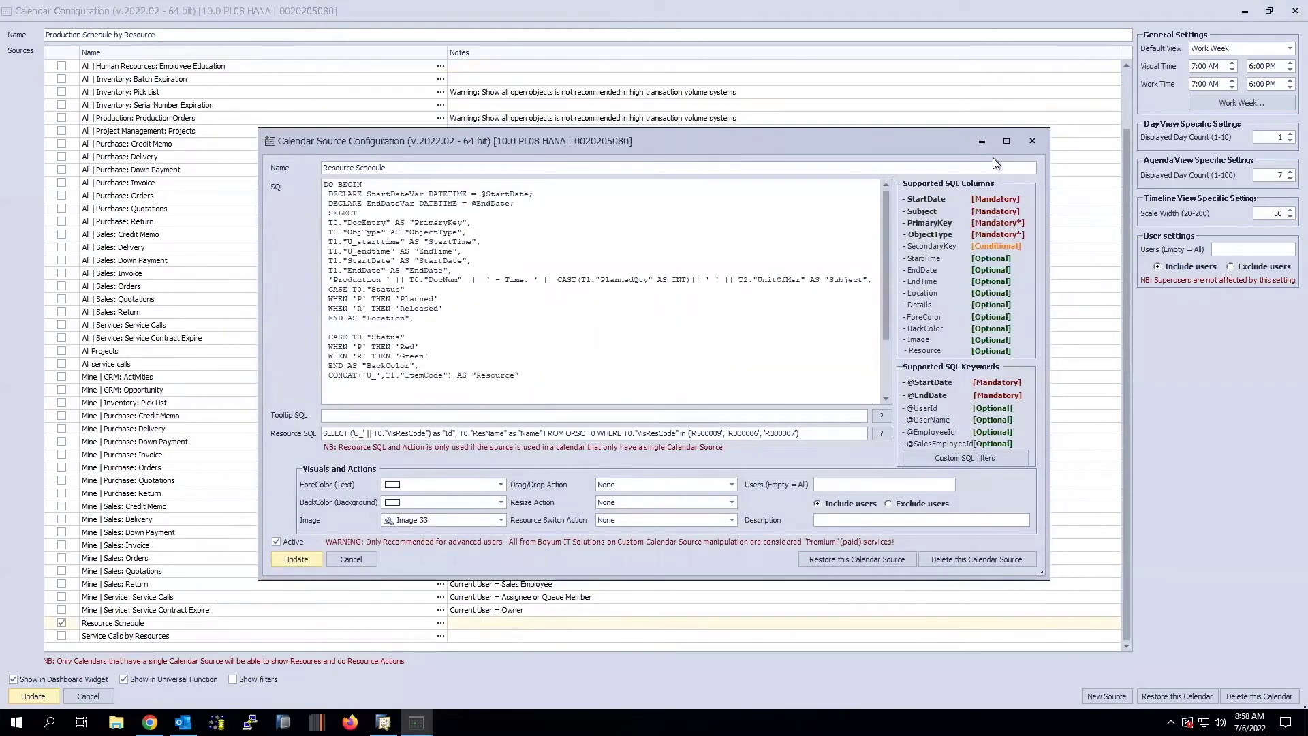
{"action": "left_click_drag", "start_coordinate": [885, 219], "coordinate": [892, 304]}
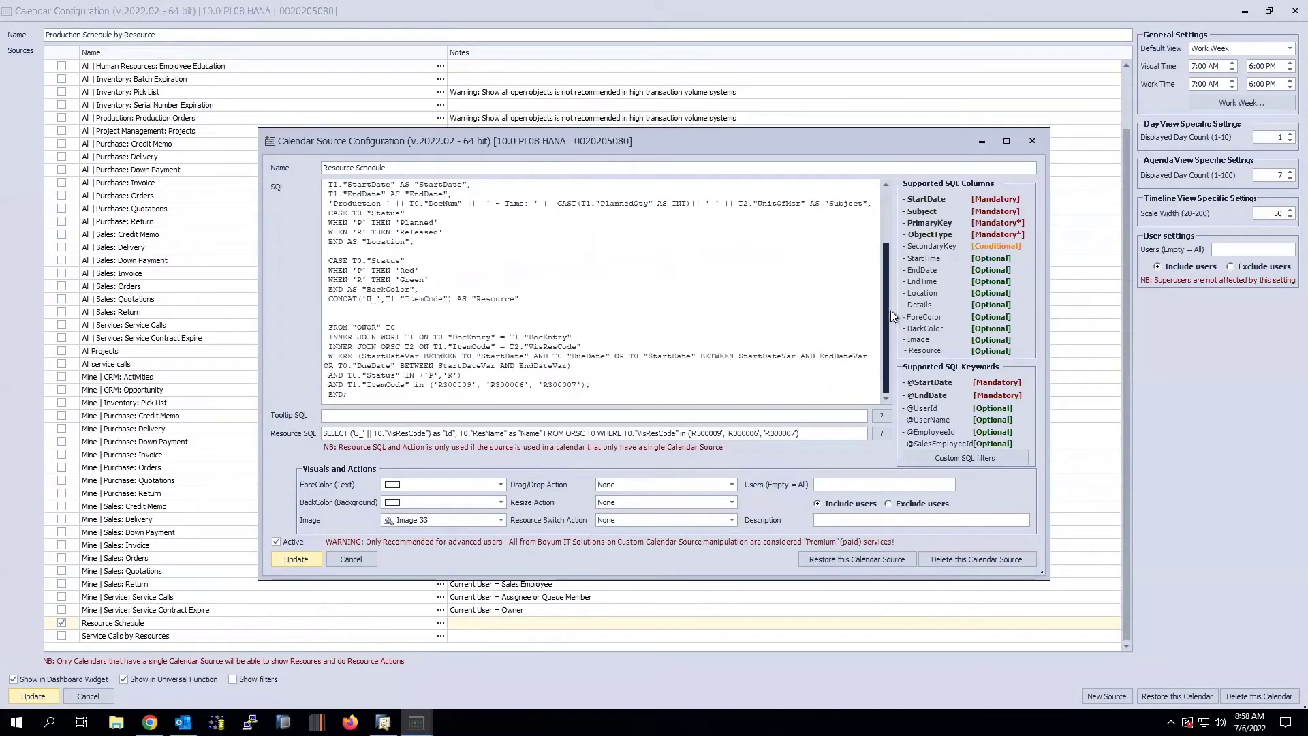
Return to the start of the Resource Schedule query, then close the source and calendar configurations without changes.
{"action": "left_click_drag", "start_coordinate": [884, 256], "coordinate": [803, 199]}
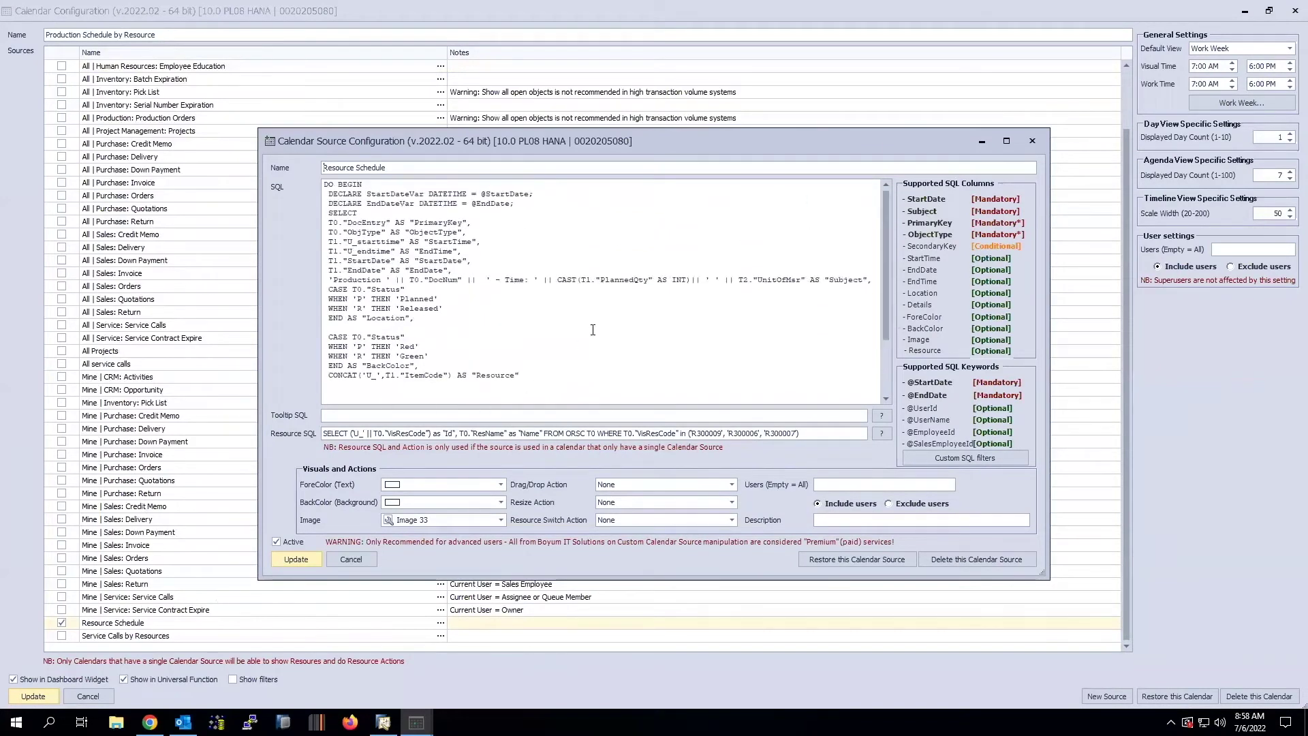
{"action": "left_click", "coordinate": [1032, 140]}
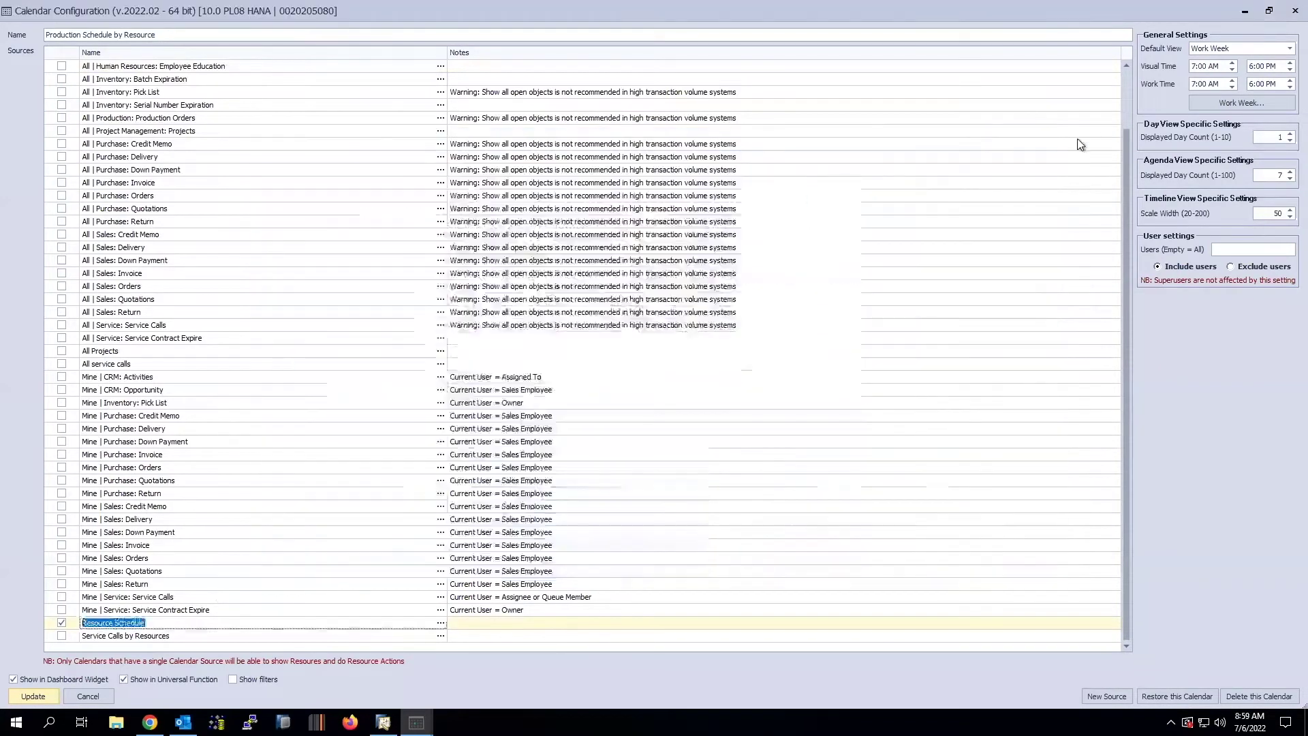
{"action": "left_click", "coordinate": [1294, 11]}
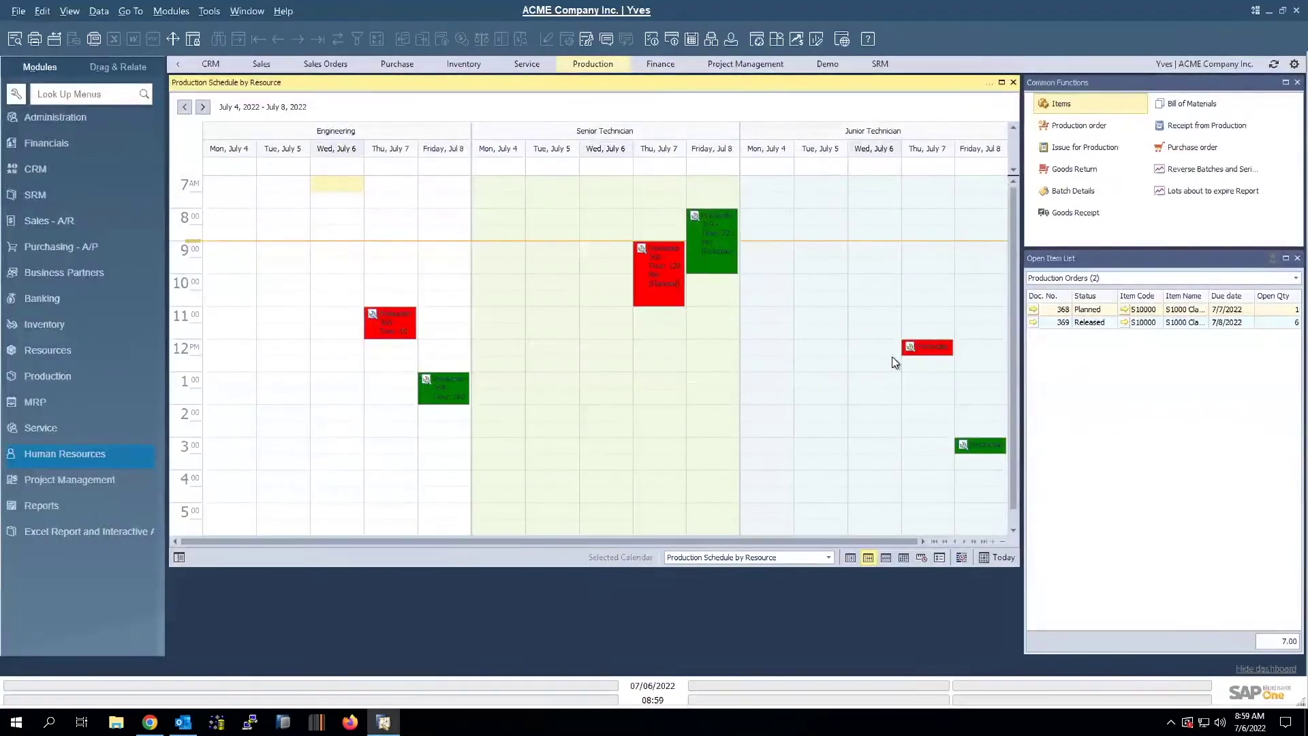
Show the Production Planning calendar and move the planned production order from July 7 to Wednesday, July 13.
{"action": "left_click", "coordinate": [829, 557]}
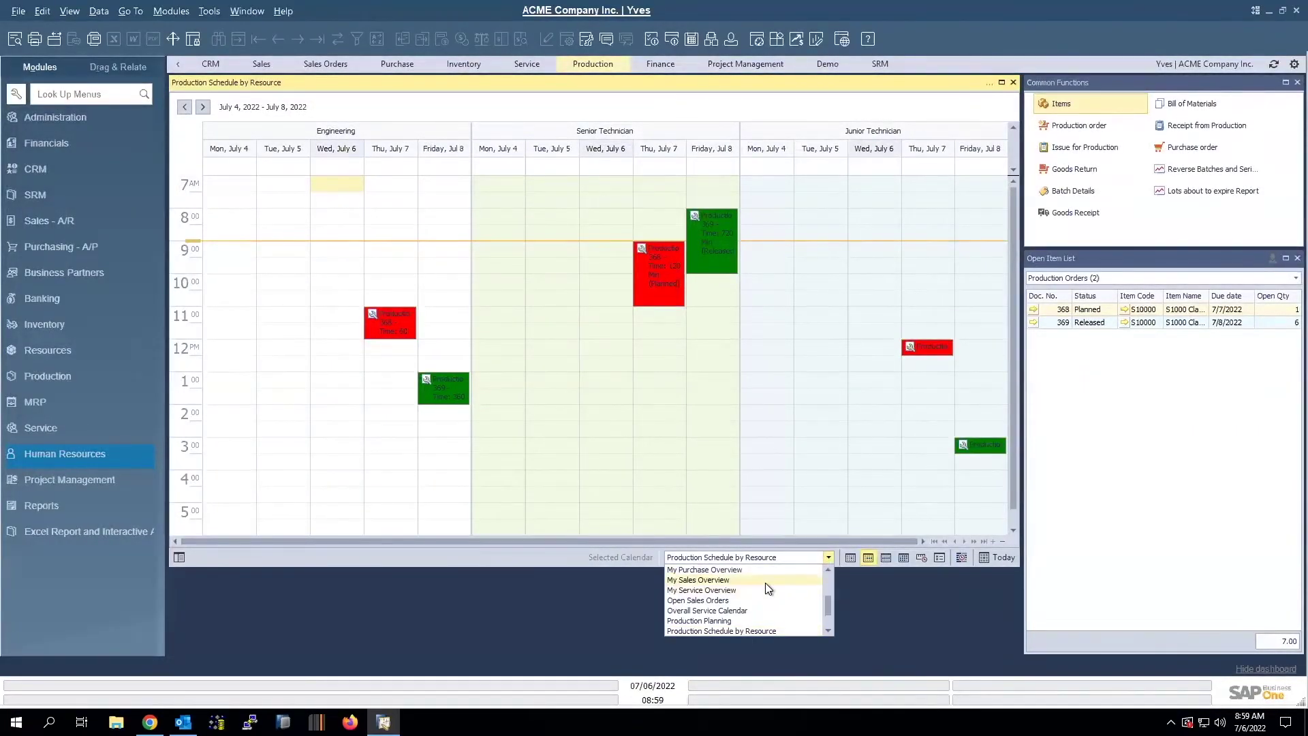
{"action": "left_click", "coordinate": [722, 622]}
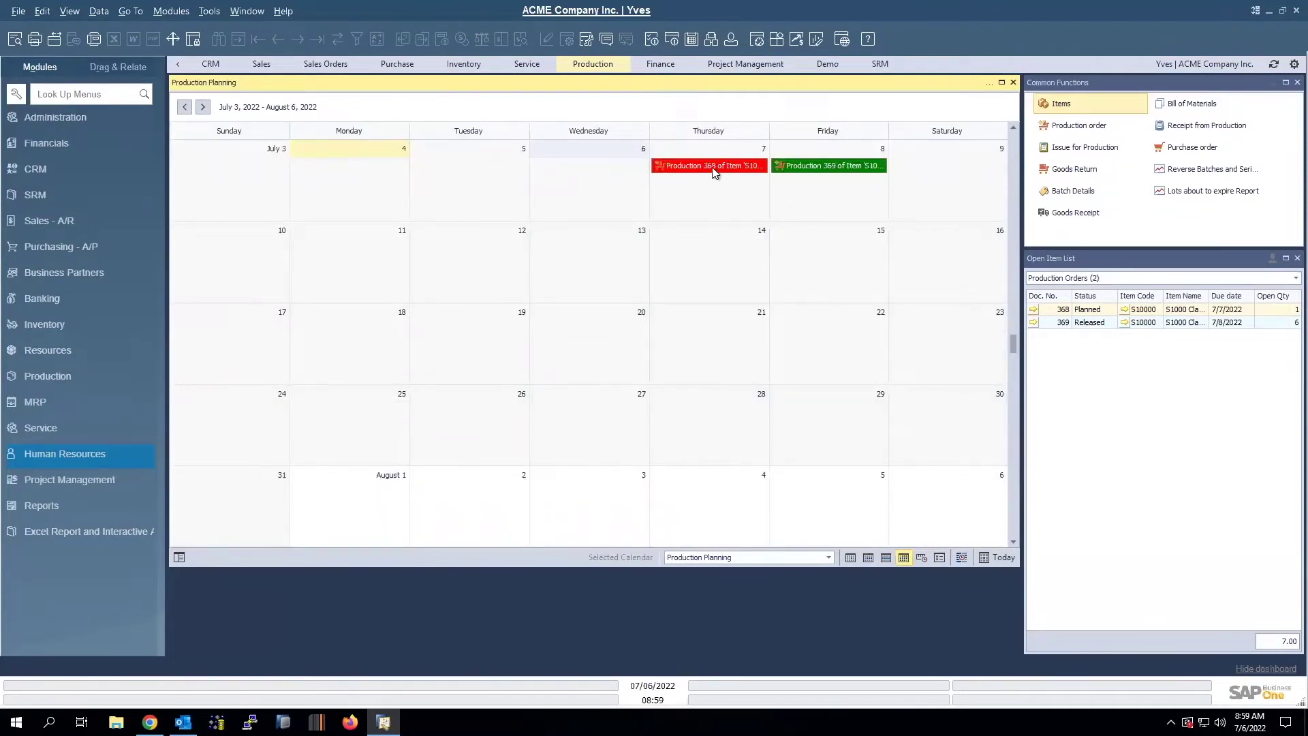
{"action": "left_click_drag", "start_coordinate": [714, 167], "coordinate": [594, 248]}
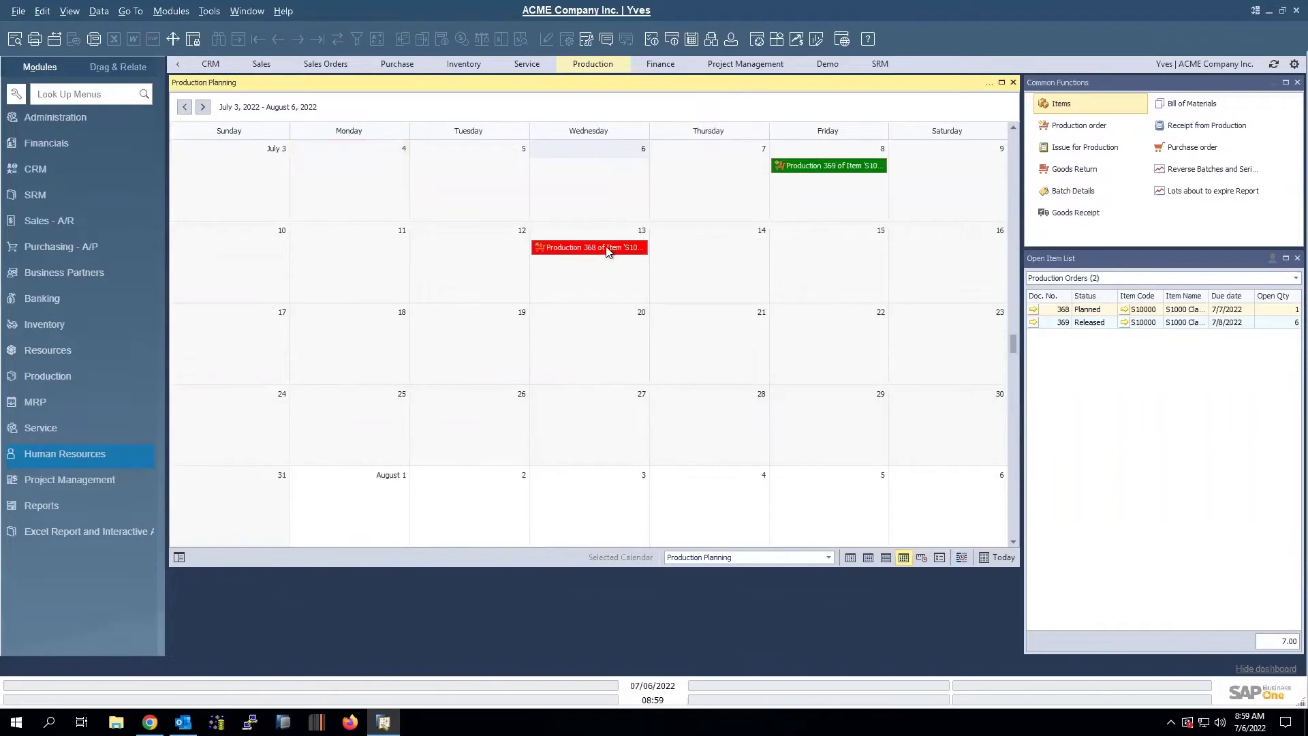
{"action": "mouse_move", "coordinate": [603, 250]}
Show the Production Schedule by Resource calendar again and check the rescheduled production order for the week of July 11.
{"action": "left_click", "coordinate": [828, 557]}
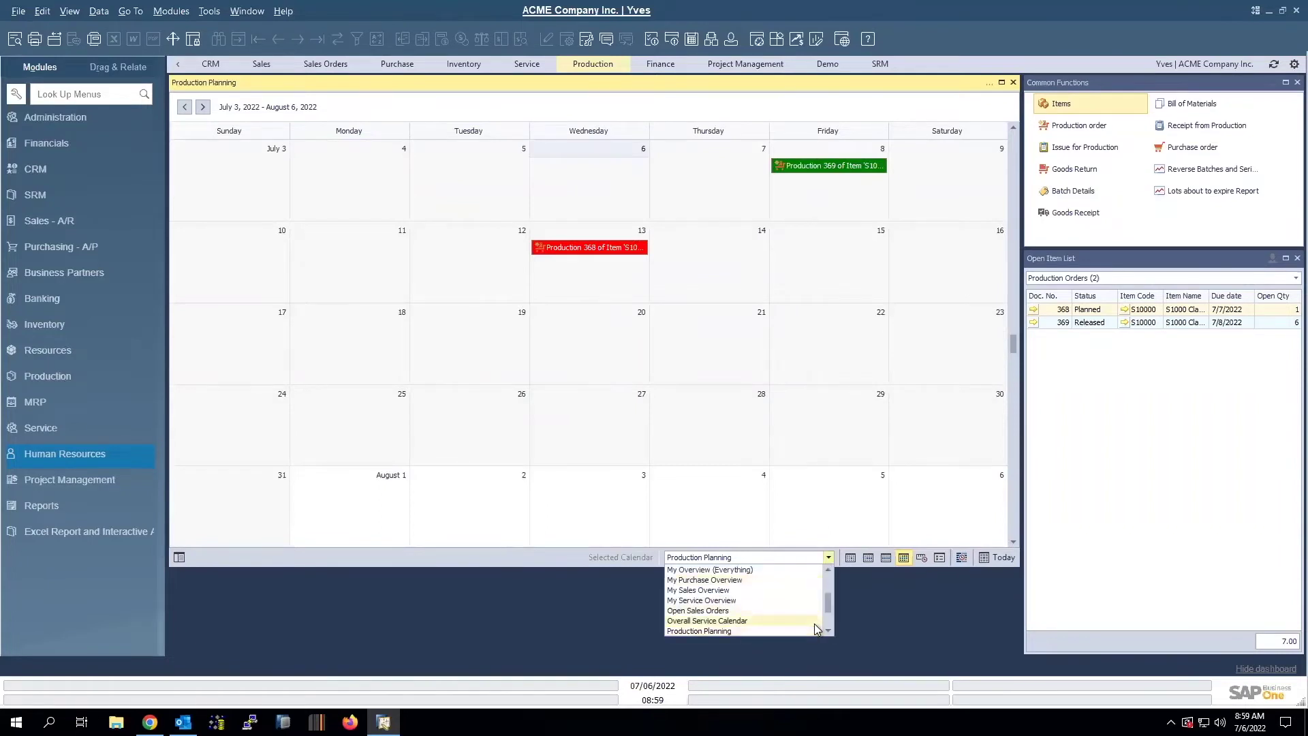
{"action": "left_click_drag", "start_coordinate": [831, 603], "coordinate": [830, 616]}
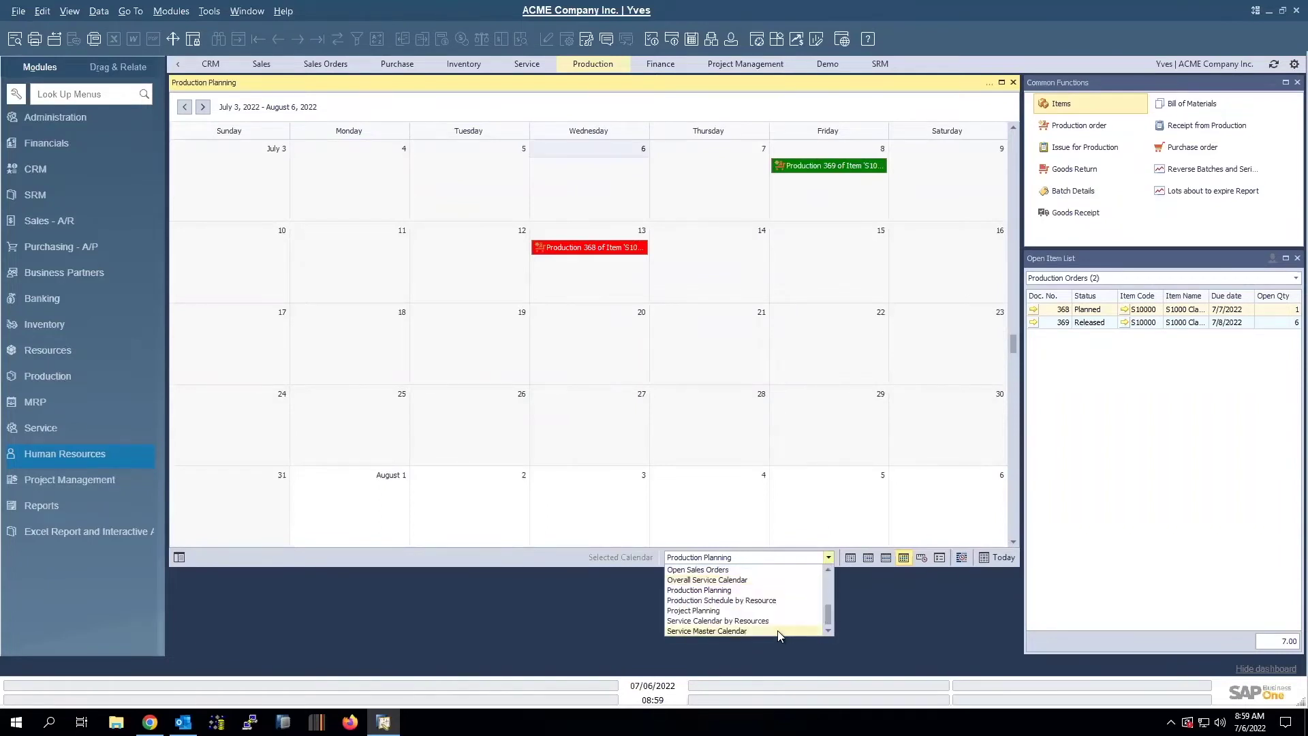
{"action": "left_click", "coordinate": [750, 600]}
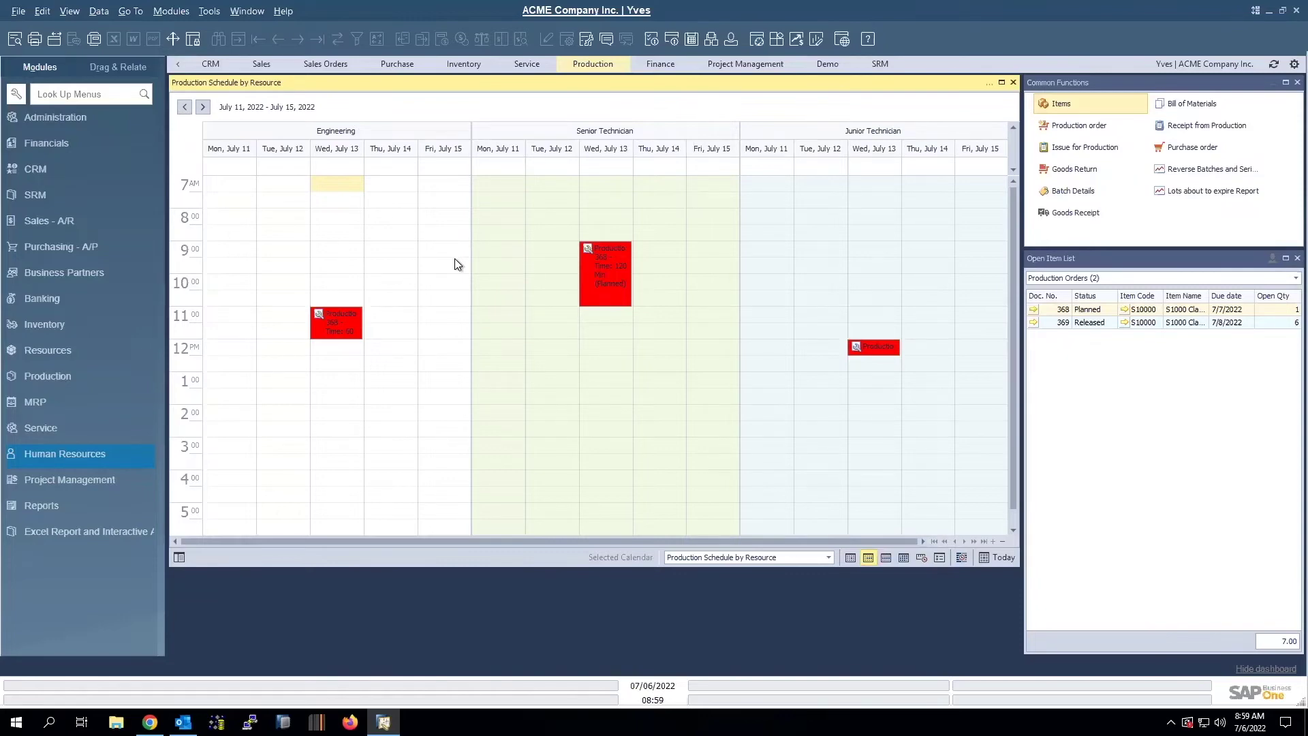
On the CRM cockpit's opportunity board, view the "FW: Request for Quotation" opportunity's details and move "New Hospital department" to the Negotiation stage.
{"action": "left_click", "coordinate": [213, 64]}
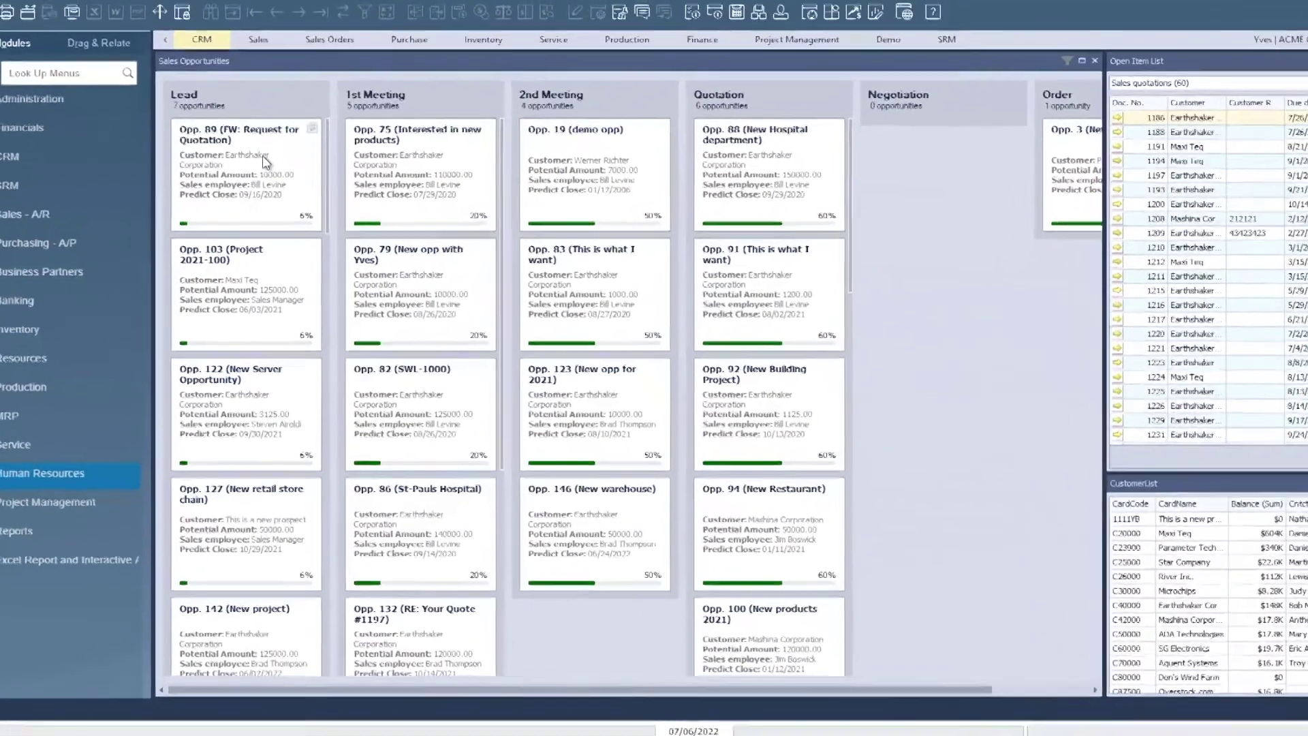
{"action": "left_click", "coordinate": [263, 169]}
{"action": "double_click", "coordinate": [330, 158]}
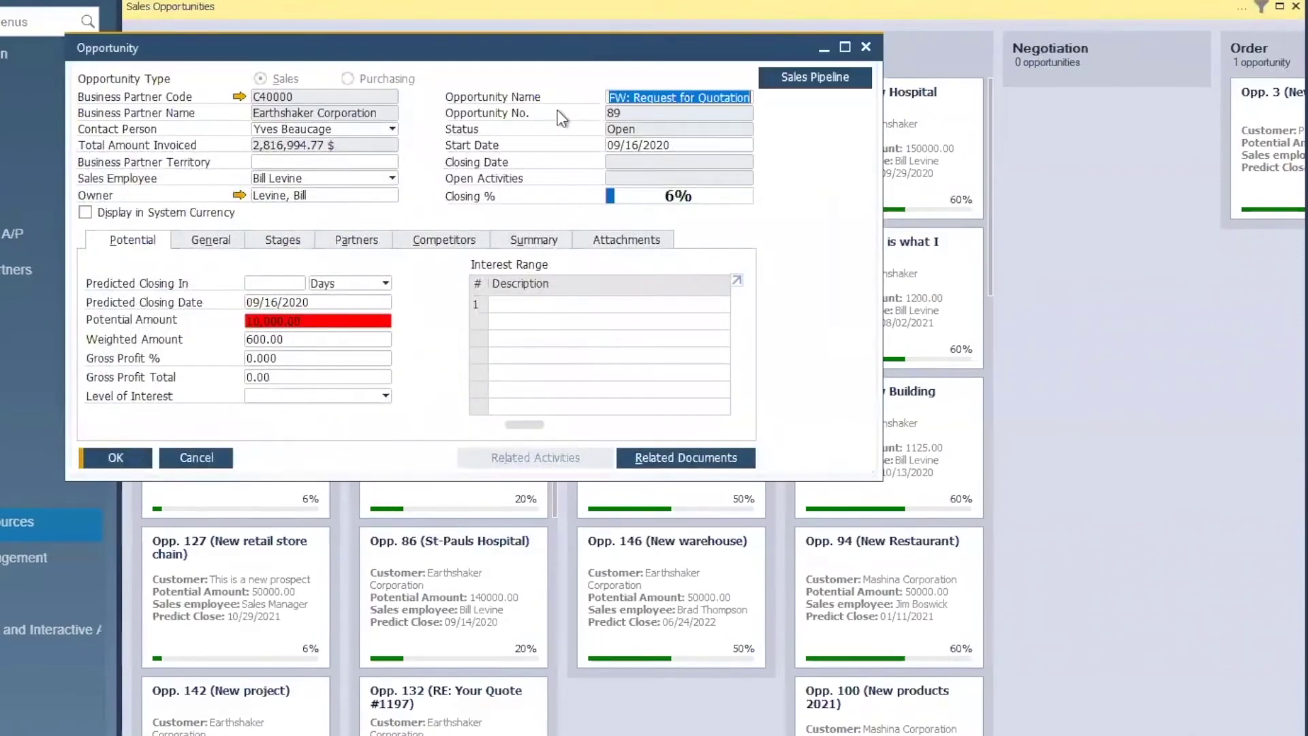
{"action": "left_click", "coordinate": [210, 458]}
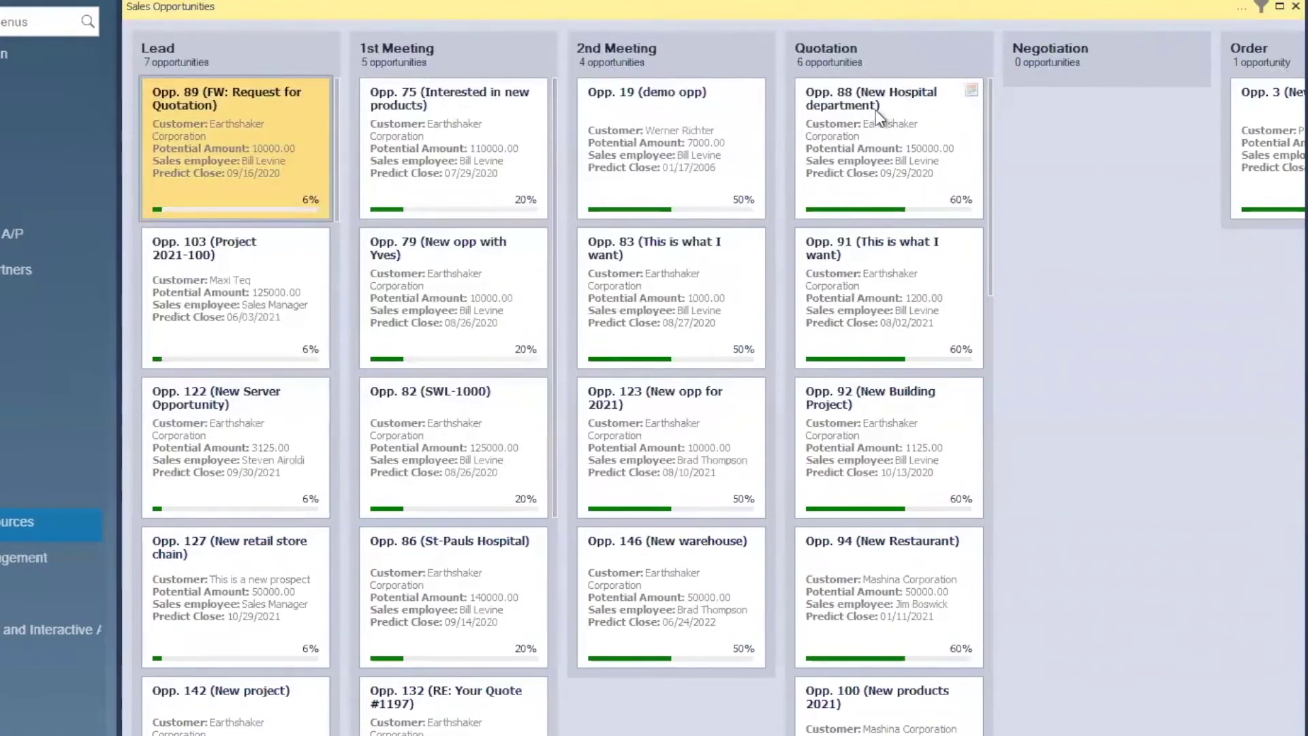
{"action": "left_click_drag", "start_coordinate": [876, 109], "coordinate": [1096, 154]}
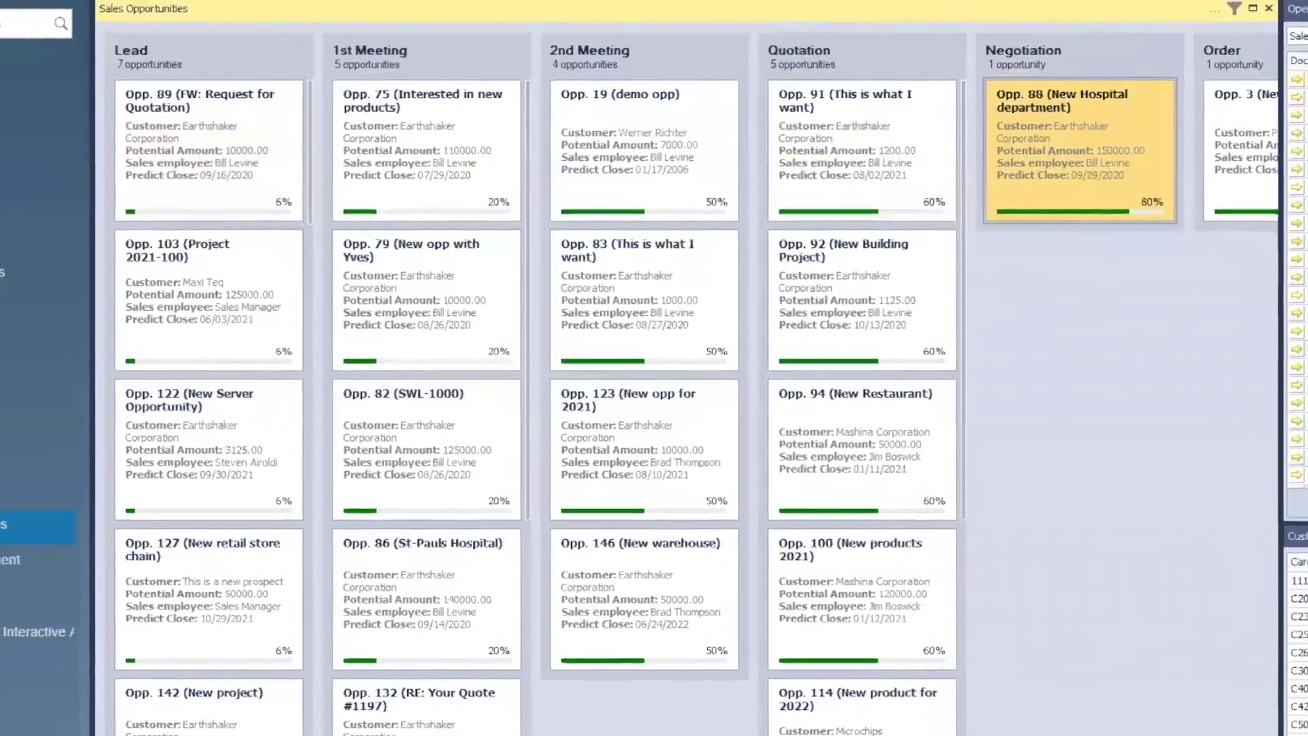
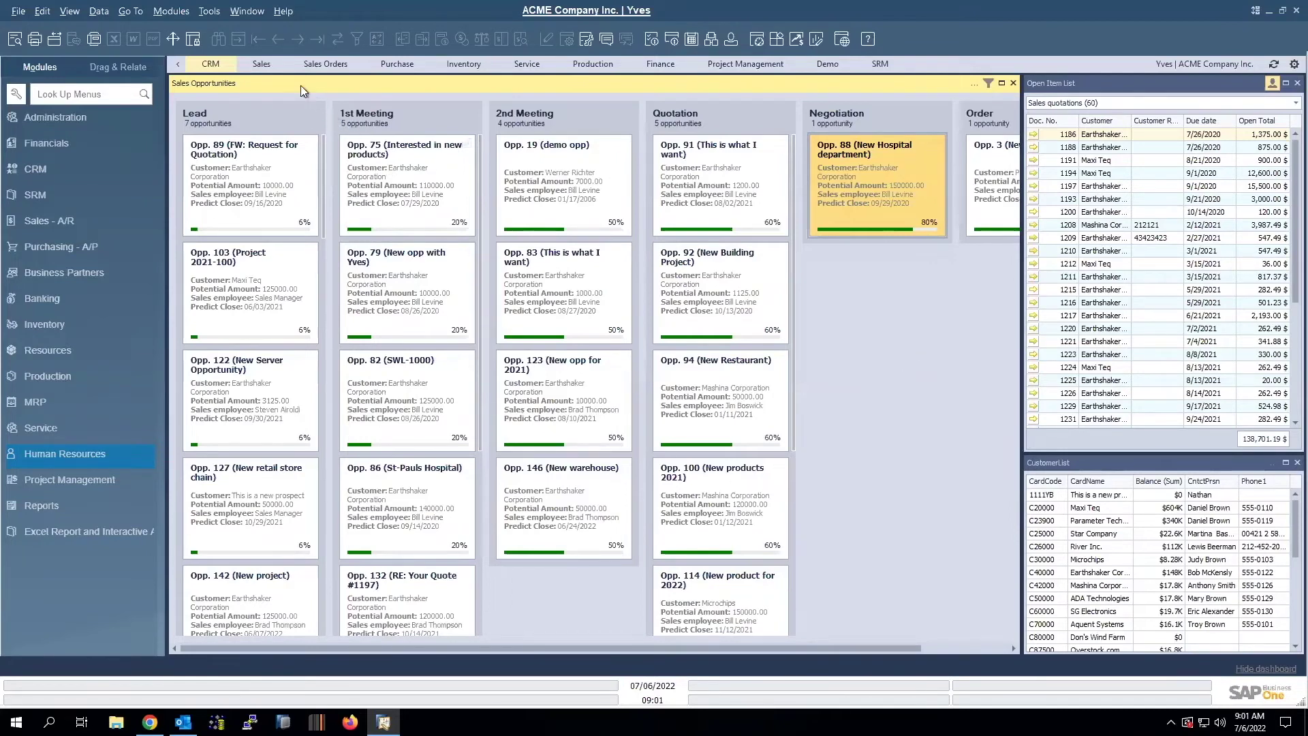
Start a new sales quotation from the Sales cockpit's process map for the client Earthshaker Corporation.
{"action": "left_click", "coordinate": [261, 66]}
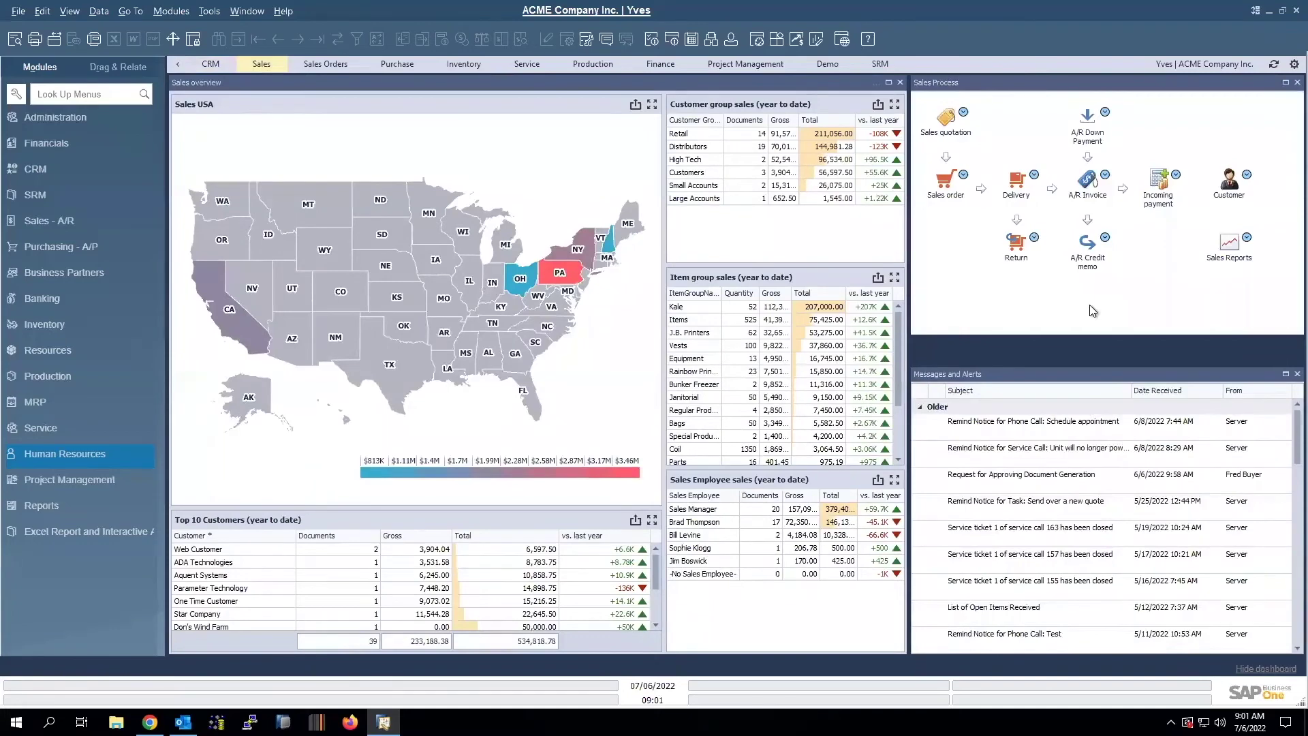
{"action": "left_click", "coordinate": [945, 122]}
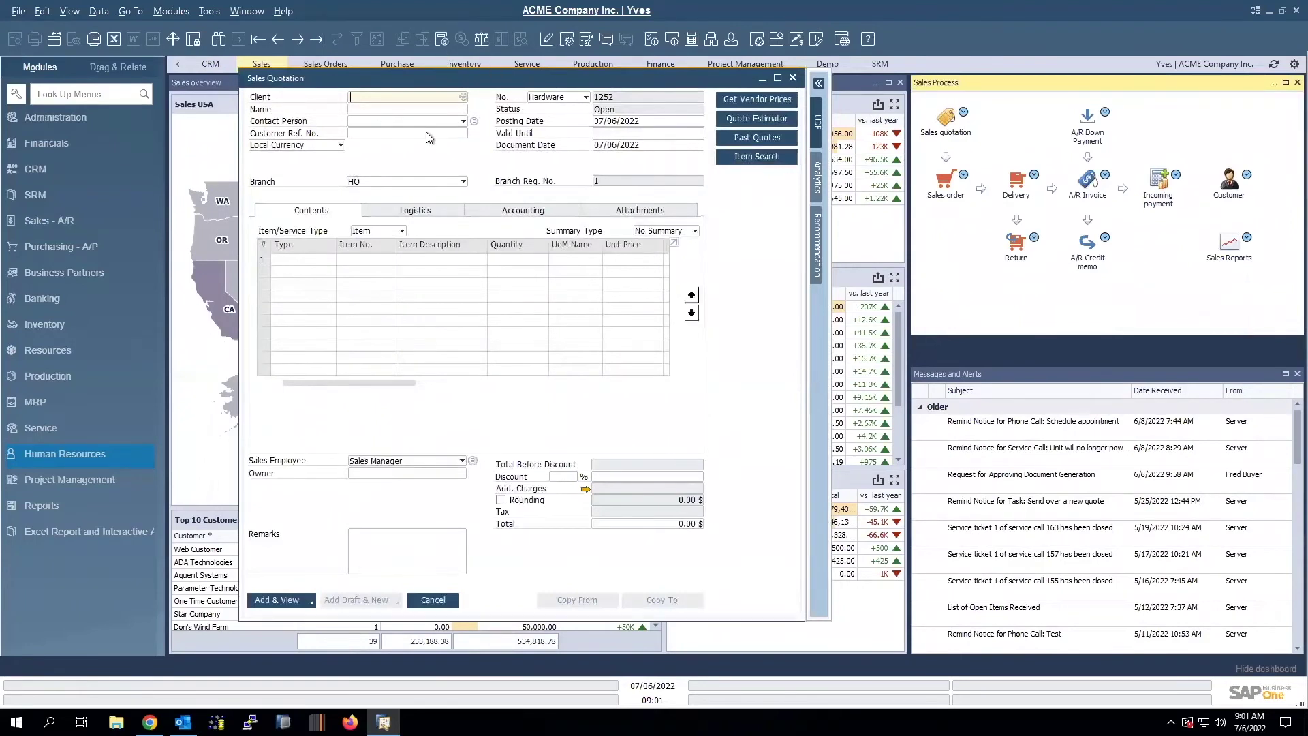
{"action": "type", "text": "C40000"}
{"action": "key", "text": "Tab"}
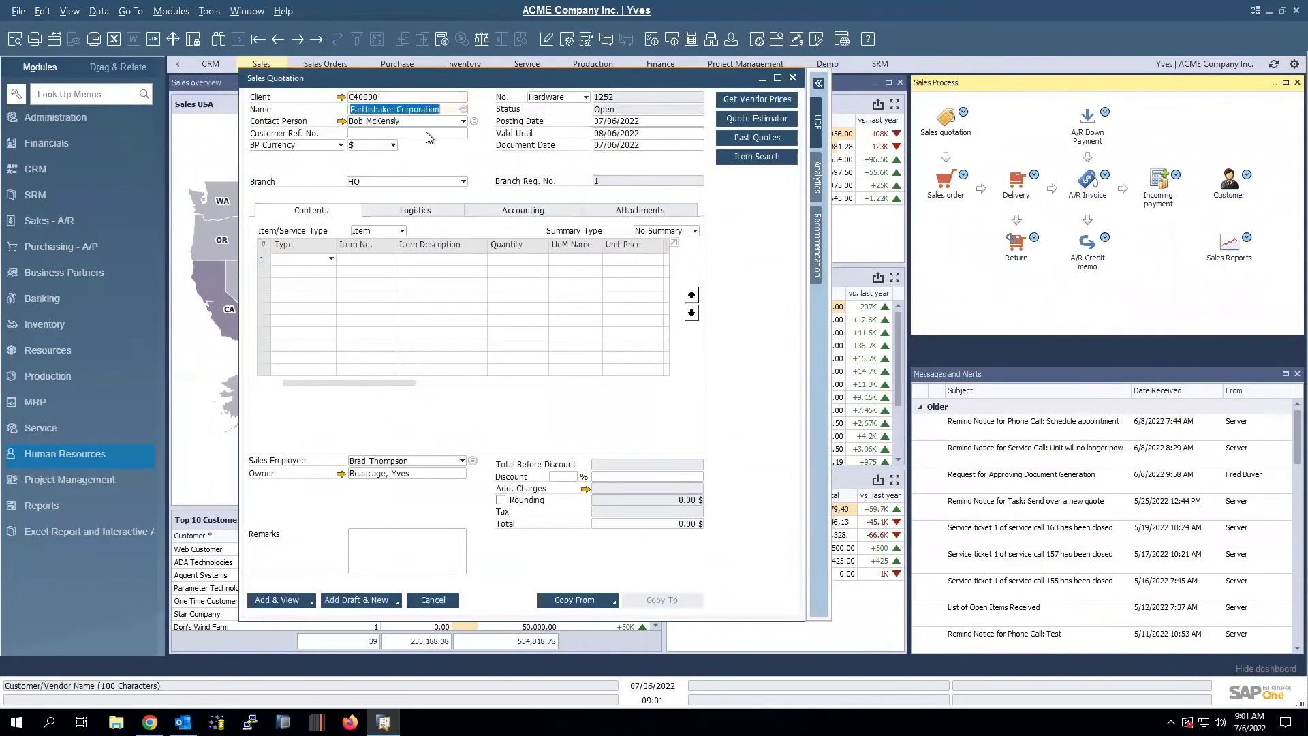
Add items C00001 Motherboard BTX and C00002 Motherboard MicroATX to the quotation and maximize its window.
{"action": "left_click", "coordinate": [357, 260]}
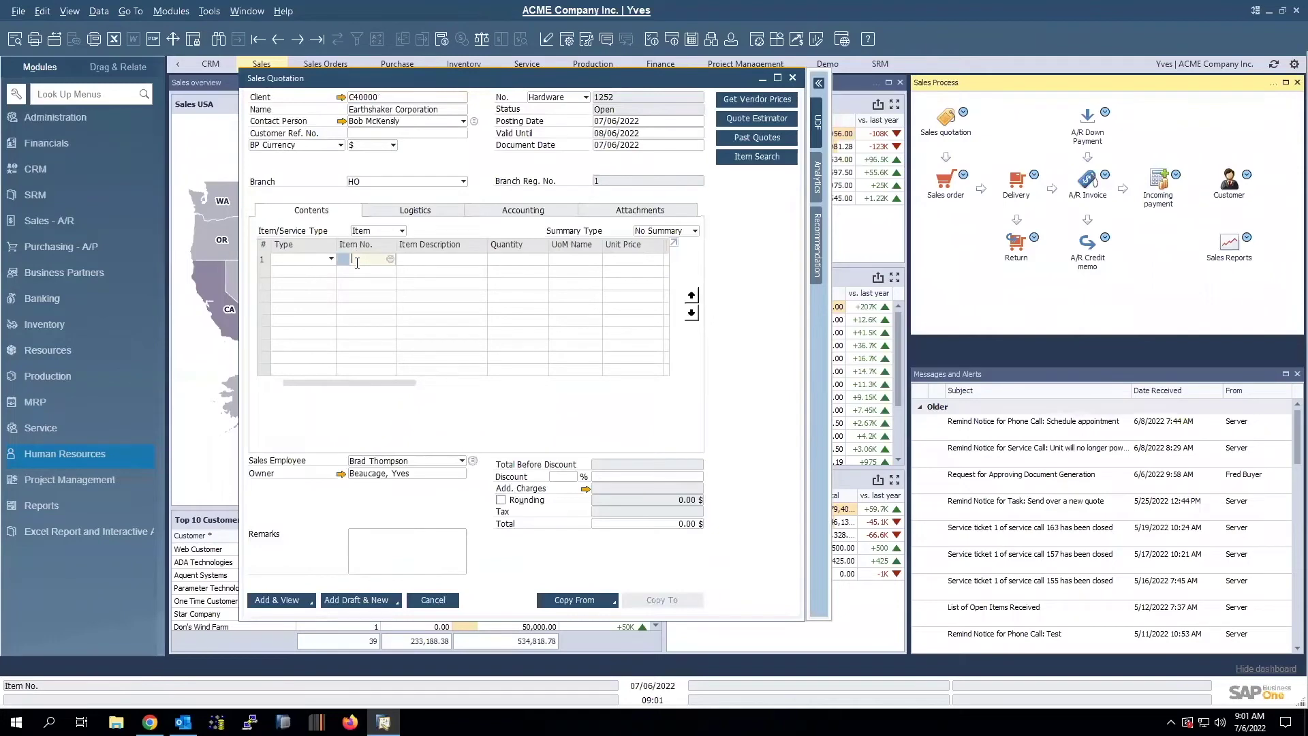
{"action": "type", "text": "c00"}
{"action": "key", "text": "Tab"}
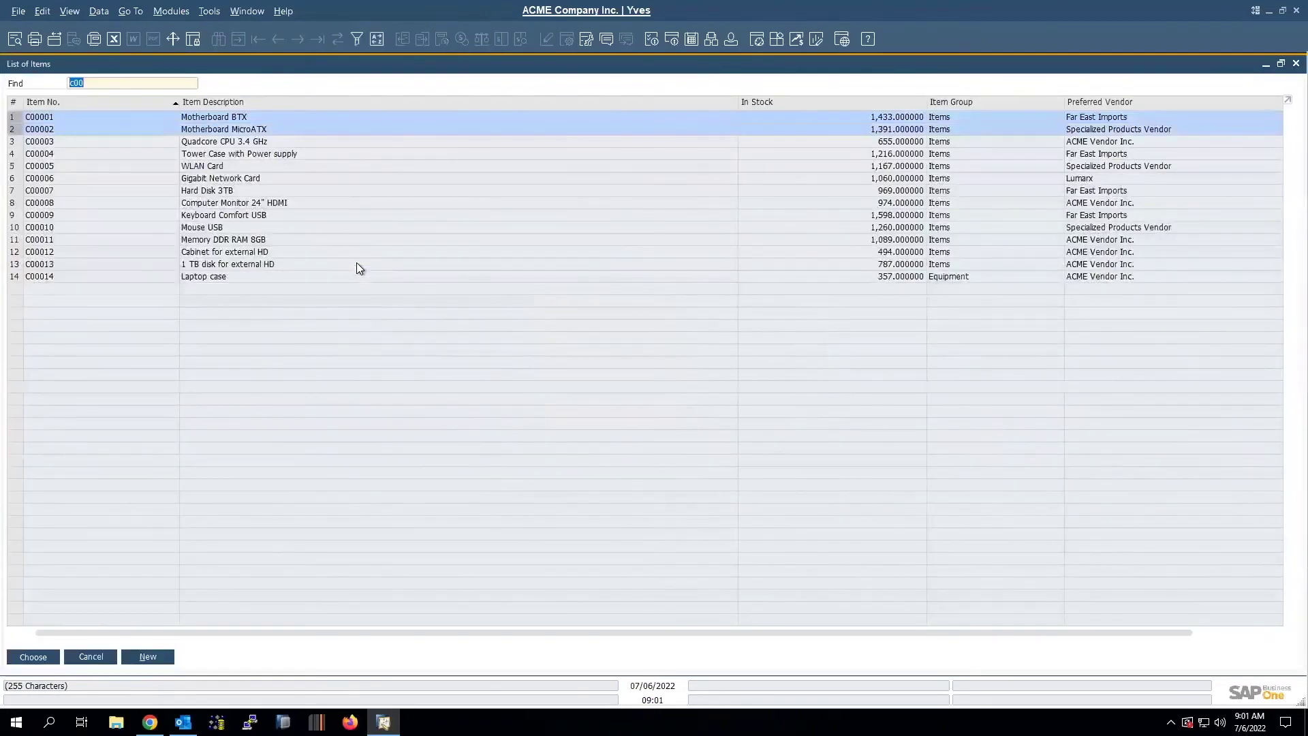
{"action": "key", "text": "Return"}
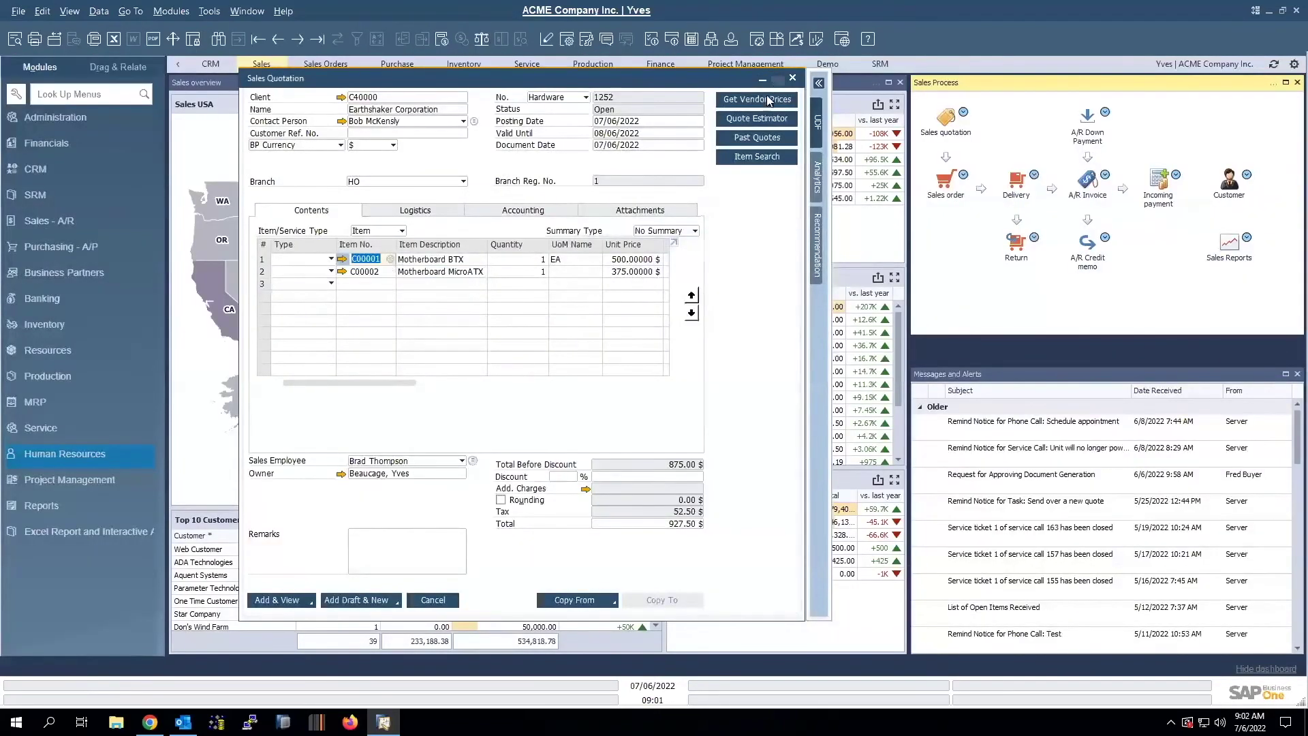
{"action": "left_click", "coordinate": [778, 79]}
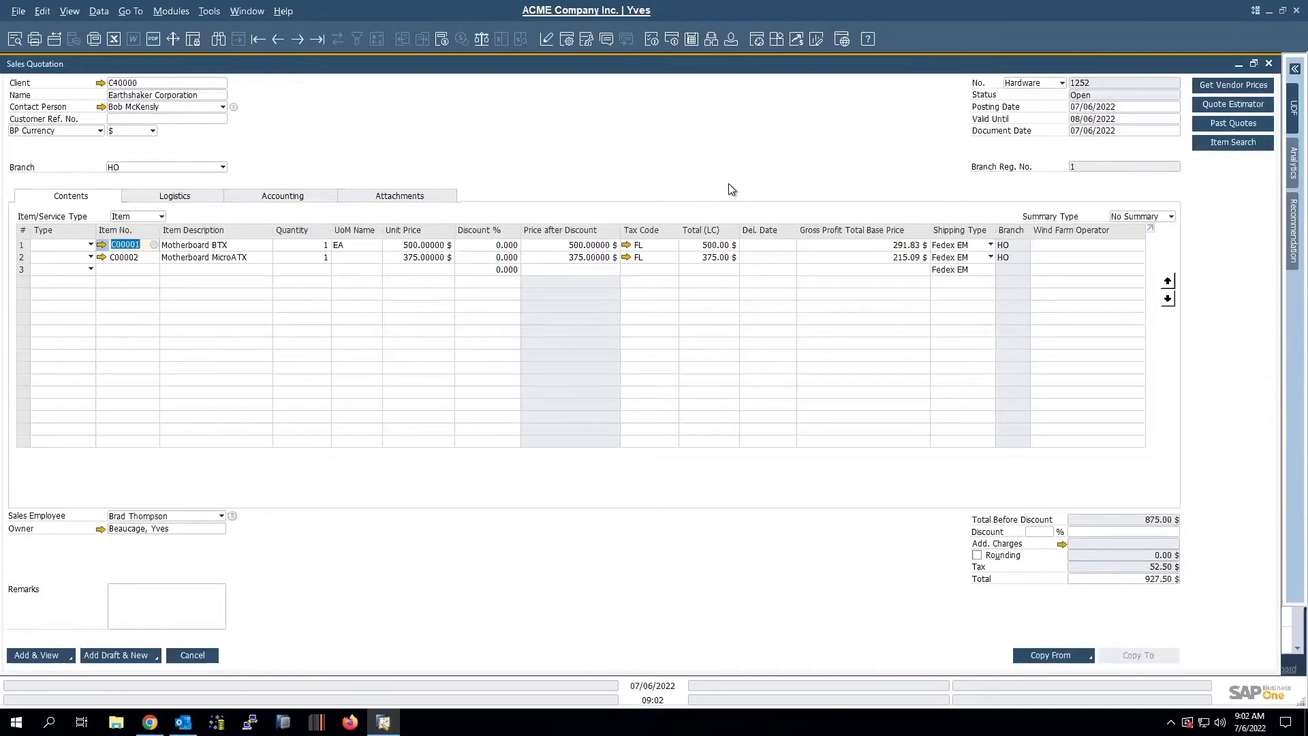
Examine the Sales Quotation print preferences per document, including the default e-mail subject and body, and close them without changes.
{"action": "left_click", "coordinate": [166, 13]}
{"action": "mouse_move", "coordinate": [181, 31]}
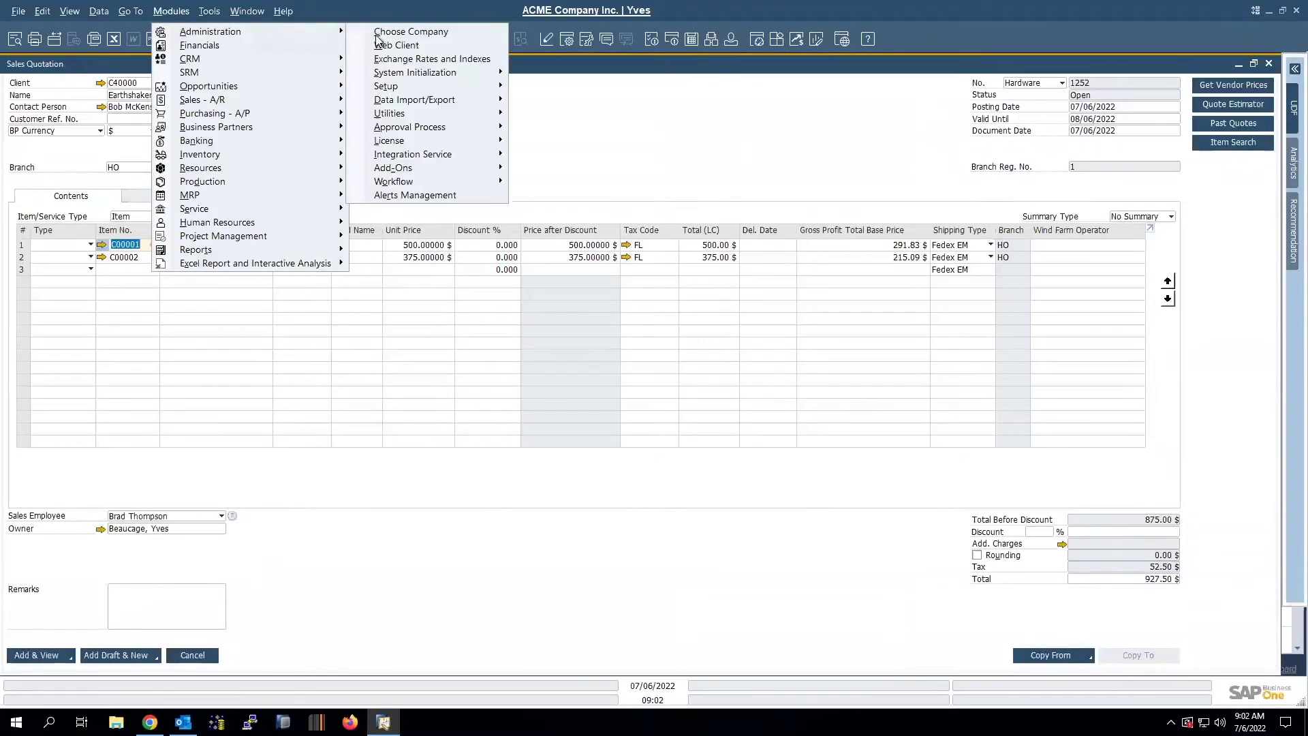
{"action": "mouse_move", "coordinate": [455, 72]}
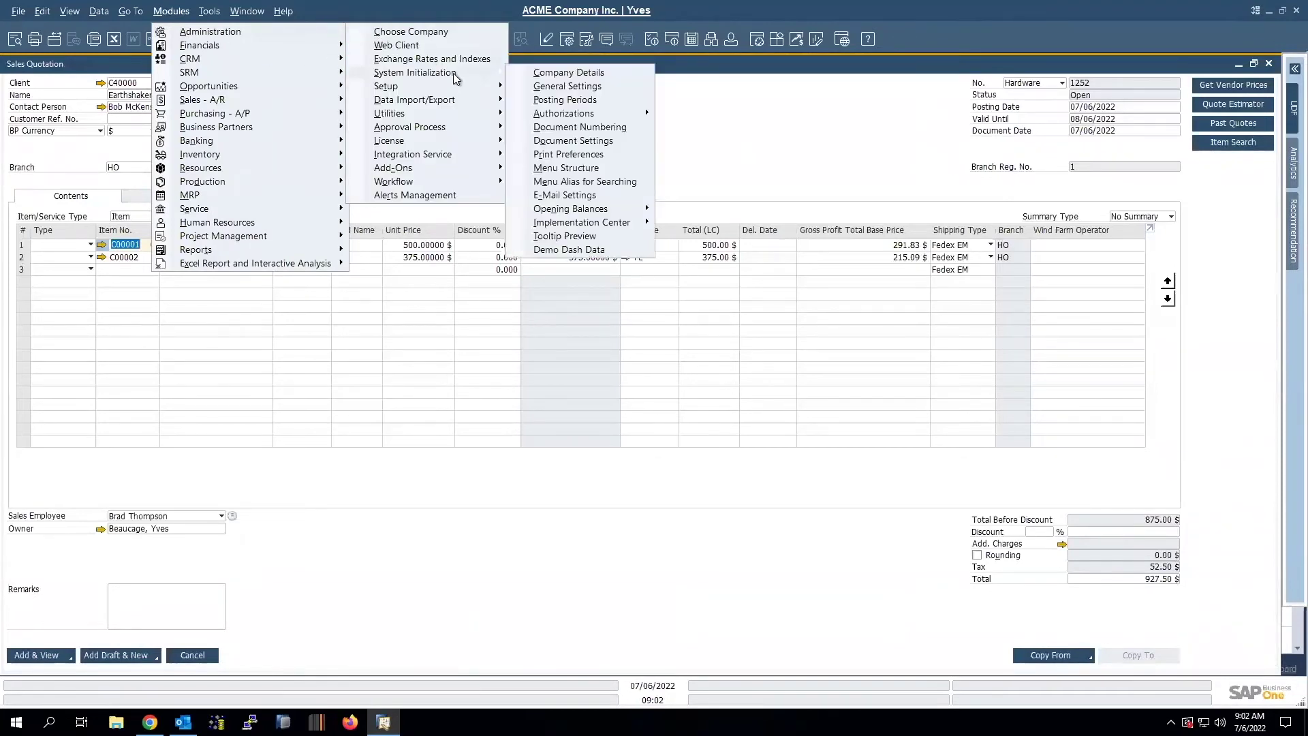
{"action": "left_click", "coordinate": [570, 154]}
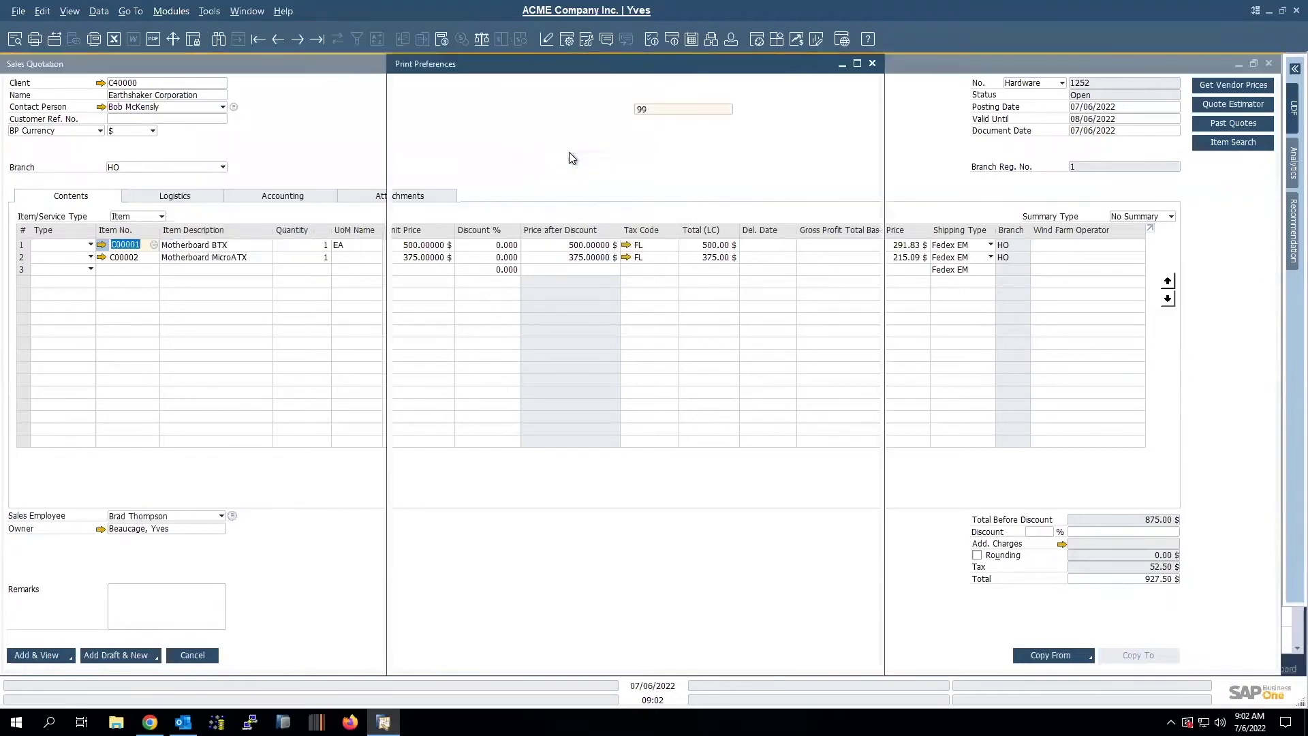
{"action": "left_click", "coordinate": [577, 88]}
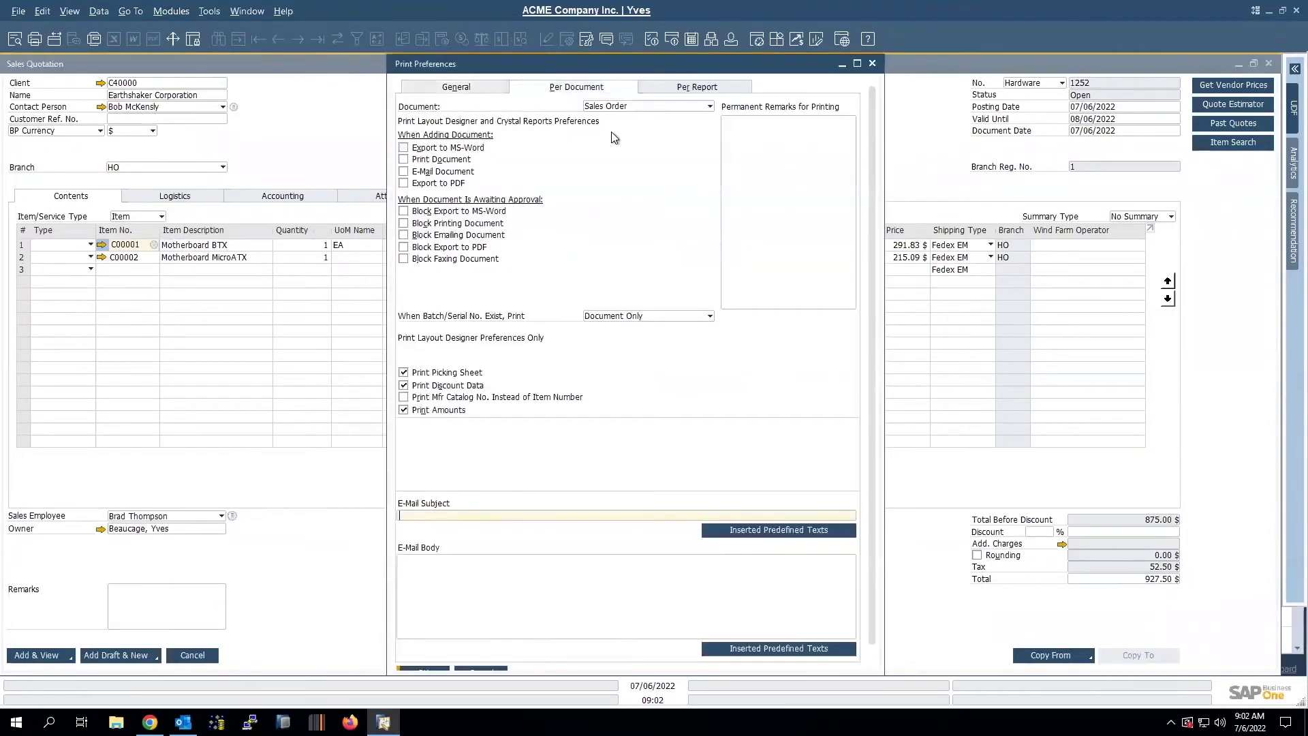
{"action": "left_click", "coordinate": [625, 109]}
{"action": "left_click", "coordinate": [635, 128]}
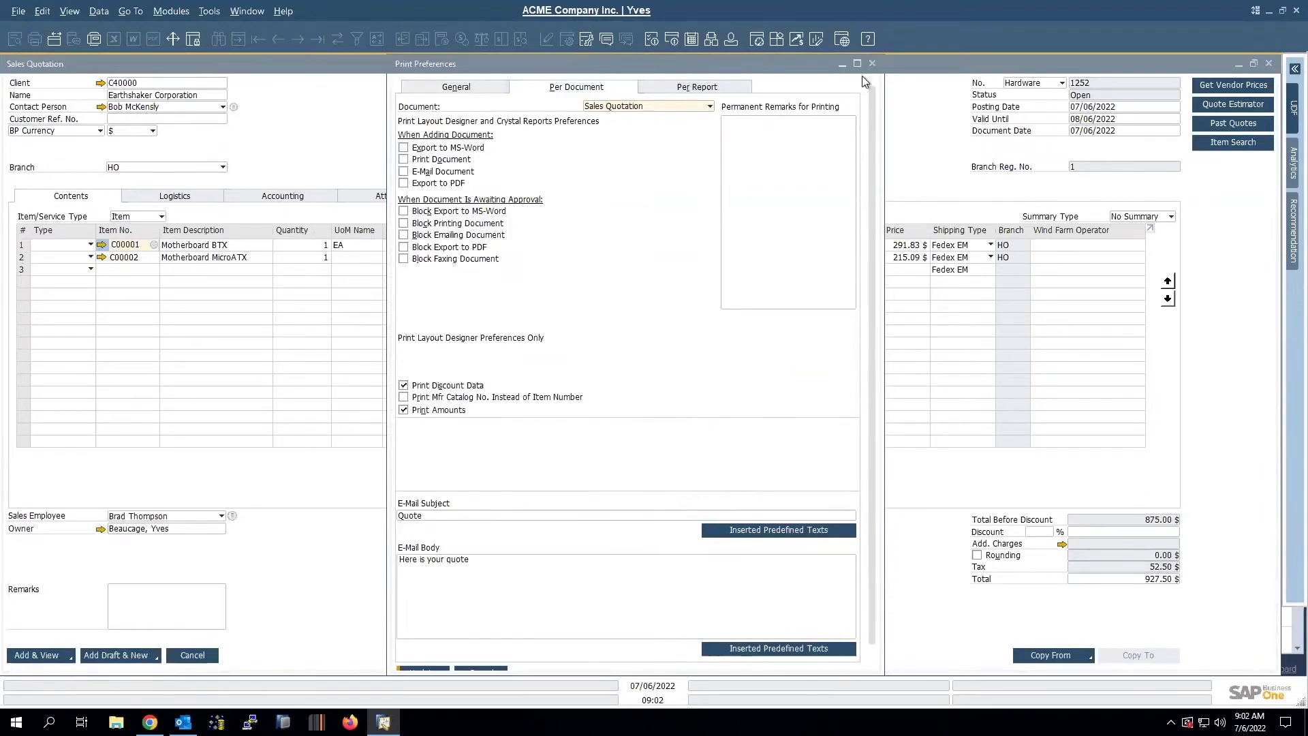
{"action": "left_click_drag", "start_coordinate": [819, 68], "coordinate": [778, 71]}
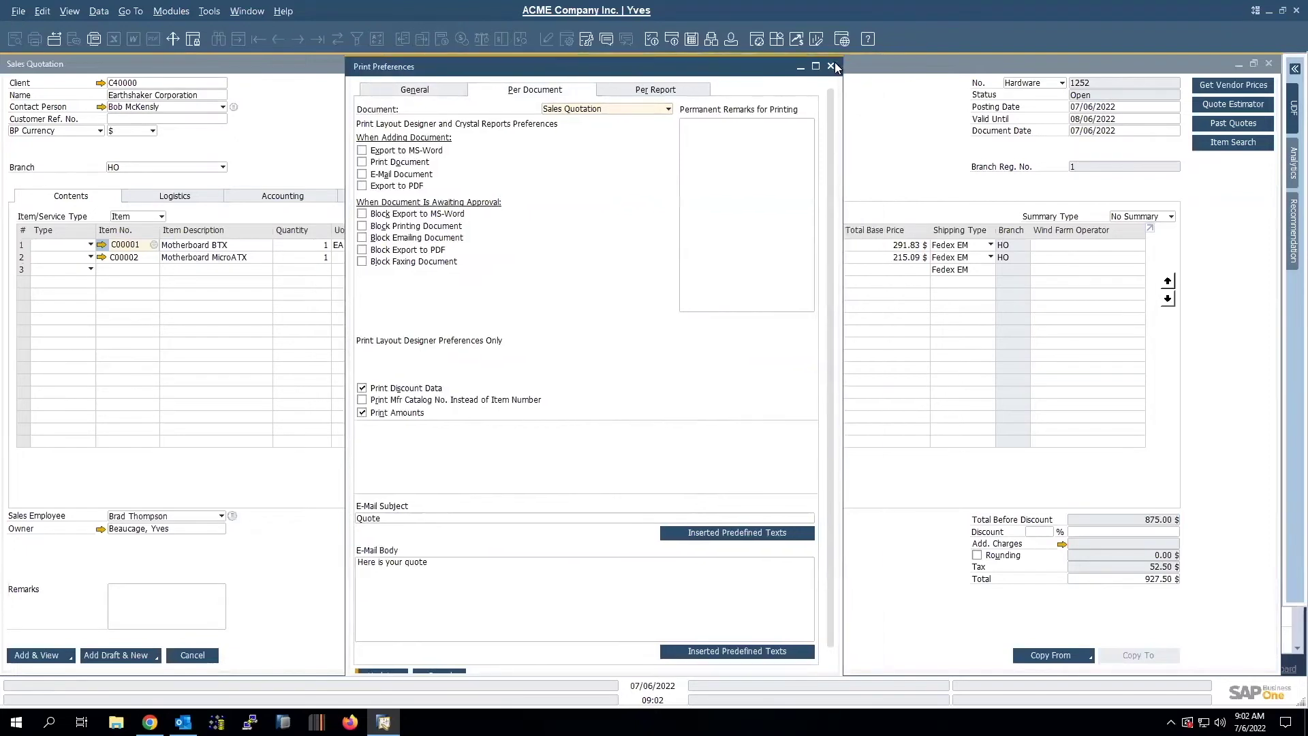
{"action": "left_click", "coordinate": [831, 67]}
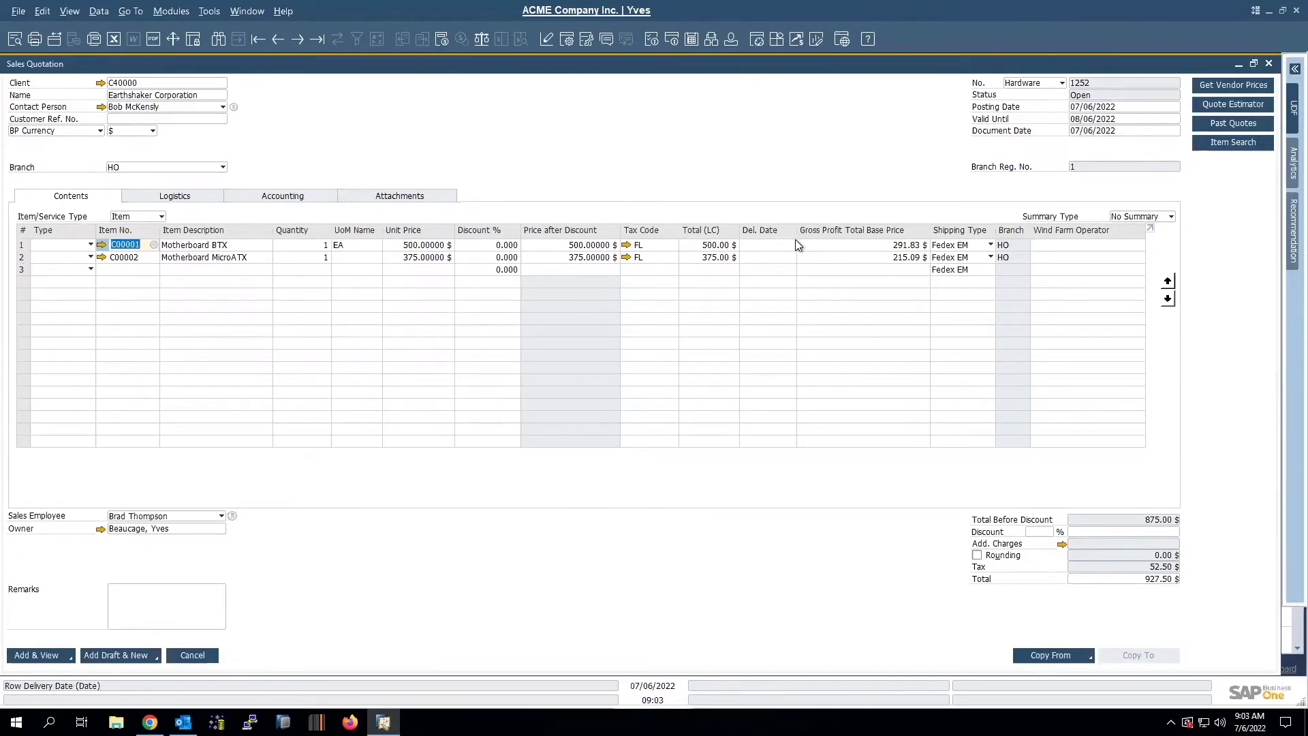
Restore the quotation window to its normal size and add the sales quotation, keeping it in view.
{"action": "double_click", "coordinate": [477, 67]}
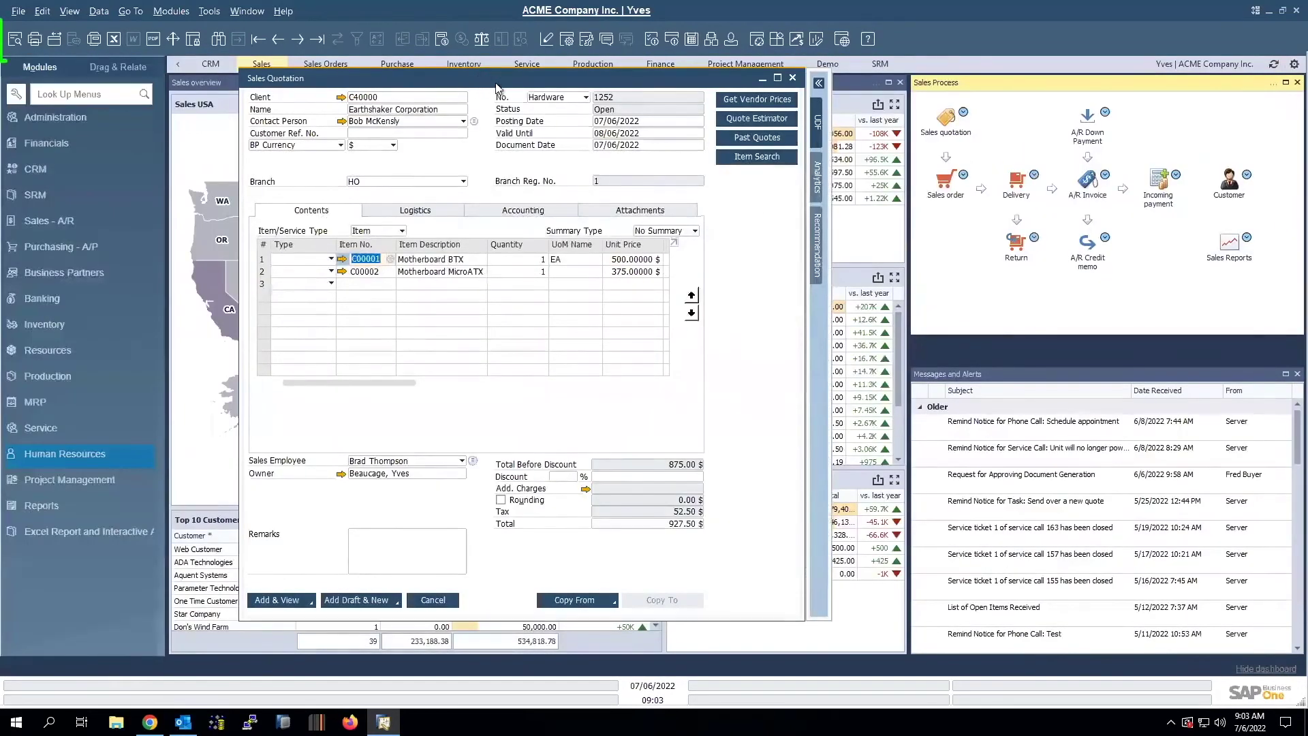
{"action": "left_click_drag", "start_coordinate": [496, 85], "coordinate": [554, 95]}
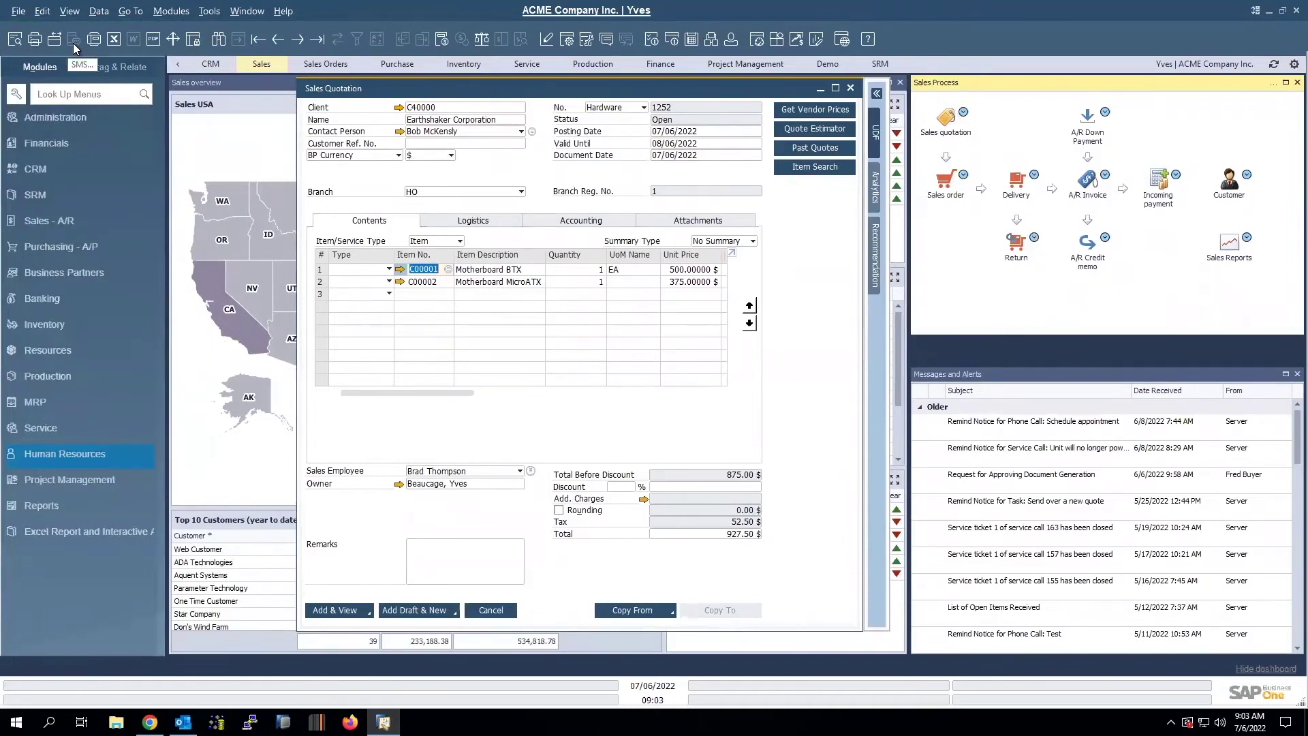
{"action": "left_click", "coordinate": [334, 611]}
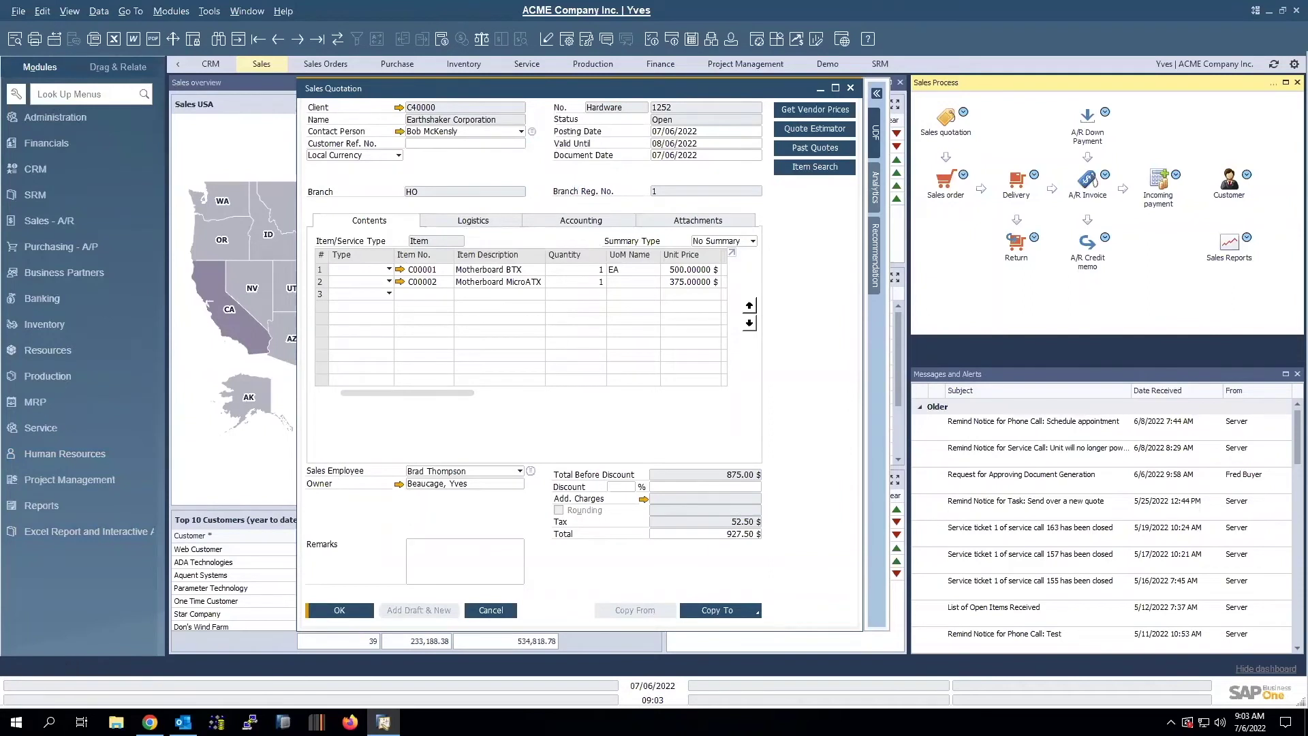
E-mail the quotation through Outlook, allowing access to address information, and examine the generated message down to the company signature.
{"action": "left_click", "coordinate": [55, 41]}
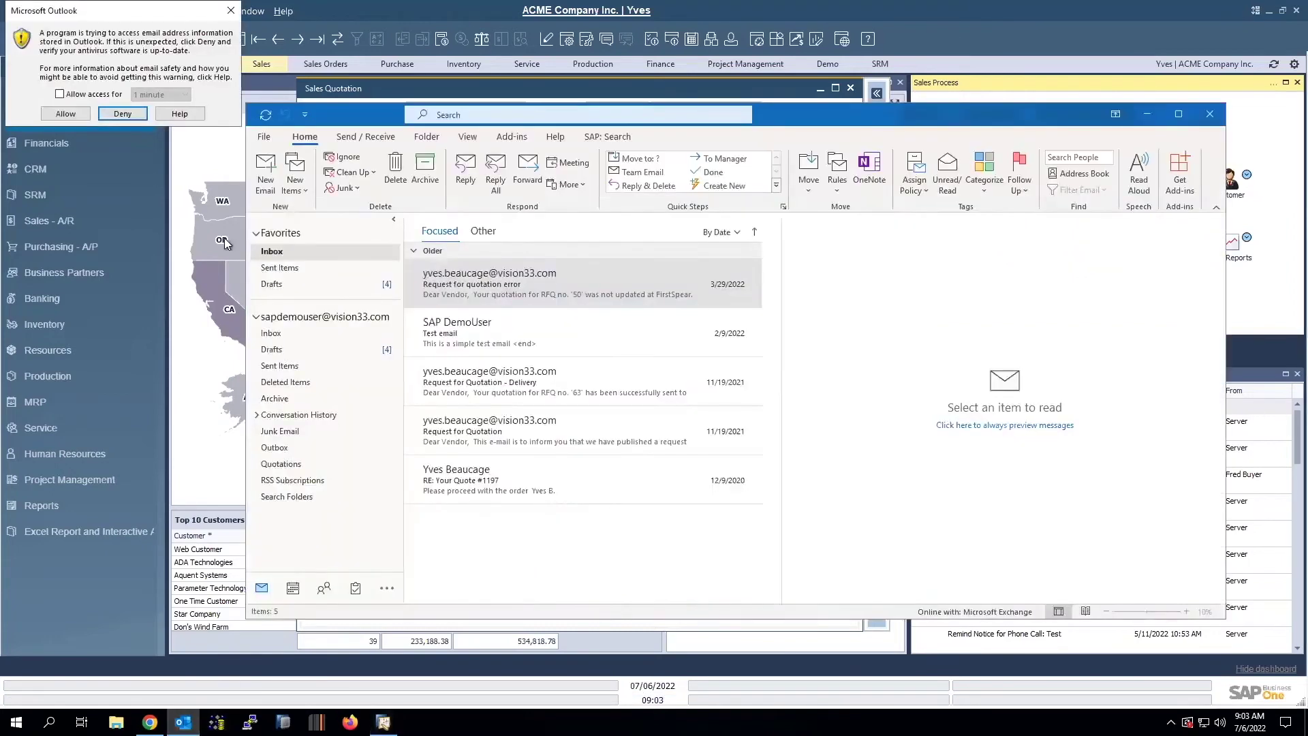
{"action": "left_click", "coordinate": [80, 113]}
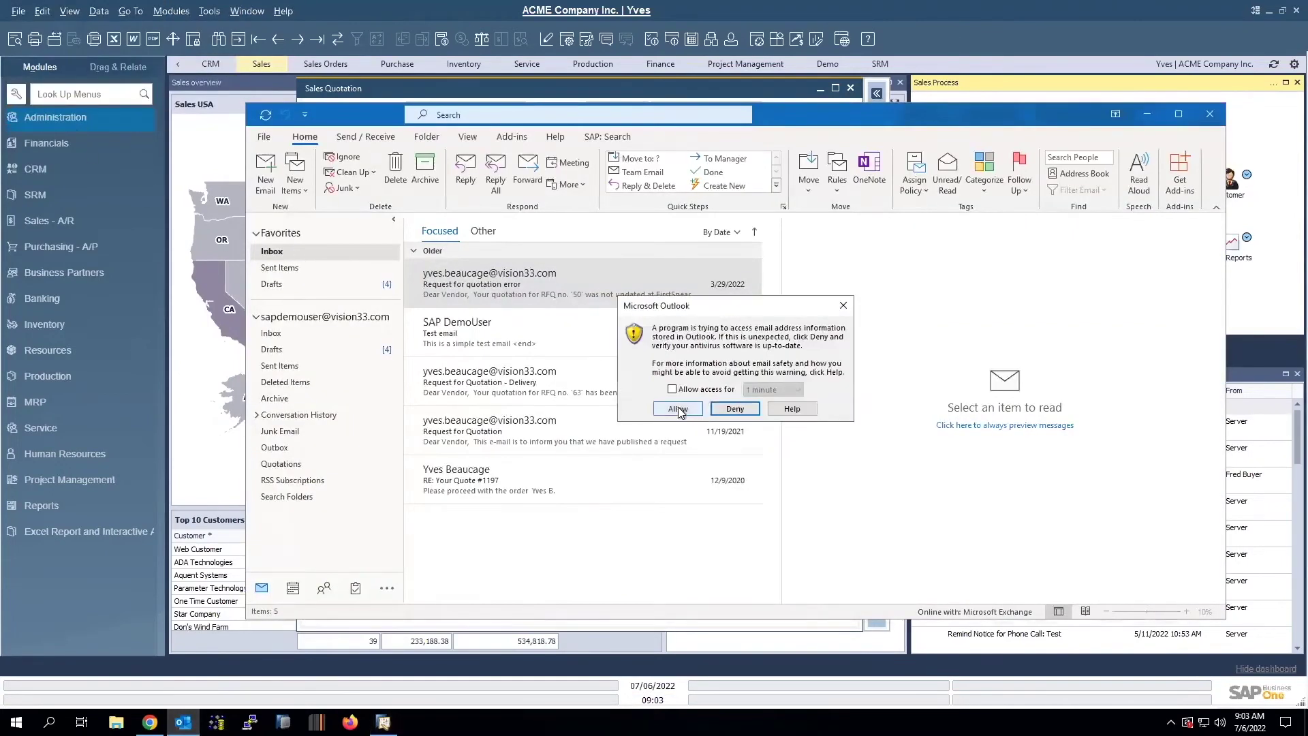
{"action": "left_click", "coordinate": [677, 409]}
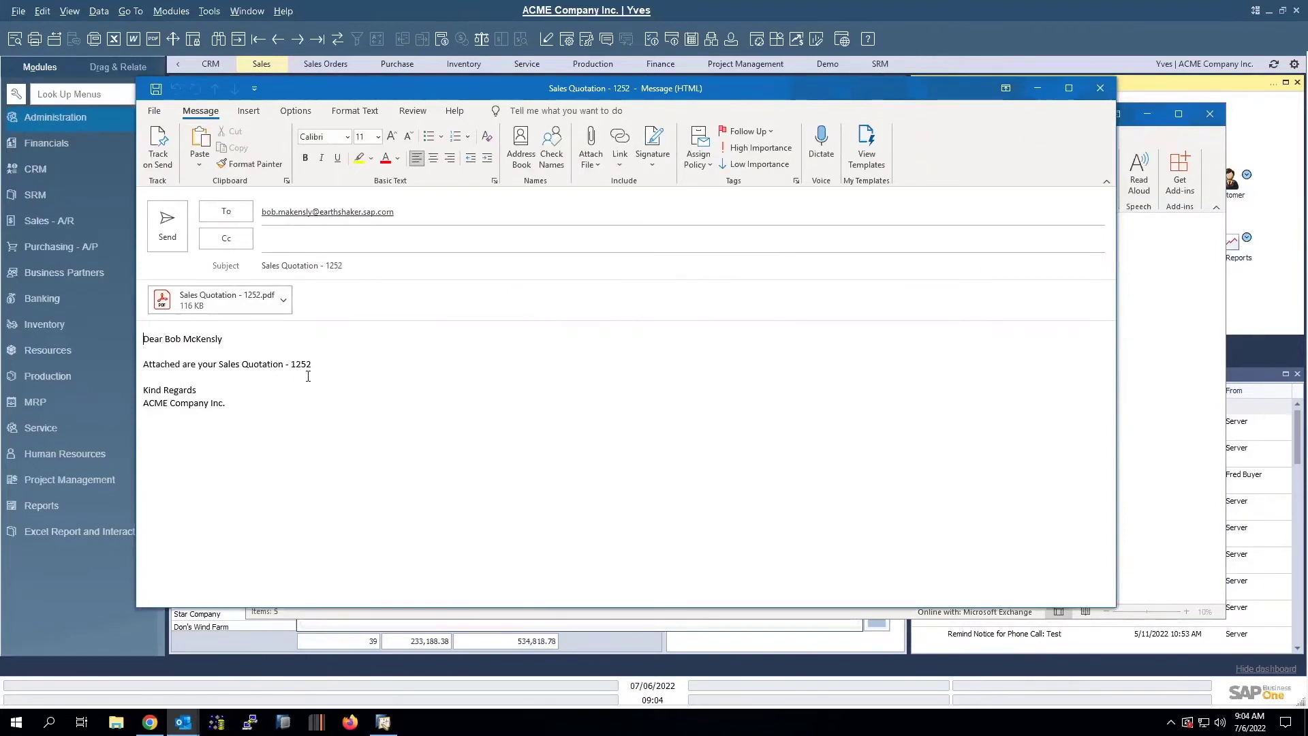
{"action": "left_click_drag", "start_coordinate": [235, 400], "coordinate": [126, 414]}
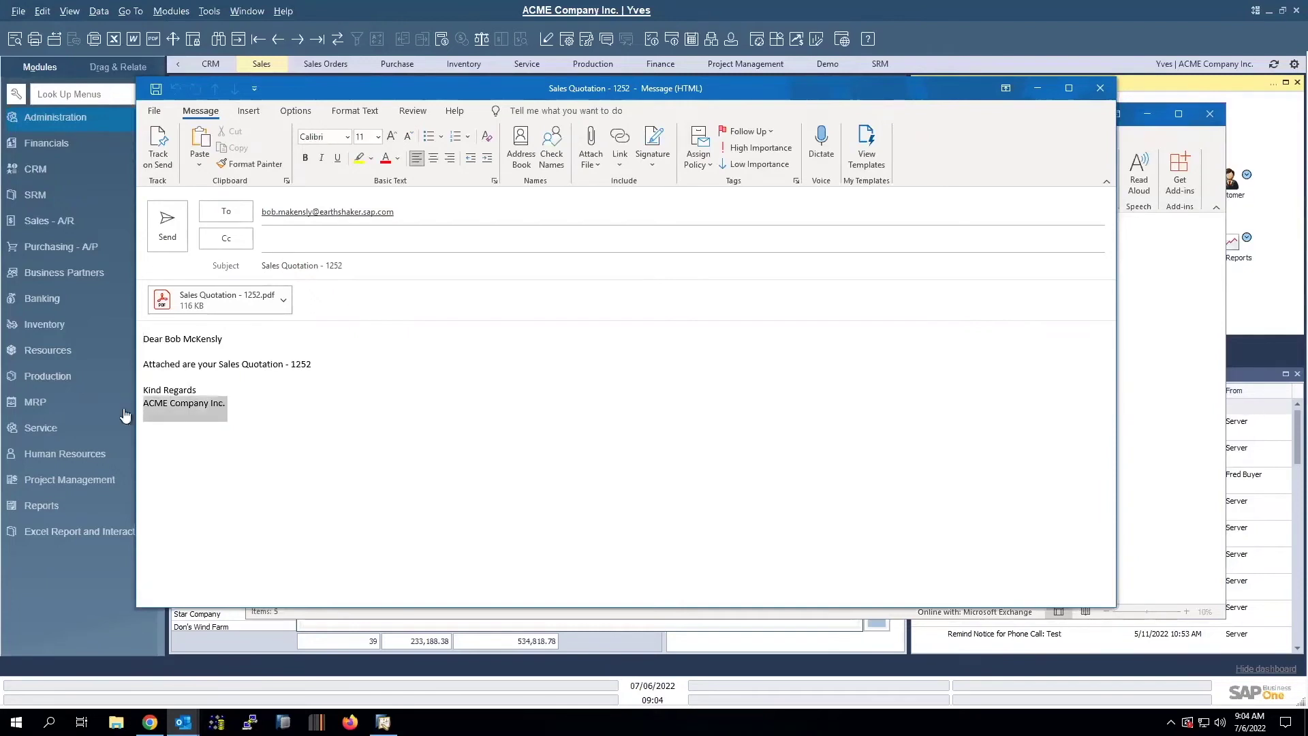
Minimize the quotation e-mail and the Outlook inbox, and refresh the sales quotation in SAP Business One.
{"action": "left_click", "coordinate": [278, 447]}
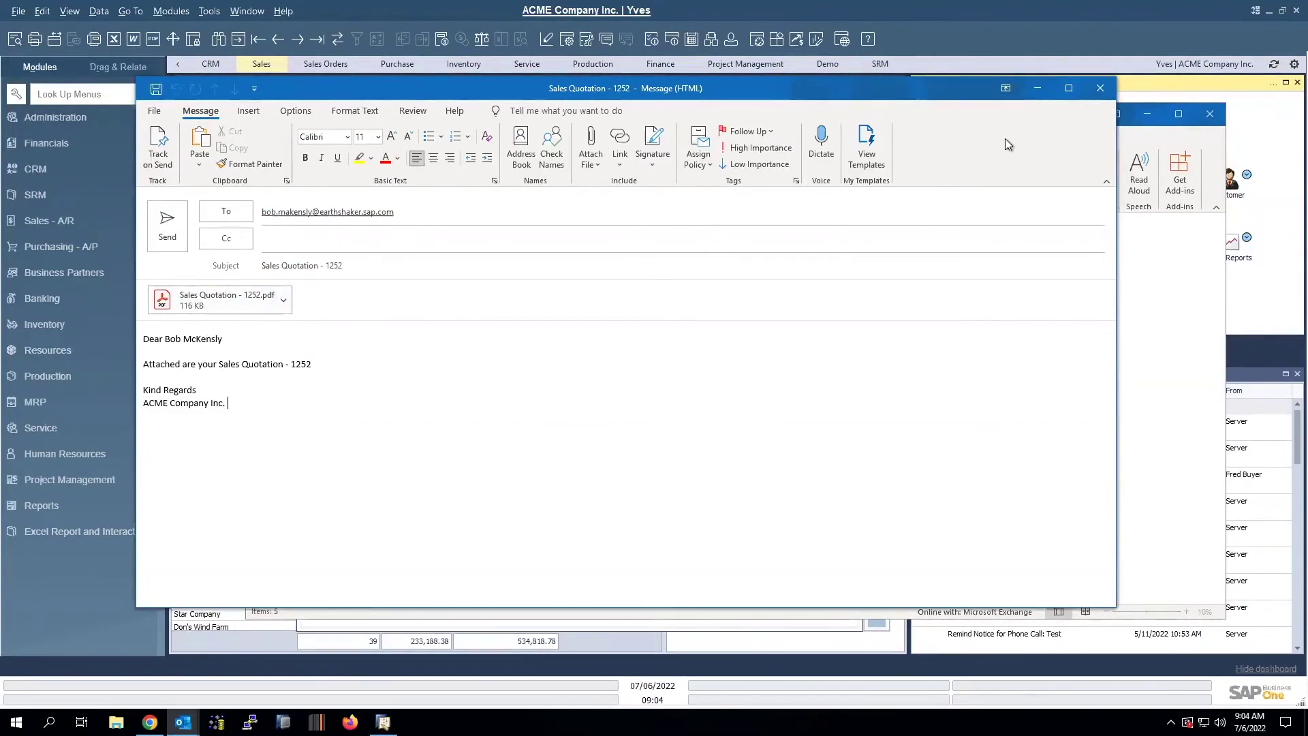
{"action": "left_click", "coordinate": [1038, 89]}
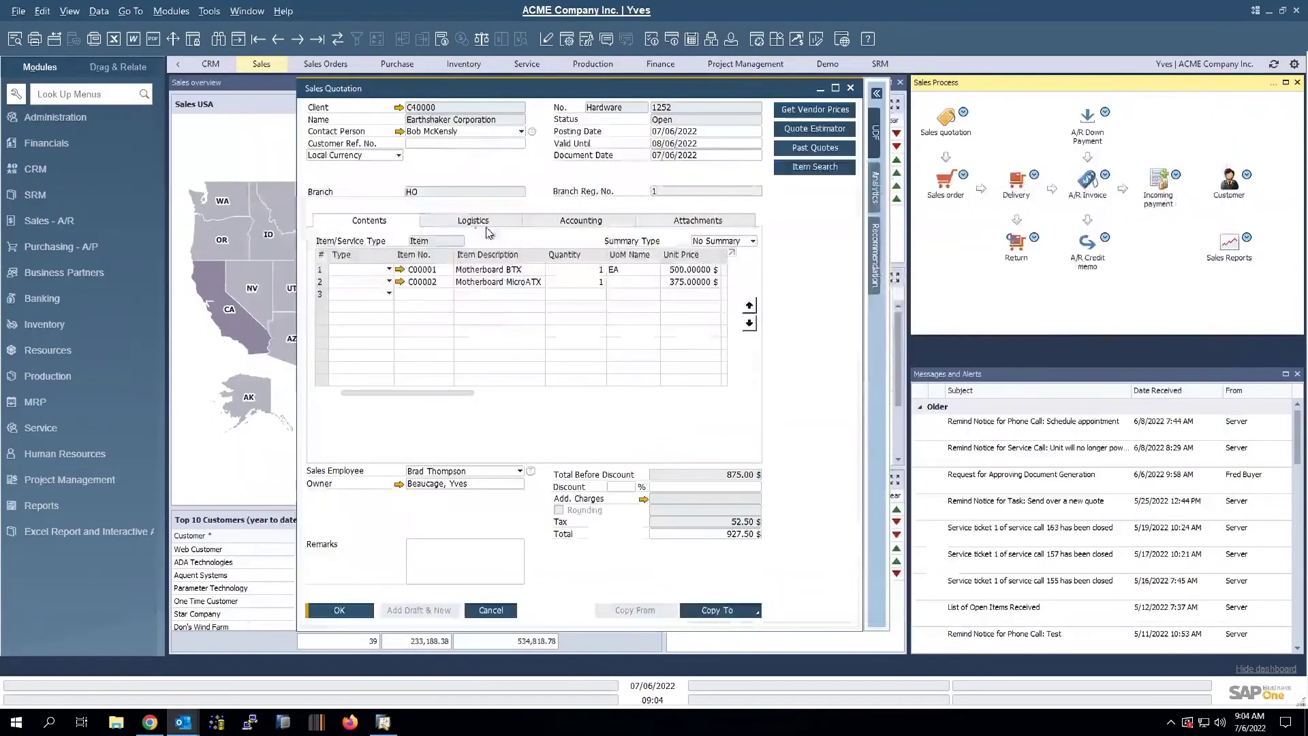
{"action": "left_click", "coordinate": [1146, 114]}
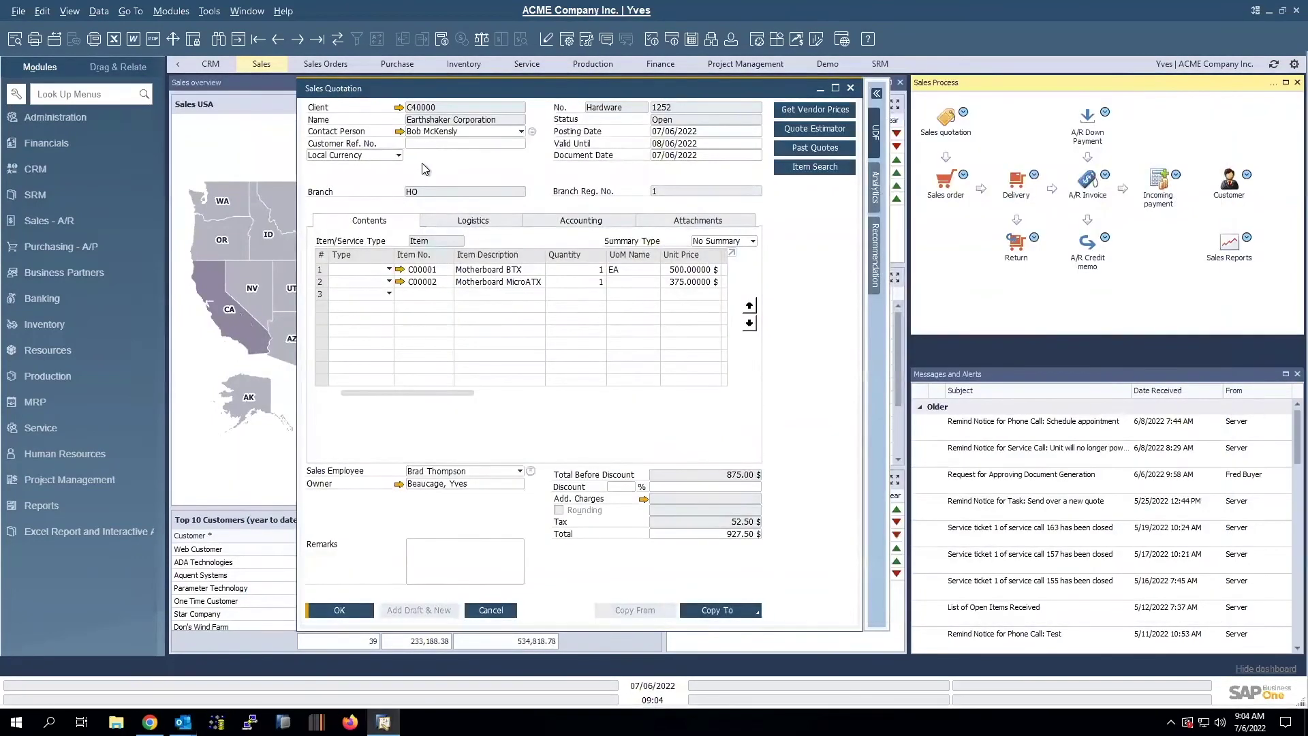
{"action": "left_click", "coordinate": [339, 42]}
Examine the quotation's related phone call activity, including its linked document, and close the activity windows and the quotation.
{"action": "right_click", "coordinate": [523, 160]}
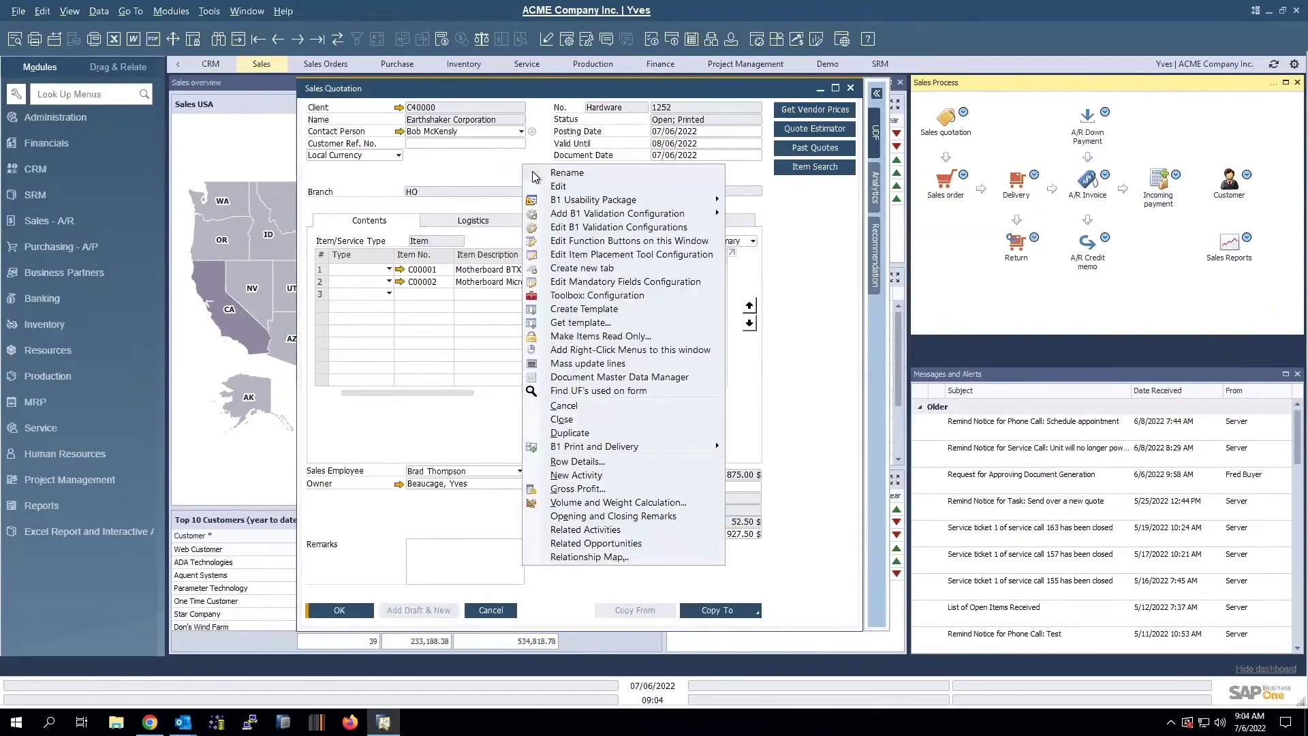
{"action": "left_click", "coordinate": [605, 532]}
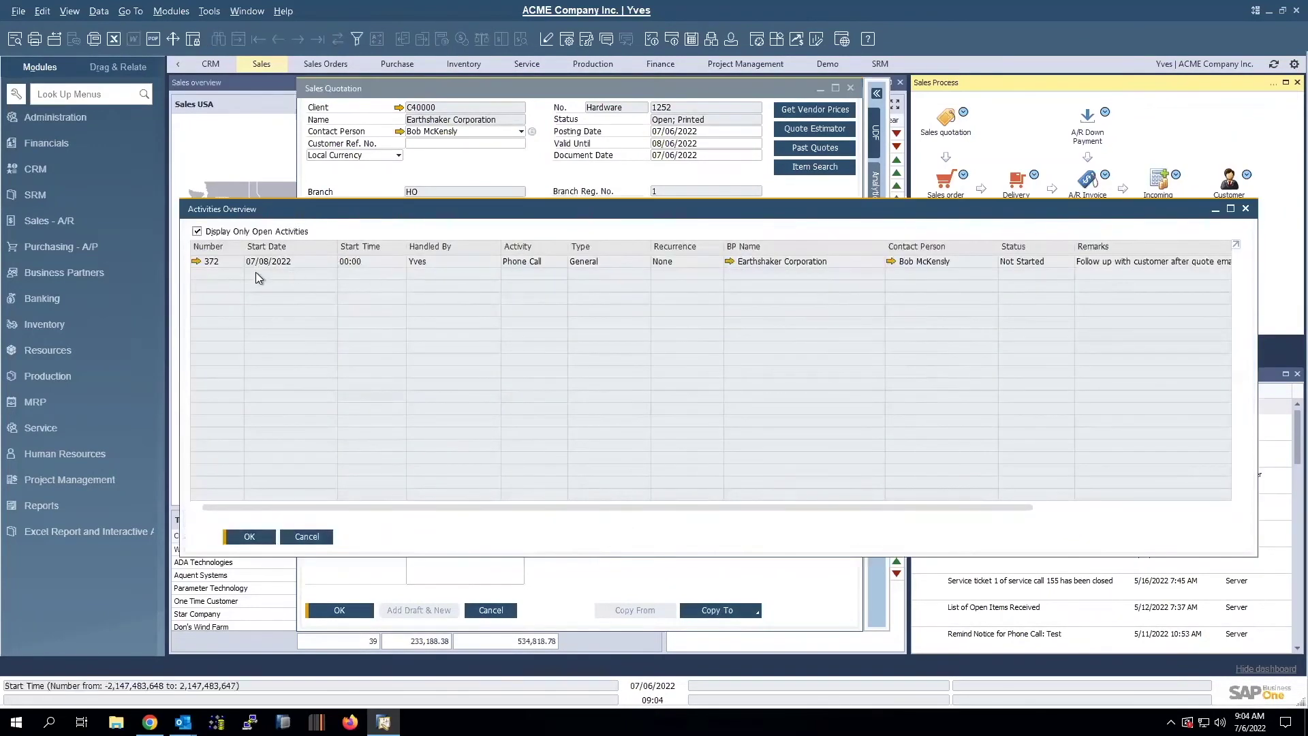
{"action": "left_click", "coordinate": [195, 263]}
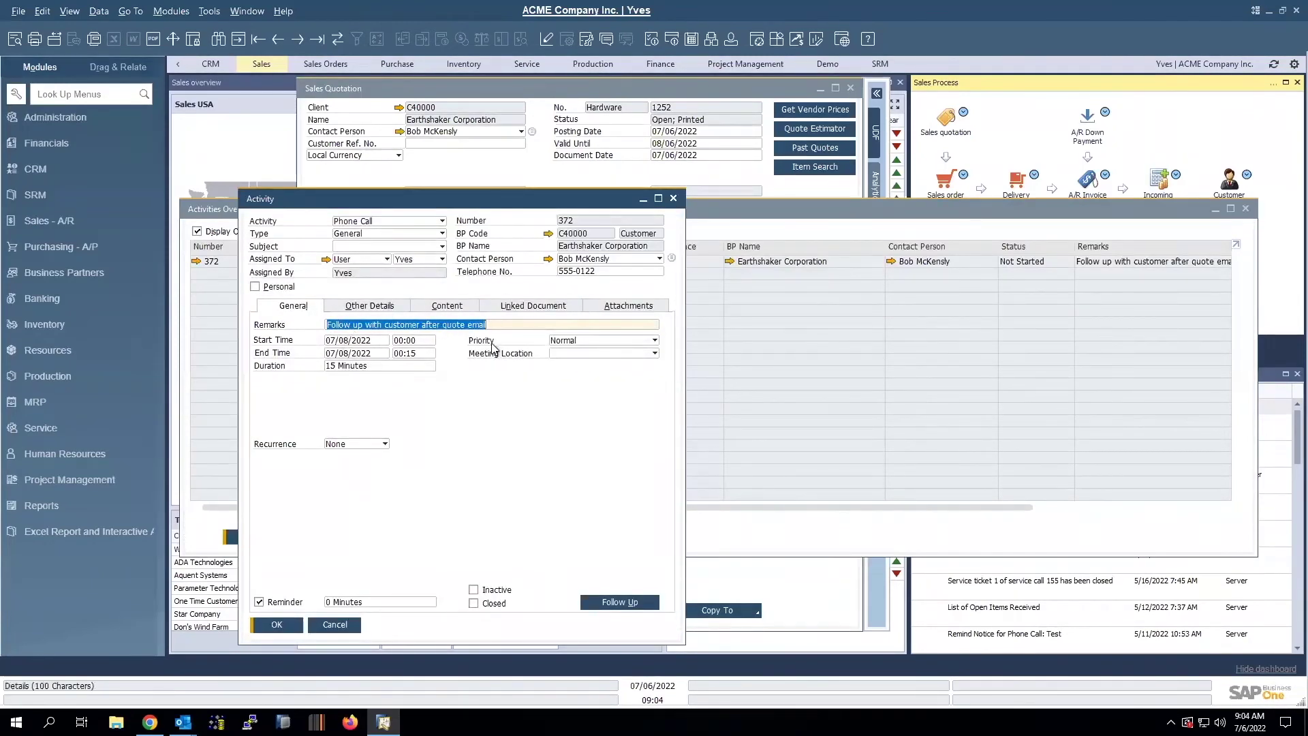
{"action": "left_click", "coordinate": [553, 310]}
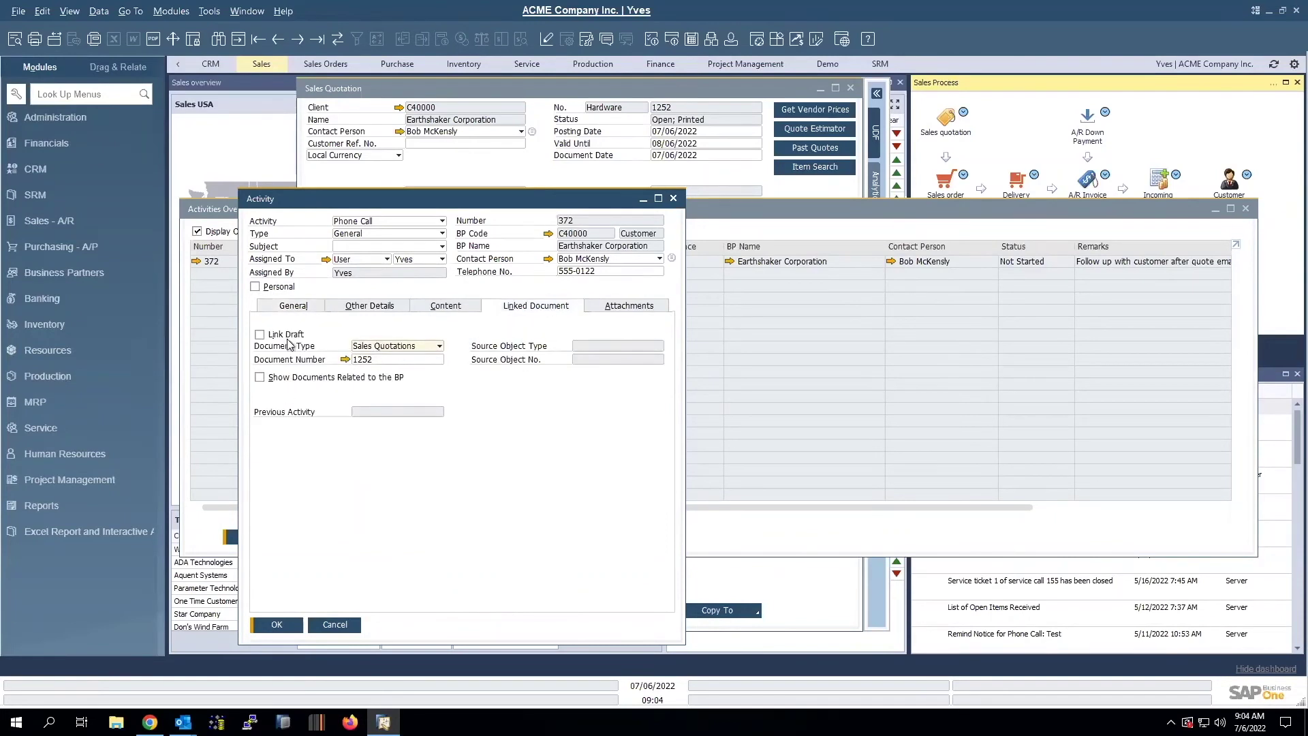
{"action": "left_click", "coordinate": [333, 627]}
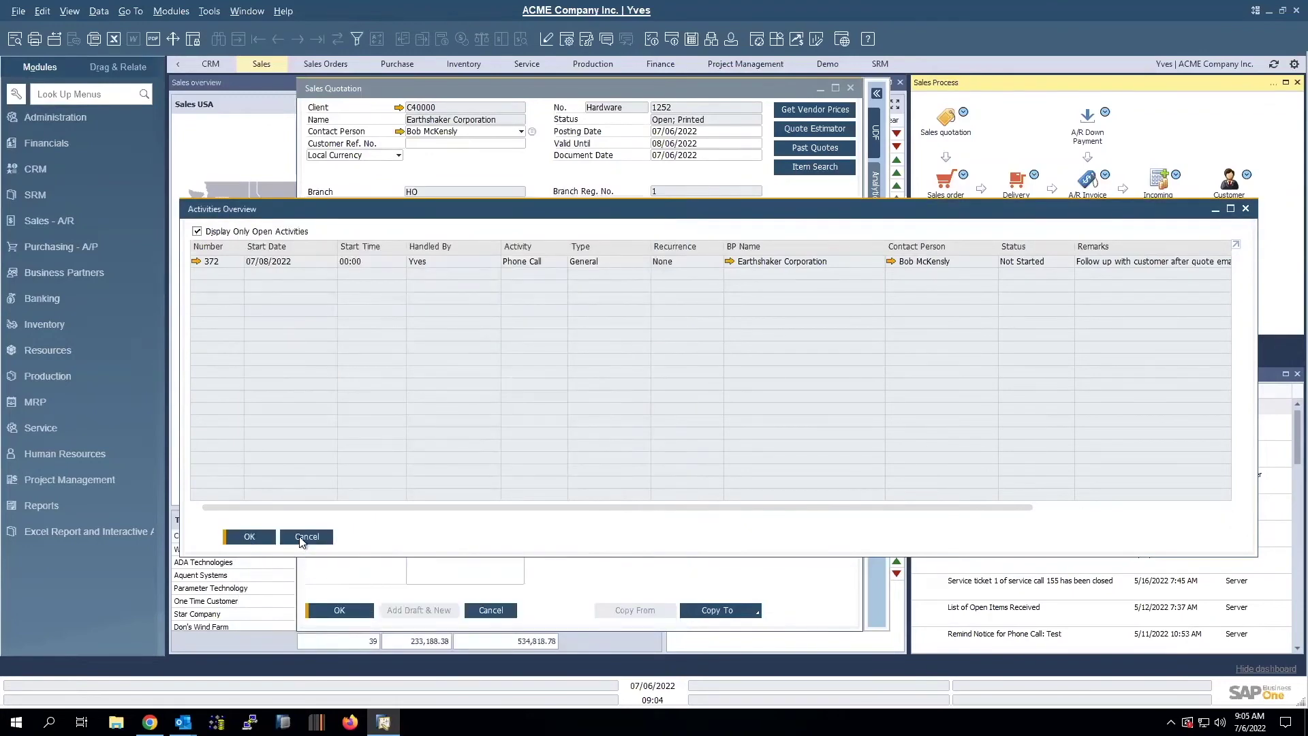
{"action": "left_click", "coordinate": [301, 539]}
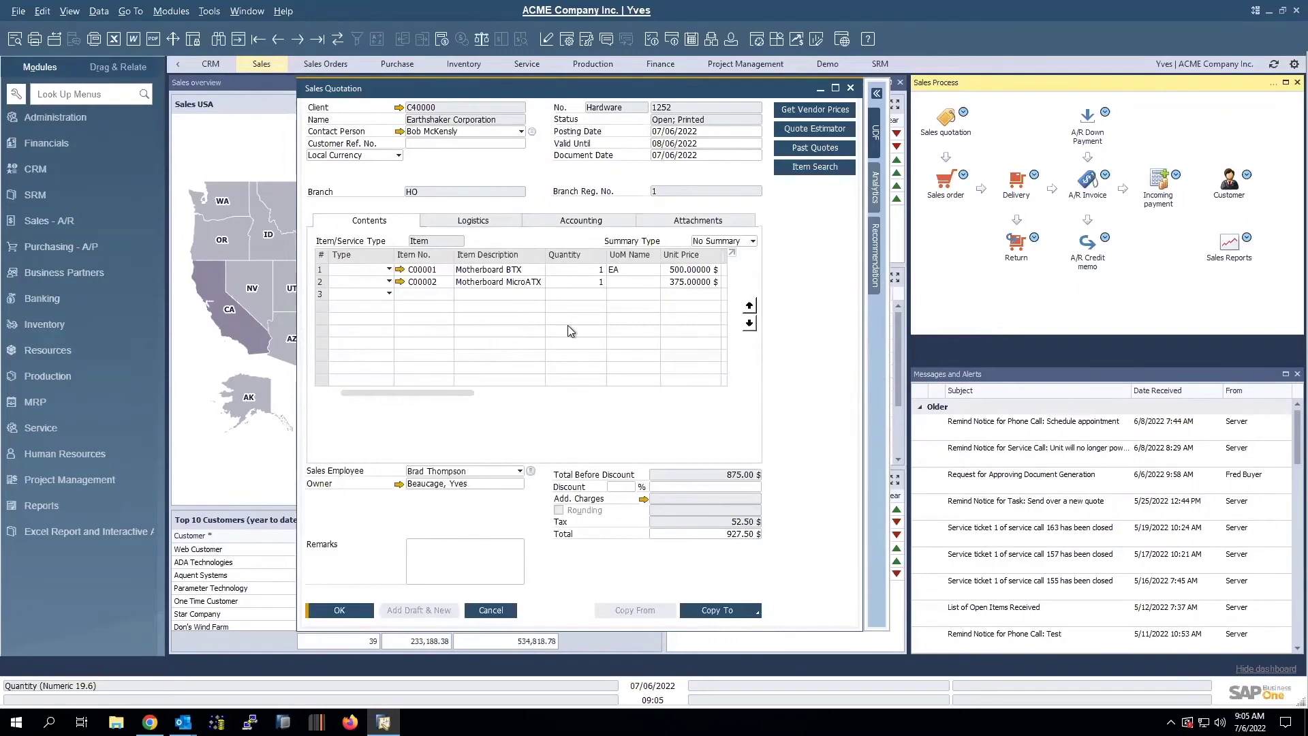
{"action": "left_click", "coordinate": [496, 611]}
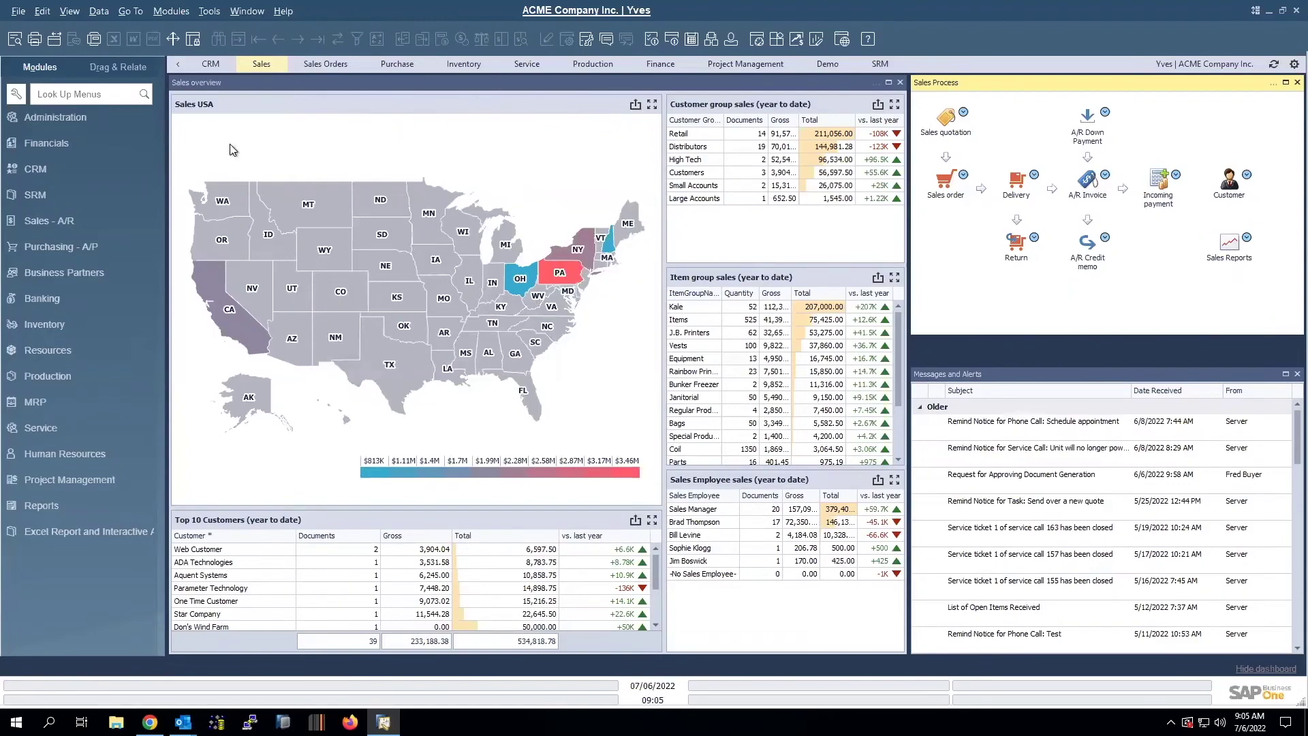
Set up a Mass Delivery of A/R Invoices for EarthShaker restricted to open documents, keeping the preview enabled.
{"action": "left_click", "coordinate": [51, 219]}
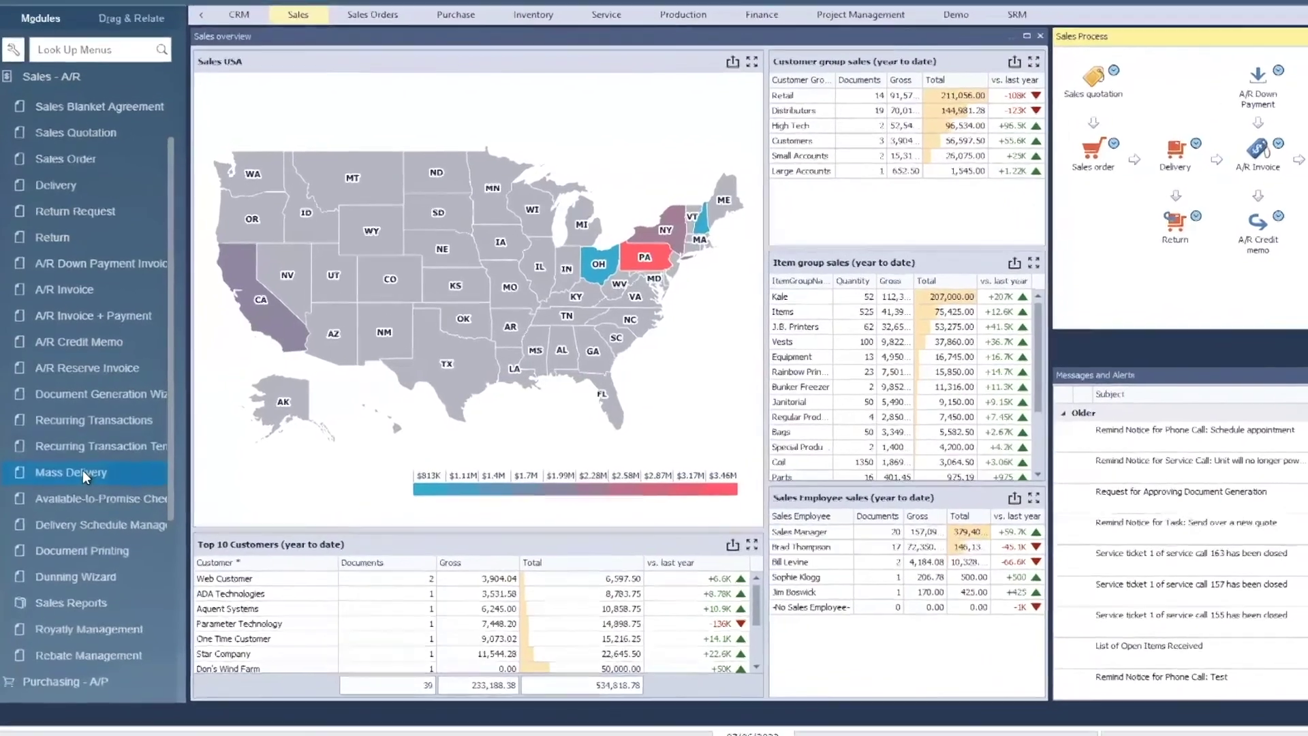
{"action": "left_click", "coordinate": [71, 457]}
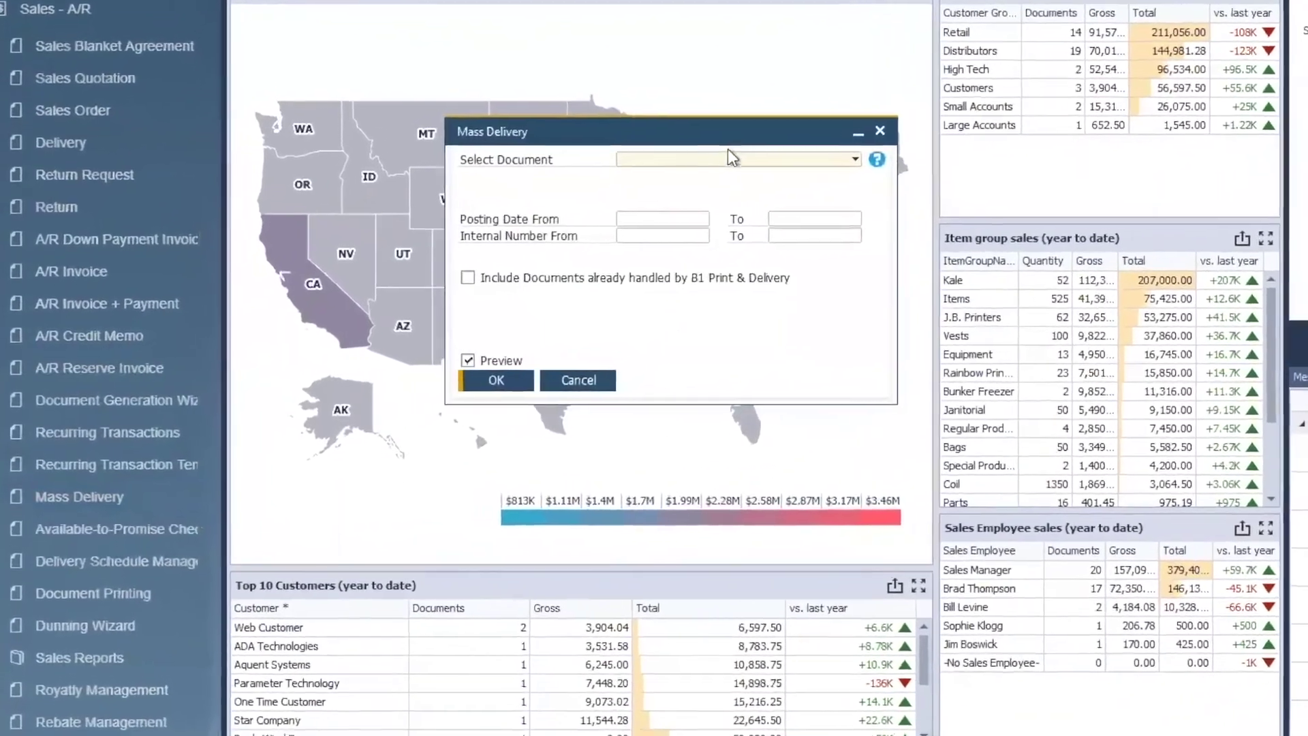
{"action": "left_click", "coordinate": [775, 165]}
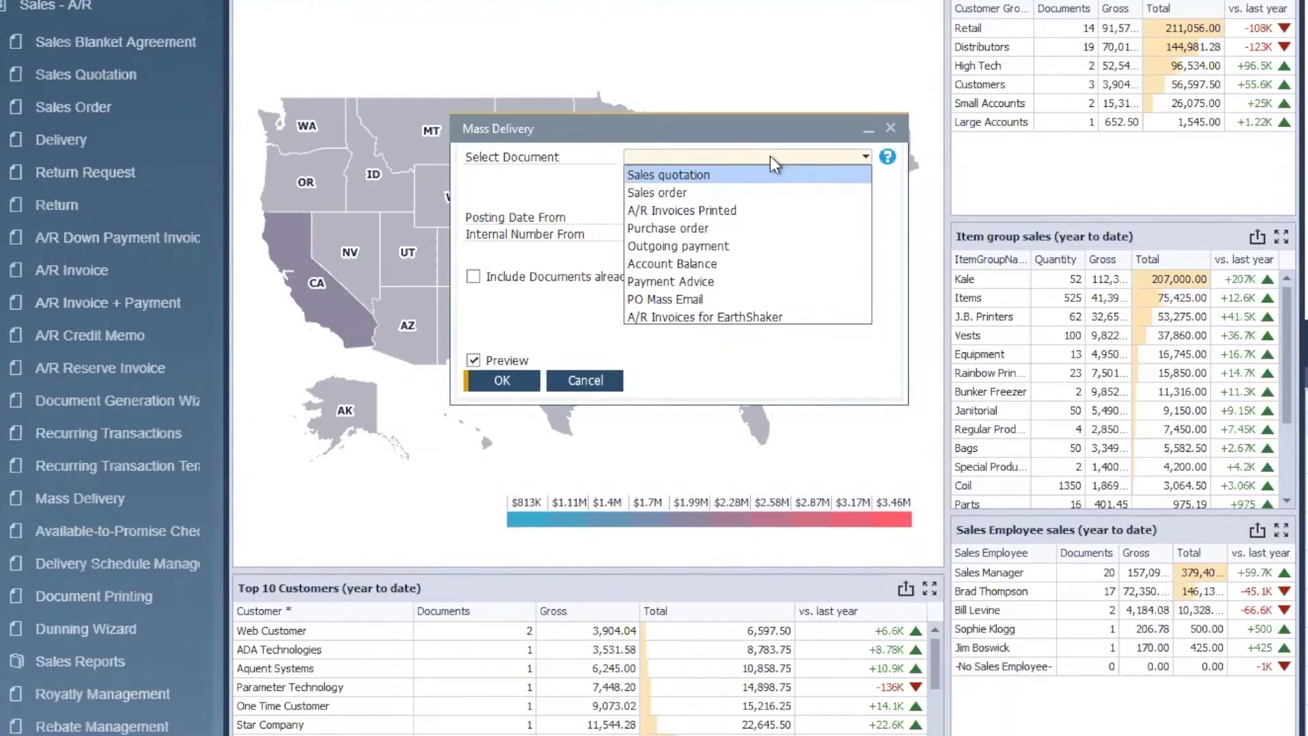
{"action": "left_click", "coordinate": [749, 317]}
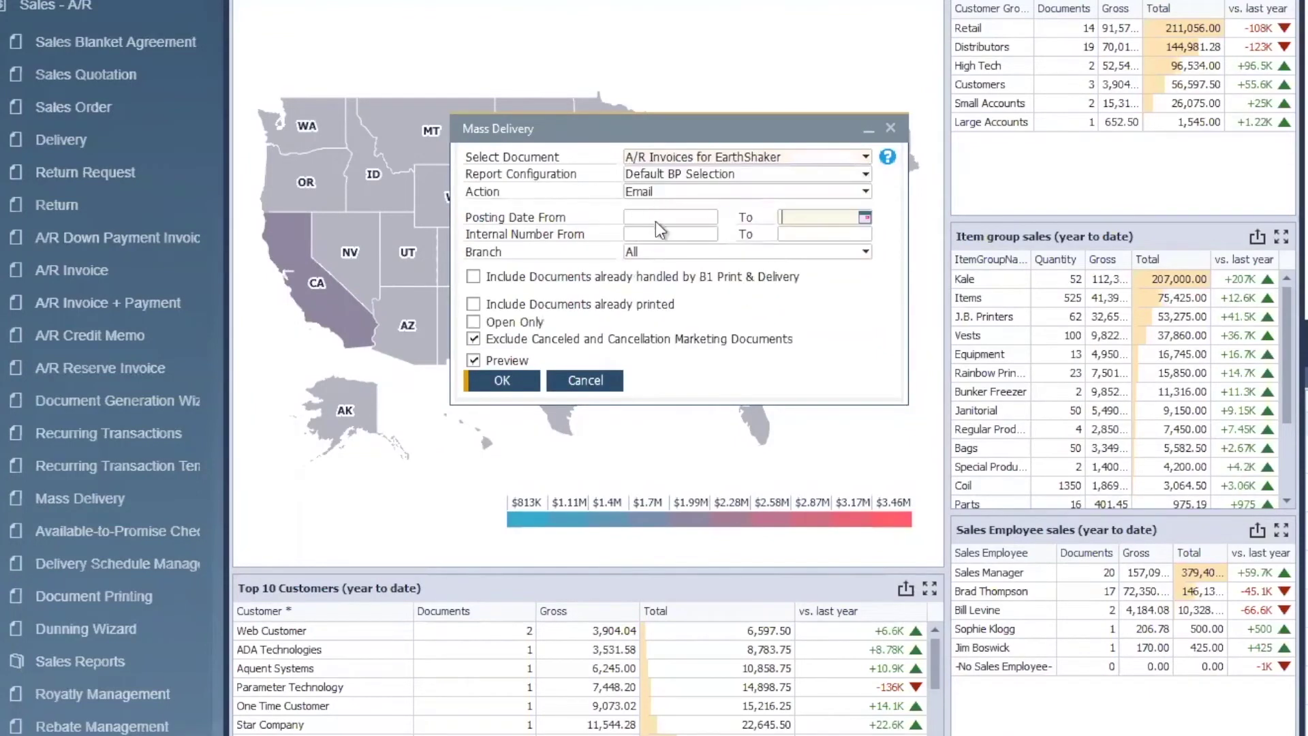
{"action": "left_click", "coordinate": [479, 321]}
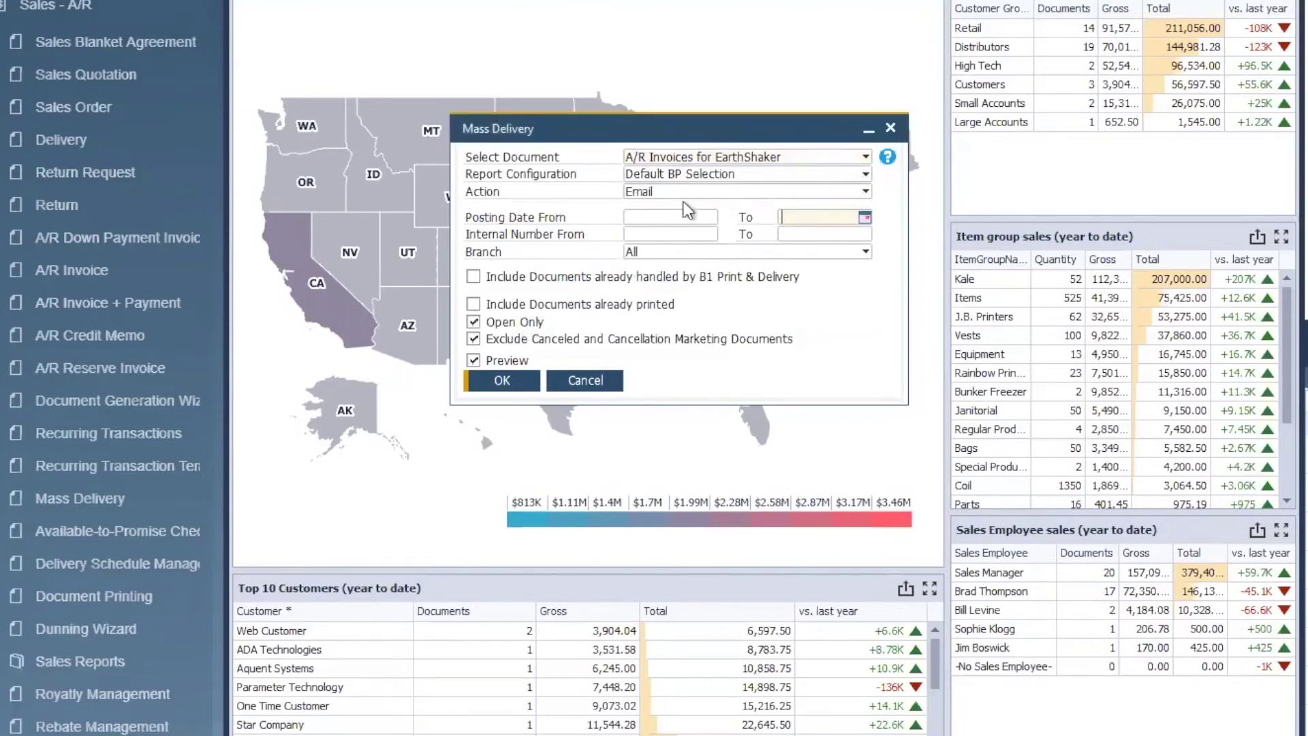
{"action": "left_click", "coordinate": [473, 359]}
{"action": "left_click", "coordinate": [473, 359]}
{"action": "left_click_drag", "start_coordinate": [709, 116], "coordinate": [852, 43]}
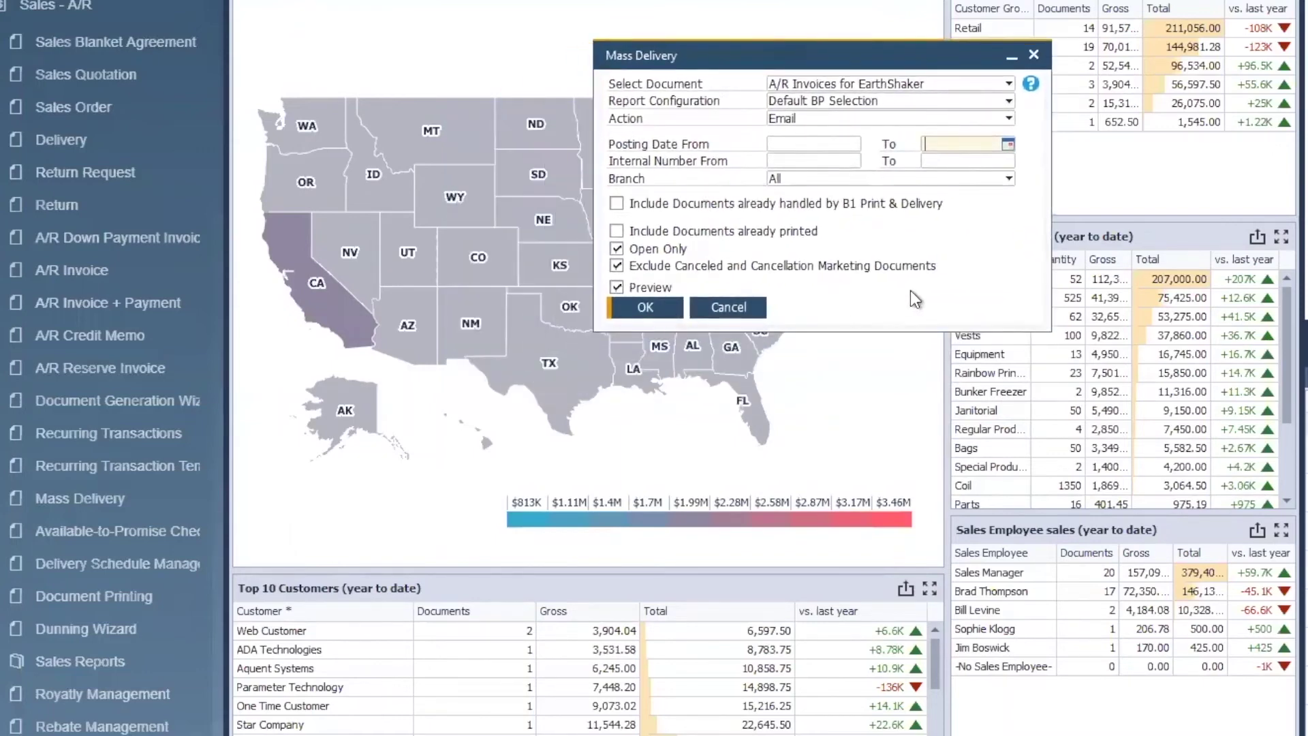
Preview the mass delivery, select the first three listed invoices, and start e-mailing them.
{"action": "key", "text": "Return"}
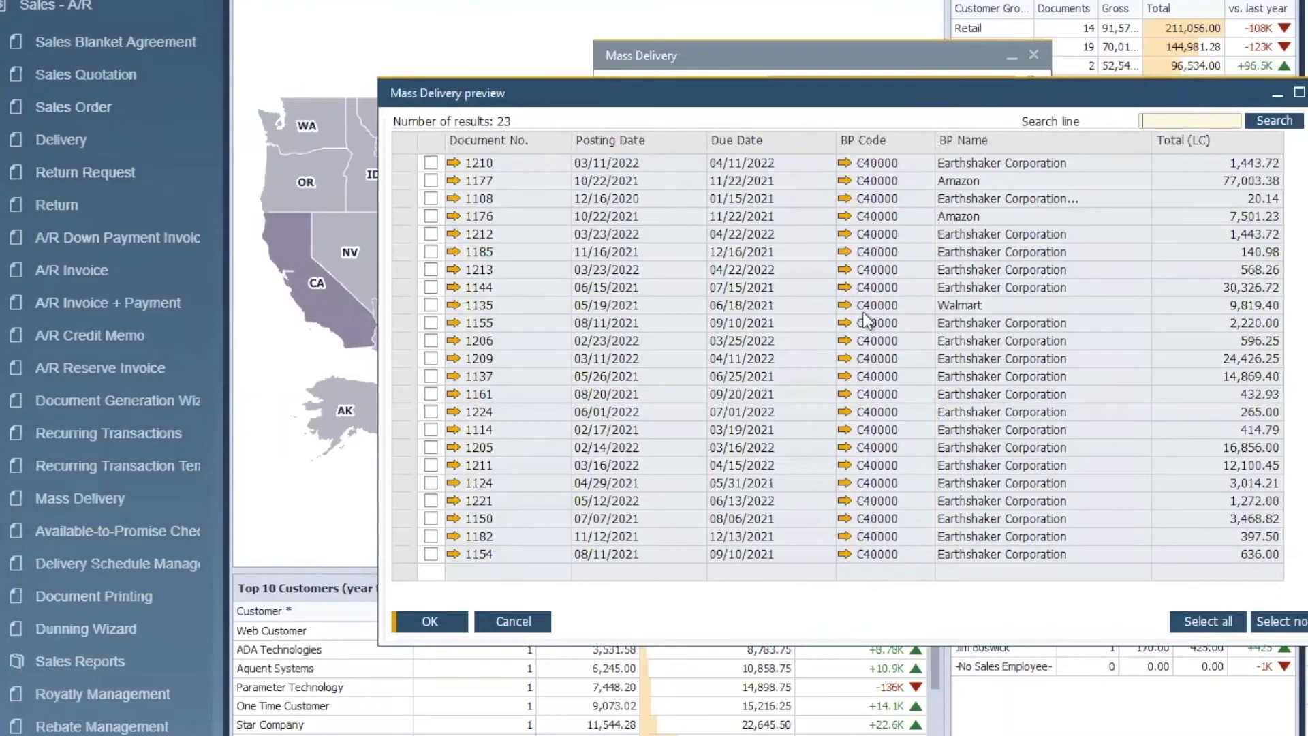
{"action": "left_click", "coordinate": [431, 163]}
{"action": "left_click", "coordinate": [431, 199]}
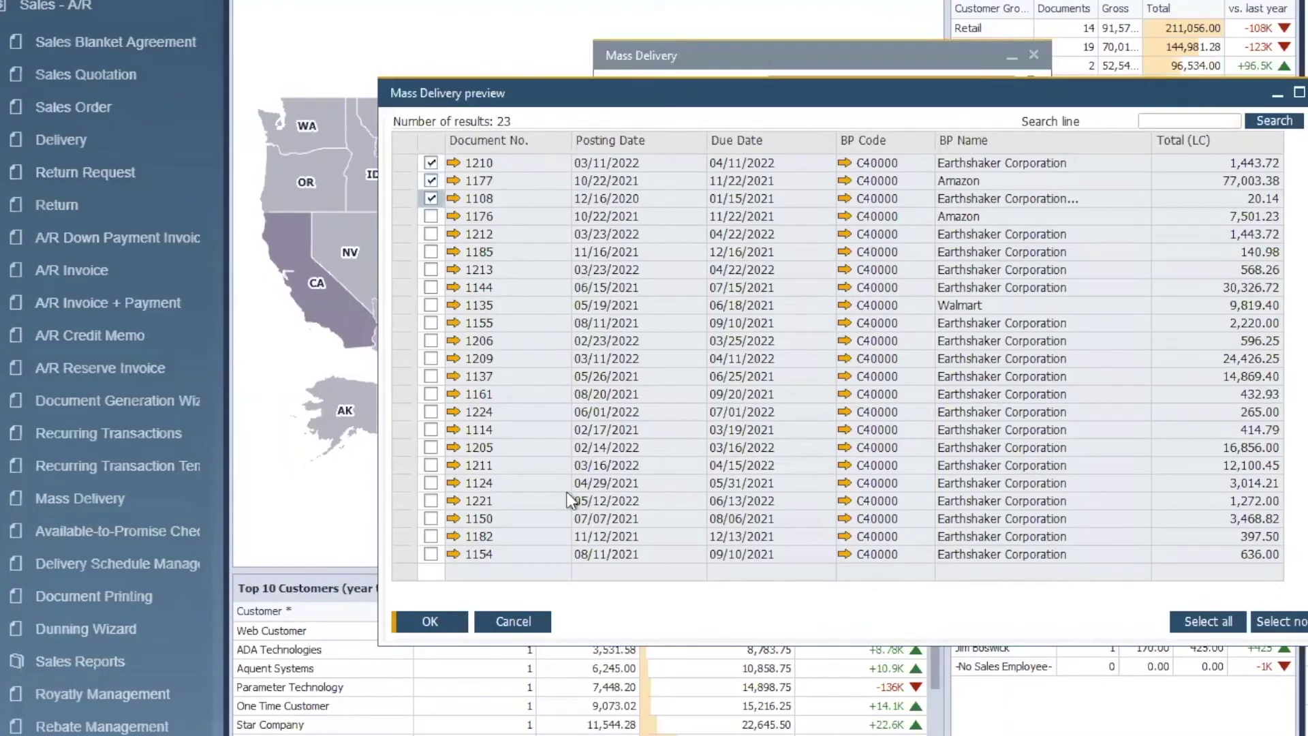
{"action": "left_click", "coordinate": [434, 621]}
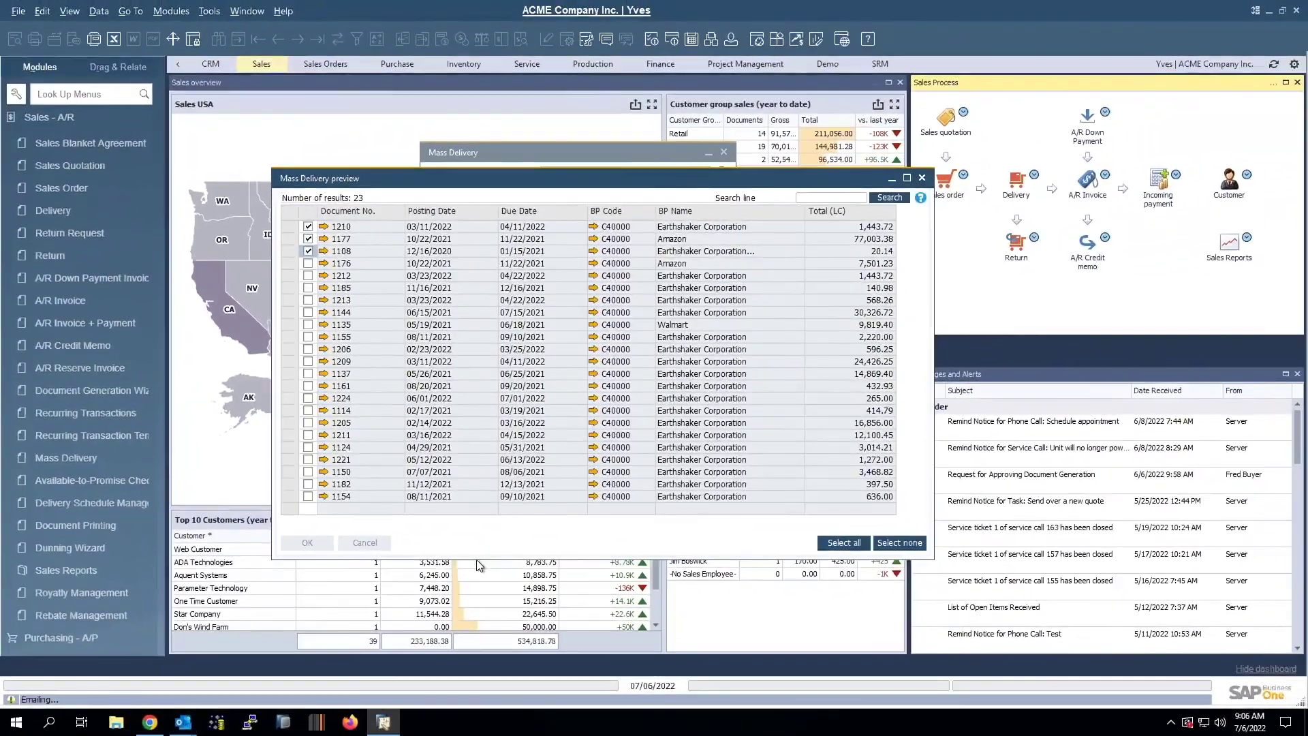
Switch to Outlook, allow both requests to access e-mail address information, and minimize the quotation message.
{"action": "mouse_move", "coordinate": [182, 722]}
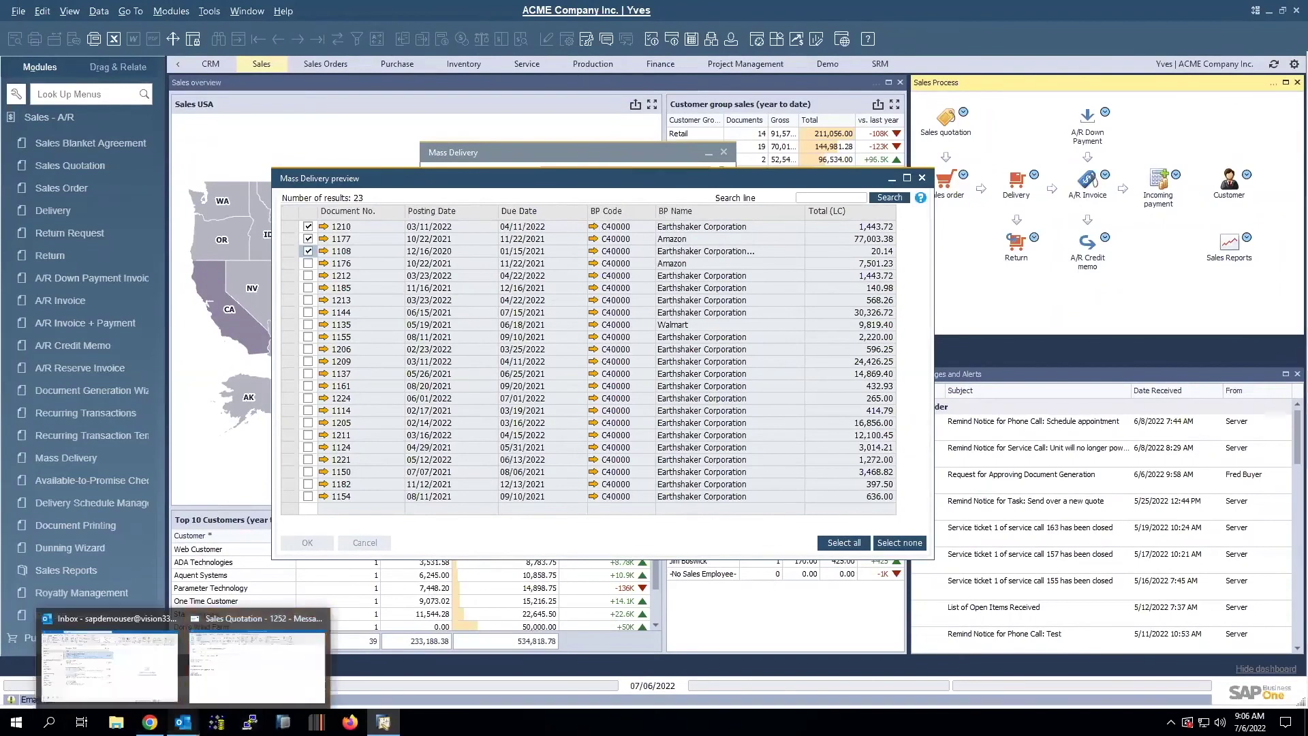
{"action": "left_click", "coordinate": [222, 672]}
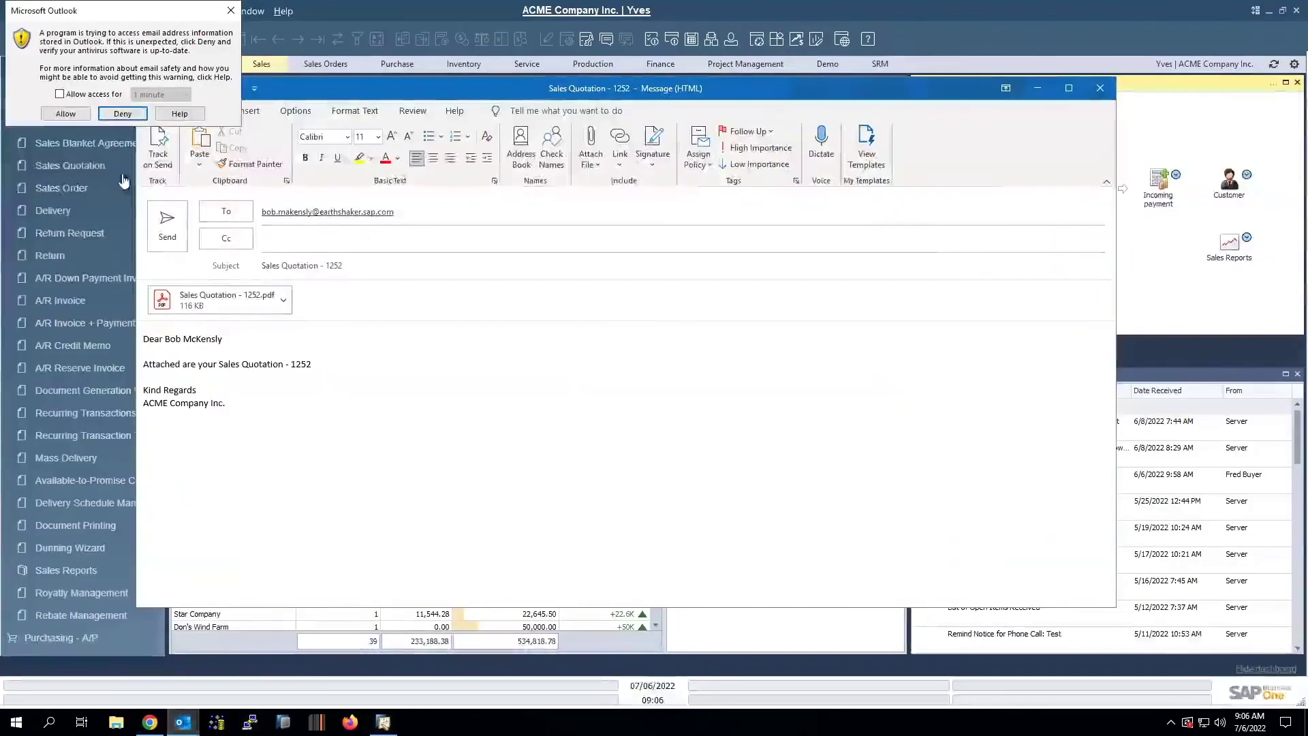
{"action": "left_click", "coordinate": [67, 114]}
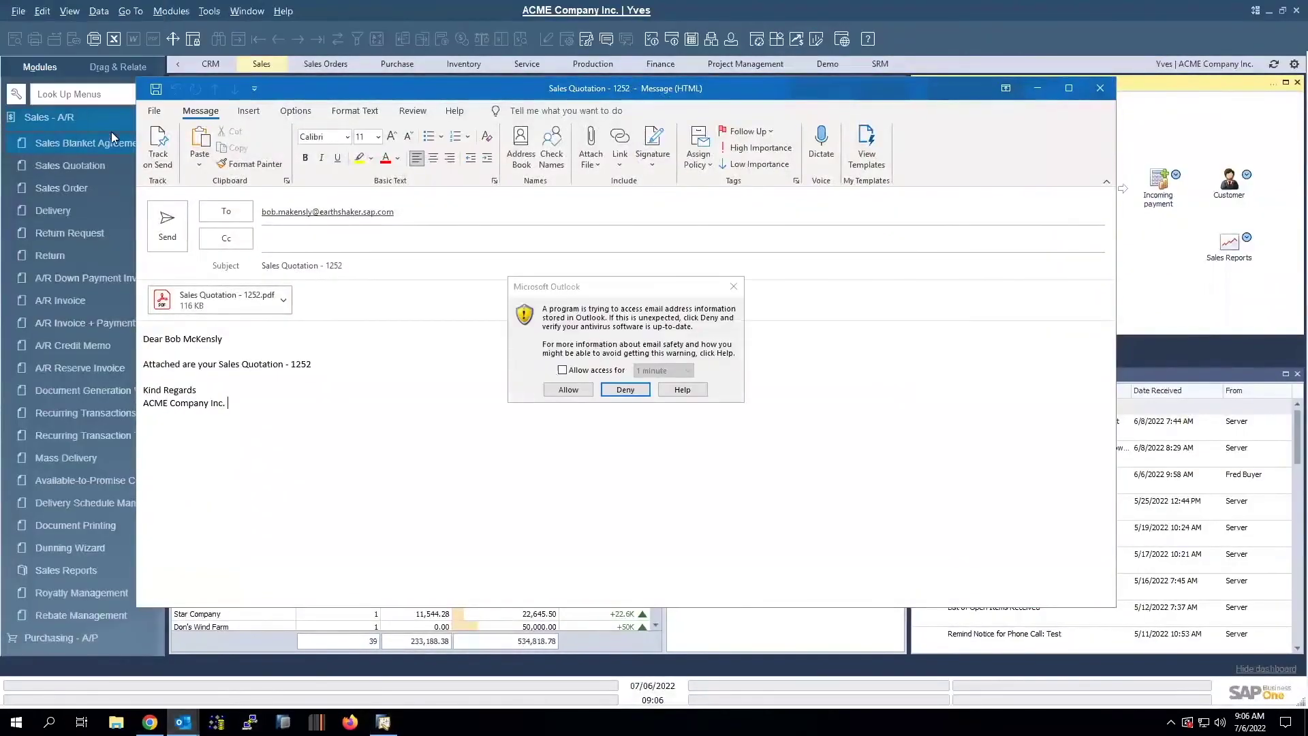
{"action": "left_click", "coordinate": [568, 393]}
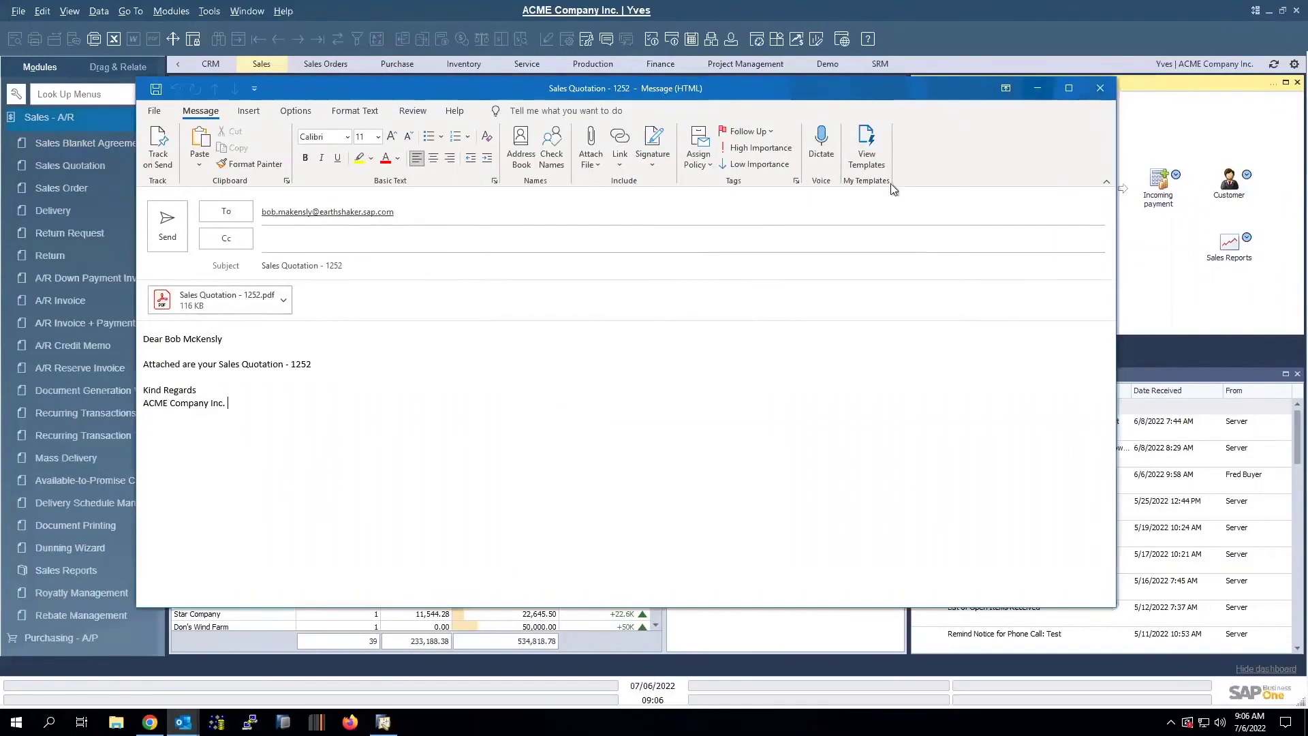
{"action": "left_click", "coordinate": [1037, 88]}
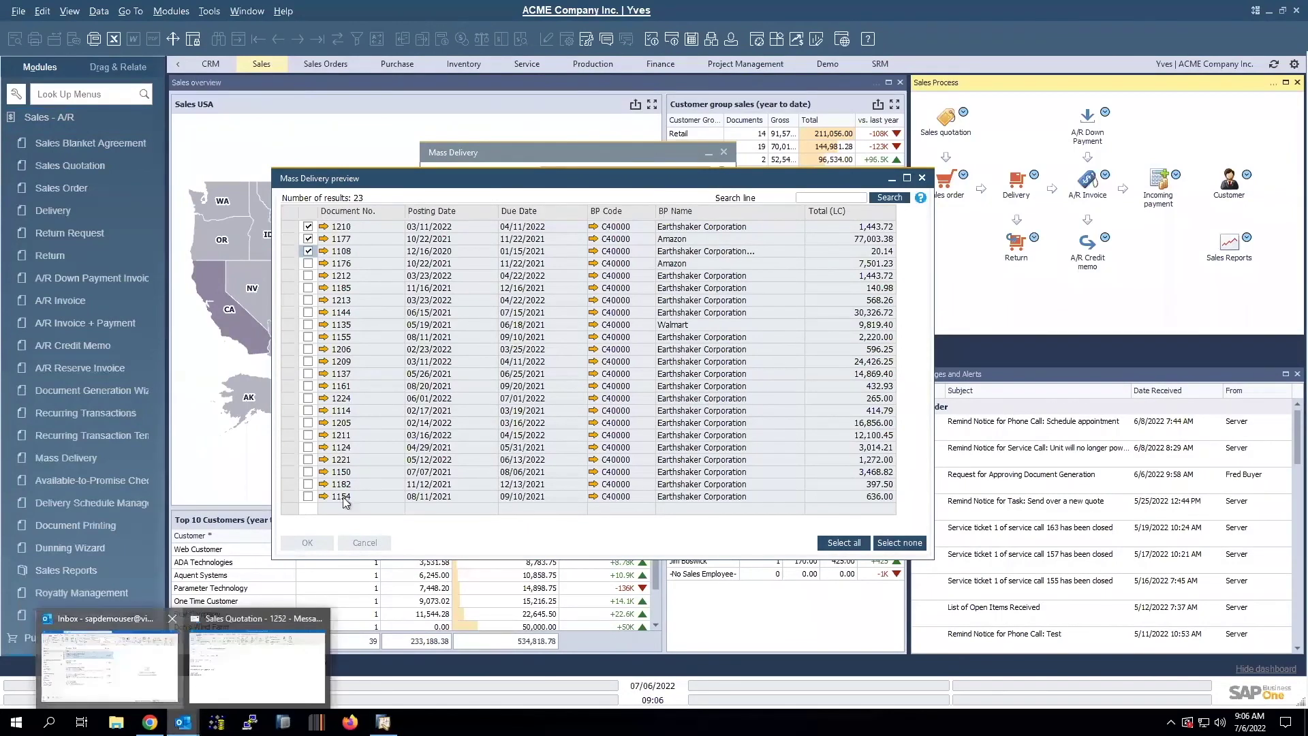
Examine the generated A/R invoice e-mail and its attachments, minimize the Outlook windows, and cancel the Mass Delivery setup.
{"action": "left_click", "coordinate": [169, 677]}
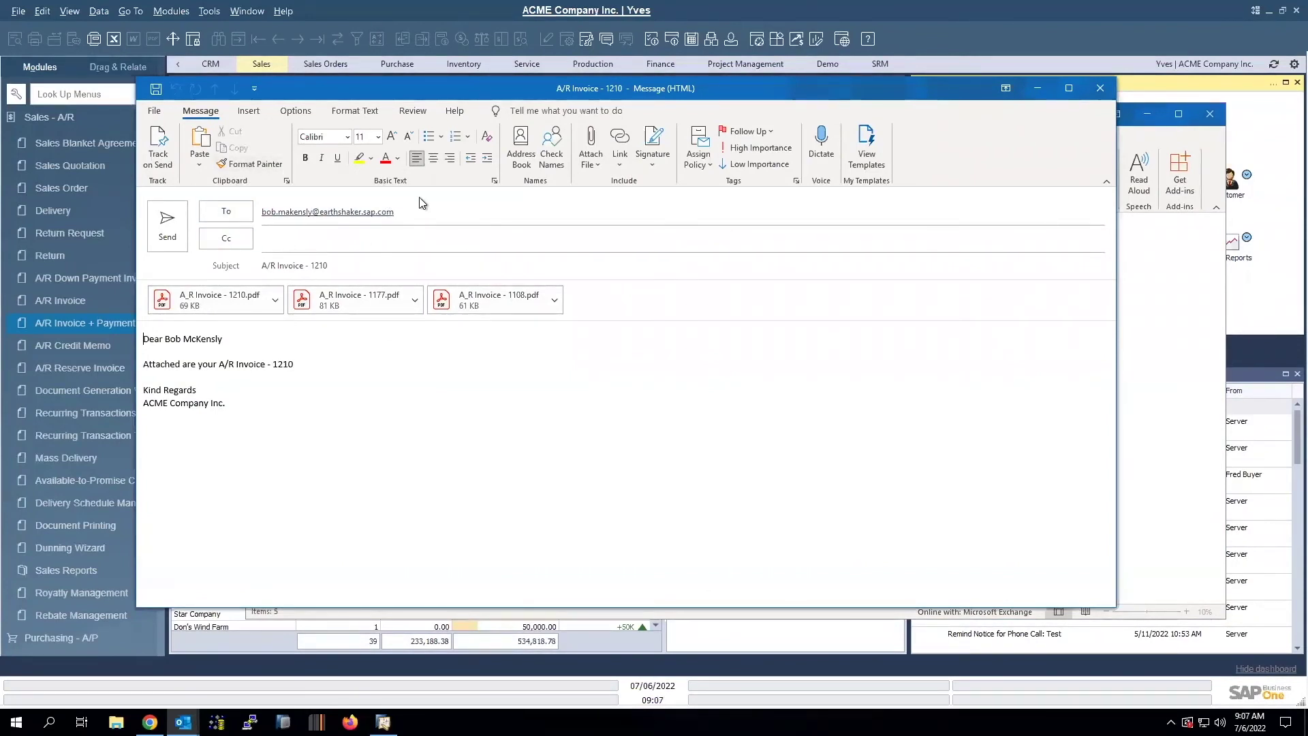
{"action": "left_click", "coordinate": [1038, 89]}
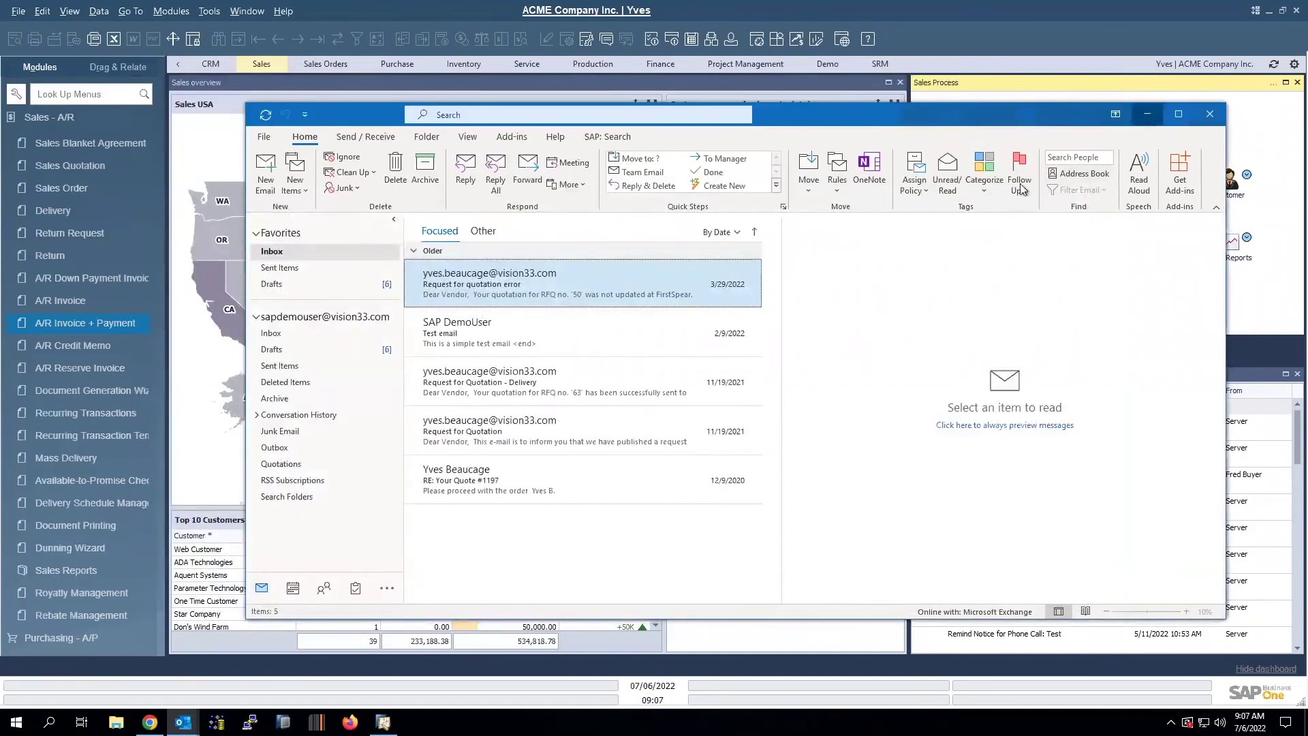
{"action": "left_click", "coordinate": [1147, 114]}
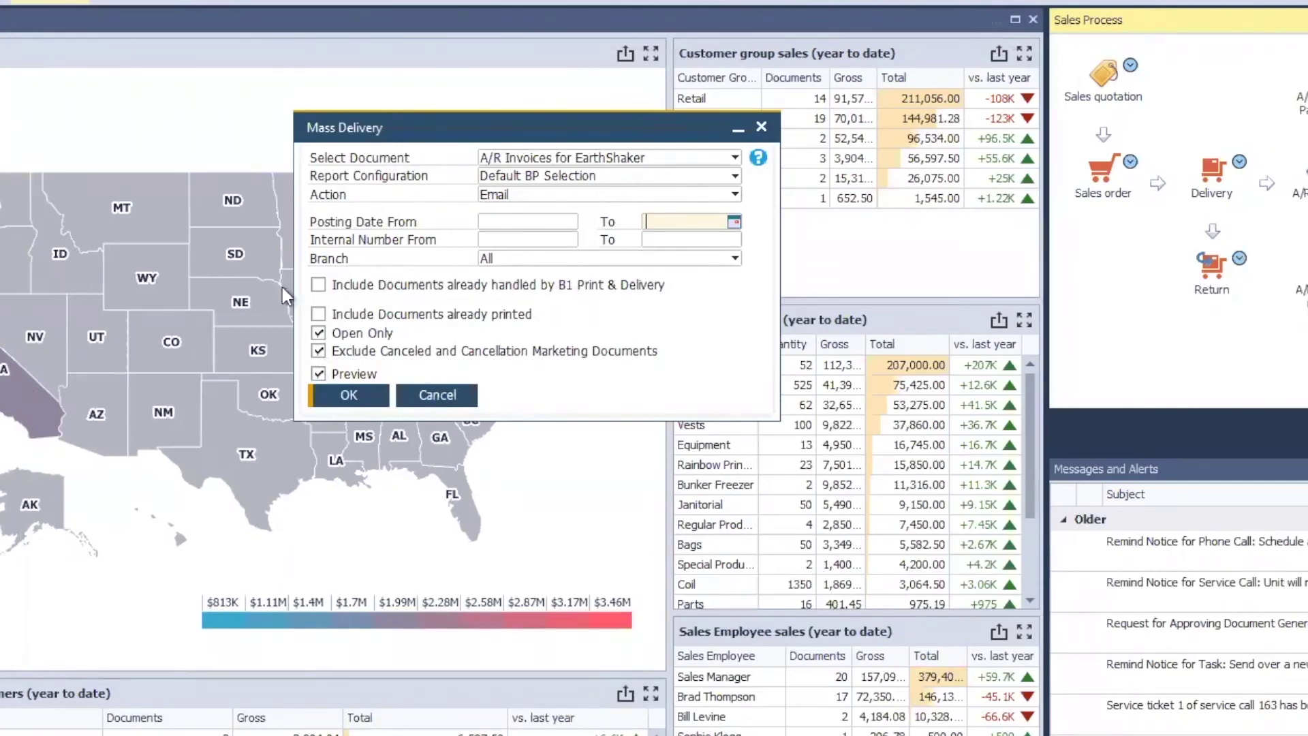
{"action": "left_click", "coordinate": [437, 395]}
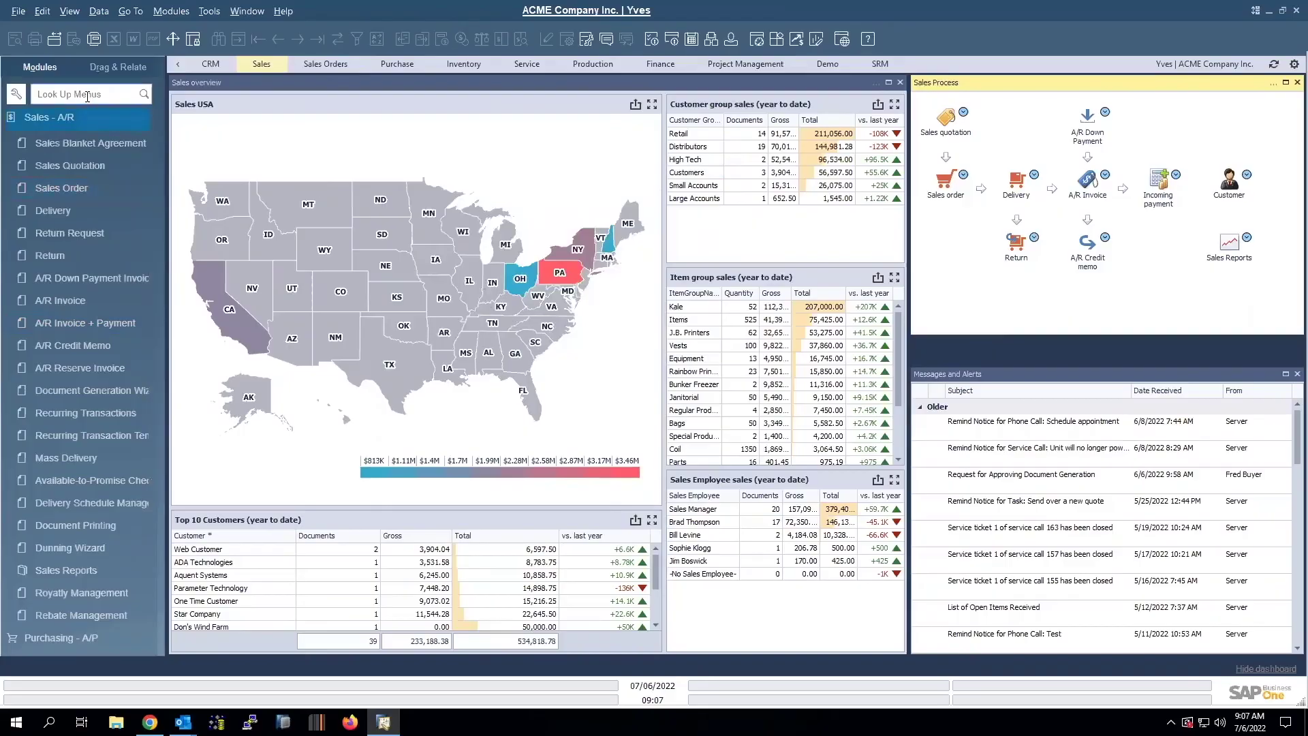
Search the menus for schedu, open the B1 Print and Delivery schedules, and fill in a schedule named demo for A/R Invoices for EarthShaker.
{"action": "left_click", "coordinate": [93, 118]}
{"action": "type", "text": "sdhedu"}
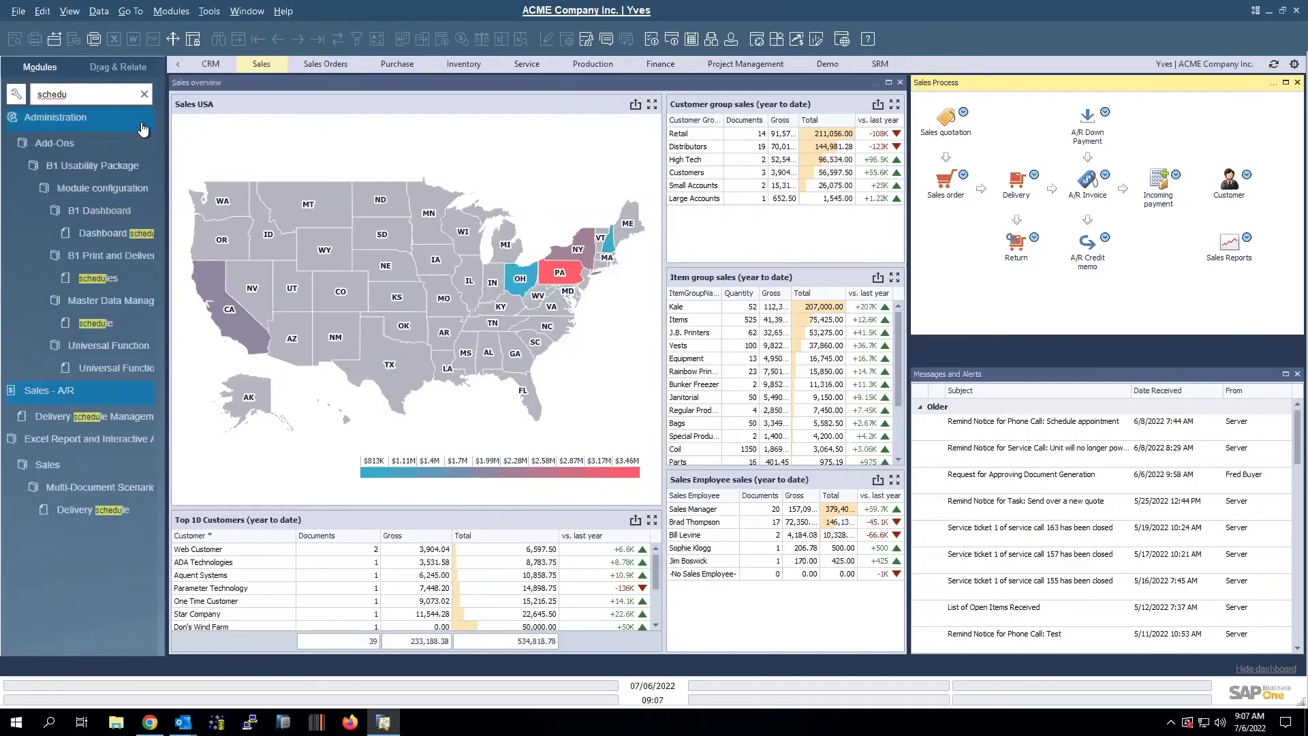
{"action": "left_click", "coordinate": [97, 280]}
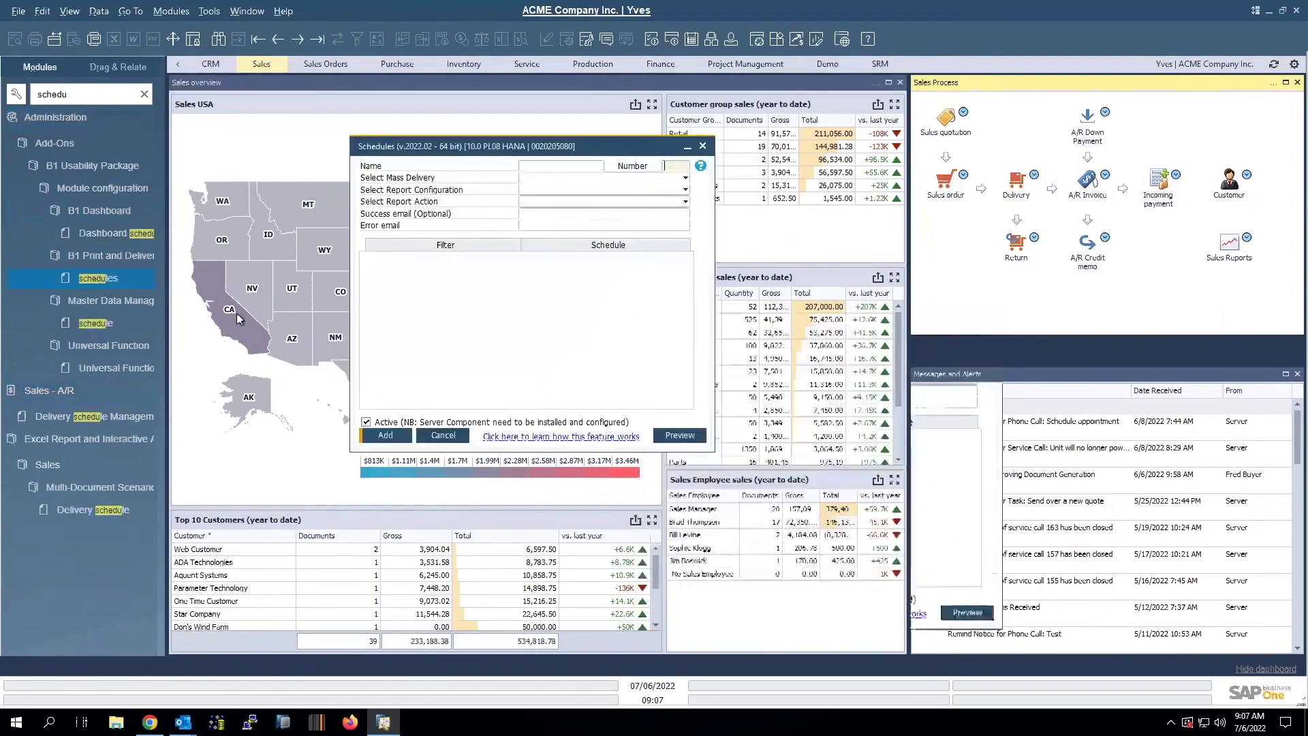
{"action": "left_click_drag", "start_coordinate": [497, 143], "coordinate": [502, 143]}
{"action": "left_click", "coordinate": [523, 164]}
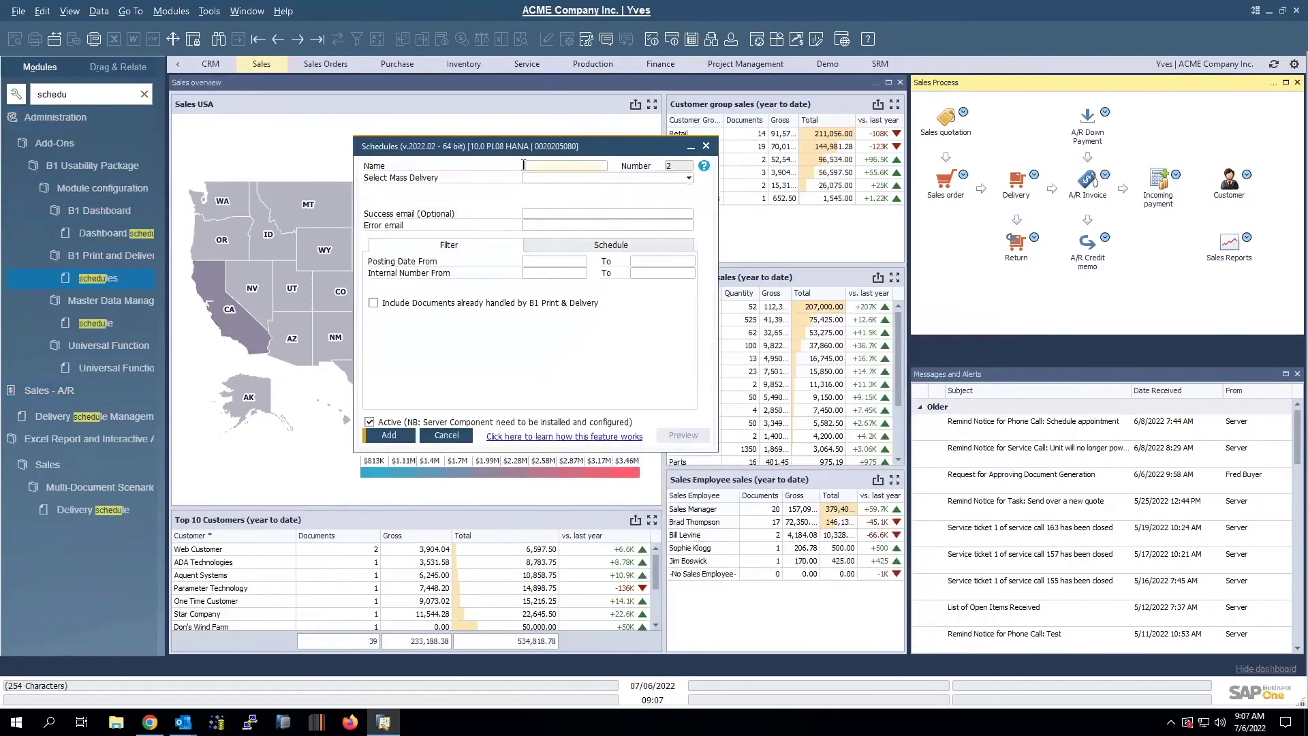
{"action": "type", "text": "demo"}
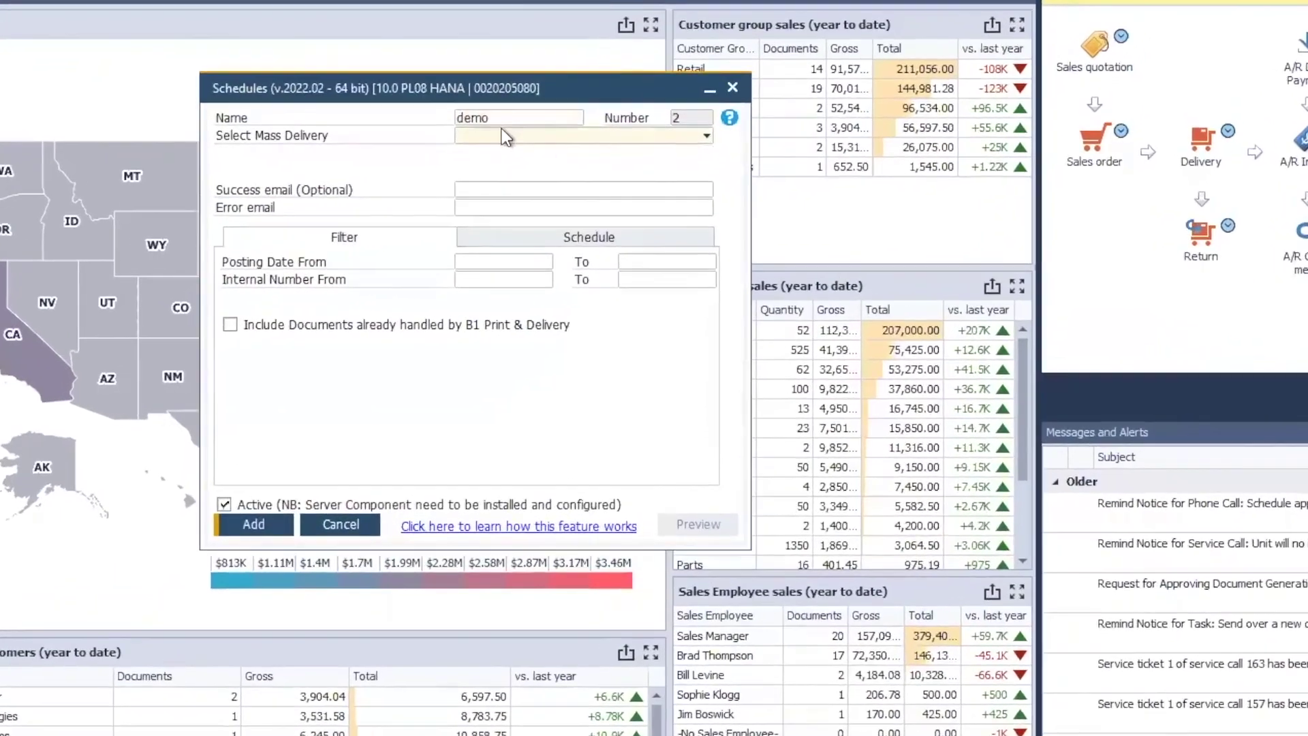
{"action": "left_click", "coordinate": [553, 178]}
{"action": "left_click", "coordinate": [534, 303]}
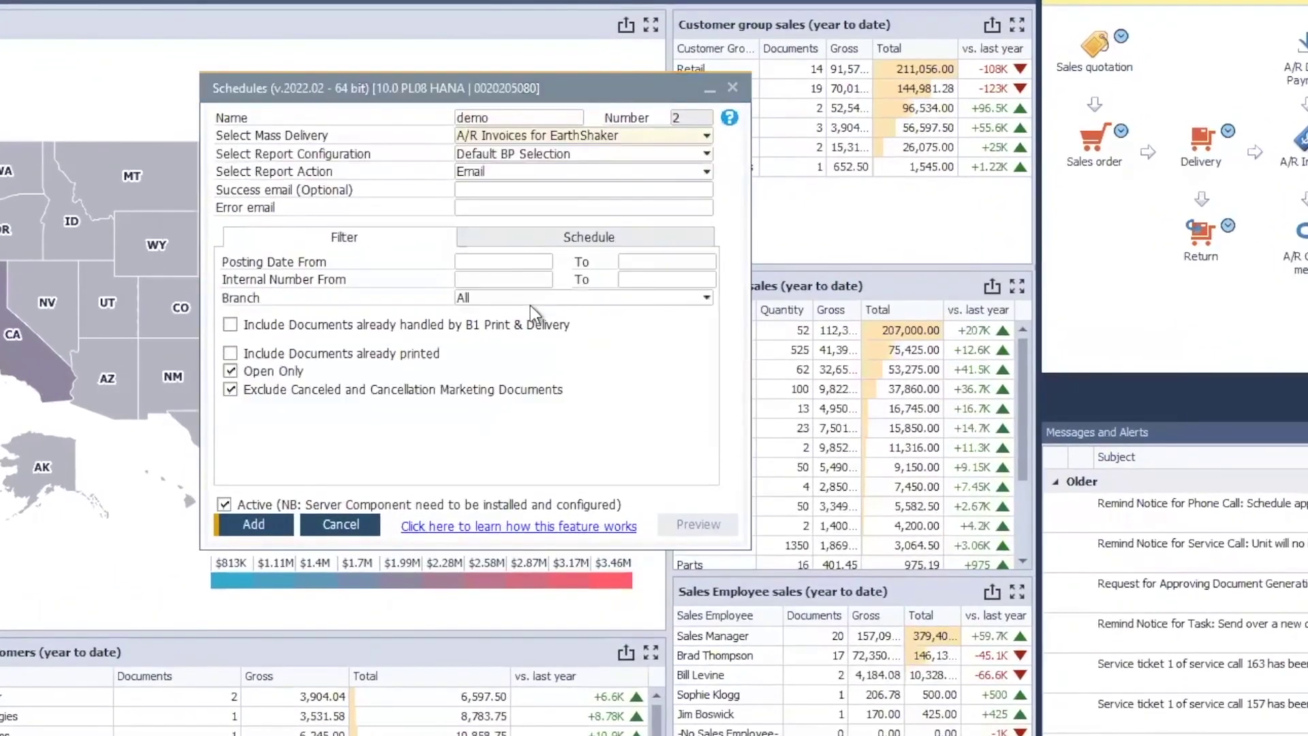
Examine the schedule's recurrence pattern options, cancel the schedule without adding it, and clear the menu search.
{"action": "left_click", "coordinate": [498, 237]}
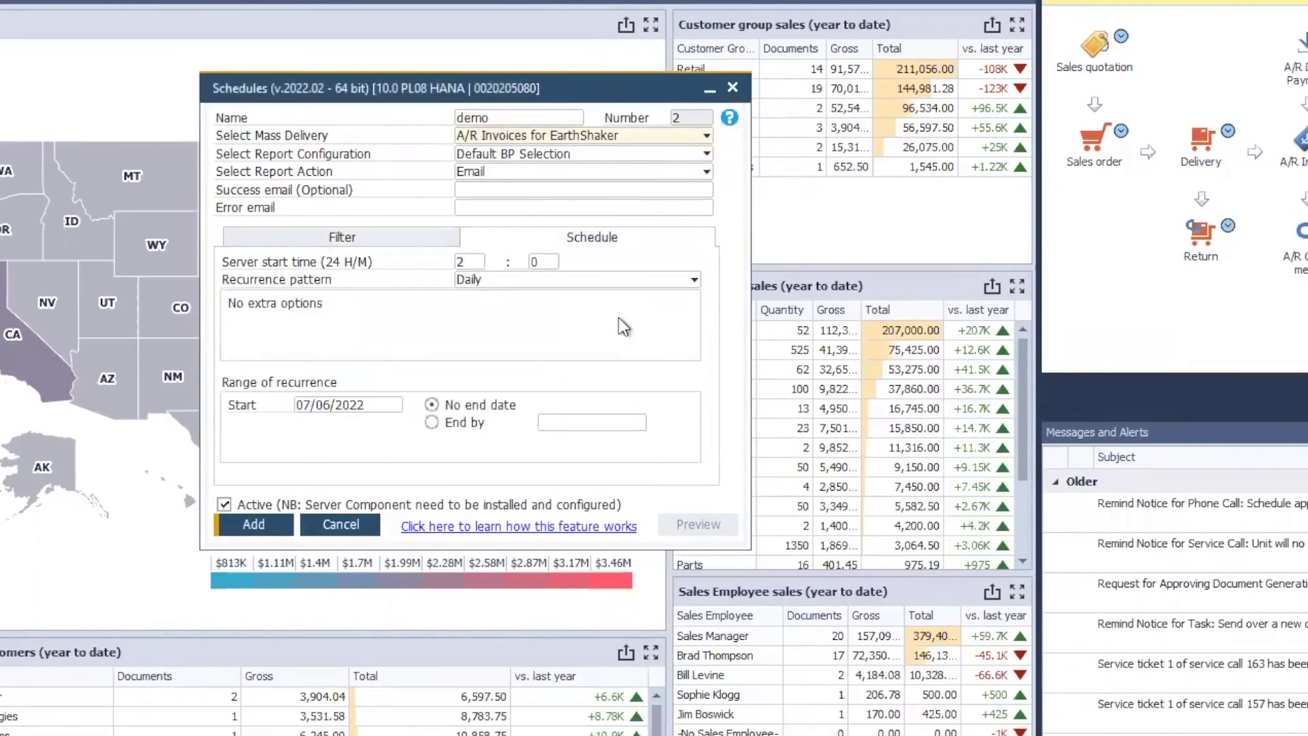
{"action": "left_click", "coordinate": [605, 284]}
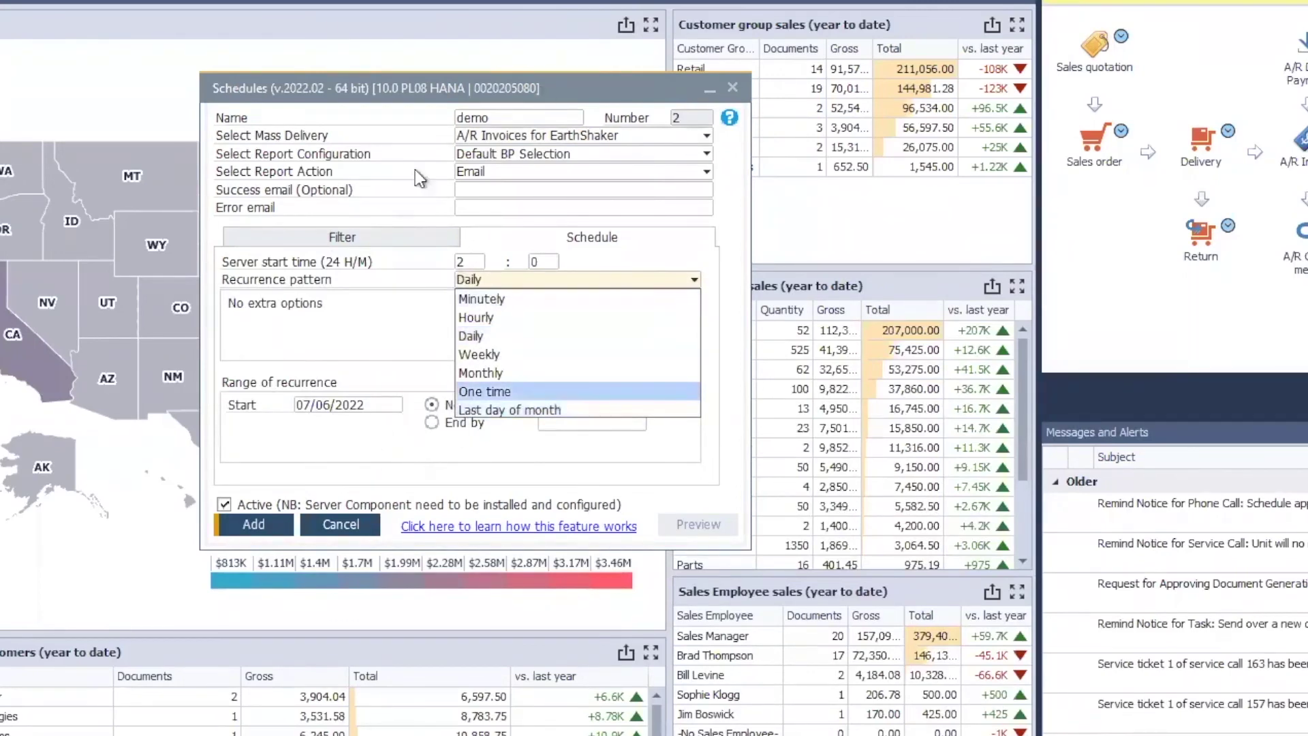
{"action": "left_click", "coordinate": [334, 527]}
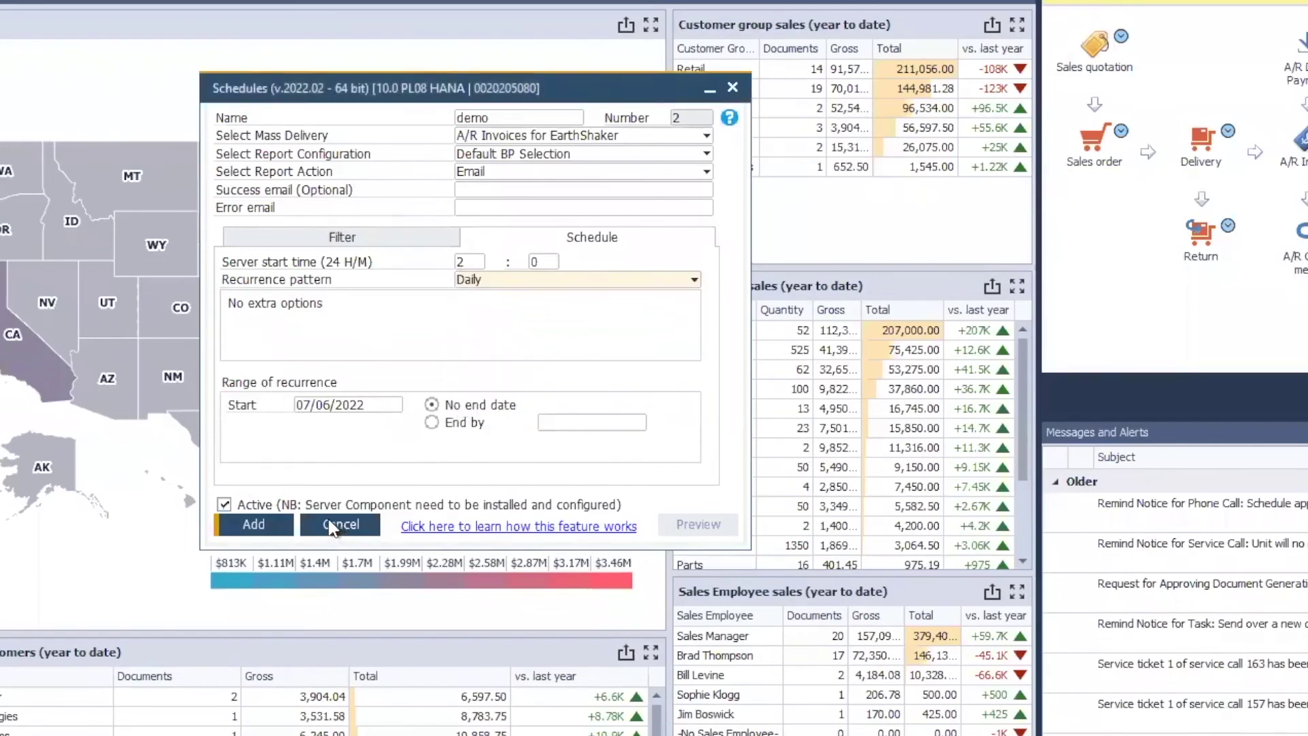
{"action": "left_click", "coordinate": [334, 526]}
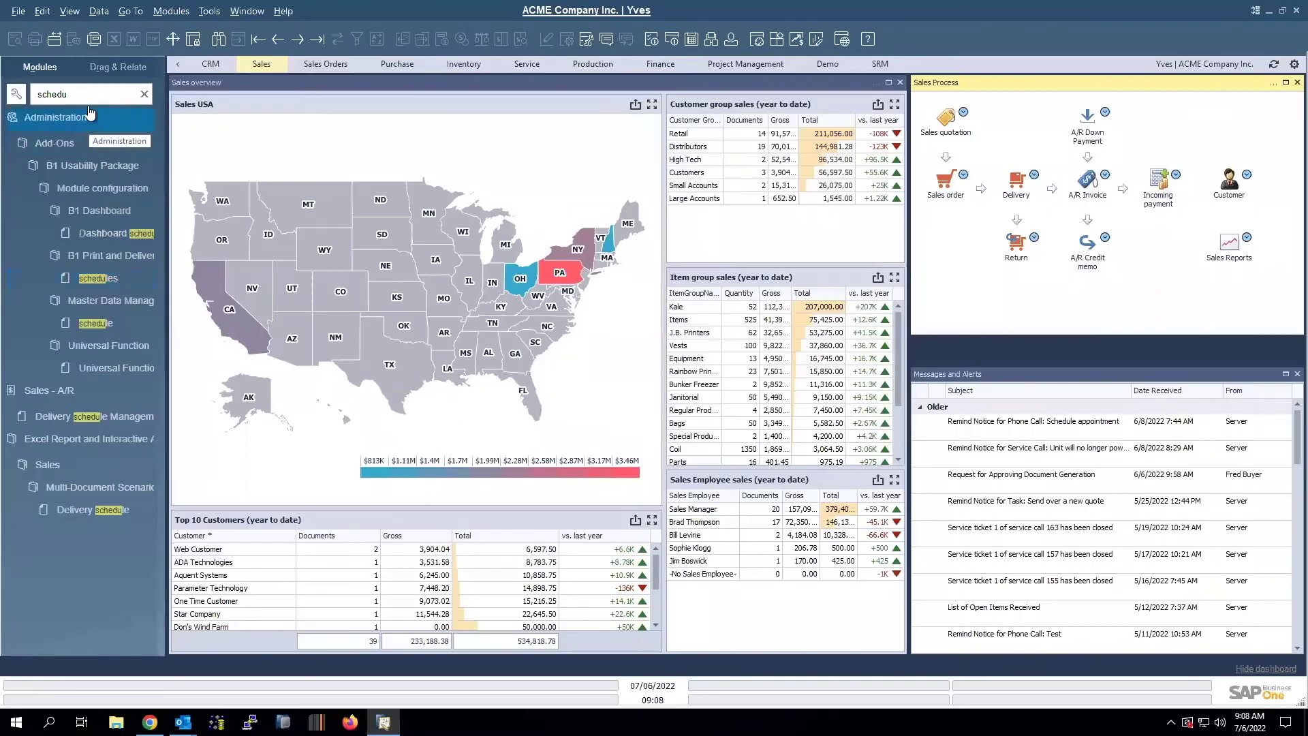
{"action": "left_click", "coordinate": [143, 96]}
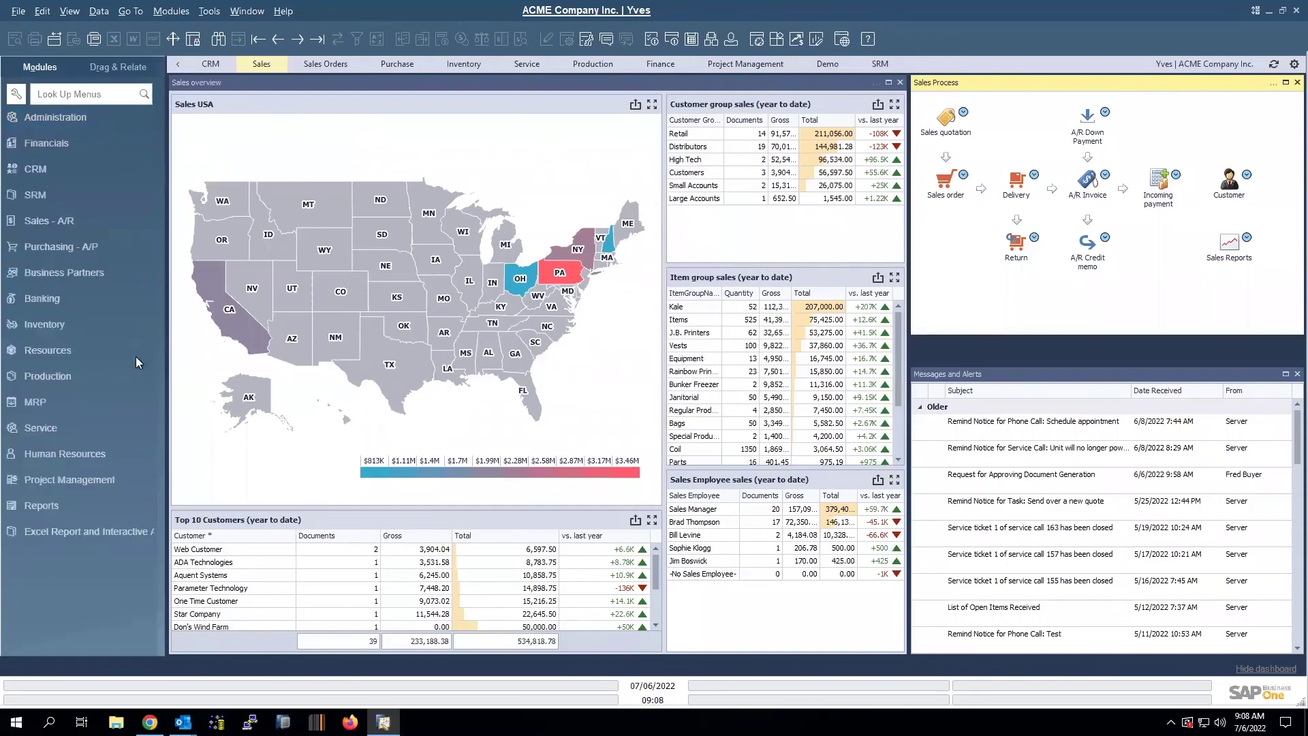